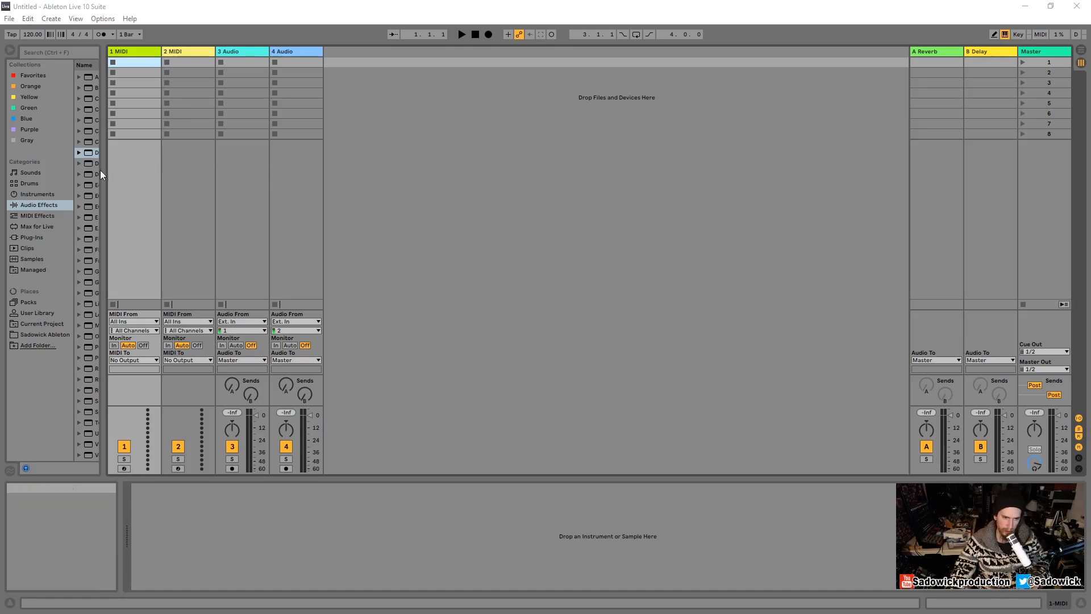
# Step: Widen the browser to show the full device names and switch to the Arrangement View
pyautogui.moveTo(102, 170); pyautogui.dragTo(185, 171)
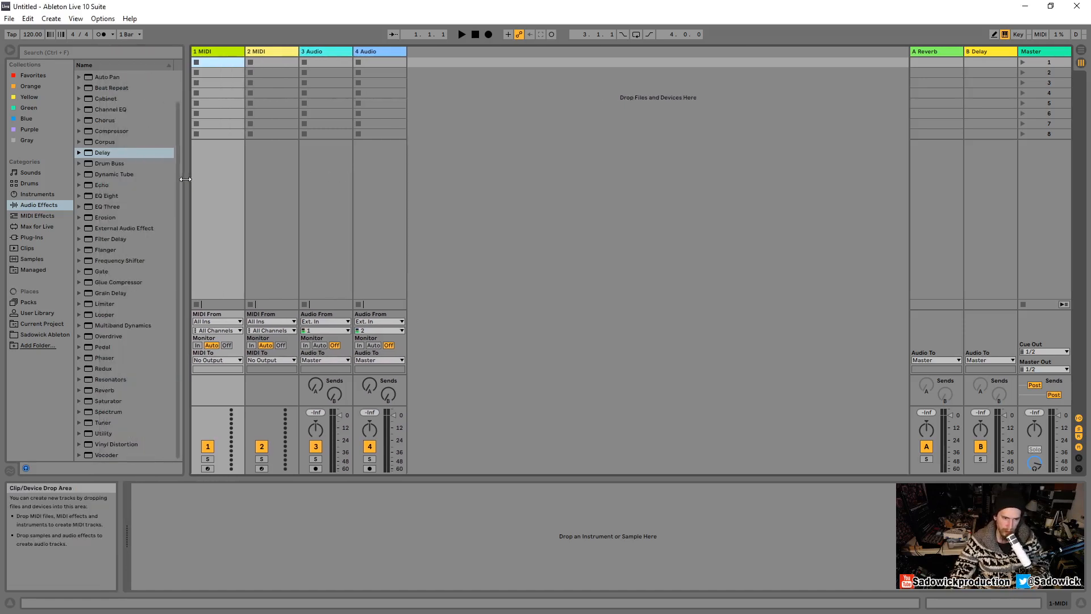
pyautogui.click(1081, 54)
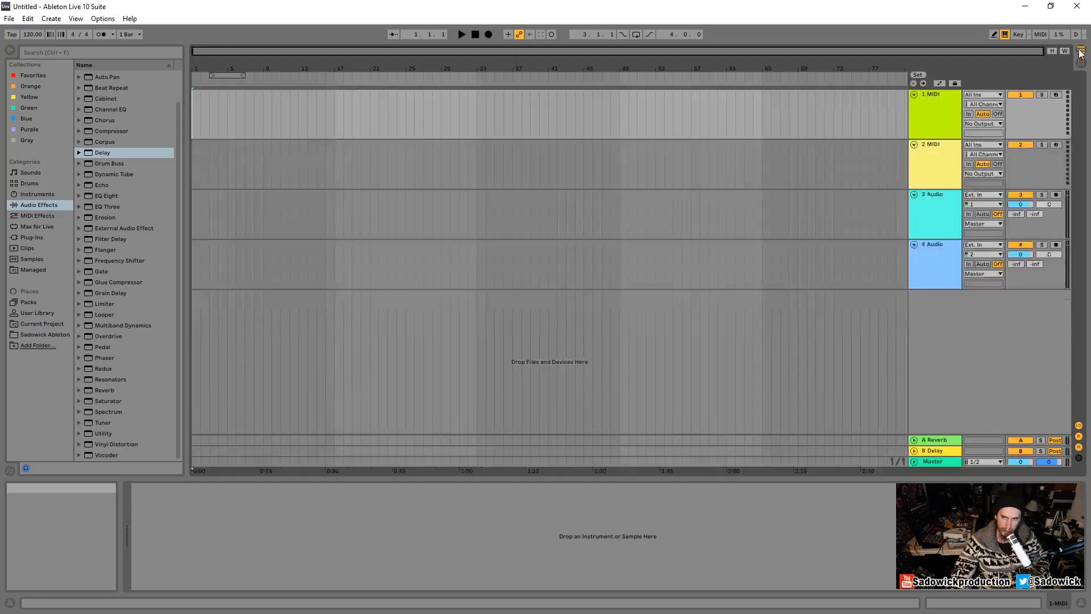
# Step: Delete both MIDI tracks, the first audio track and the A Reverb and B Delay return tracks
pyautogui.press('Delete')
pyautogui.press('Delete')
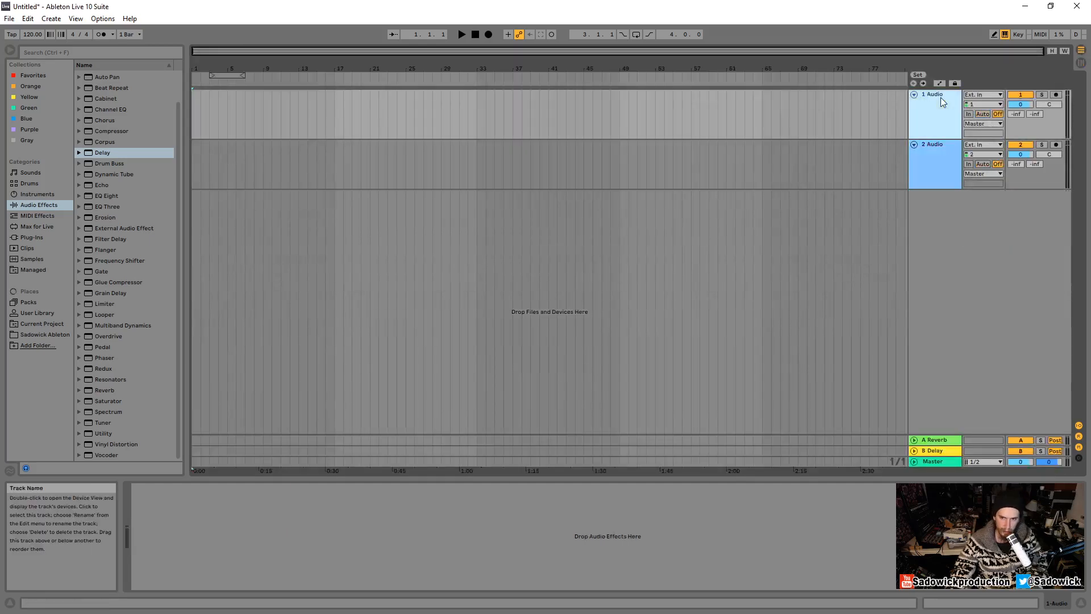
pyautogui.press('Delete')
pyautogui.click(942, 442)
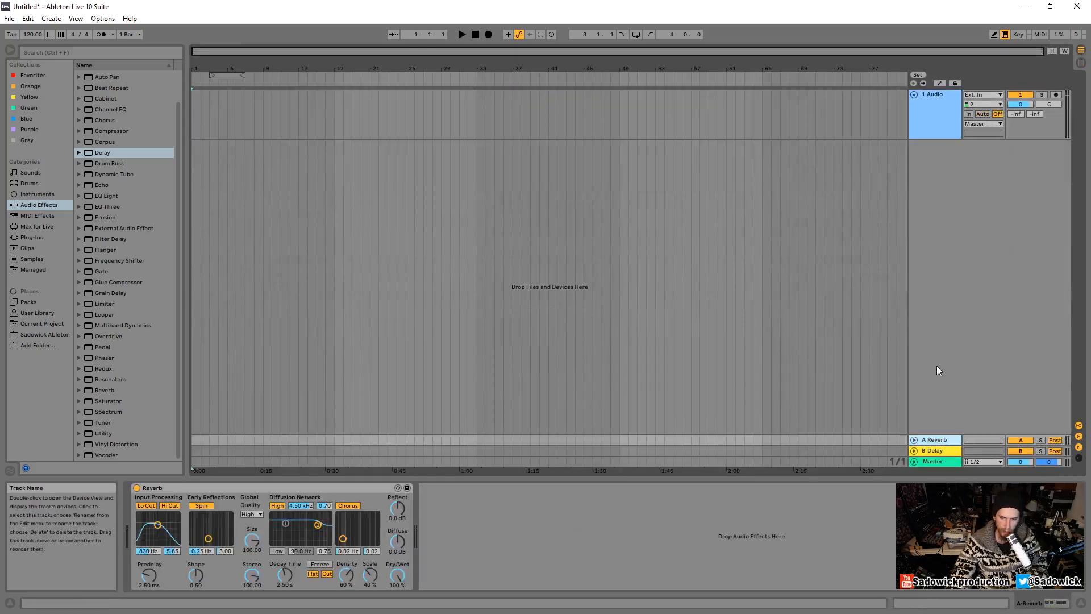
pyautogui.press('Delete')
pyautogui.press('Delete')
# Step: Add a Limiter to the Master track and set the master volume to -1.1 dB
pyautogui.click(939, 463)
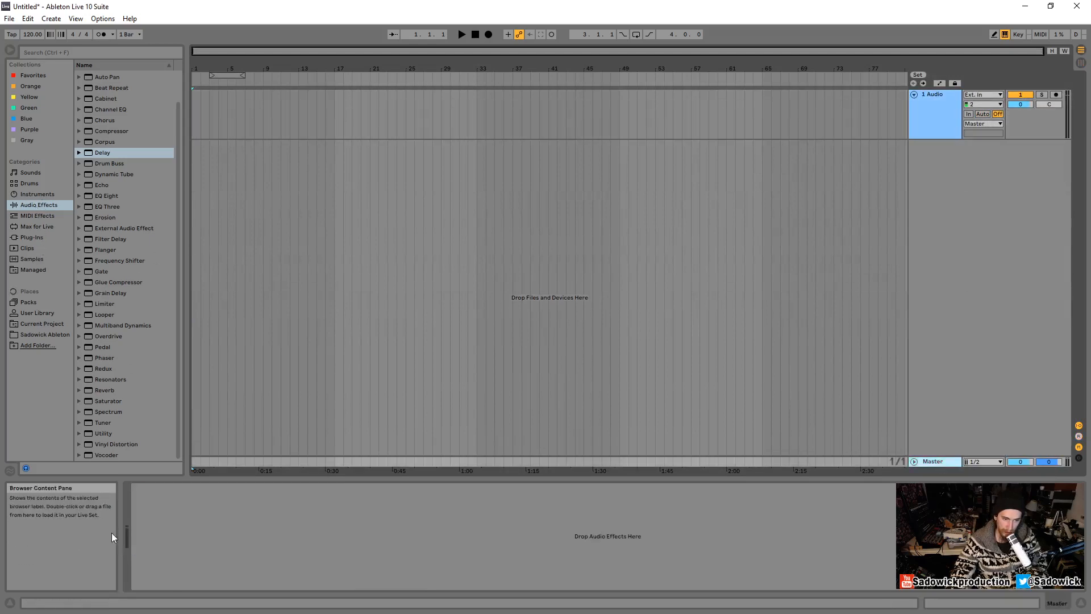
pyautogui.moveTo(105, 304); pyautogui.dragTo(238, 515)
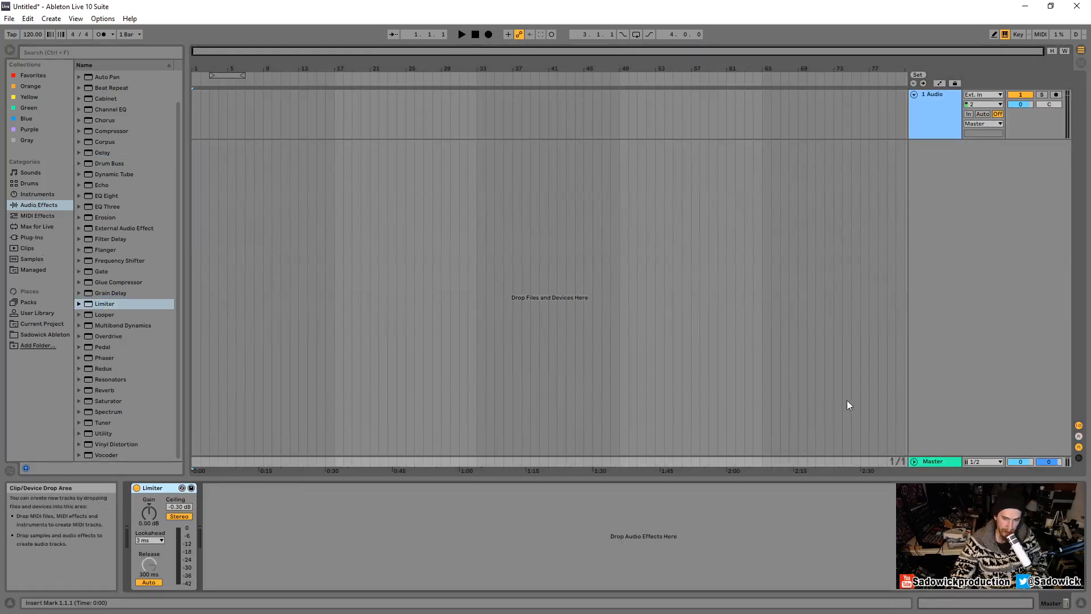
pyautogui.moveTo(1019, 461); pyautogui.dragTo(1019, 465)
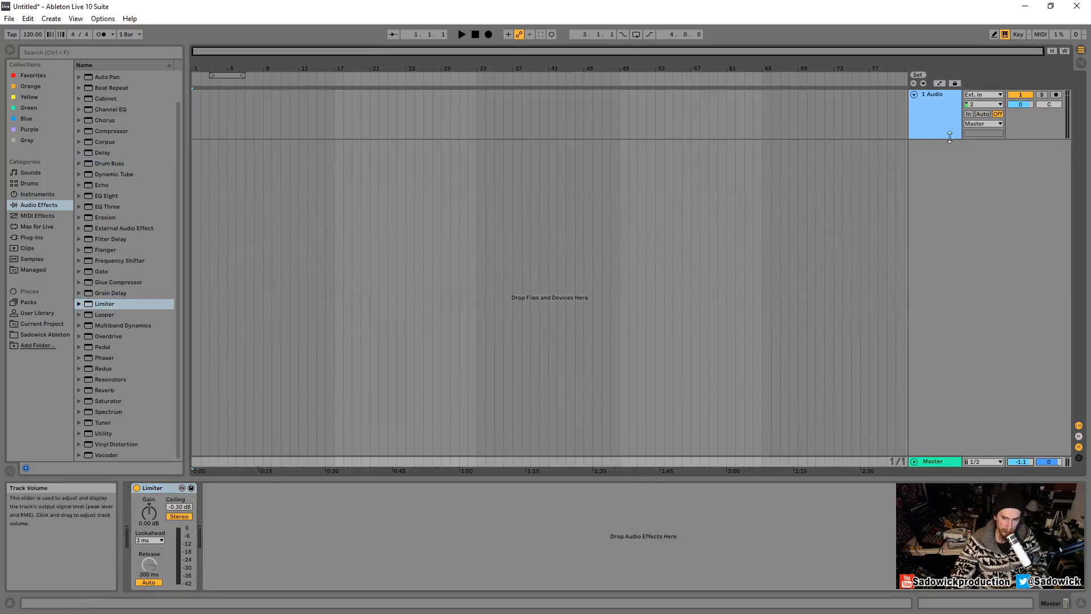
# Step: Increase the height of the remaining audio track in the arrangement
pyautogui.click(936, 94)
pyautogui.moveTo(1030, 139); pyautogui.dragTo(1030, 158)
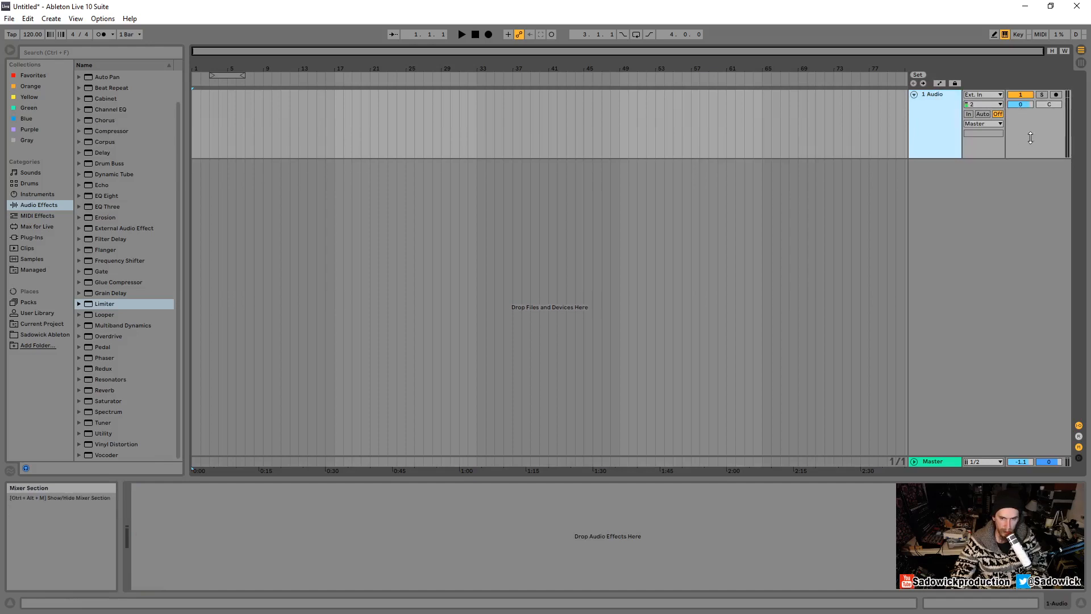
pyautogui.moveTo(489, 68); pyautogui.dragTo(488, 96)
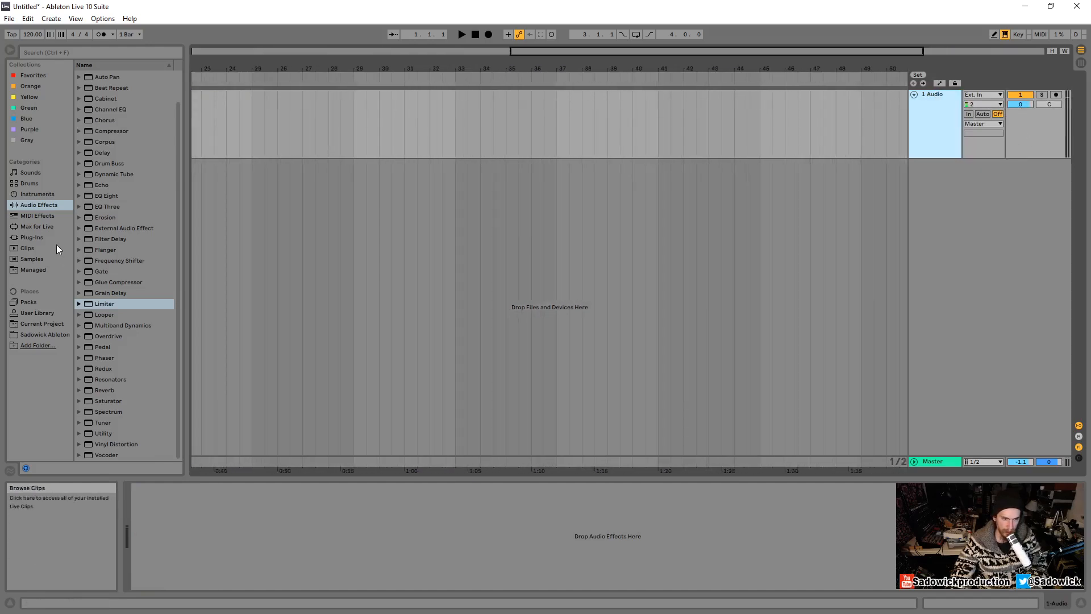
# Step: Widen the browser and show the Conga samples in the Core Library pack's Samples > Drums folder
pyautogui.click(28, 302)
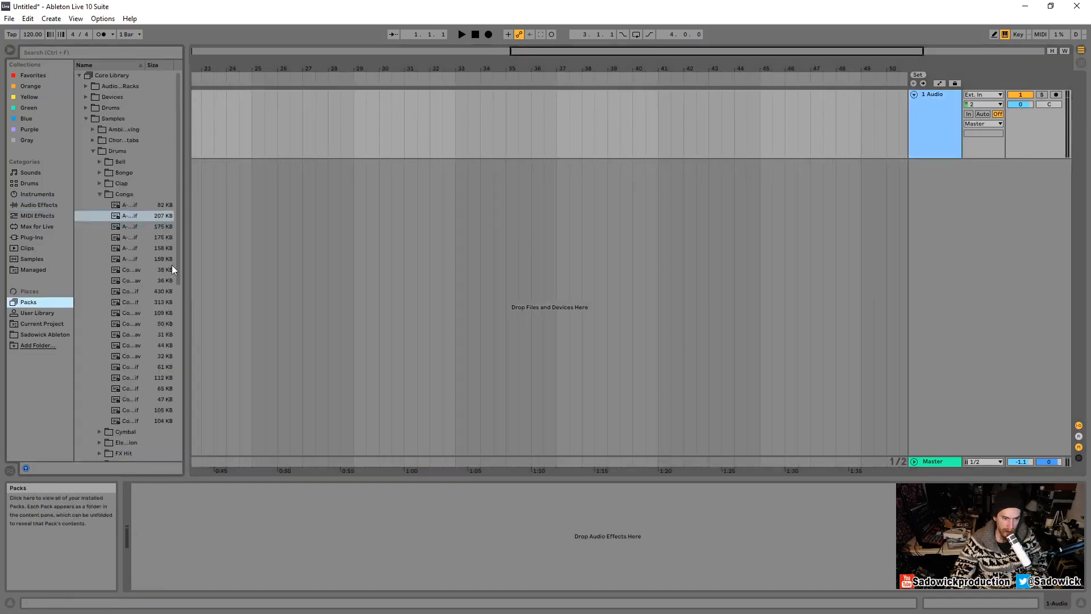
pyautogui.moveTo(188, 258); pyautogui.dragTo(284, 272)
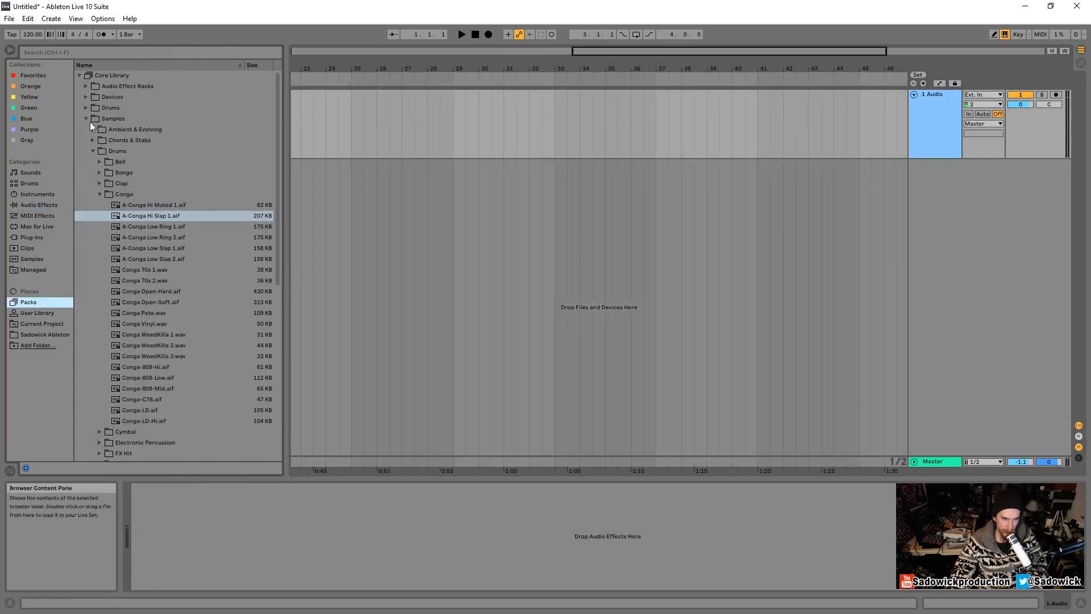
pyautogui.click(89, 120)
pyautogui.click(78, 74)
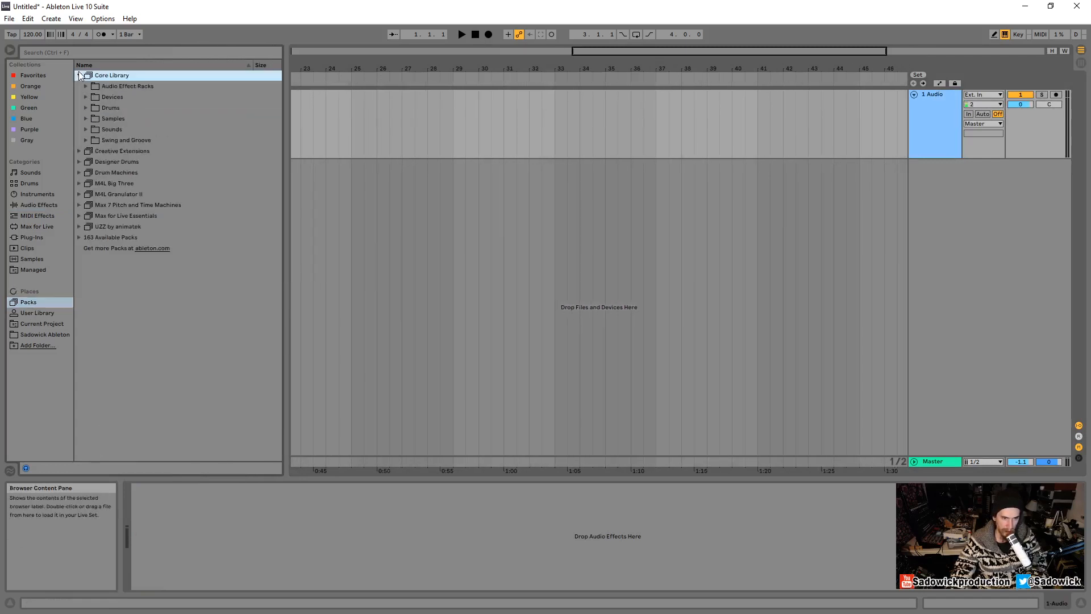
pyautogui.click(86, 119)
pyautogui.click(94, 150)
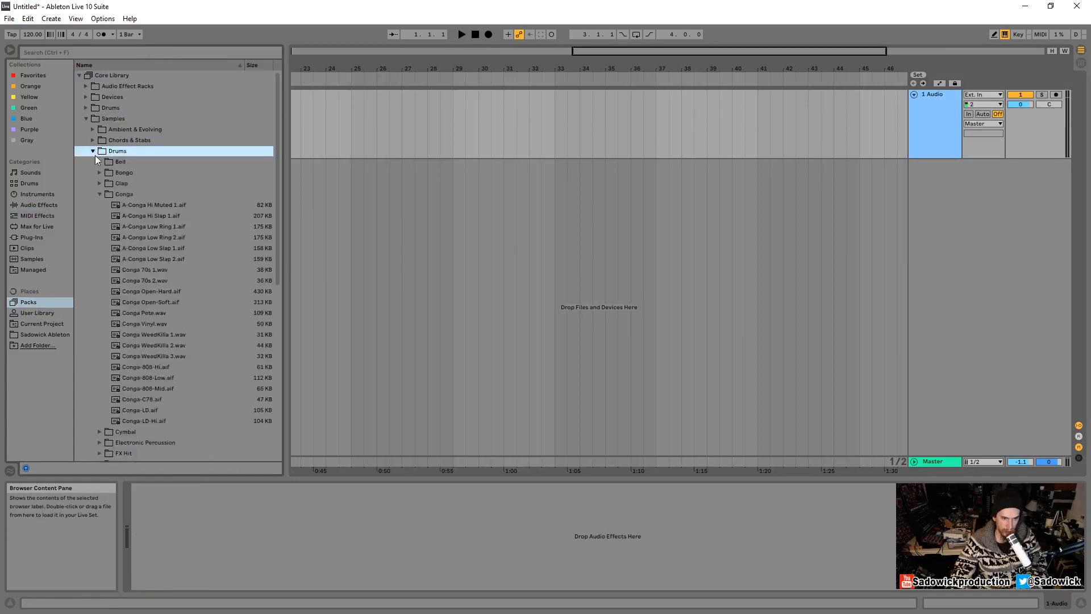
# Step: Preview the first two conga samples and place A-Conga Hi Slap 1.aif on the audio track at bar 29
pyautogui.click(136, 204)
pyautogui.click(140, 216)
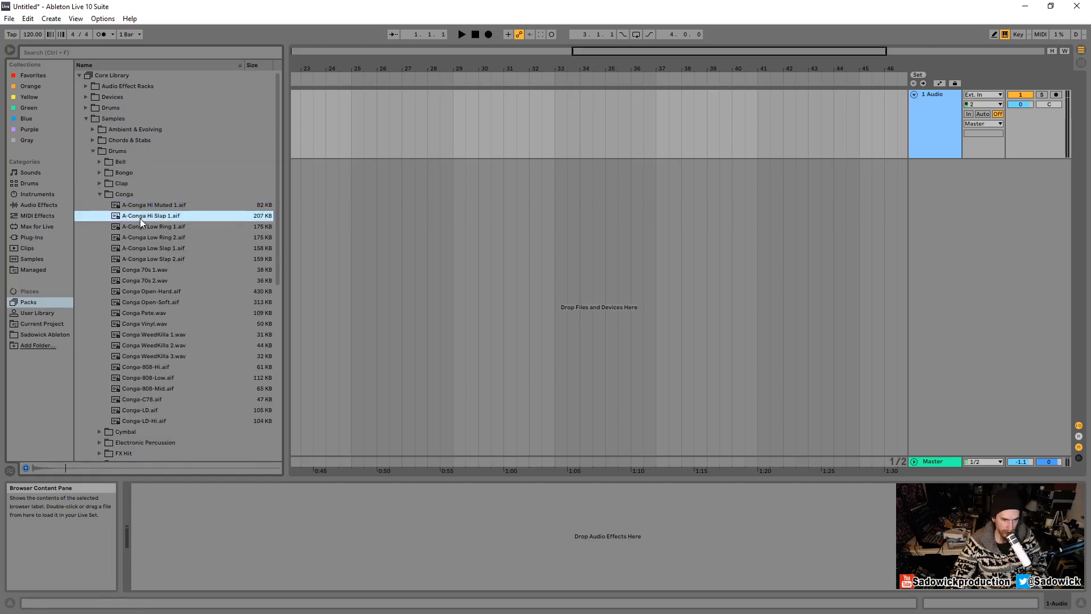
pyautogui.moveTo(140, 219); pyautogui.dragTo(450, 108)
pyautogui.moveTo(457, 68); pyautogui.dragTo(473, 97)
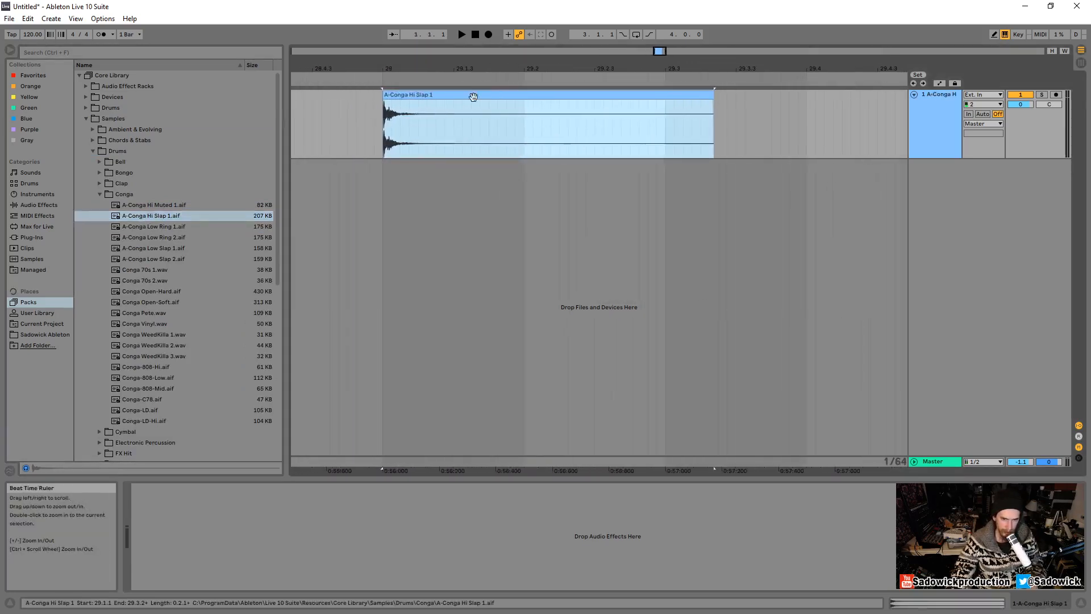
# Step: Play the conga clip several times, starting from position 28.4.1
pyautogui.moveTo(714, 103)
pyautogui.mouseDown()
pyautogui.moveTo(473, 103)
pyautogui.moveTo(500, 74)
pyautogui.moveTo(604, 69)
pyautogui.moveTo(578, 67)
pyautogui.mouseUp()
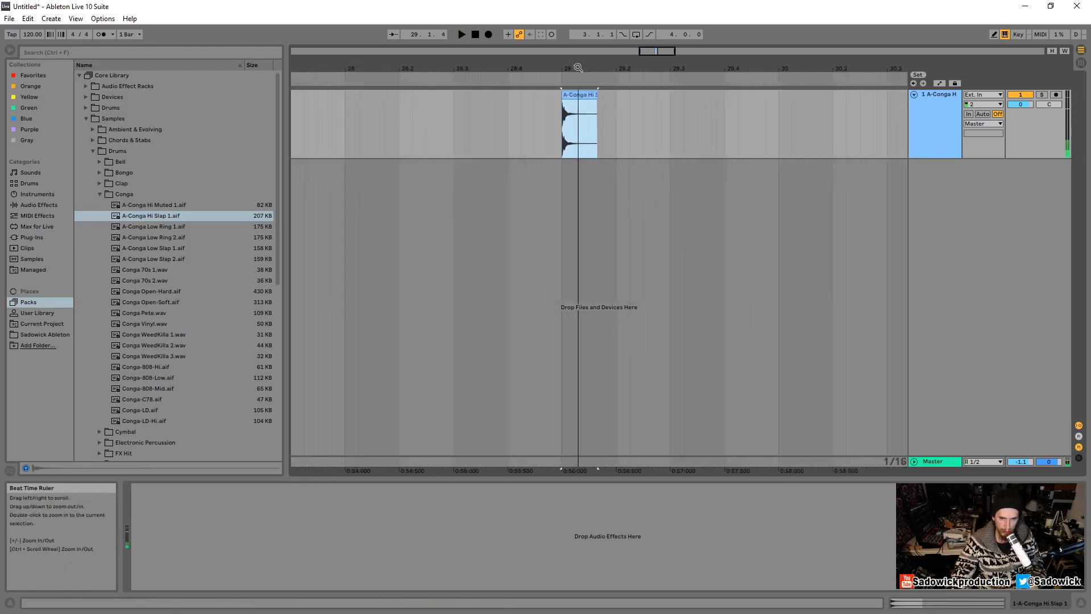
pyautogui.click(487, 115)
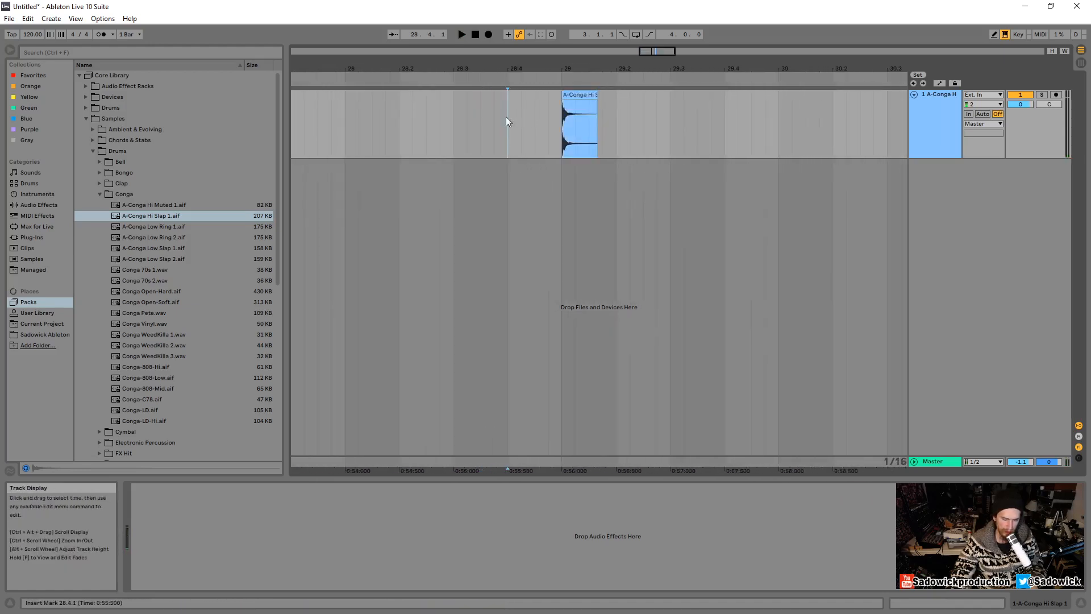
pyautogui.press('space')
pyautogui.press('space')
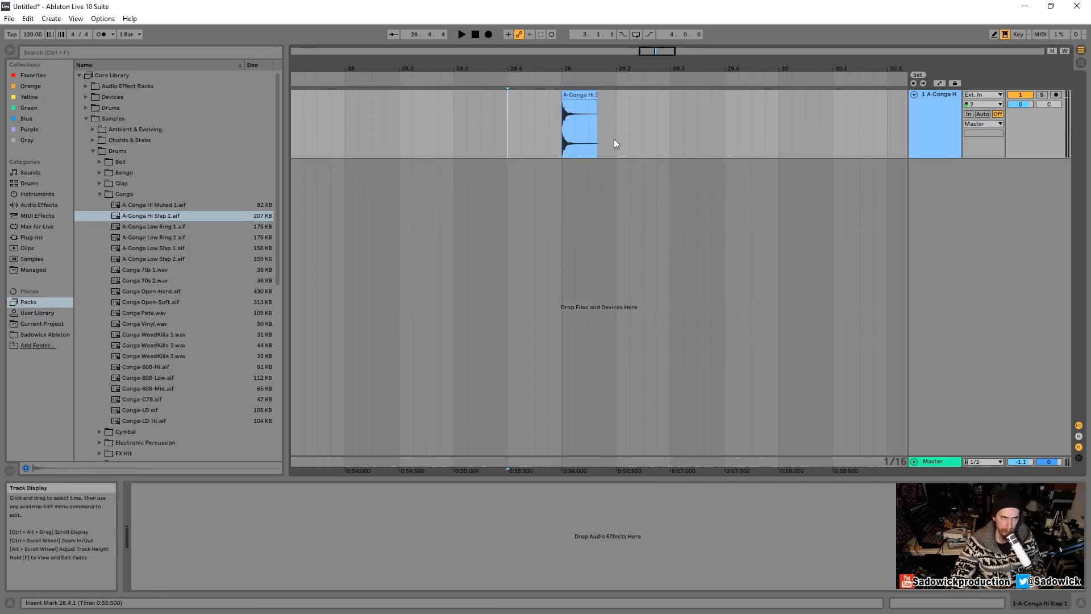
pyautogui.press('space')
pyautogui.press('space')
pyautogui.press('space')
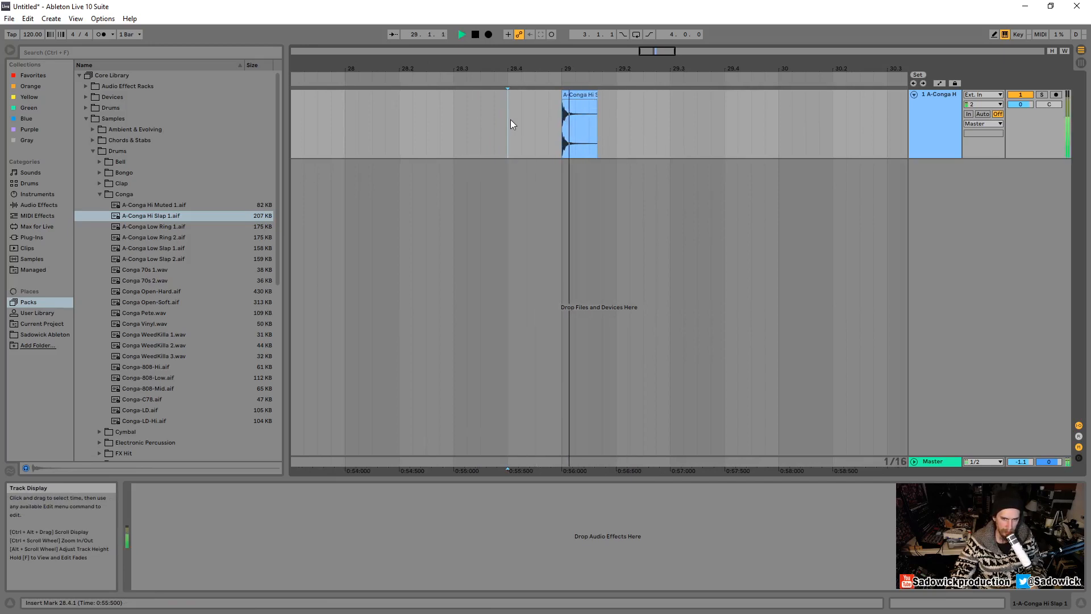
pyautogui.press('space')
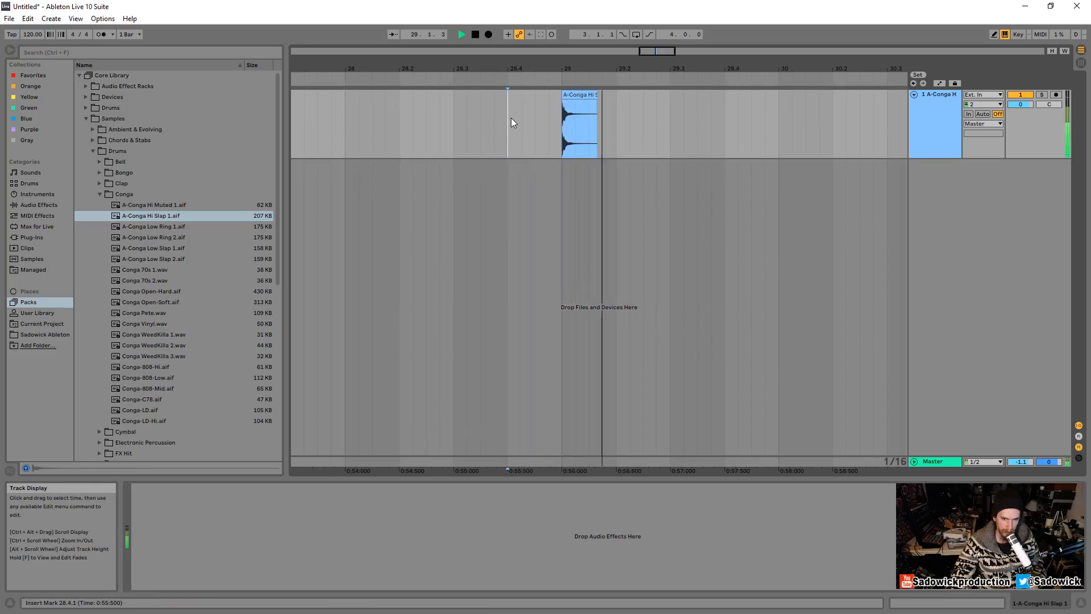
pyautogui.press('space')
# Step: Narrow the browser slightly and set the Zoom Display preference to 136 %
pyautogui.moveTo(287, 146); pyautogui.dragTo(249, 147)
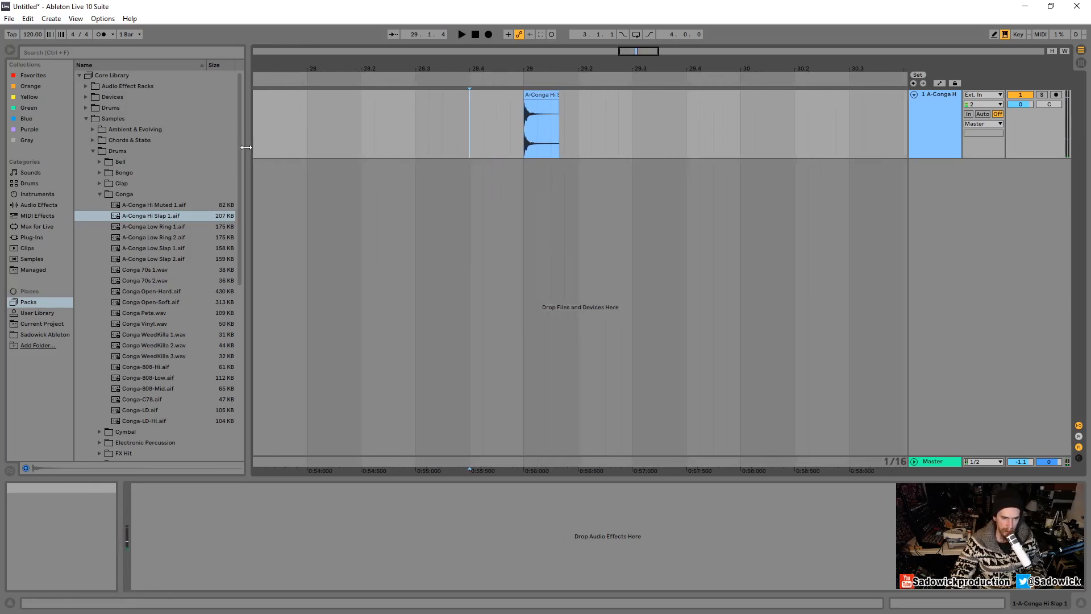
pyautogui.click(102, 18)
pyautogui.click(147, 323)
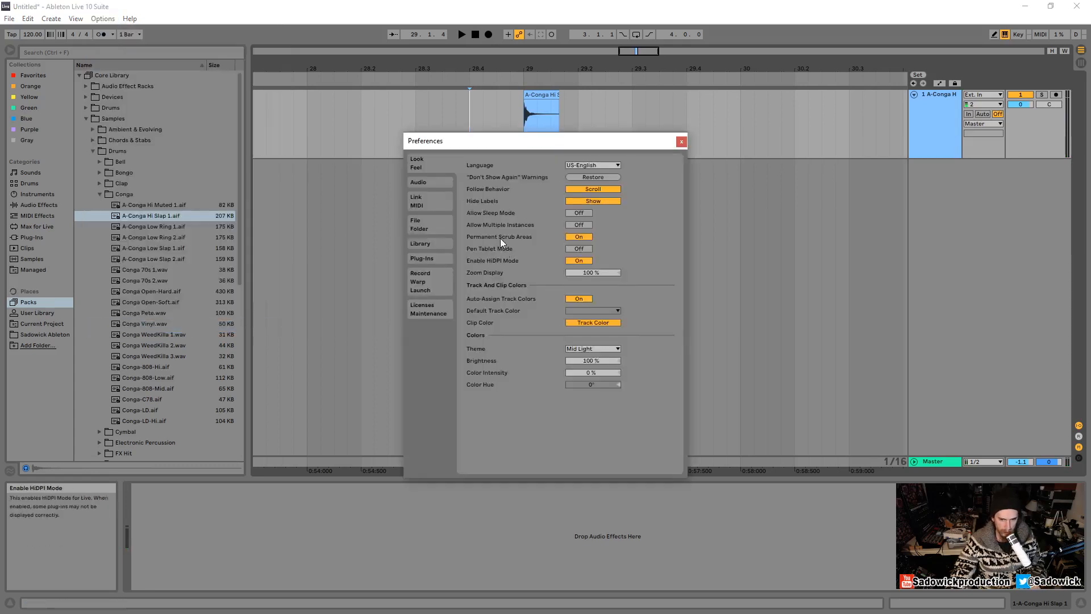
pyautogui.click(431, 182)
pyautogui.click(431, 165)
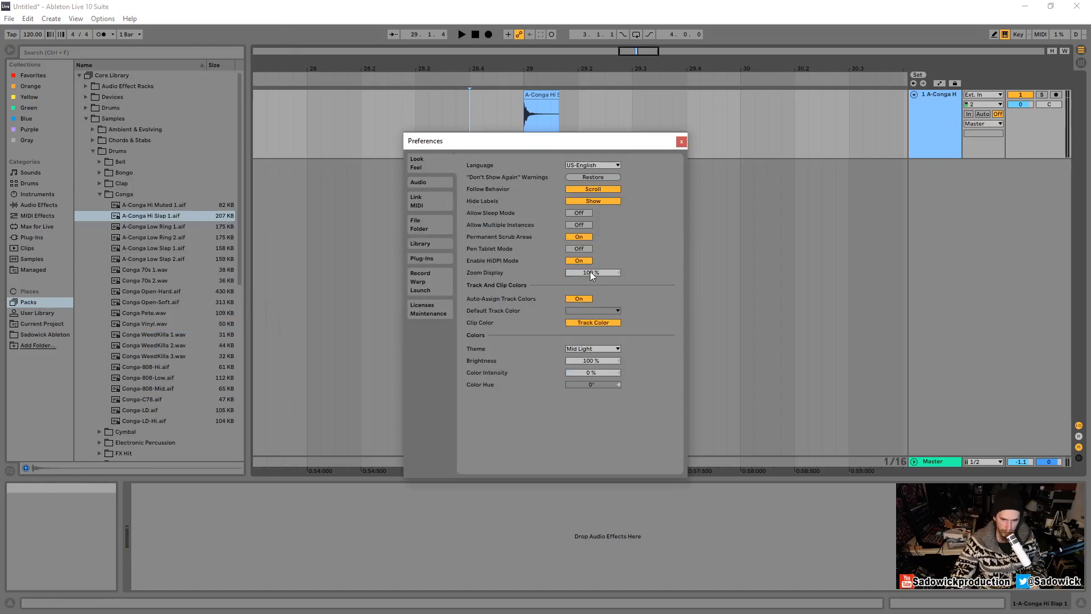
pyautogui.moveTo(590, 272)
pyautogui.mouseDown()
pyautogui.moveTo(590, 233)
pyautogui.moveTo(590, 252)
pyautogui.mouseUp()
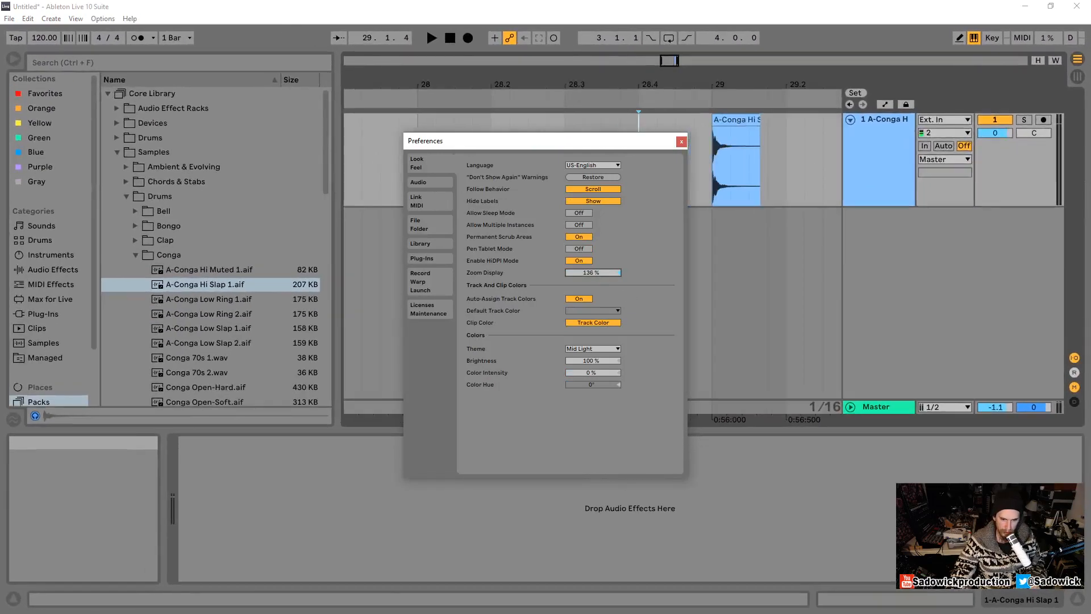
pyautogui.click(682, 141)
# Step: Bring the conga clip into view and place the insert marker at 28.4.1
pyautogui.moveTo(746, 83)
pyautogui.mouseDown()
pyautogui.moveTo(526, 83)
pyautogui.moveTo(541, 84)
pyautogui.mouseUp()
pyautogui.click(446, 174)
pyautogui.click(436, 183)
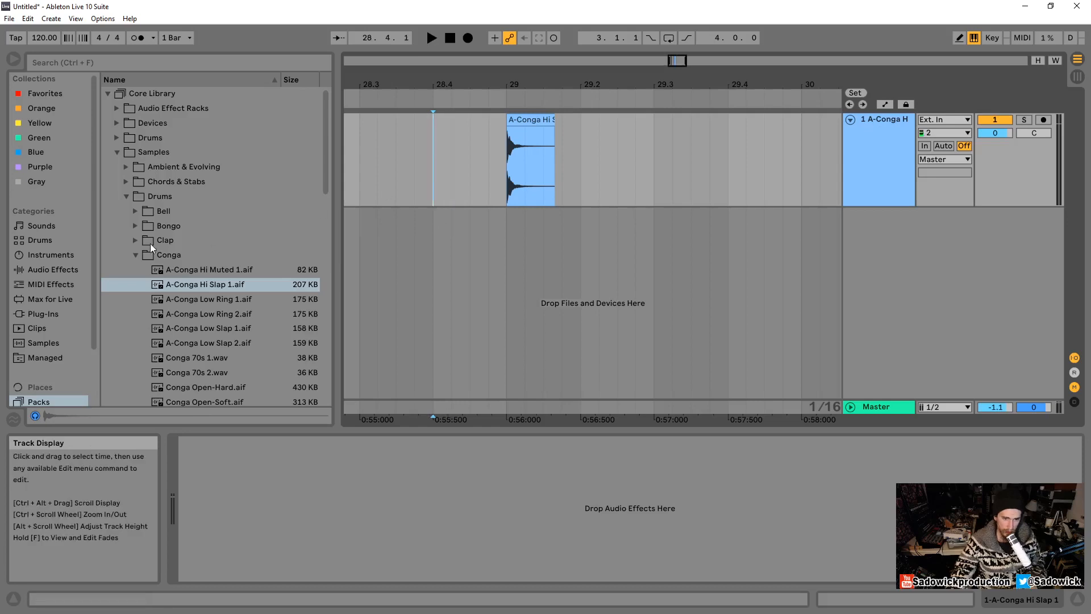
# Step: Add the Delay audio effect to the conga track
pyautogui.click(52, 269)
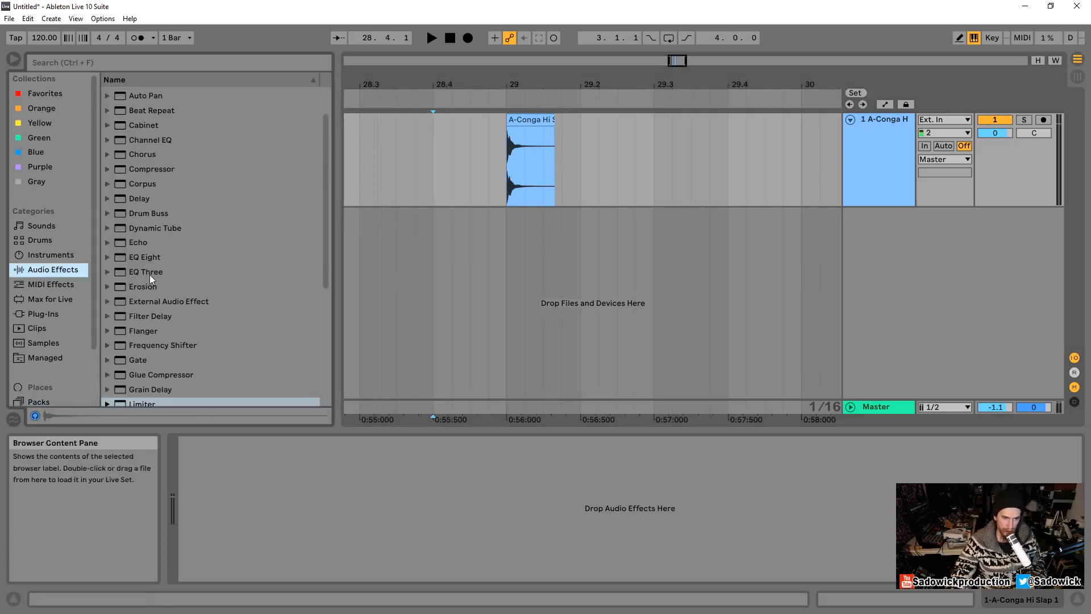
pyautogui.scroll(2, 152, 278)
pyautogui.click(139, 230)
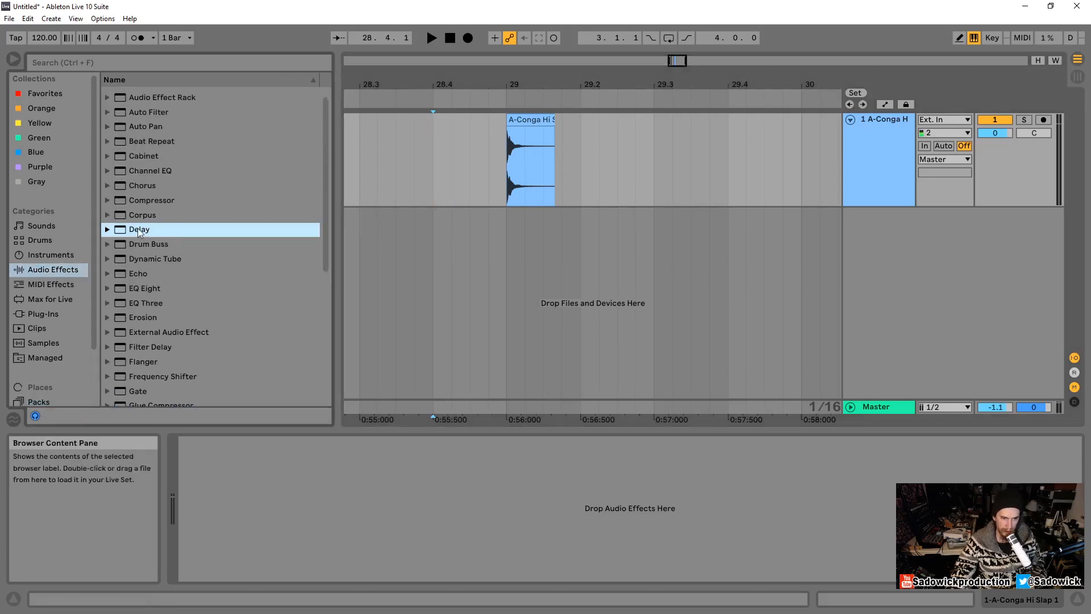
pyautogui.moveTo(136, 230); pyautogui.dragTo(531, 170)
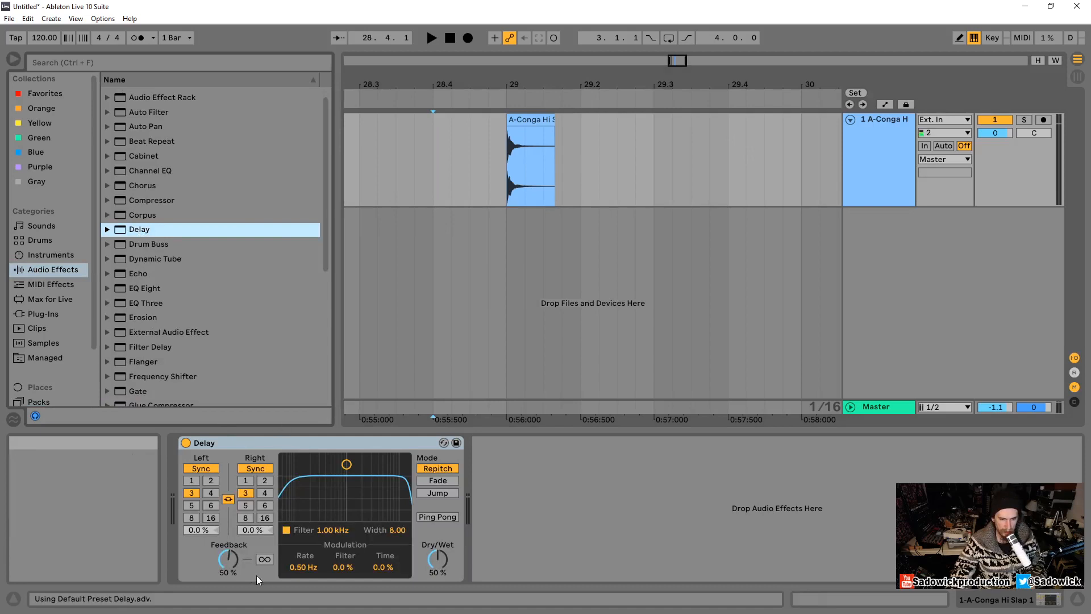
# Step: Set the Delay's Feedback to 0 % and Dry/Wet to 100 %, and turn its filter off
pyautogui.moveTo(228, 560); pyautogui.dragTo(228, 591)
pyautogui.moveTo(441, 564); pyautogui.dragTo(441, 528)
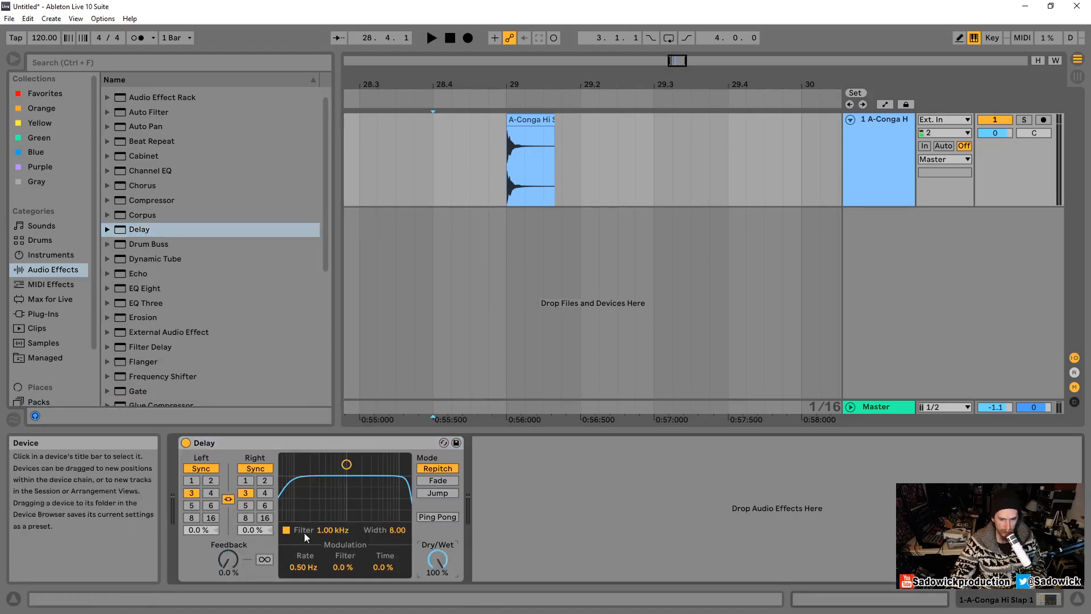
pyautogui.click(288, 530)
pyautogui.click(288, 530)
pyautogui.click(287, 530)
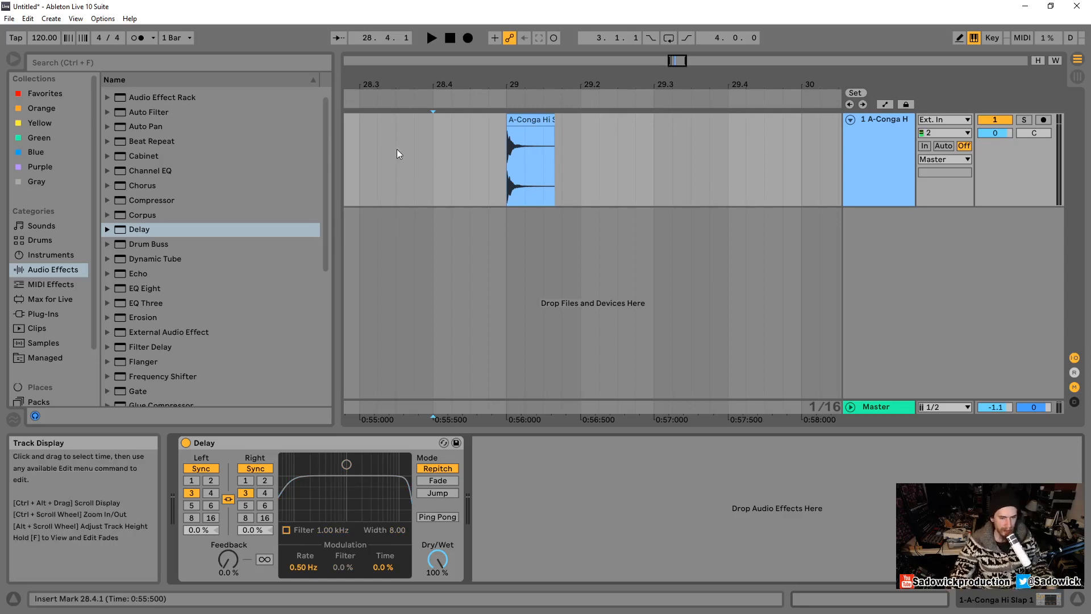
# Step: Play the conga clip through the Delay from position 28.4.1 to hear the delayed signal
pyautogui.moveTo(444, 89); pyautogui.dragTo(455, 71)
pyautogui.click(527, 159)
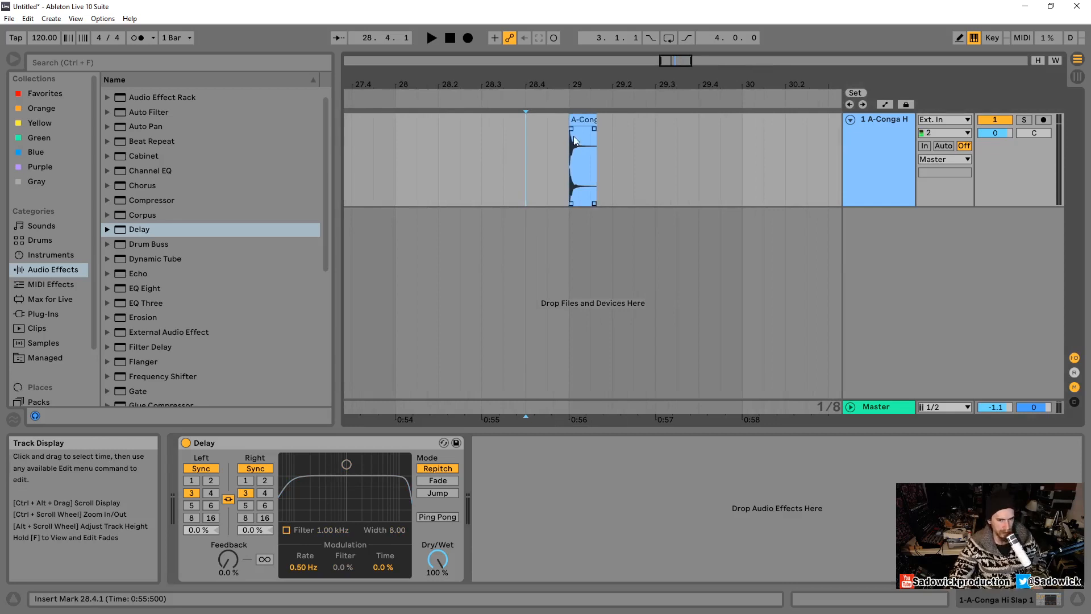
pyautogui.moveTo(579, 83); pyautogui.dragTo(572, 154)
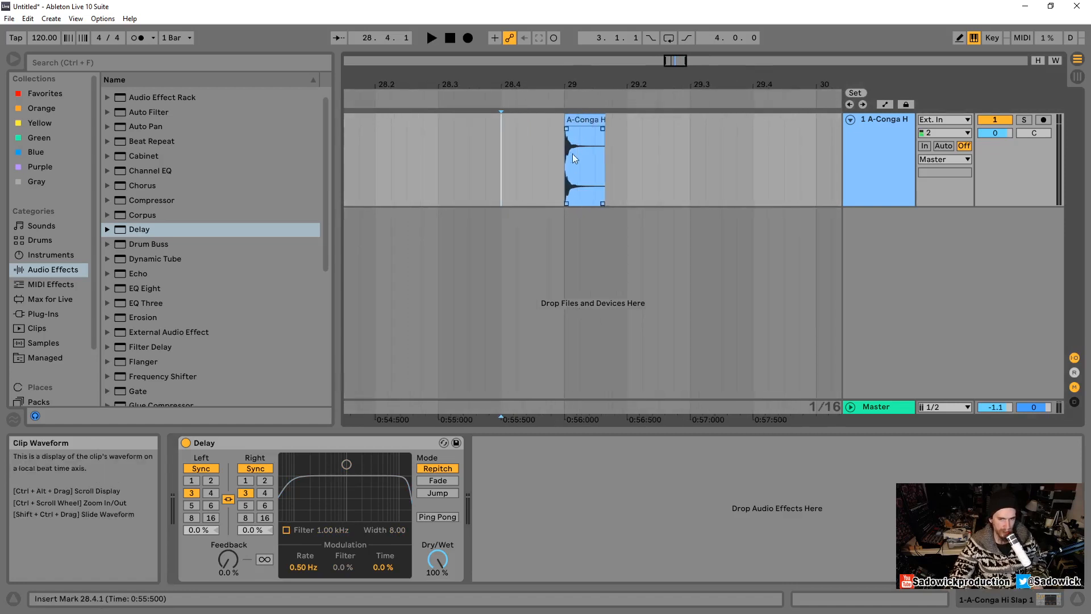
pyautogui.press('space')
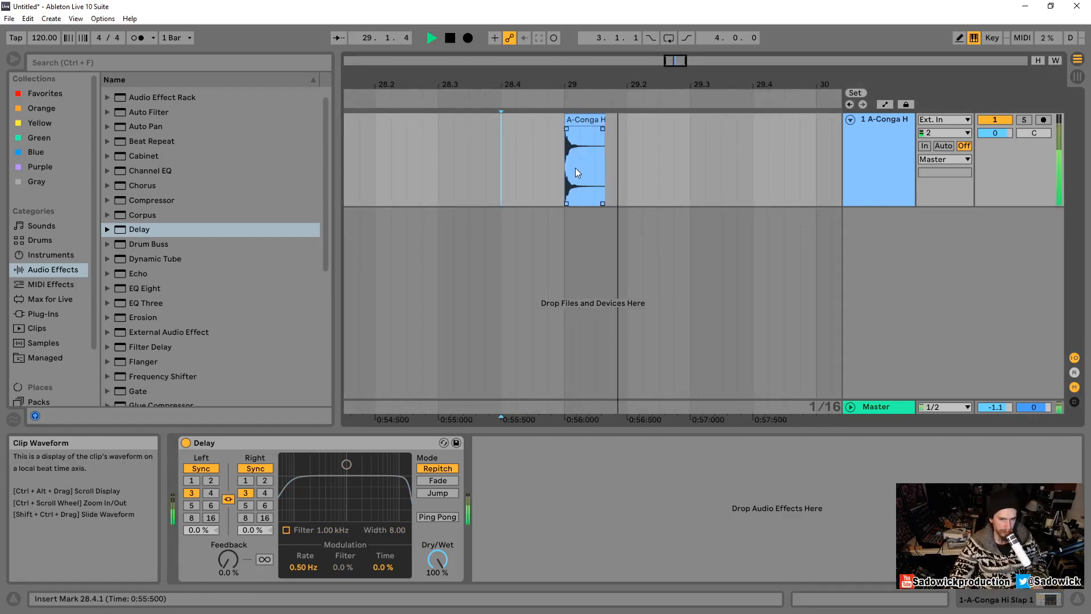
pyautogui.press('space')
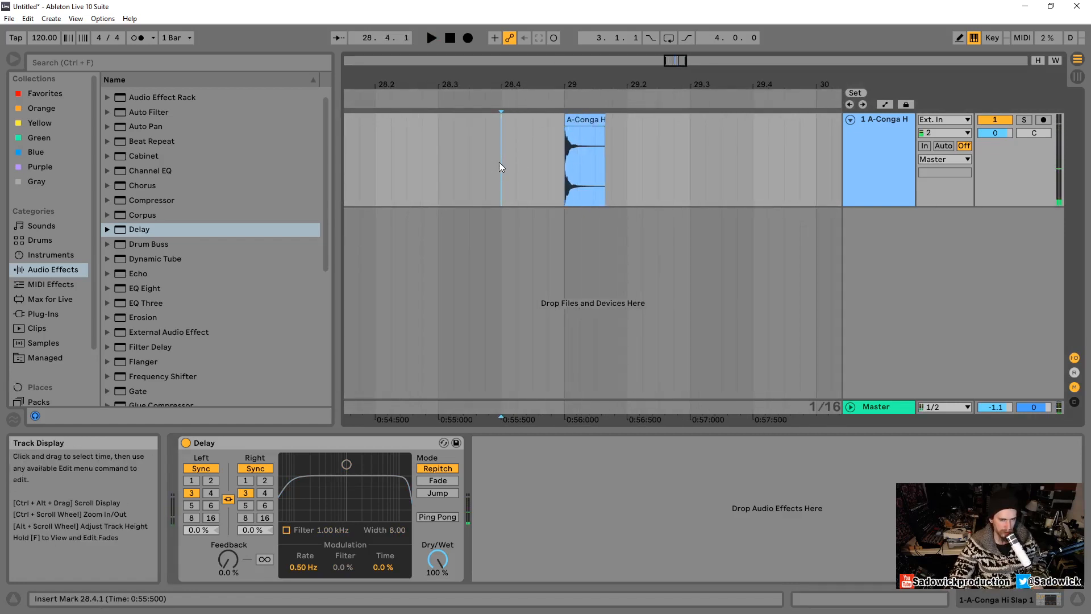
pyautogui.press('space')
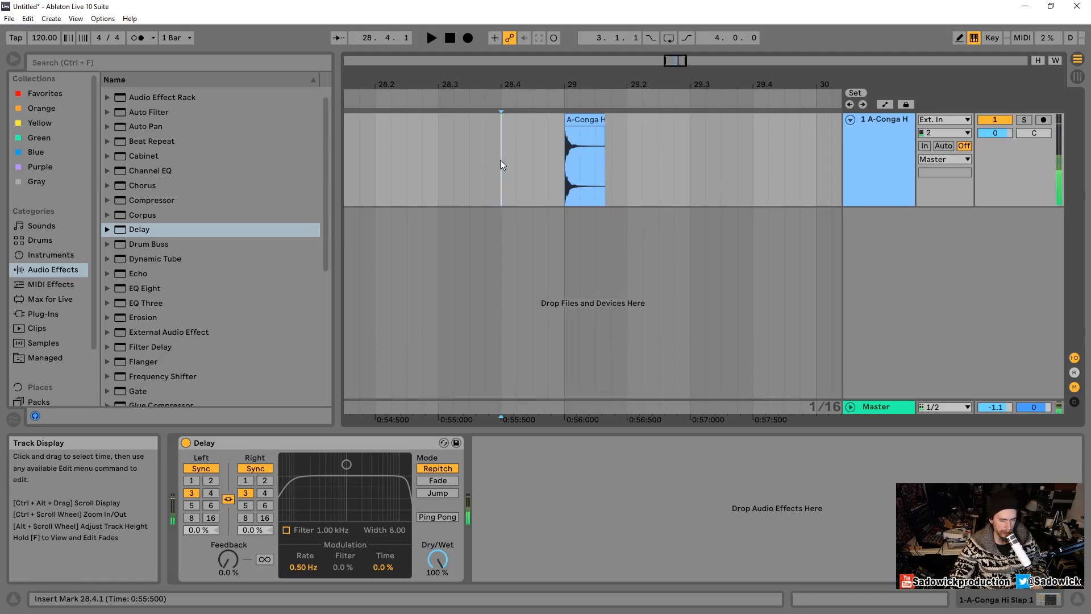
# Step: Replay the conga clip with its fully wet delay from the insert marker at 28.4.1
pyautogui.press('space')
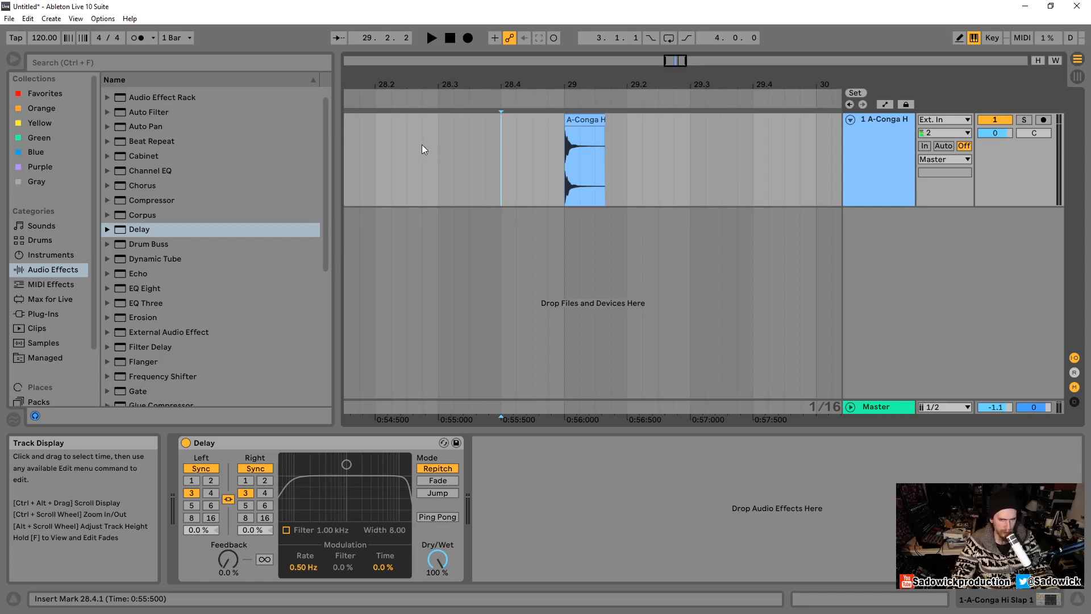
# Step: Sketch a tape strip below the conga track from 28.4 to past 29.3, with direction arrows at both ends and hatch marks at its start
pyautogui.moveTo(707, 85); pyautogui.dragTo(752, 83)
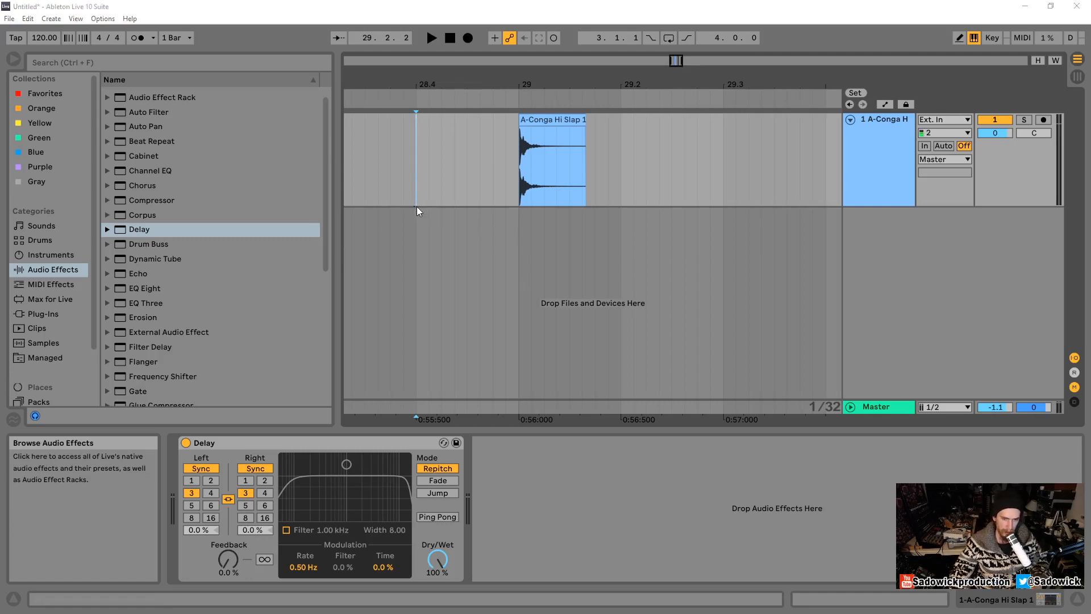
pyautogui.moveTo(418, 211); pyautogui.dragTo(826, 213)
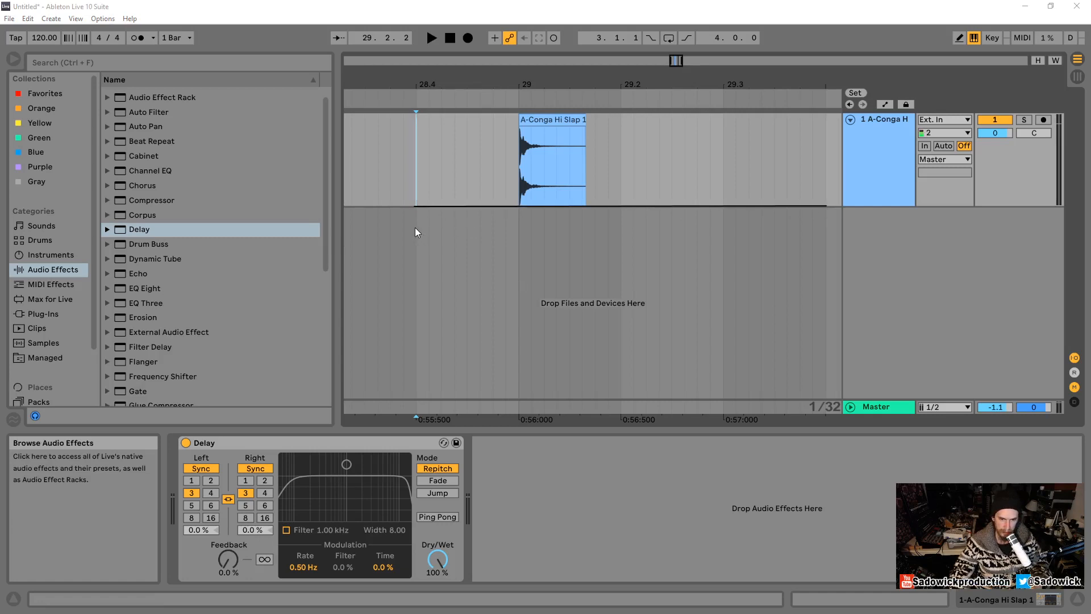
pyautogui.moveTo(415, 223); pyautogui.dragTo(826, 224)
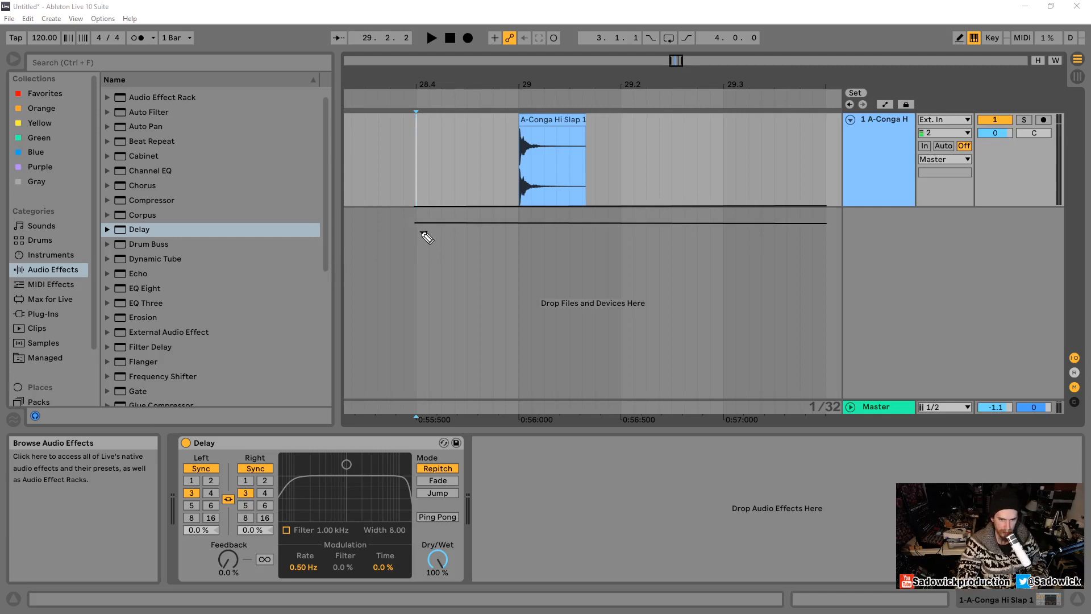
pyautogui.moveTo(421, 233)
pyautogui.mouseDown()
pyautogui.moveTo(453, 231)
pyautogui.moveTo(447, 237)
pyautogui.mouseUp()
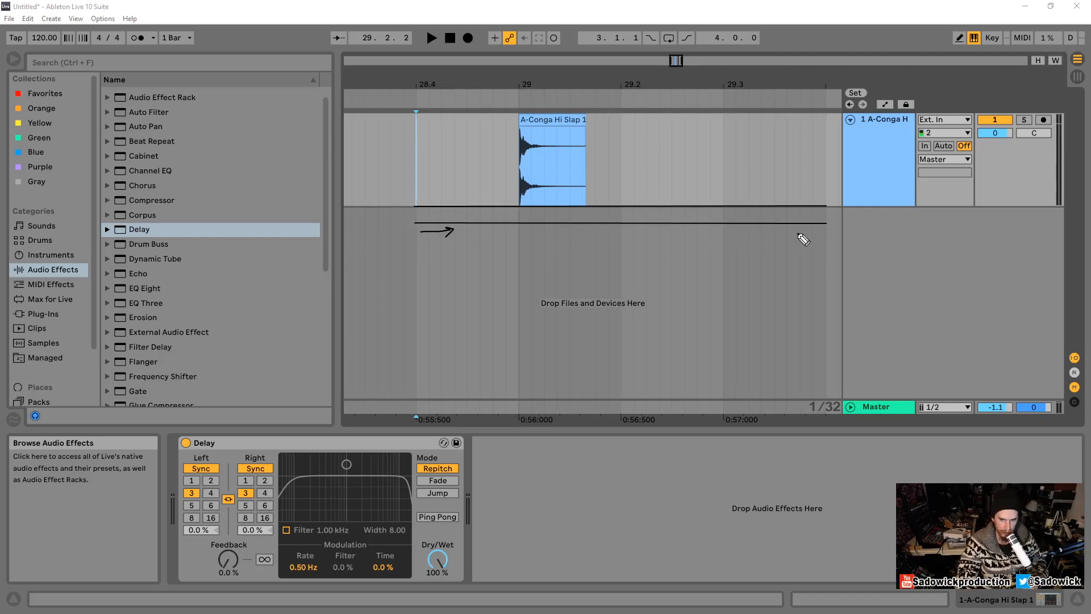
pyautogui.moveTo(799, 236)
pyautogui.mouseDown()
pyautogui.moveTo(825, 236)
pyautogui.moveTo(816, 244)
pyautogui.mouseUp()
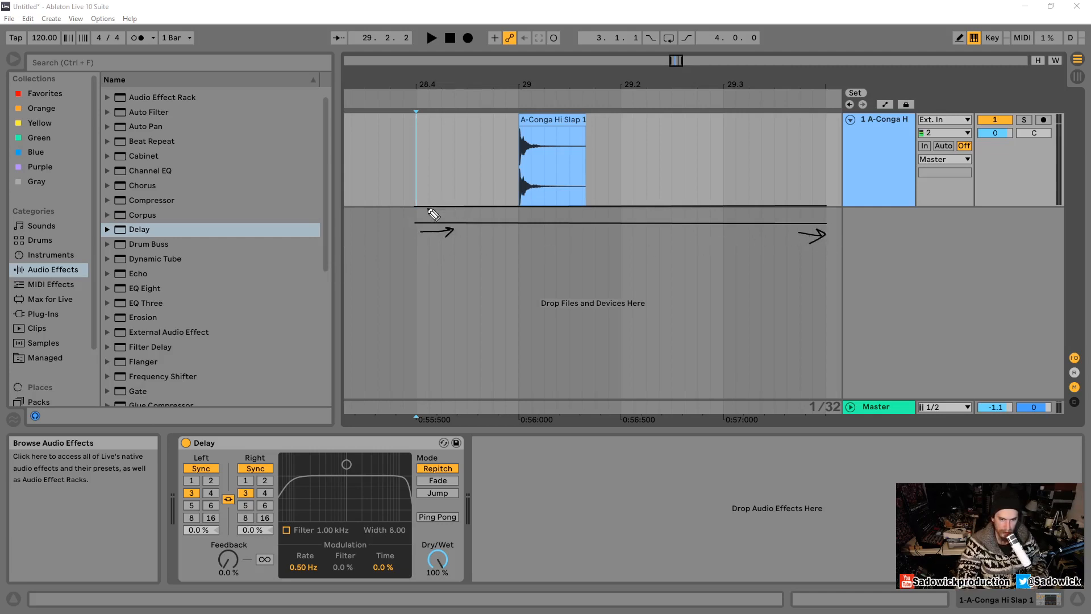
pyautogui.moveTo(422, 206); pyautogui.dragTo(458, 216)
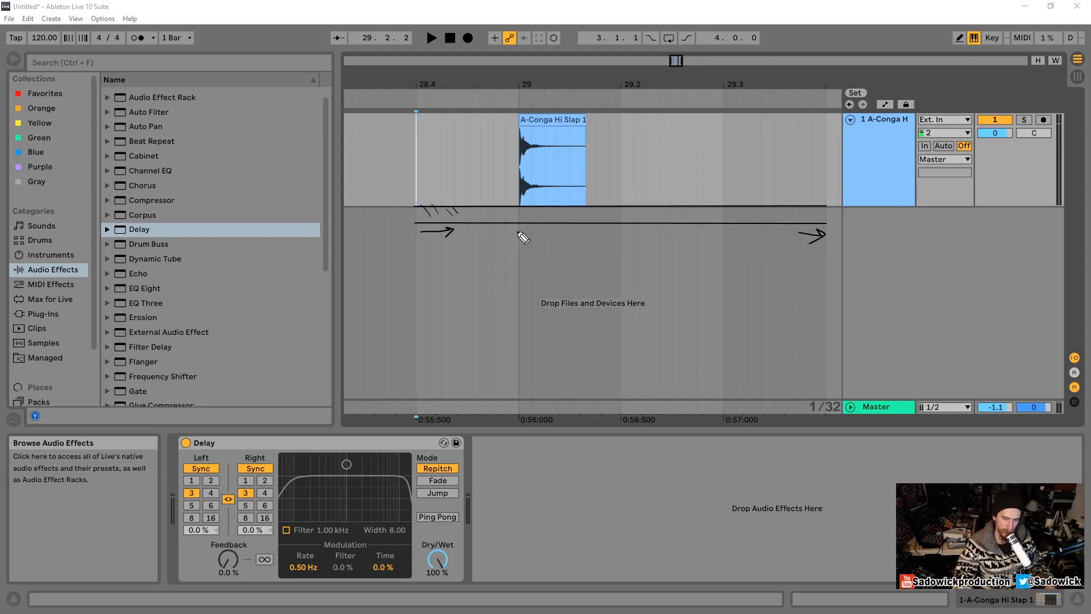
# Step: Draw a box under the tape at bar 29 labelled "Record Head" and scribble the recorded waveform on the tape above it
pyautogui.moveTo(519, 230)
pyautogui.mouseDown()
pyautogui.moveTo(520, 256)
pyautogui.moveTo(532, 257)
pyautogui.moveTo(519, 228)
pyautogui.mouseUp()
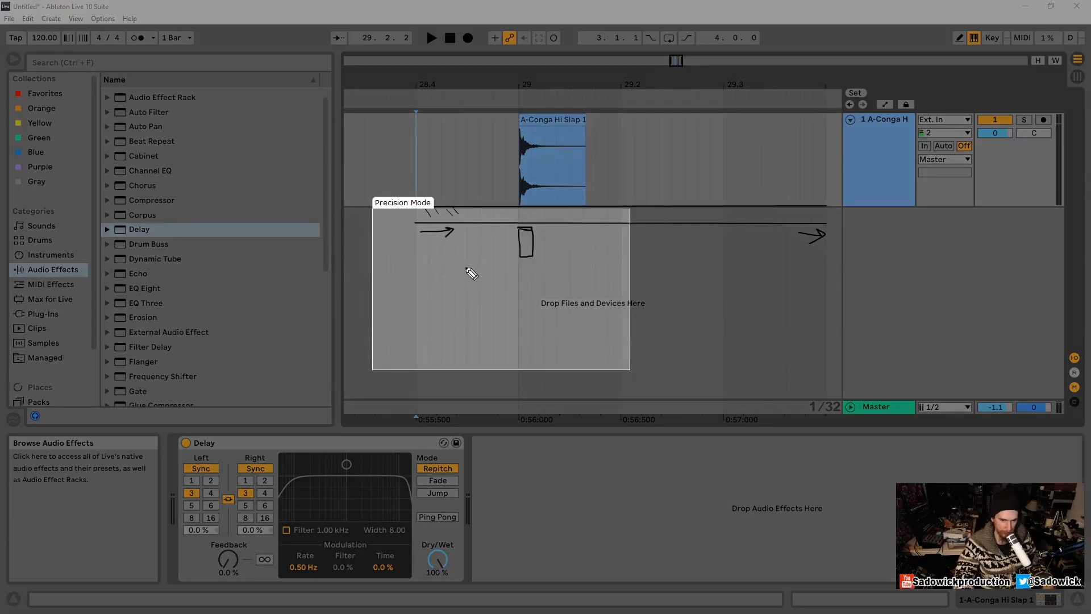
pyautogui.moveTo(466, 268)
pyautogui.mouseDown()
pyautogui.moveTo(466, 282)
pyautogui.moveTo(470, 271)
pyautogui.moveTo(494, 282)
pyautogui.moveTo(509, 268)
pyautogui.moveTo(494, 299)
pyautogui.moveTo(516, 283)
pyautogui.moveTo(516, 295)
pyautogui.moveTo(529, 267)
pyautogui.mouseUp()
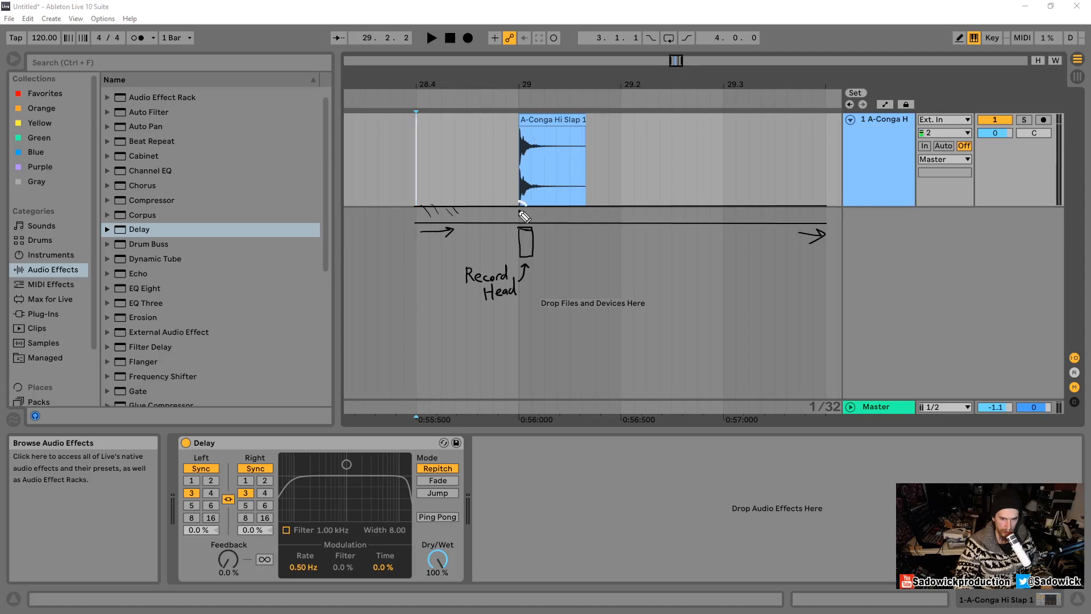
pyautogui.moveTo(524, 216); pyautogui.dragTo(539, 214)
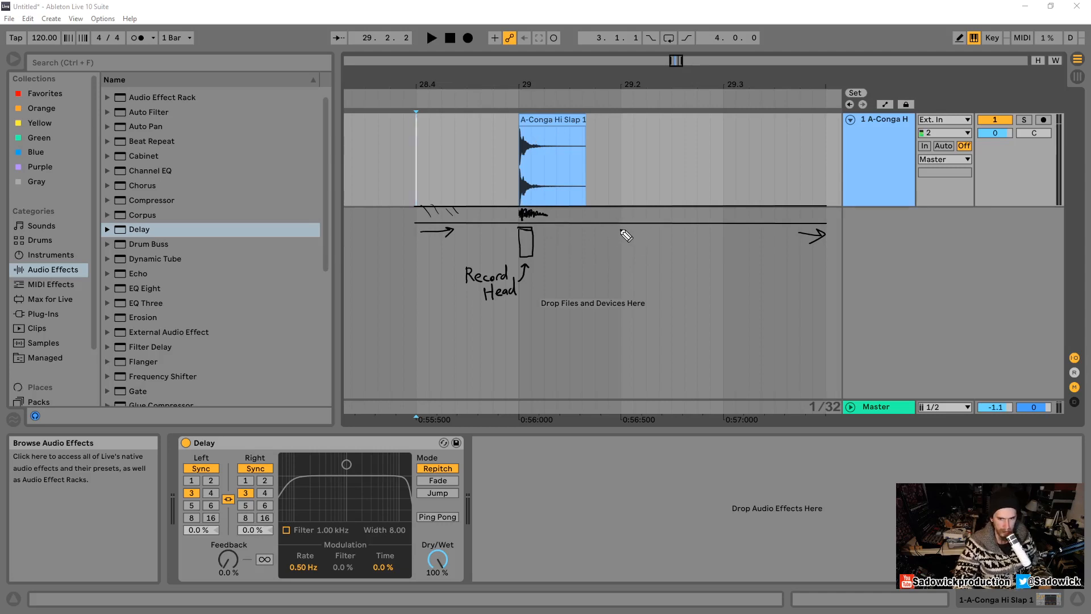
# Step: Draw a box under the tape at 29.2 labelled "Play Head", with a copied waveform above it and an output arrow leading away
pyautogui.moveTo(621, 228)
pyautogui.mouseDown()
pyautogui.moveTo(620, 256)
pyautogui.moveTo(636, 256)
pyautogui.moveTo(635, 231)
pyautogui.moveTo(620, 227)
pyautogui.mouseUp()
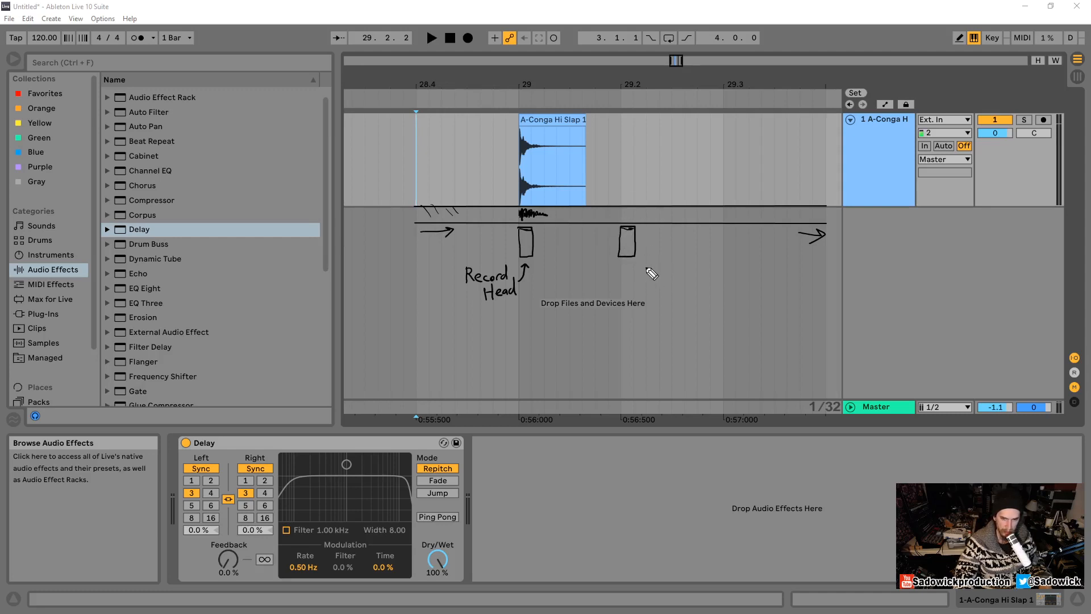
pyautogui.press('shift')
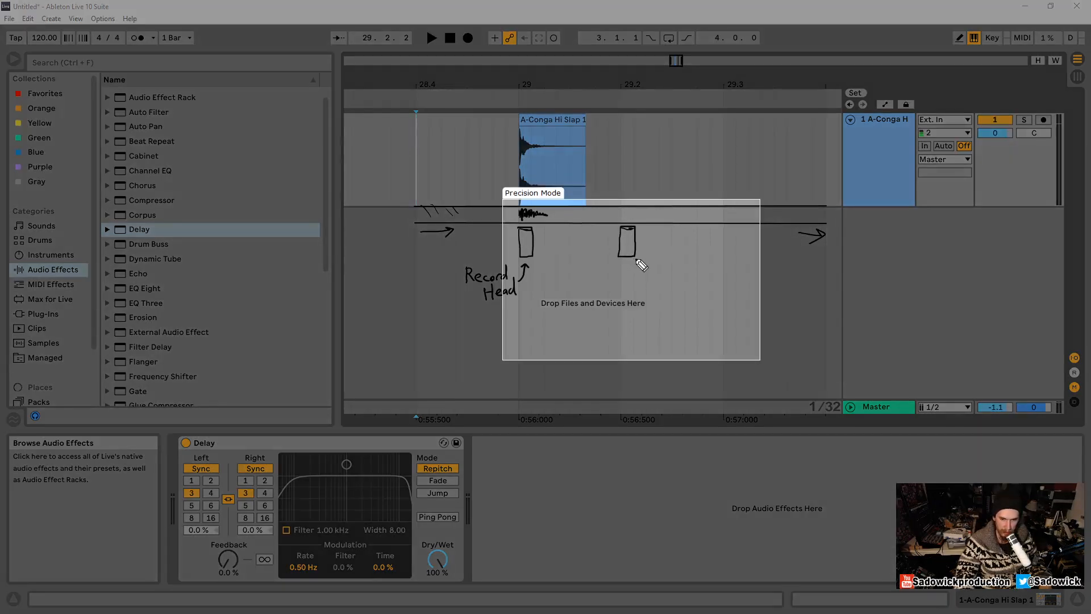
pyautogui.moveTo(641, 263)
pyautogui.mouseDown()
pyautogui.moveTo(665, 288)
pyautogui.moveTo(689, 272)
pyautogui.moveTo(681, 287)
pyautogui.moveTo(629, 263)
pyautogui.mouseUp()
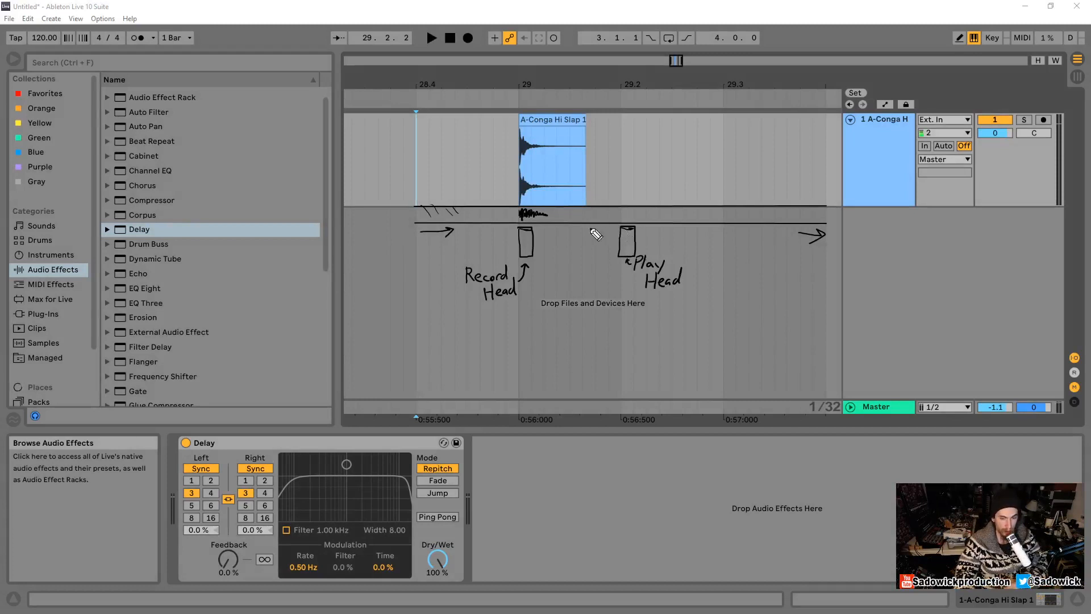
pyautogui.moveTo(466, 233)
pyautogui.mouseDown()
pyautogui.moveTo(492, 228)
pyautogui.moveTo(493, 238)
pyautogui.mouseUp()
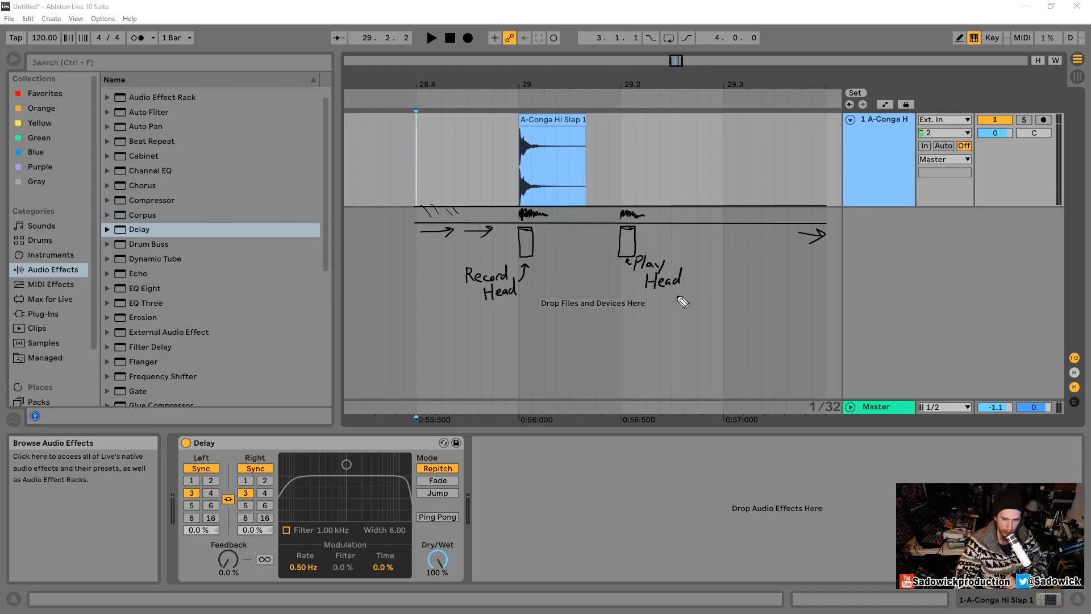
pyautogui.moveTo(672, 294)
pyautogui.mouseDown()
pyautogui.moveTo(737, 320)
pyautogui.moveTo(713, 327)
pyautogui.mouseUp()
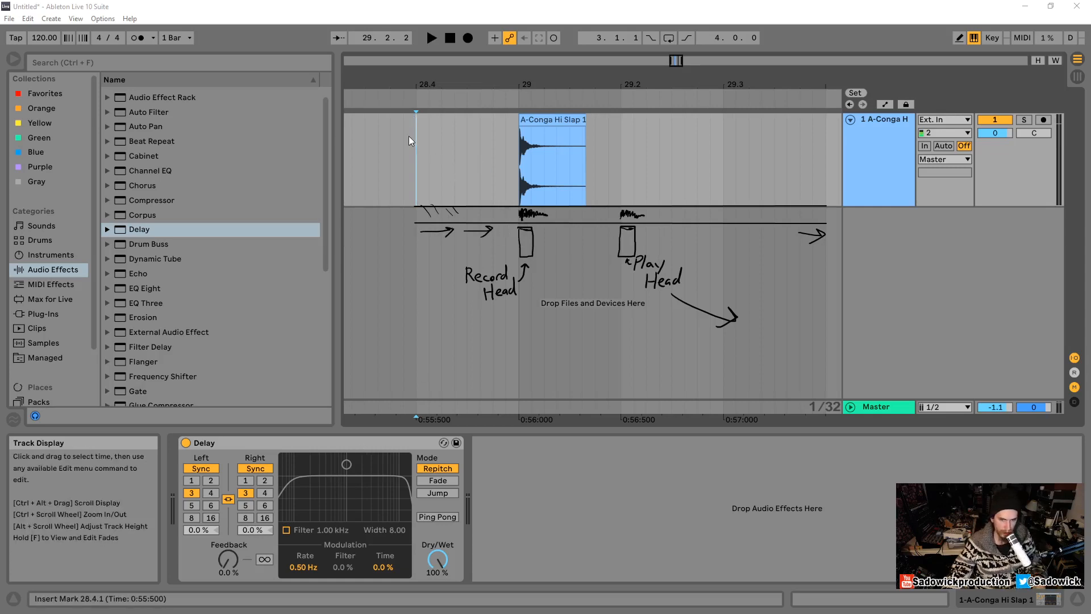
# Step: Play the conga clip from 28.4.1 past the drawn record and play heads, and stop playback
pyautogui.press('space')
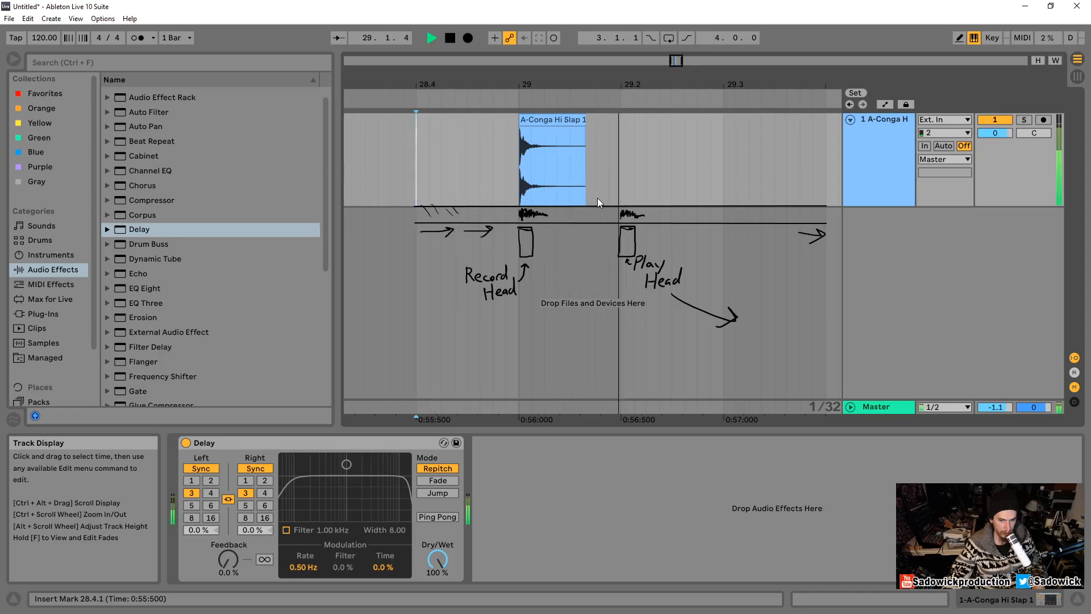
pyautogui.press('space')
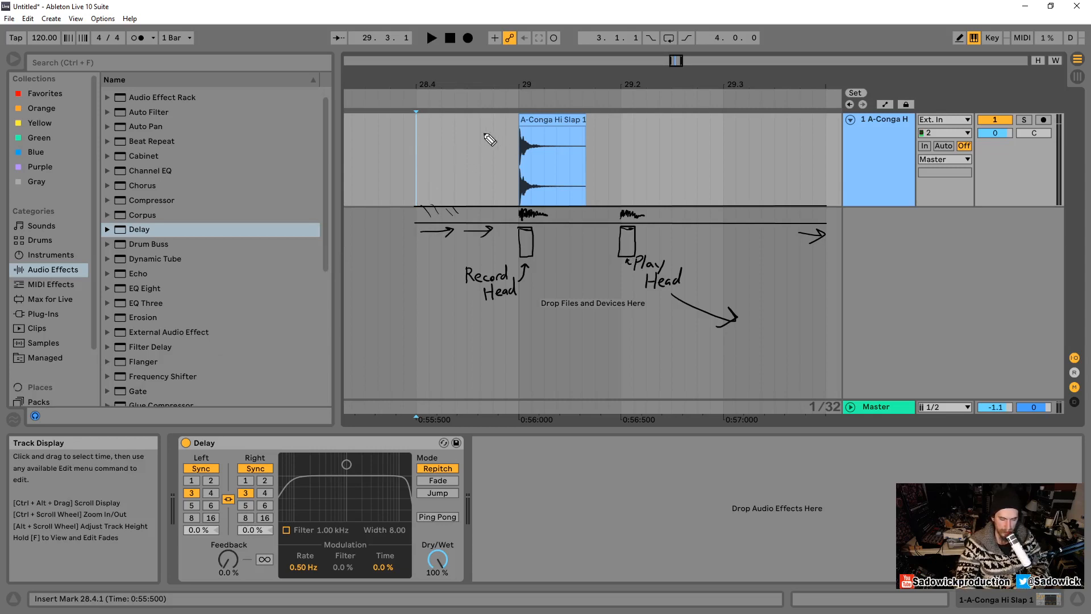
# Step: Handwrite "Dry" beside the conga clip and "Wet" below the tape strip, undoing the stray stroke over "Dry"
pyautogui.moveTo(453, 141)
pyautogui.mouseDown()
pyautogui.moveTo(453, 169)
pyautogui.moveTo(457, 138)
pyautogui.moveTo(466, 152)
pyautogui.moveTo(453, 172)
pyautogui.moveTo(481, 152)
pyautogui.moveTo(491, 166)
pyautogui.mouseUp()
pyautogui.moveTo(499, 149); pyautogui.dragTo(486, 178)
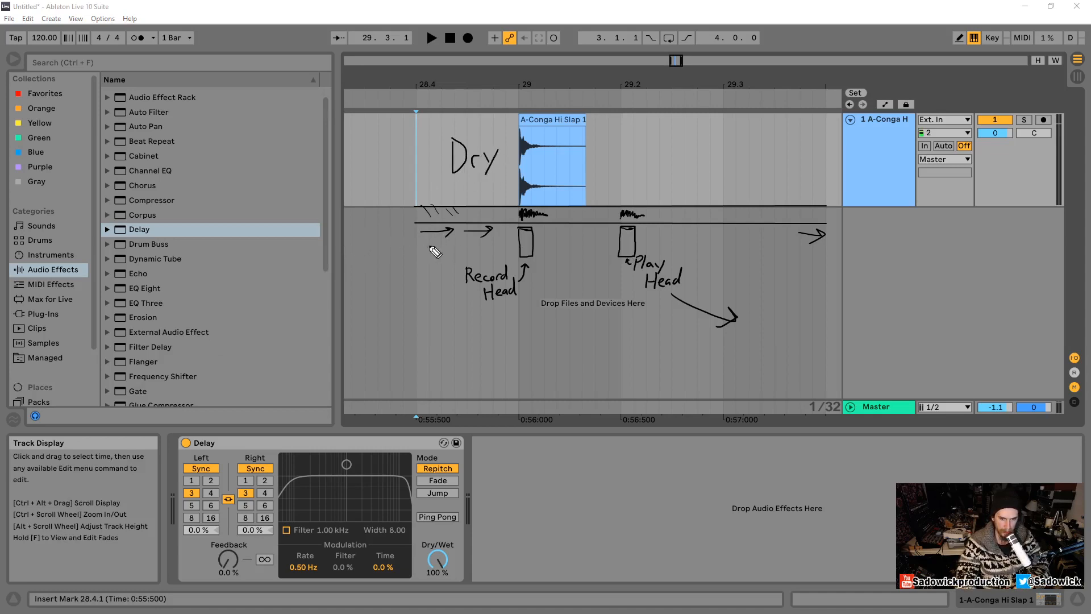
pyautogui.moveTo(432, 245)
pyautogui.mouseDown()
pyautogui.moveTo(437, 257)
pyautogui.moveTo(453, 244)
pyautogui.mouseUp()
pyautogui.moveTo(454, 253); pyautogui.dragTo(469, 257)
pyautogui.moveTo(462, 246); pyautogui.dragTo(480, 240)
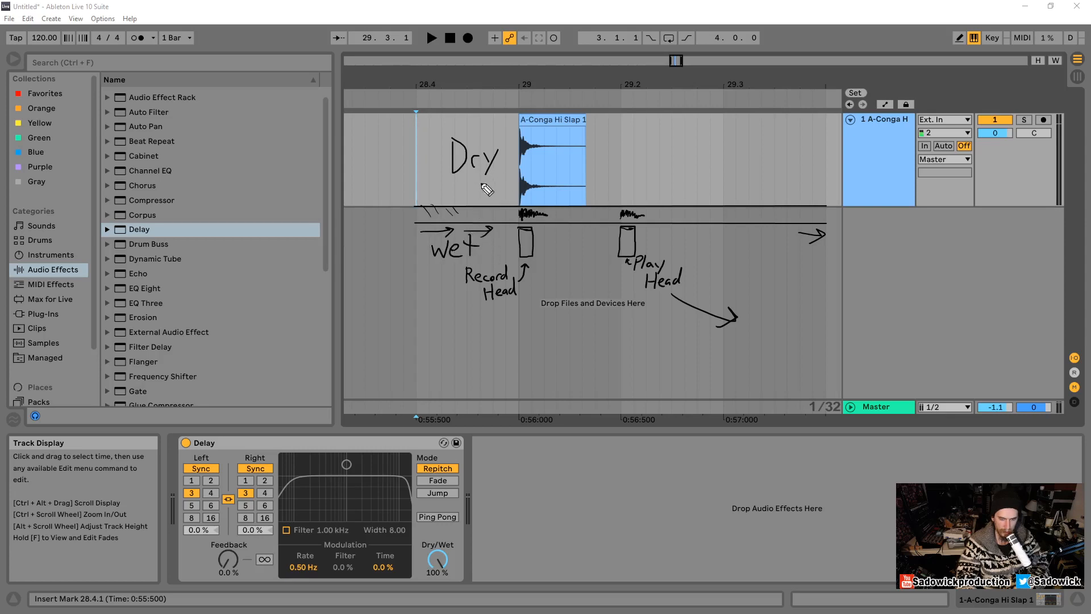
pyautogui.moveTo(488, 151); pyautogui.dragTo(499, 172)
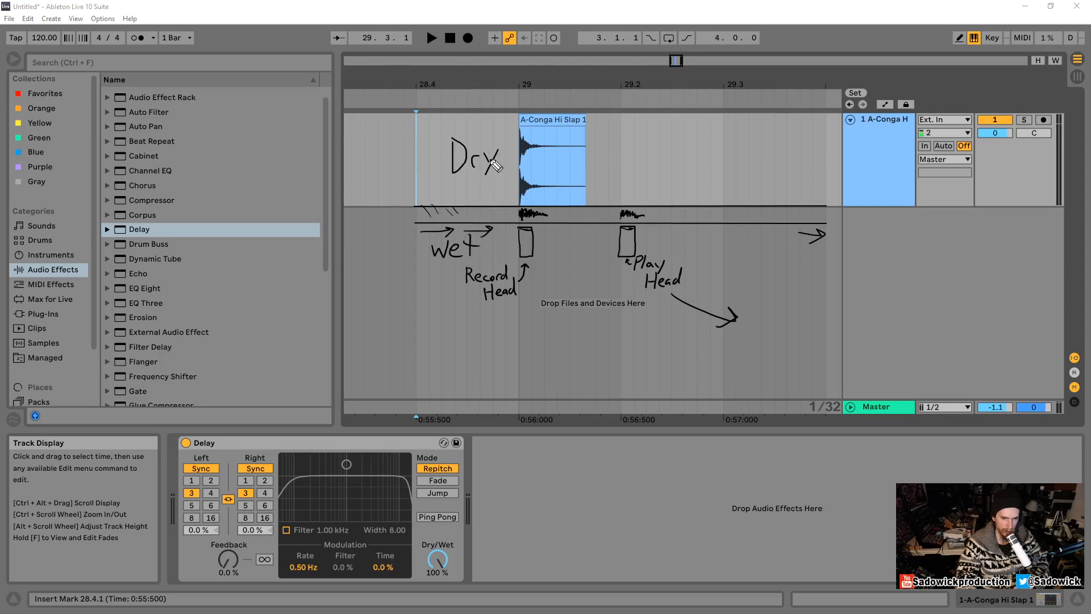
pyautogui.hotkey('ctrl', 'z')
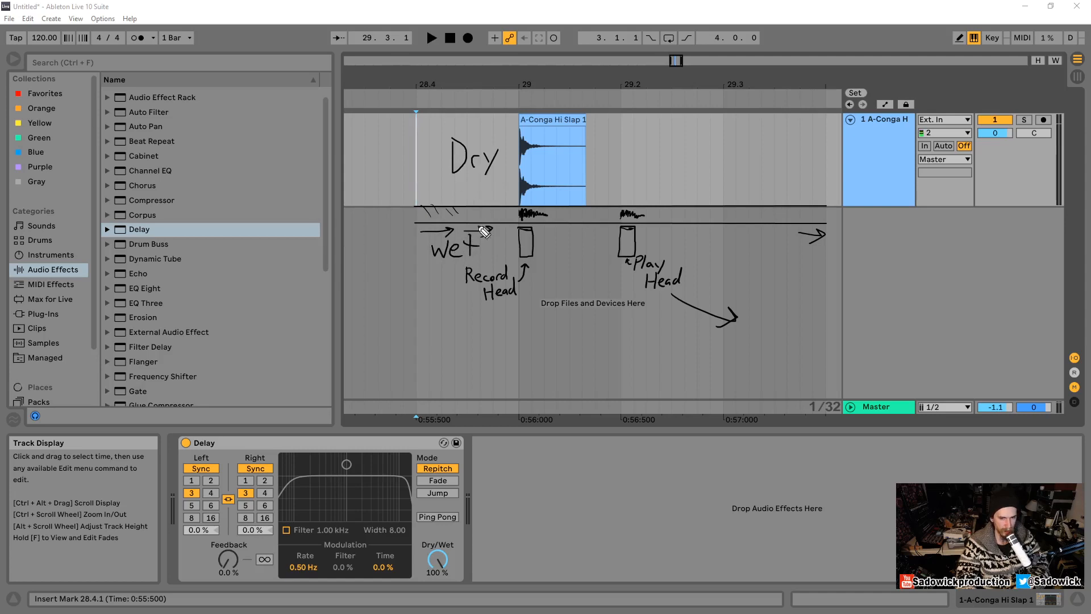
pyautogui.moveTo(481, 226); pyautogui.dragTo(482, 238)
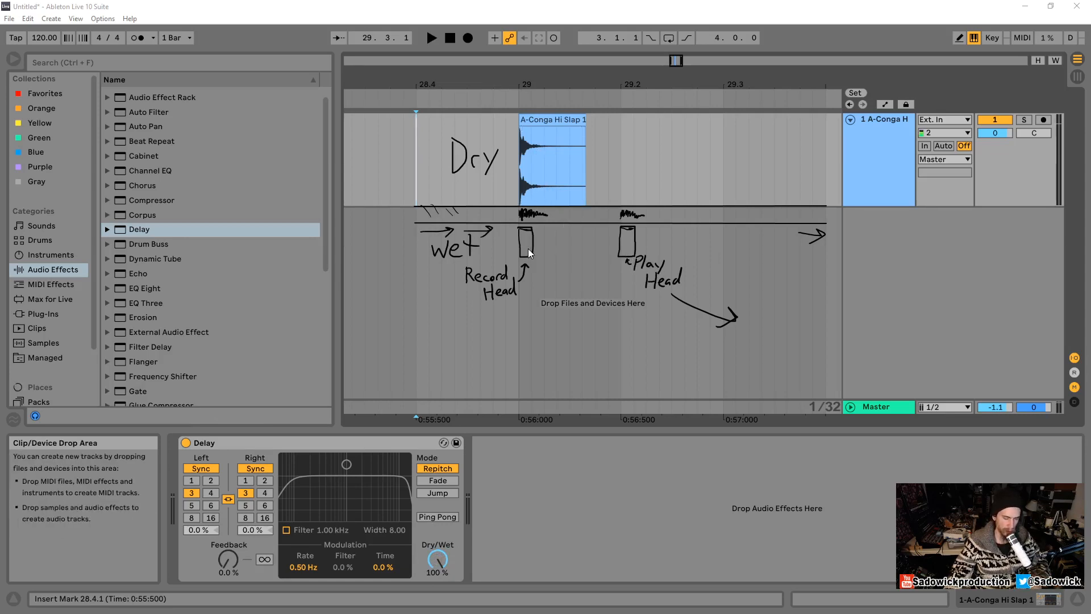
# Step: Set the Delay's Dry/Wet to 0 % and play the conga from 28.4.1 to hear only the dry signal
pyautogui.moveTo(437, 572); pyautogui.dragTo(436, 596)
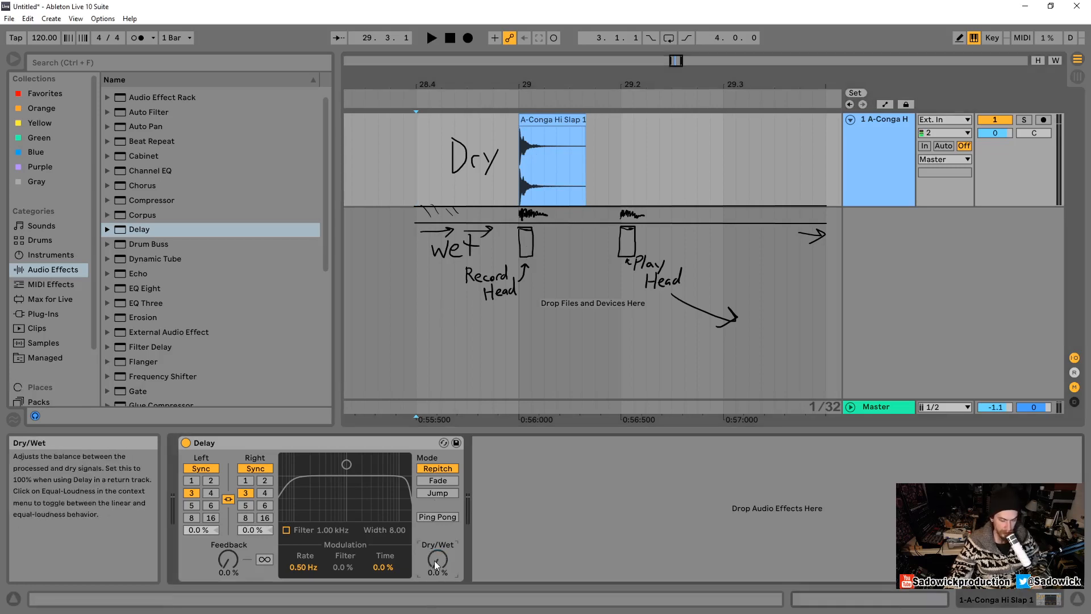
pyautogui.click(534, 118)
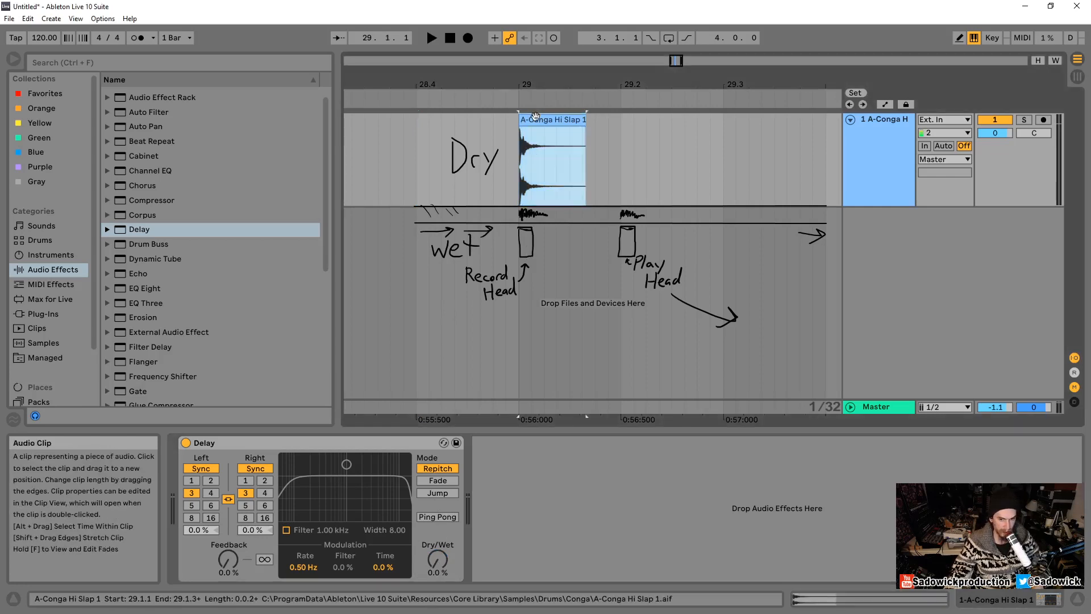
pyautogui.click(417, 125)
pyautogui.press('space')
pyautogui.press('space')
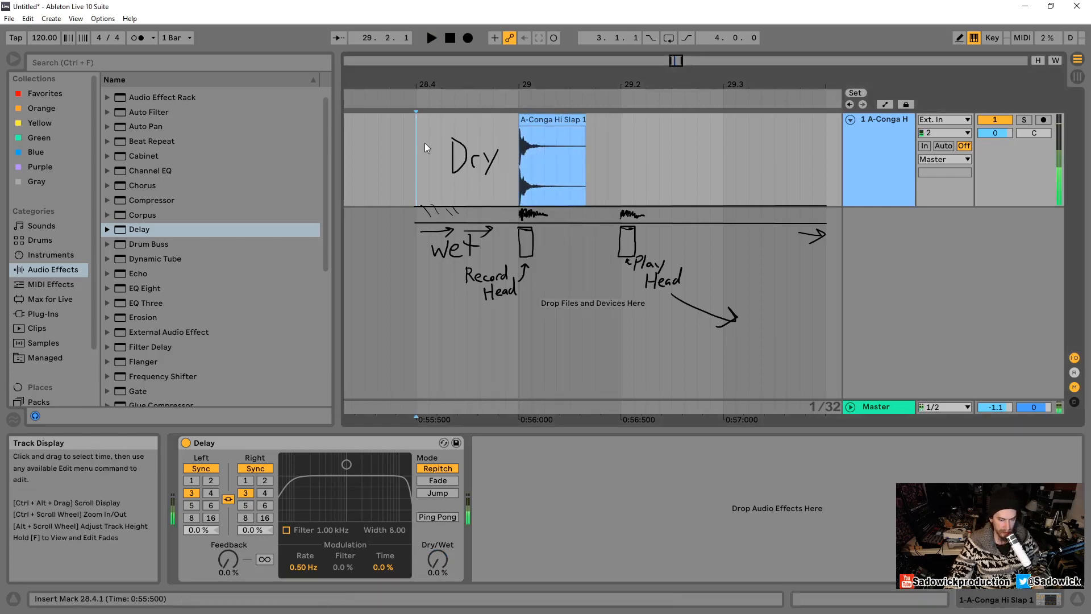
# Step: Set the Delay's Dry/Wet to 100 % and play the conga from 28.4.1 to hear only the wet signal
pyautogui.moveTo(445, 573); pyautogui.dragTo(445, 512)
pyautogui.click(412, 166)
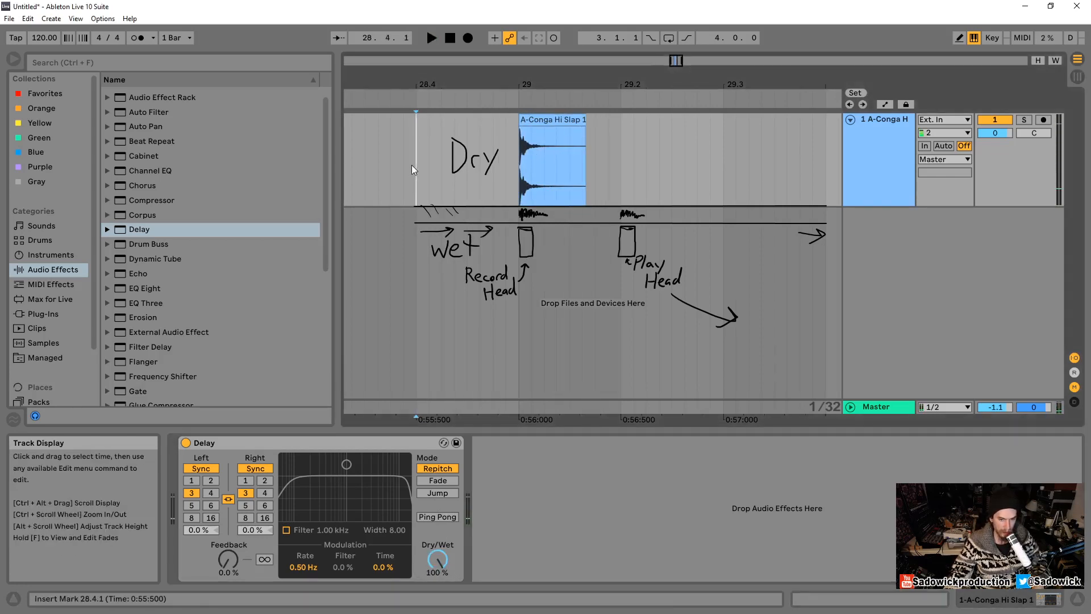
pyautogui.press('space')
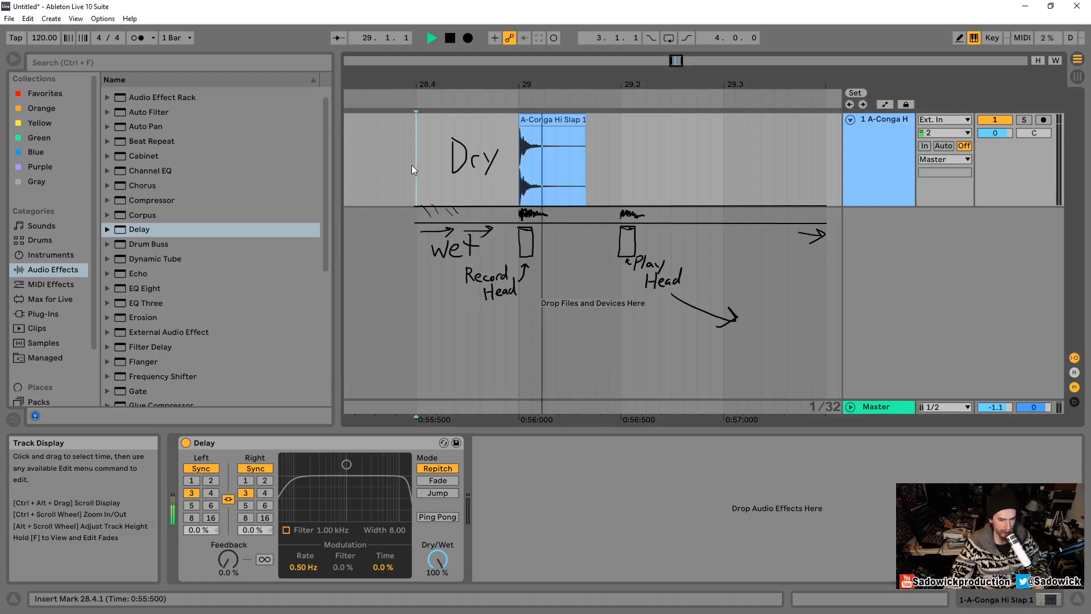
# Step: Set the Delay's Dry/Wet to 50 % and play the conga from 28.4.1 to hear dry and wet signals together
pyautogui.moveTo(437, 560); pyautogui.dragTo(438, 579)
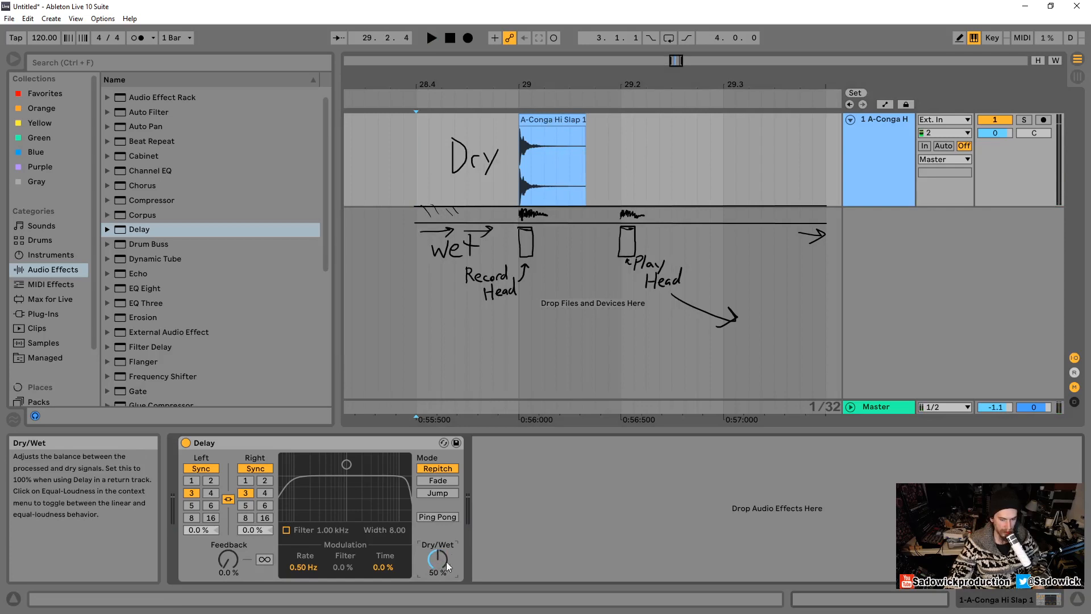
pyautogui.click(418, 131)
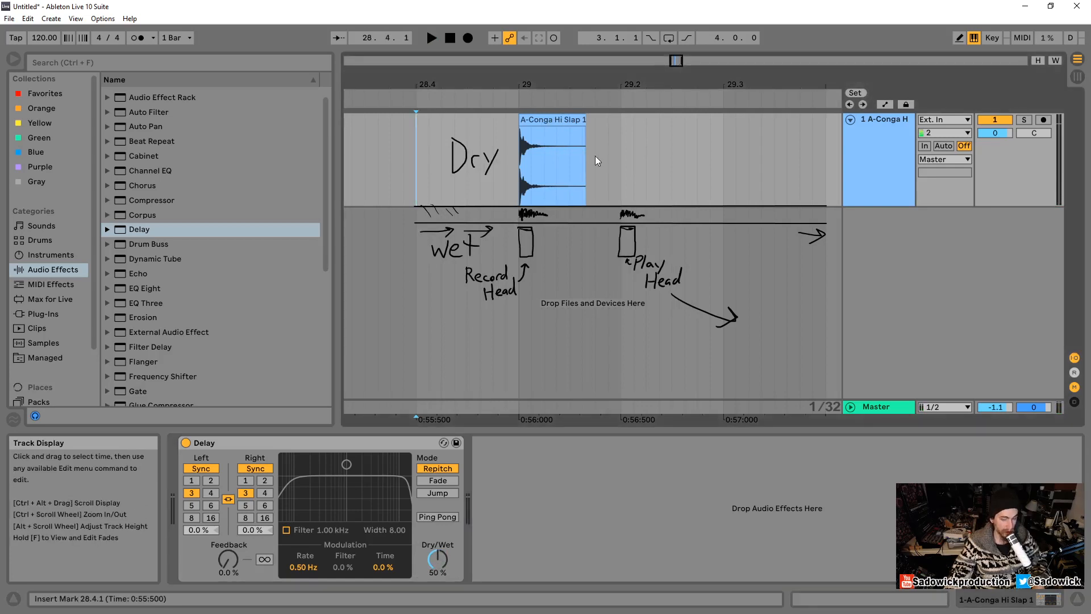
pyautogui.press('space')
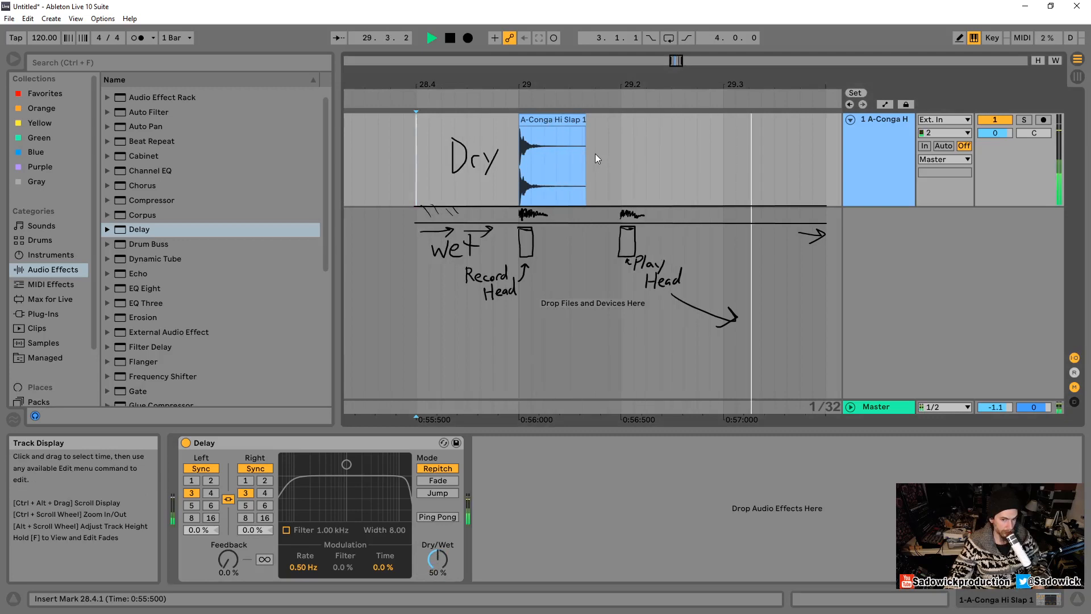
pyautogui.press('space')
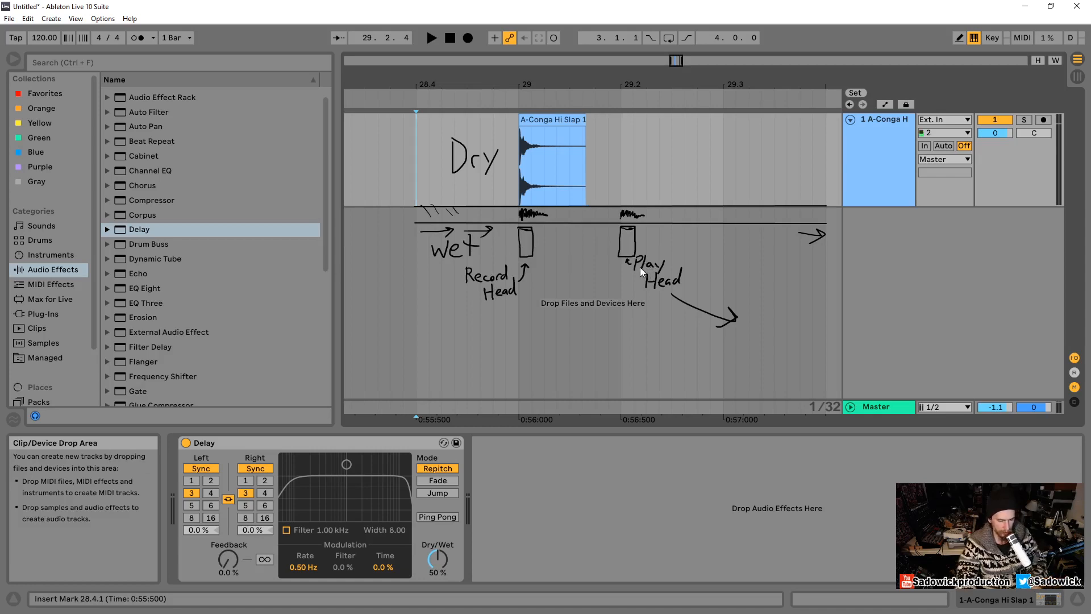
# Step: Draw a bracket spanning the gap between the record head and play head and label it "Time"
pyautogui.click(567, 195)
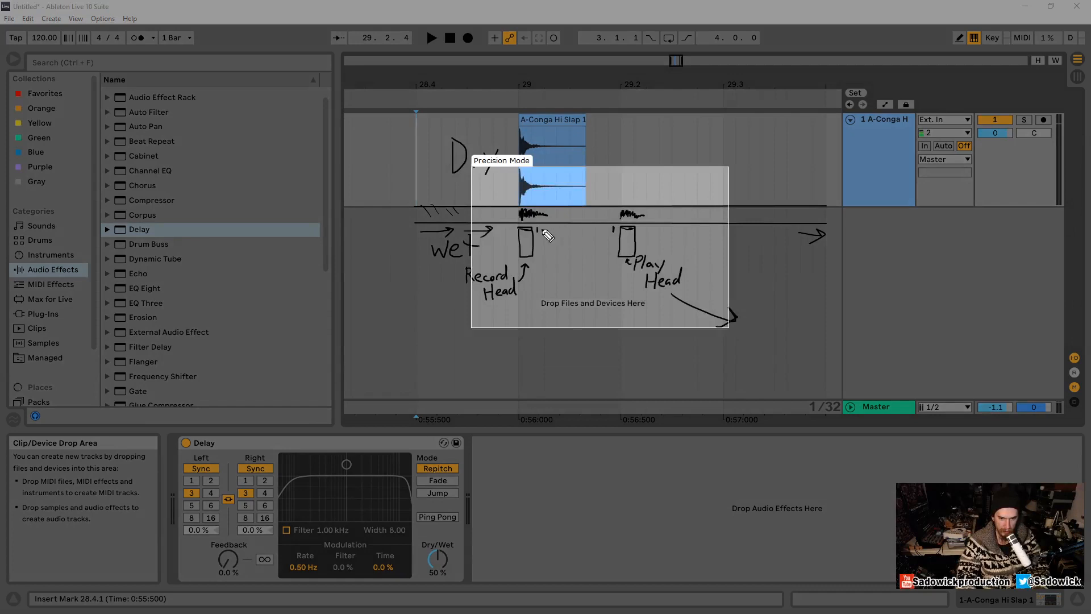
pyautogui.moveTo(539, 230); pyautogui.dragTo(614, 230)
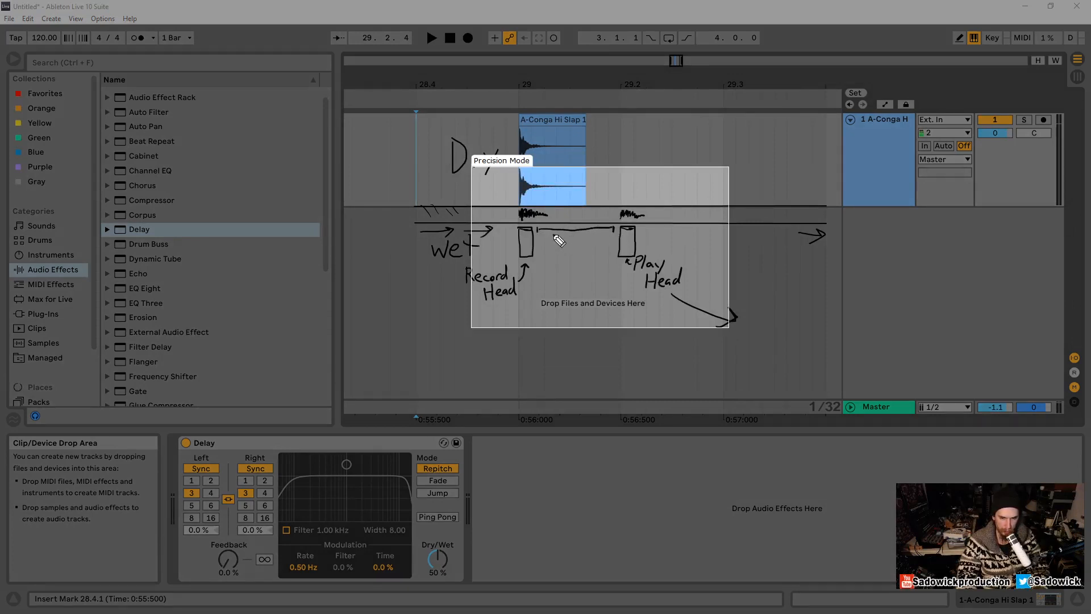
pyautogui.moveTo(556, 234)
pyautogui.mouseDown()
pyautogui.moveTo(562, 248)
pyautogui.moveTo(594, 244)
pyautogui.mouseUp()
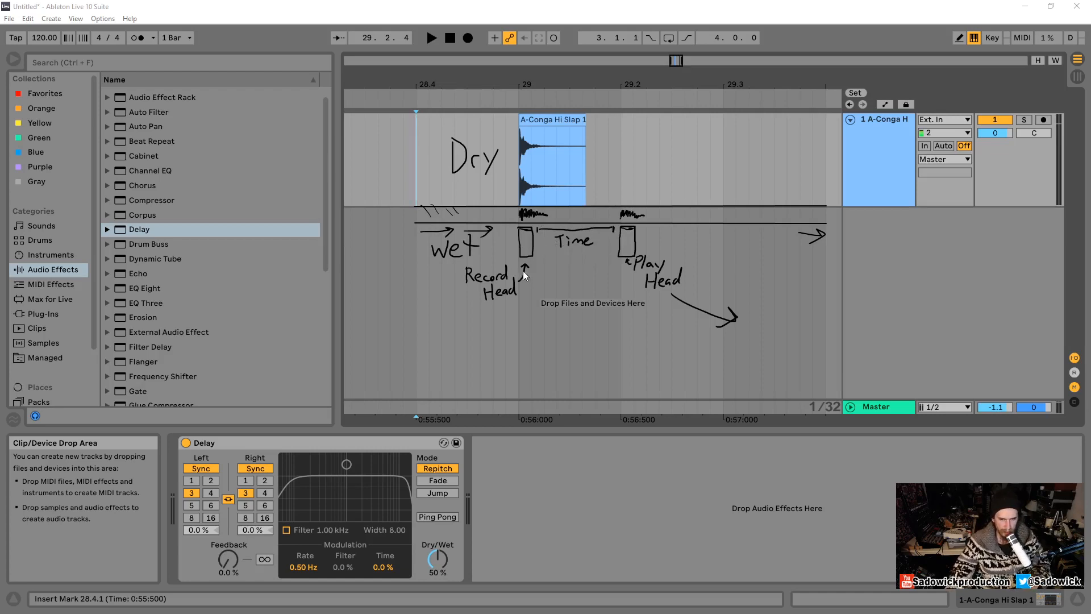
# Step: Clear all hand-drawn annotations from the screen
pyautogui.hotkey('ctrl', 'shift', '7')
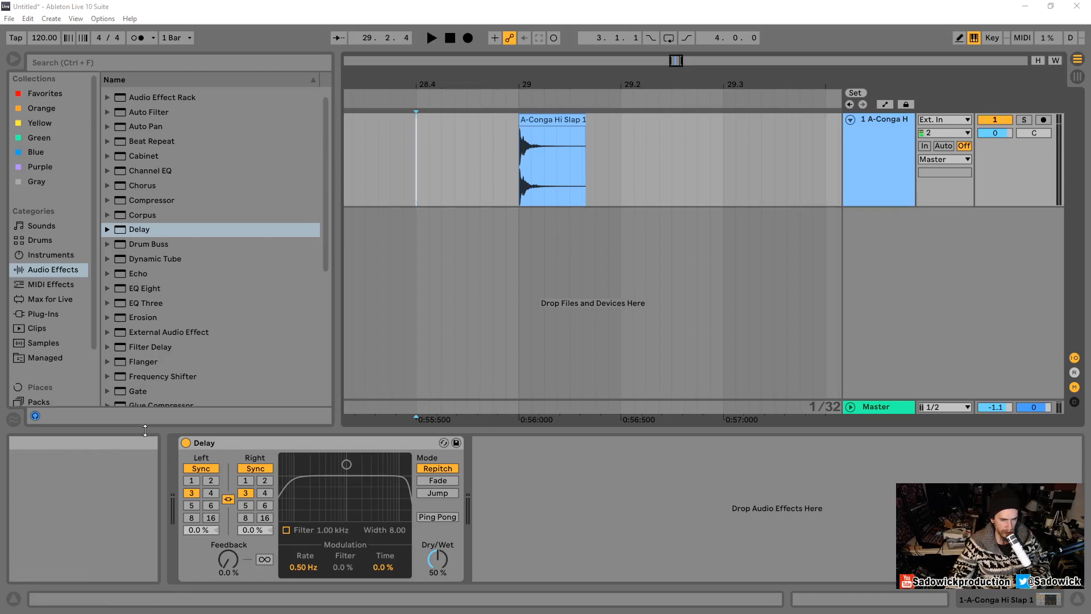
# Step: Switch the Delay to Time mode and back to Sync, and place the insert marker at 29.1.1 and 29.2.1
pyautogui.click(205, 469)
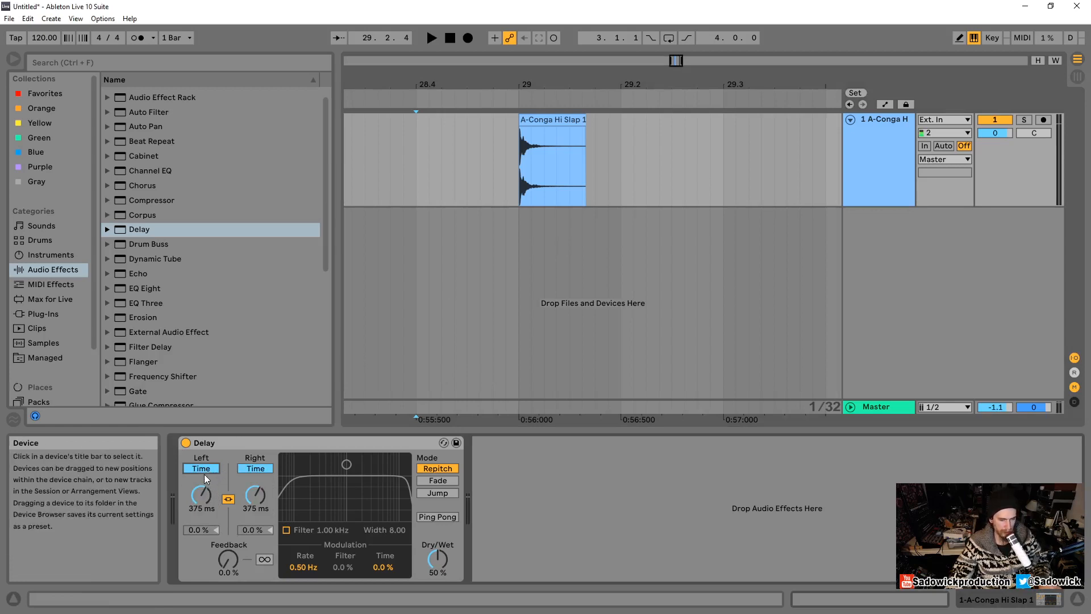
pyautogui.click(203, 470)
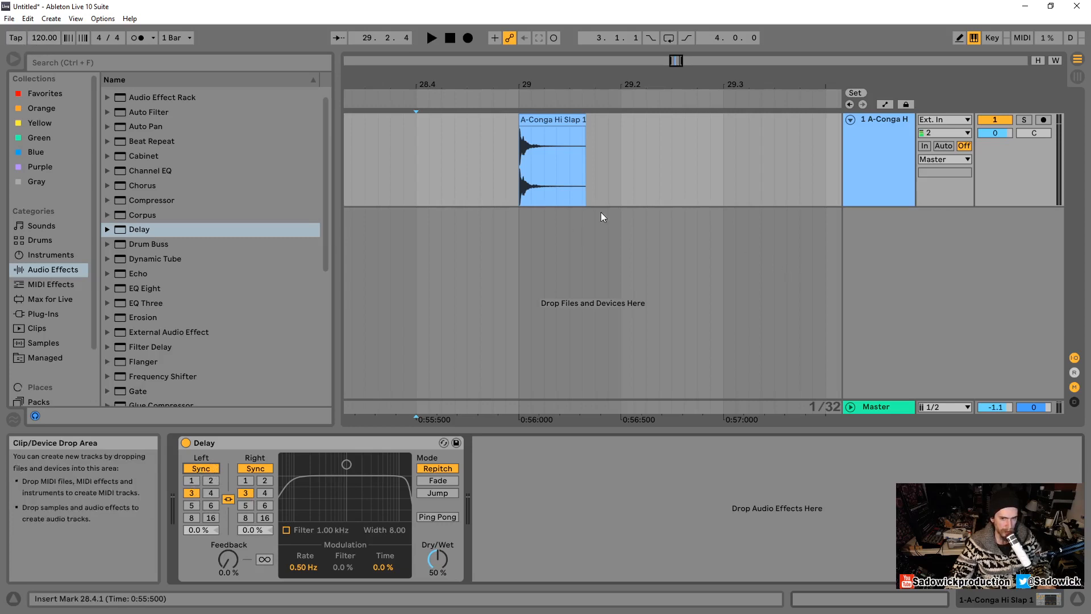
pyautogui.click(520, 169)
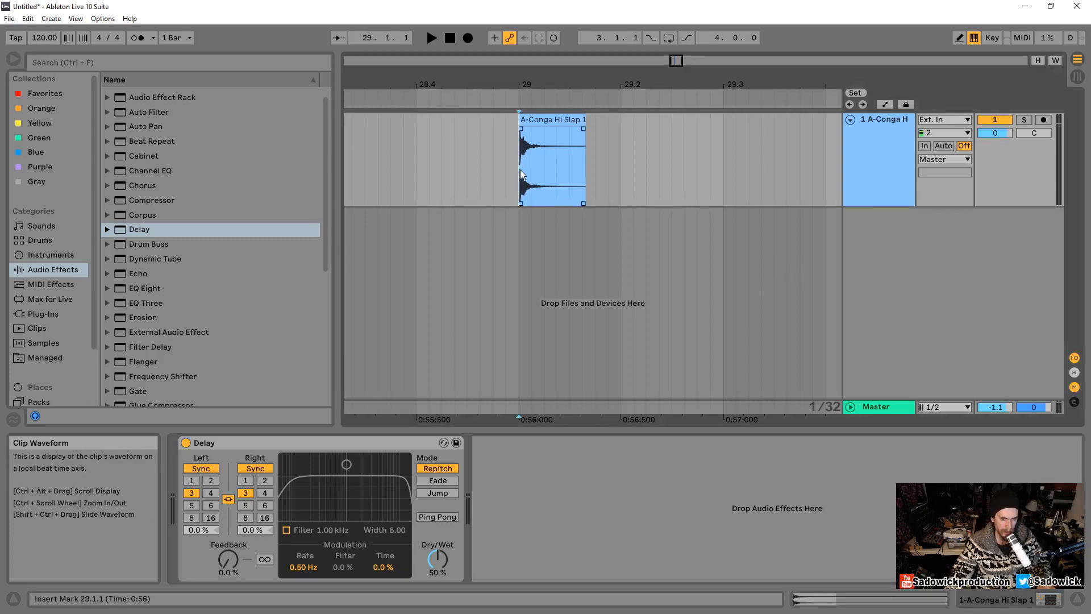
pyautogui.click(622, 168)
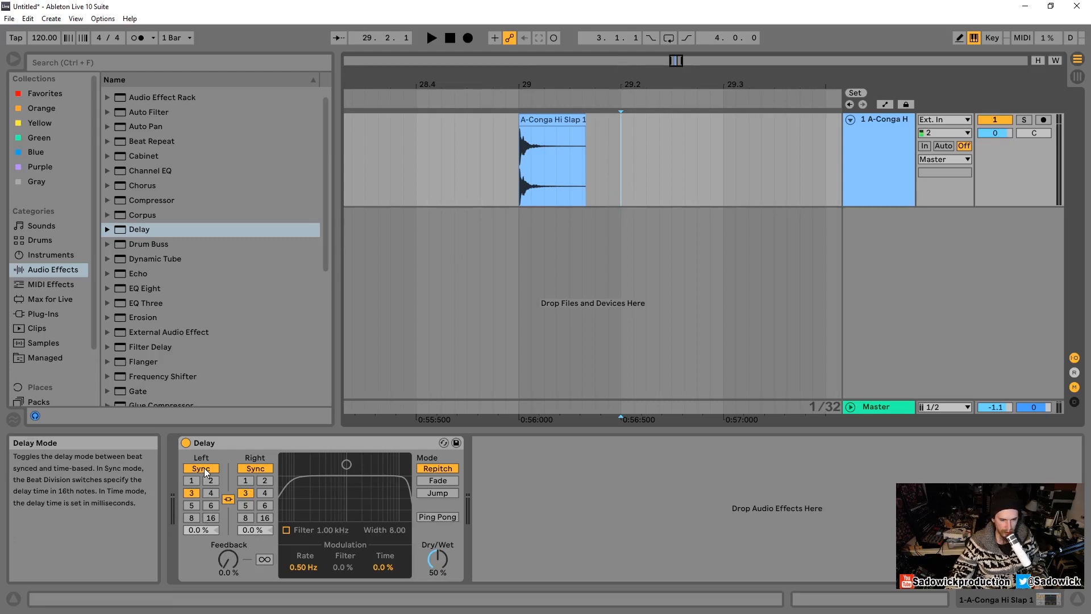
# Step: Switch both Delay channels to Time mode, sweep the linked delay times, return them to 375 ms, and play the conga clip
pyautogui.click(251, 468)
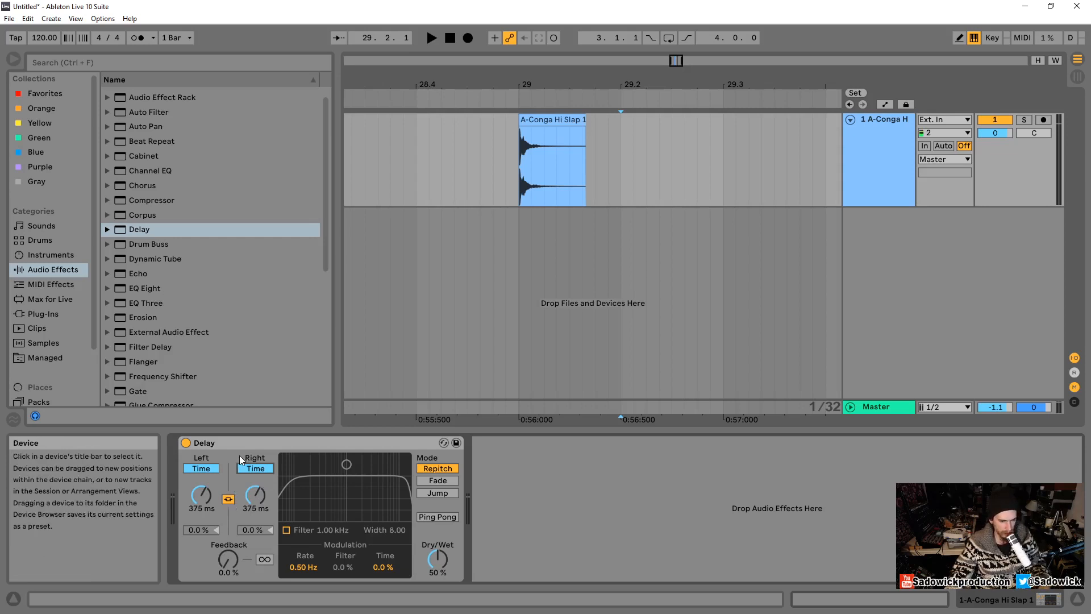
pyautogui.moveTo(255, 494); pyautogui.dragTo(255, 468)
pyautogui.moveTo(201, 495); pyautogui.dragTo(201, 560)
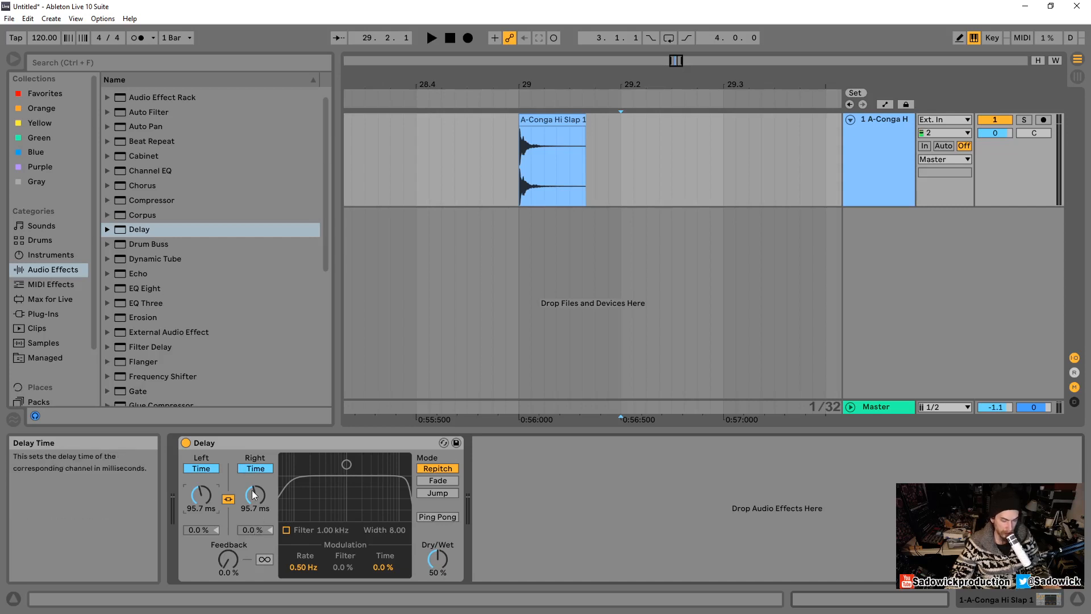
pyautogui.moveTo(253, 498); pyautogui.dragTo(253, 478)
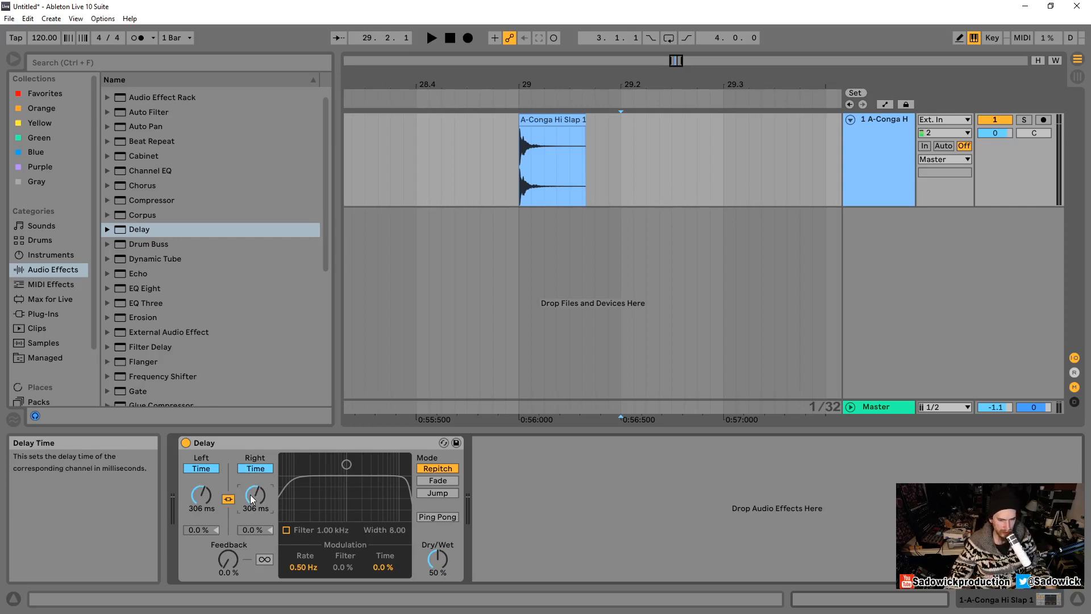
pyautogui.moveTo(255, 494)
pyautogui.mouseDown()
pyautogui.moveTo(254, 534)
pyautogui.moveTo(256, 478)
pyautogui.mouseUp()
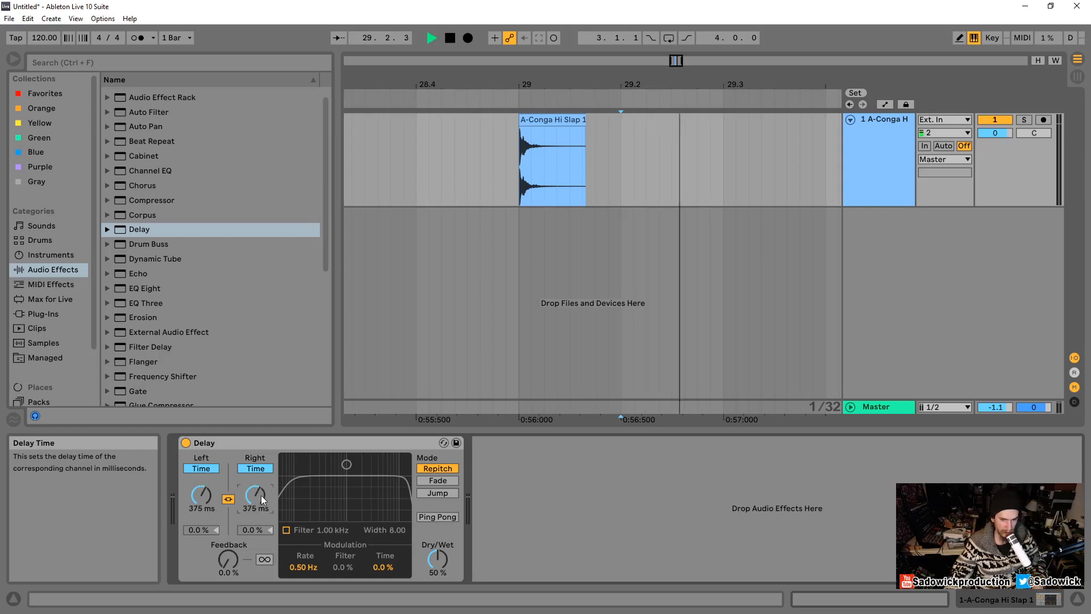
pyautogui.press('space')
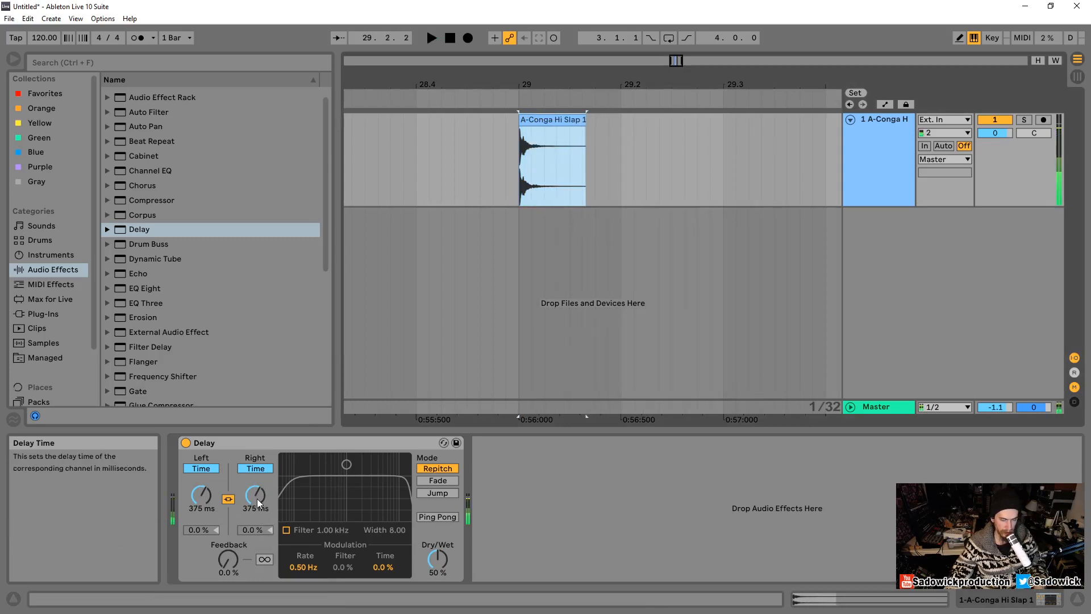
pyautogui.press('space')
# Step: Set the linked left and right delay times to 73.3 ms and play the conga clip
pyautogui.moveTo(257, 499); pyautogui.dragTo(256, 528)
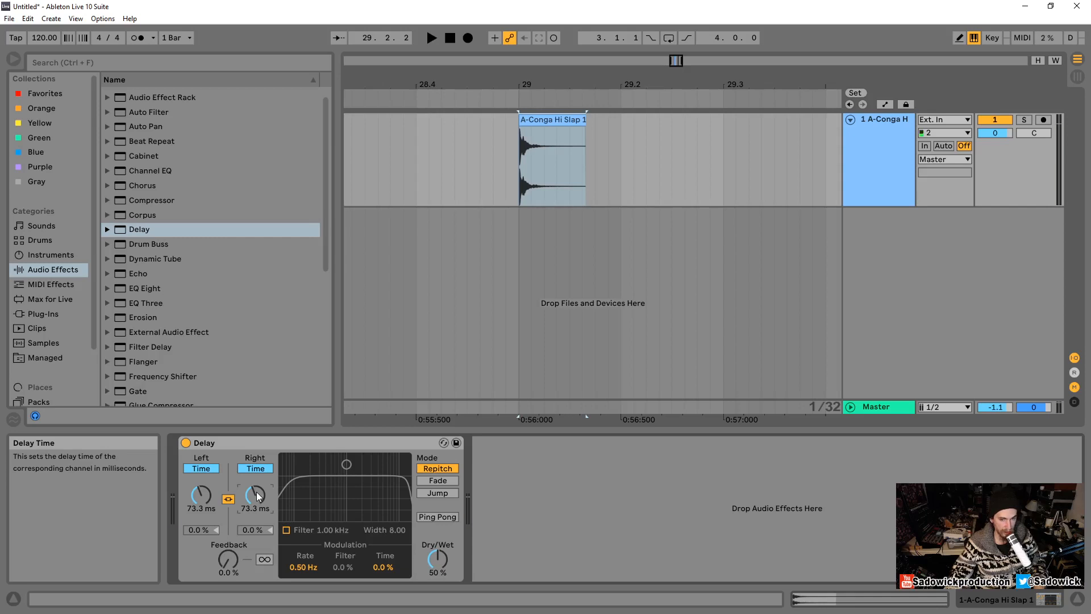
pyautogui.press('space')
pyautogui.press('space')
# Step: Raise the linked delay times slightly and play the conga clip twice
pyautogui.moveTo(254, 493)
pyautogui.mouseDown()
pyautogui.moveTo(255, 469)
pyautogui.moveTo(254, 488)
pyautogui.mouseUp()
pyautogui.press('space')
pyautogui.press('space')
pyautogui.press('space')
pyautogui.press('space')
# Step: Set the linked delay times to 880 ms and play the conga clip to hear the long gap
pyautogui.moveTo(257, 497); pyautogui.dragTo(258, 494)
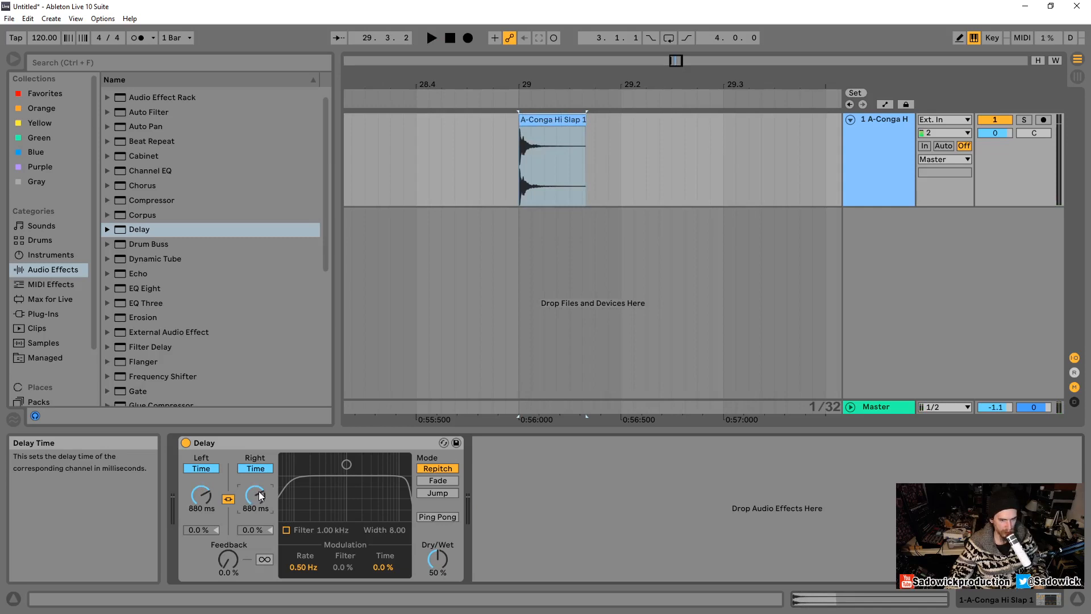
pyautogui.press('space')
pyautogui.press('space')
pyautogui.press('space')
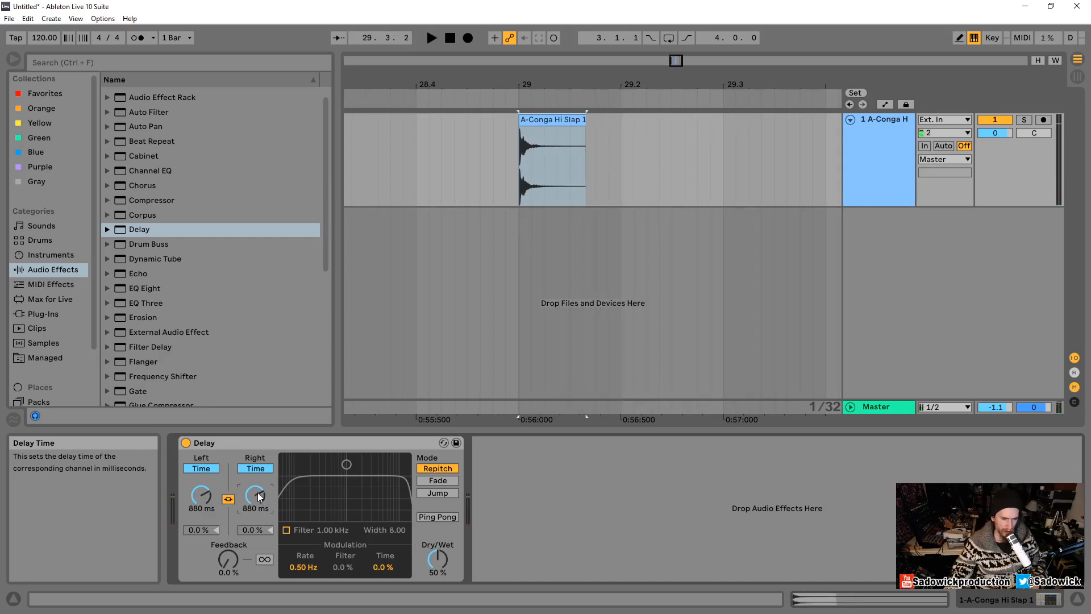
# Step: Lower the linked delay times to 1.02 ms, play the conga, and select its clip
pyautogui.moveTo(259, 496); pyautogui.dragTo(259, 537)
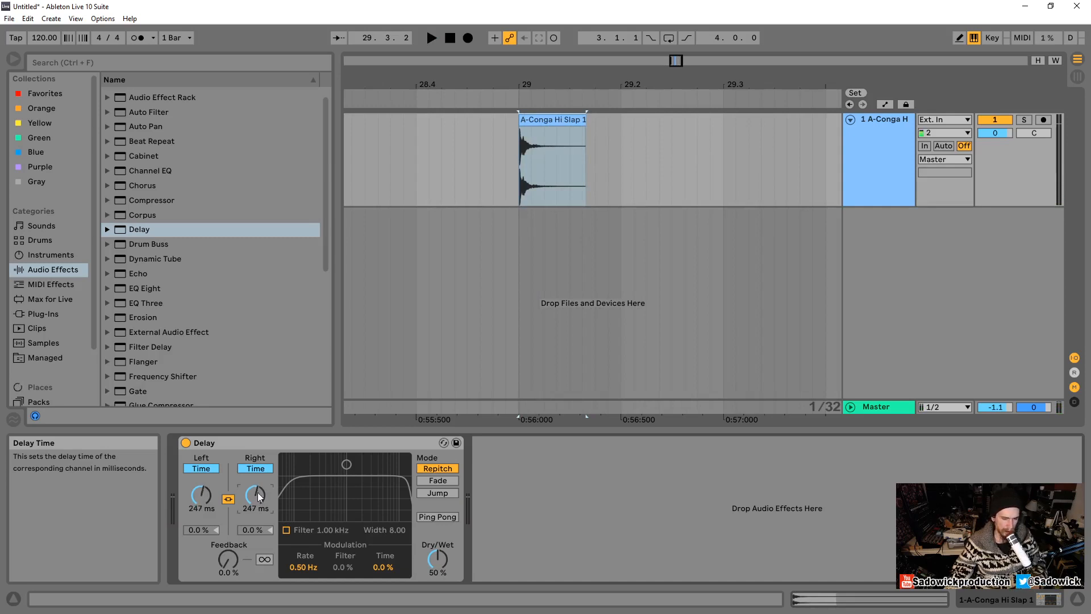
pyautogui.moveTo(249, 496); pyautogui.dragTo(249, 463)
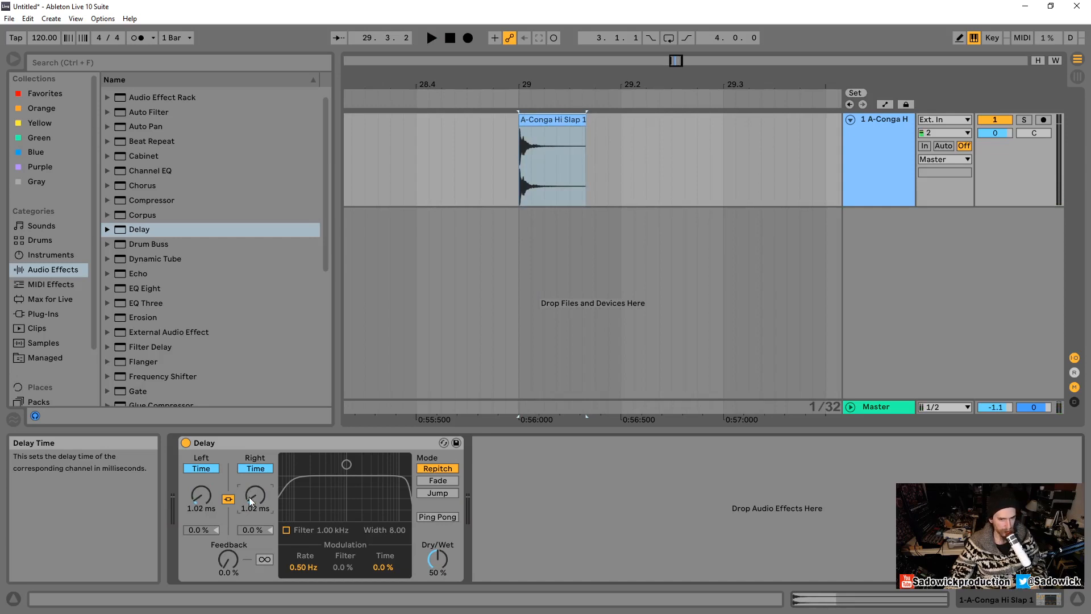
pyautogui.press('space')
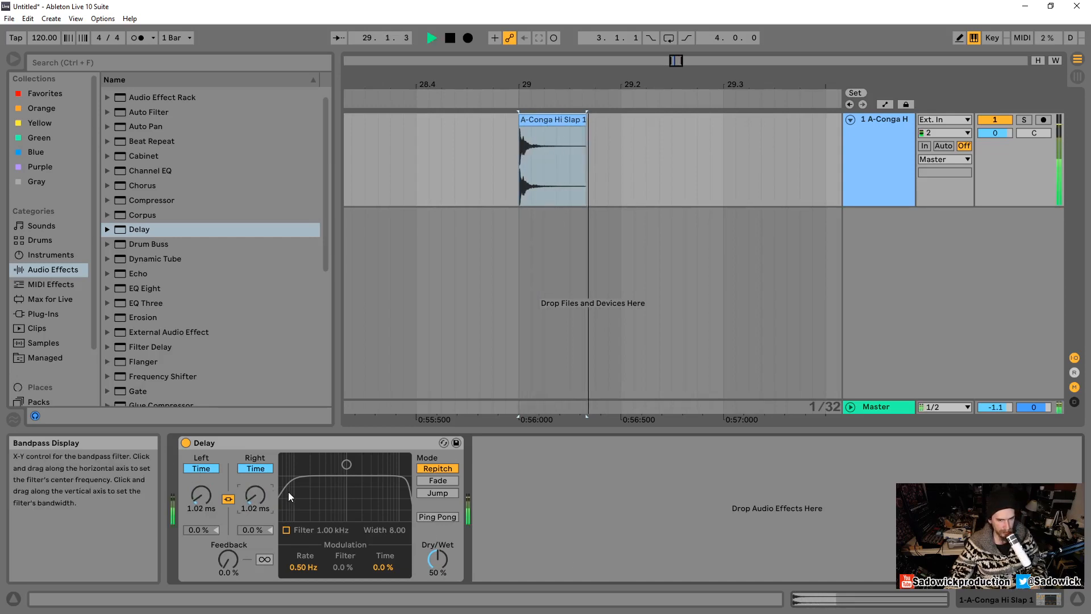
pyautogui.press('space')
pyautogui.click(533, 119)
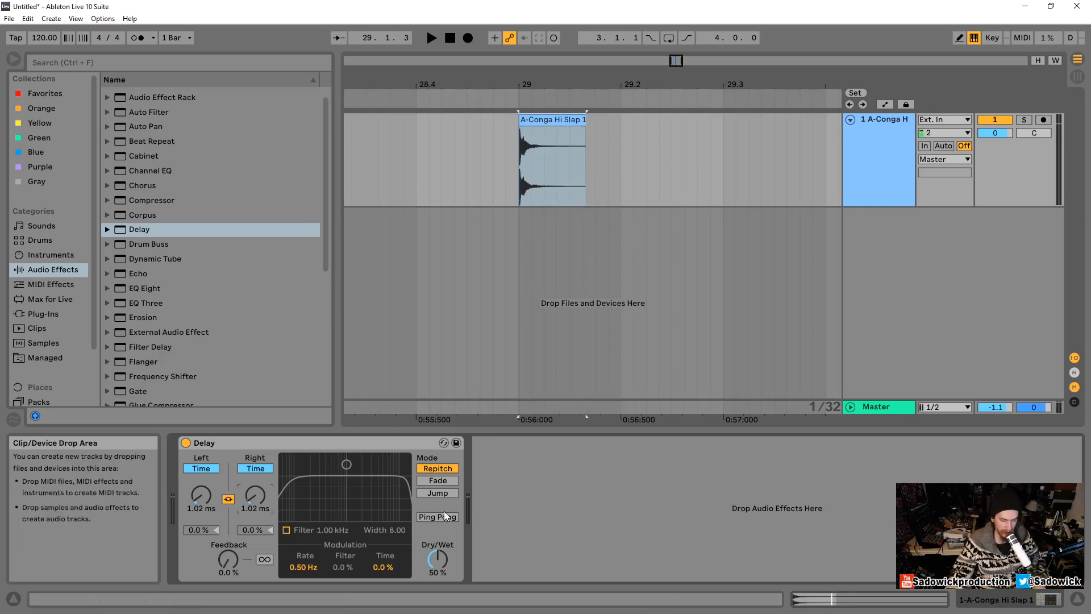
# Step: Set the linked delay times to 19.2 ms, play the conga clip, and raise the times to 45.5 ms
pyautogui.moveTo(255, 496); pyautogui.dragTo(257, 455)
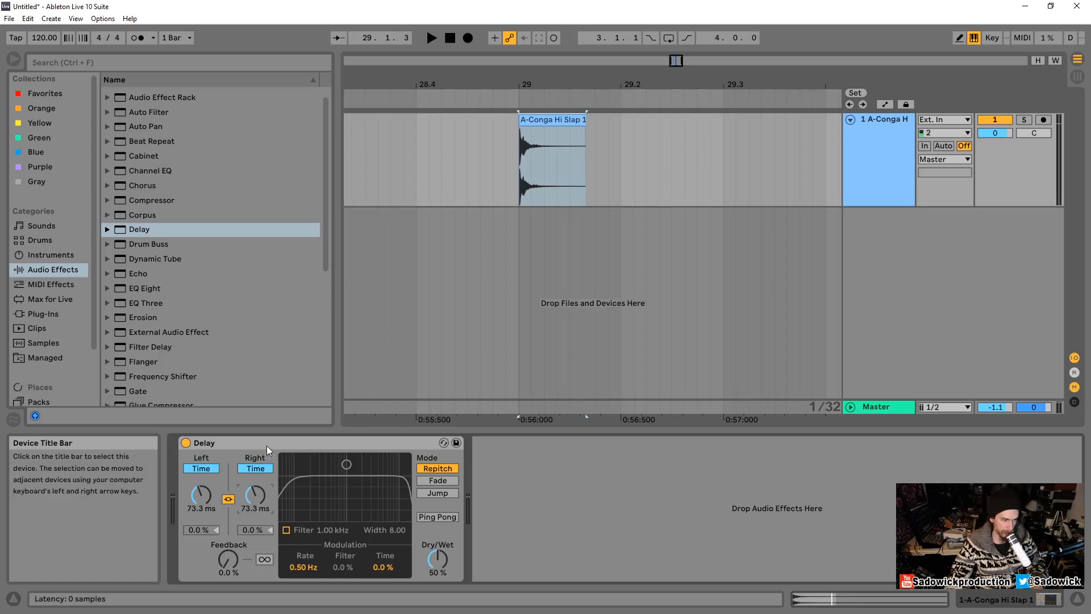
pyautogui.hotkey('ctrl', 'z')
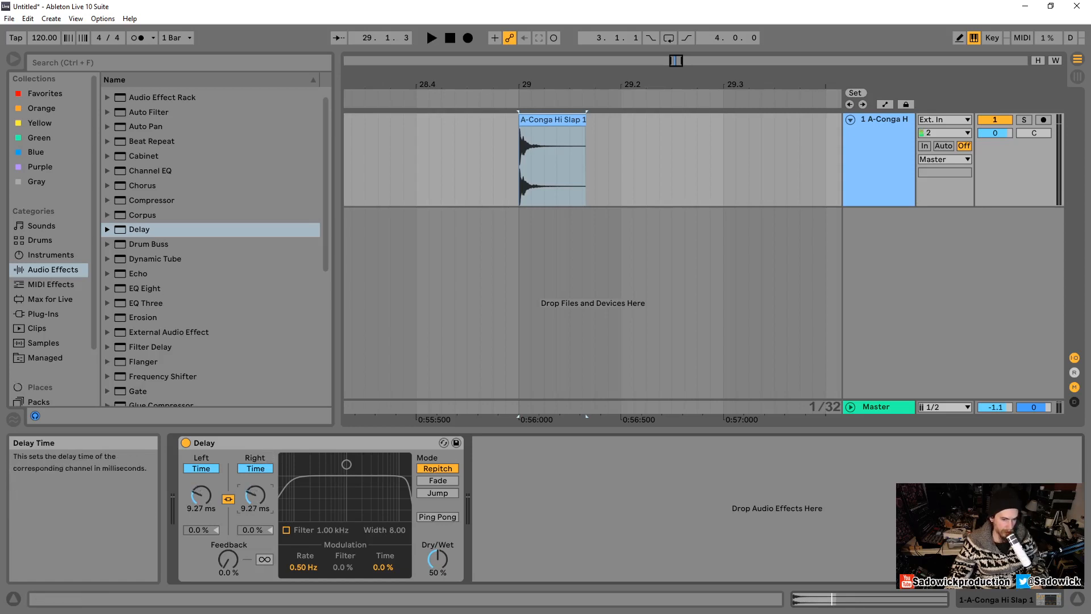
pyautogui.moveTo(257, 497); pyautogui.dragTo(256, 492)
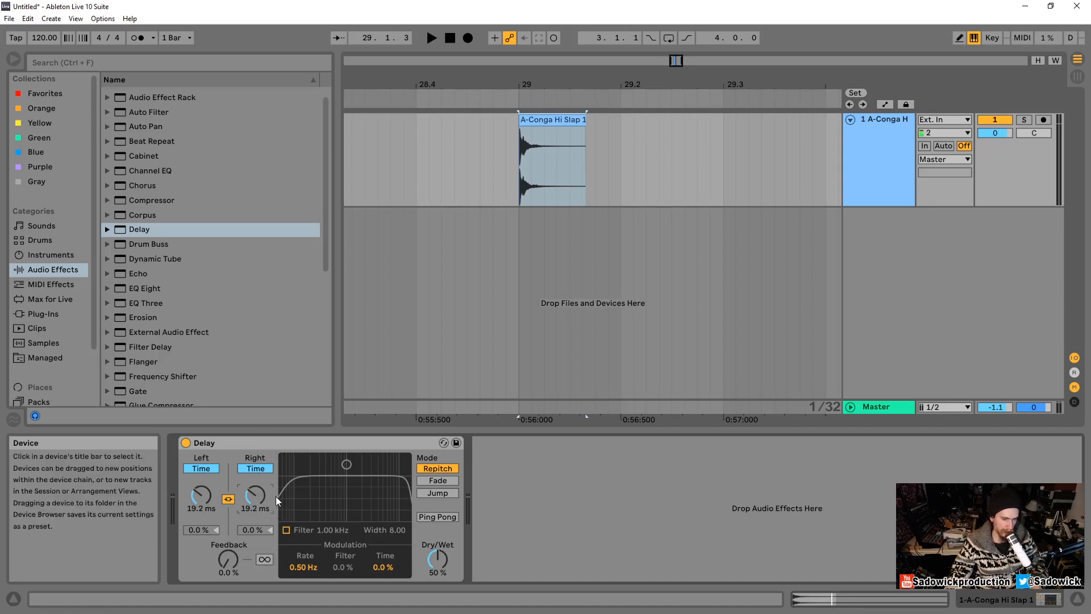
pyautogui.press('space')
pyautogui.press('space')
pyautogui.moveTo(252, 496); pyautogui.dragTo(252, 486)
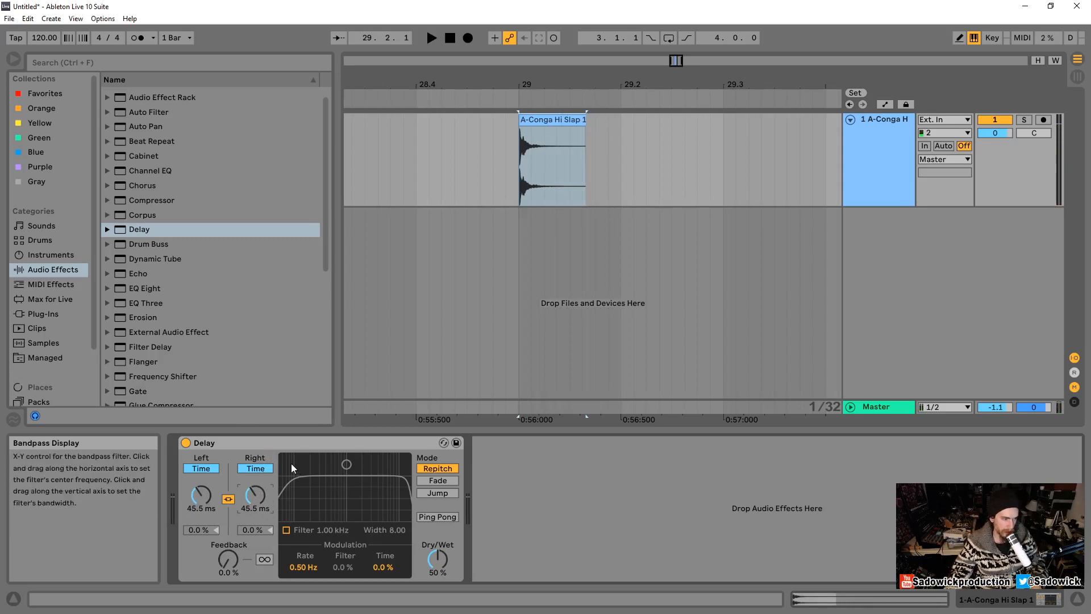
# Step: Switch the Delay back to Sync, step through the beat divisions 1 to 6, and set both channels to 1
pyautogui.click(255, 468)
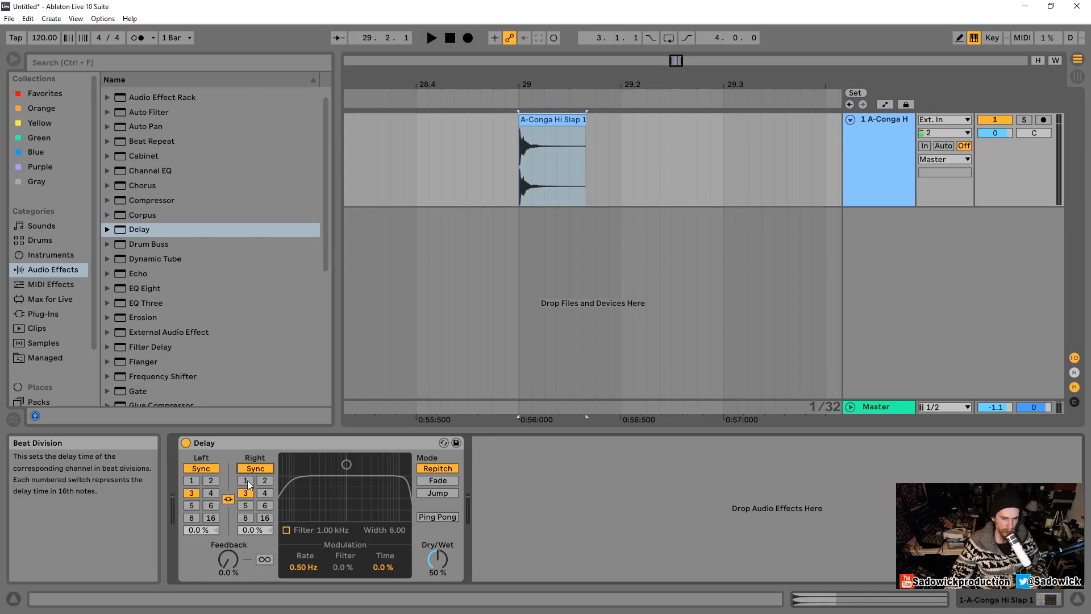
pyautogui.click(246, 480)
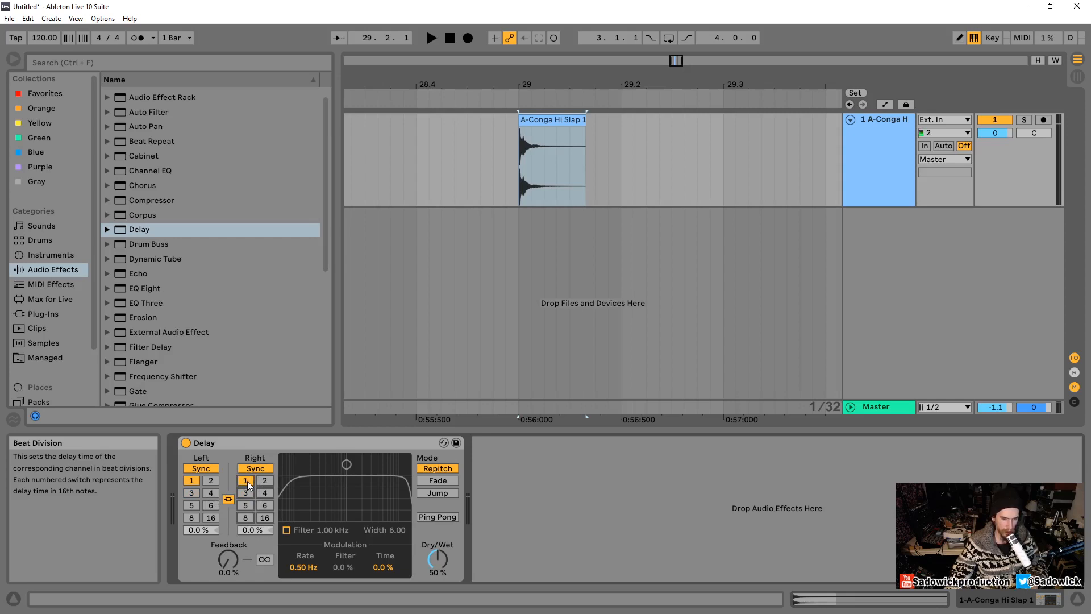
pyautogui.click(265, 482)
pyautogui.click(247, 492)
pyautogui.click(262, 494)
pyautogui.click(247, 506)
pyautogui.click(264, 505)
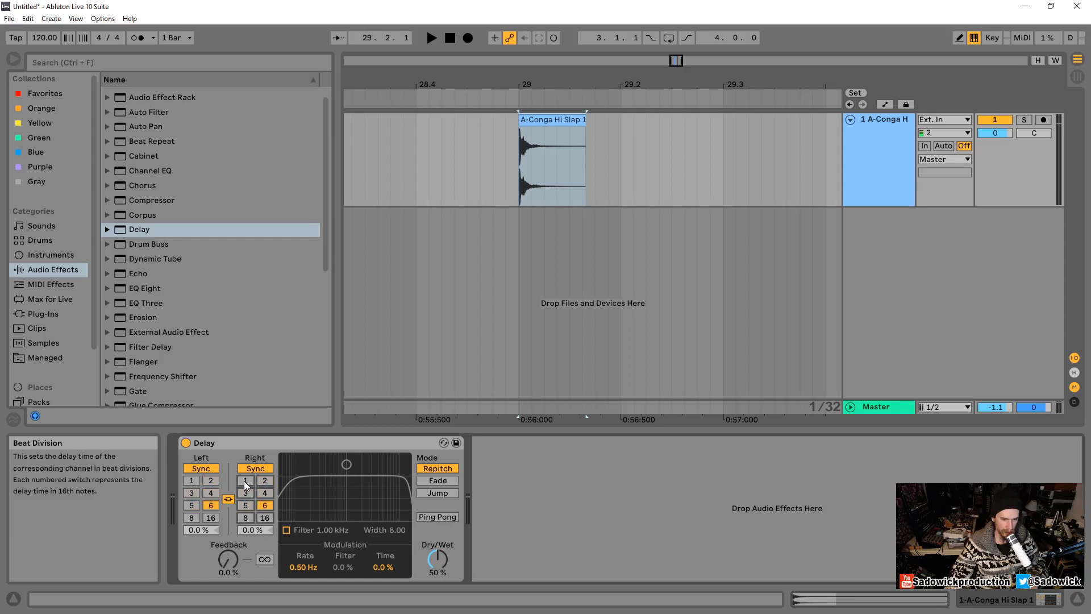
pyautogui.click(245, 481)
# Step: Set the arrangement to a fixed 1/16 grid around the conga clip
pyautogui.moveTo(591, 84); pyautogui.dragTo(455, 58)
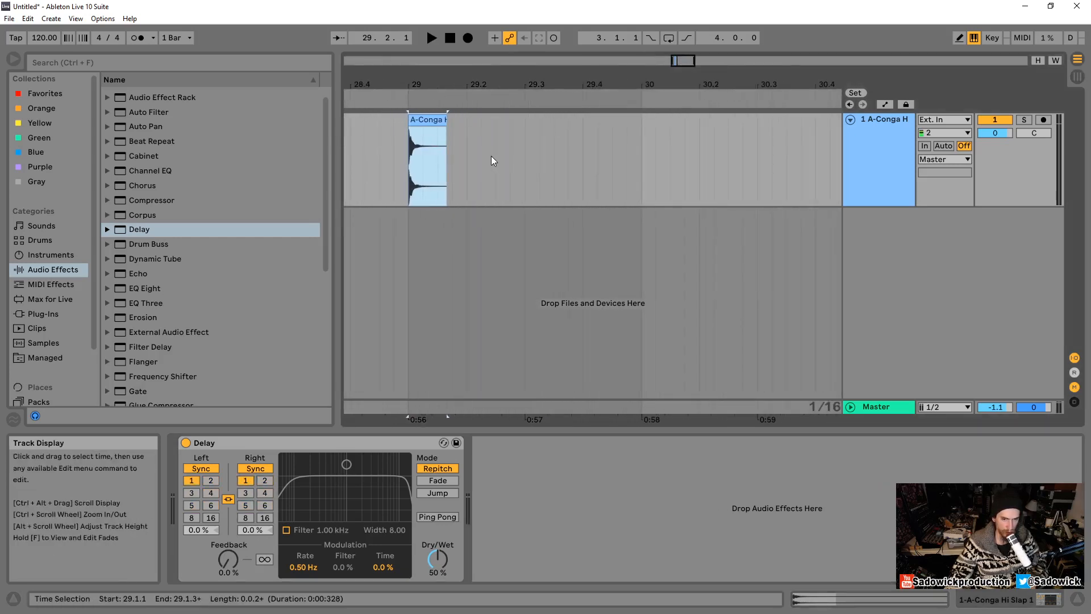
pyautogui.rightClick(466, 151)
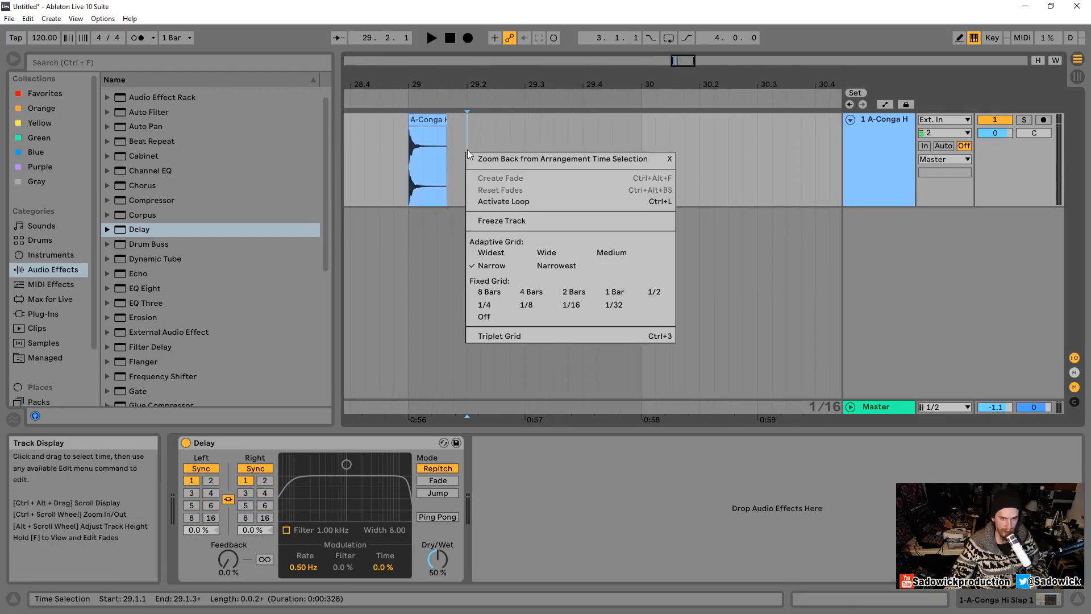
pyautogui.click(573, 307)
pyautogui.moveTo(451, 85); pyautogui.dragTo(455, 113)
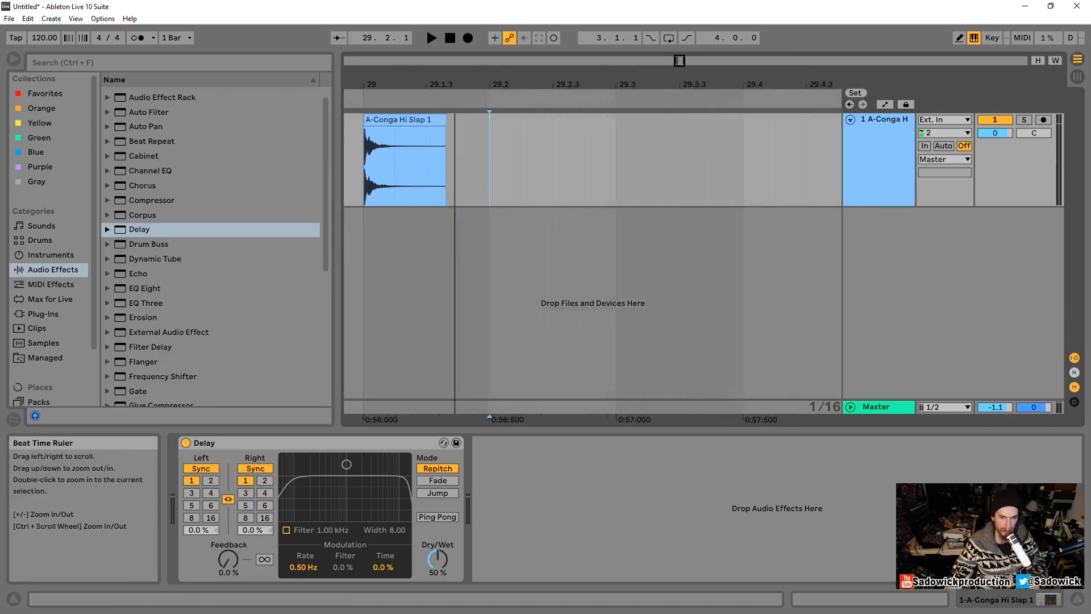
# Step: Mark the clip's start at 29.1.1, select the sixteenth from 29.1.2 to 29.1.3, and place the insert marker at 29.1.2
pyautogui.click(513, 170)
pyautogui.click(360, 162)
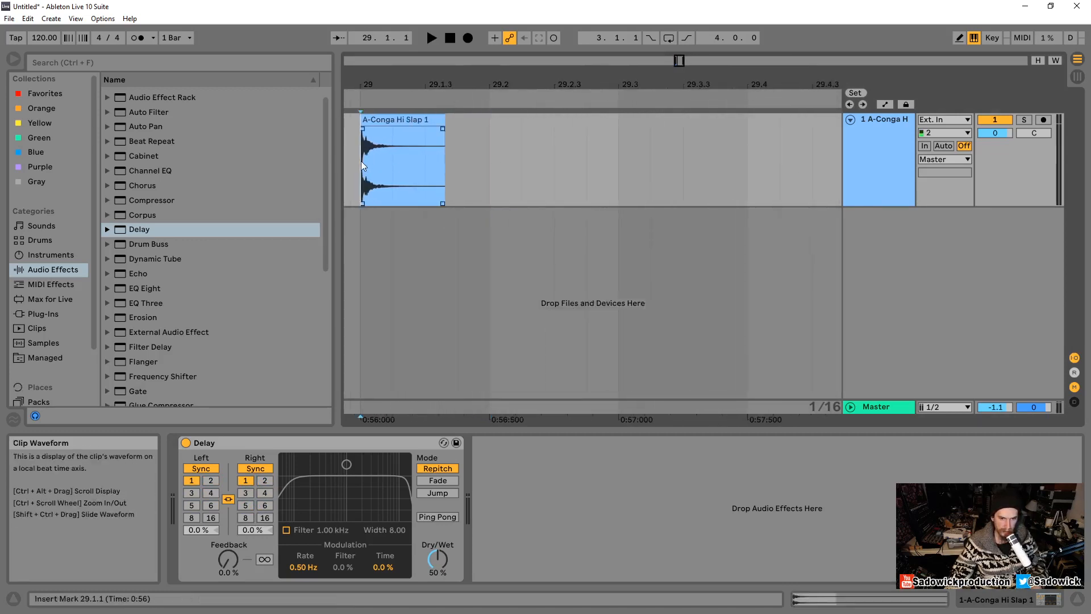
pyautogui.moveTo(360, 162); pyautogui.dragTo(416, 159)
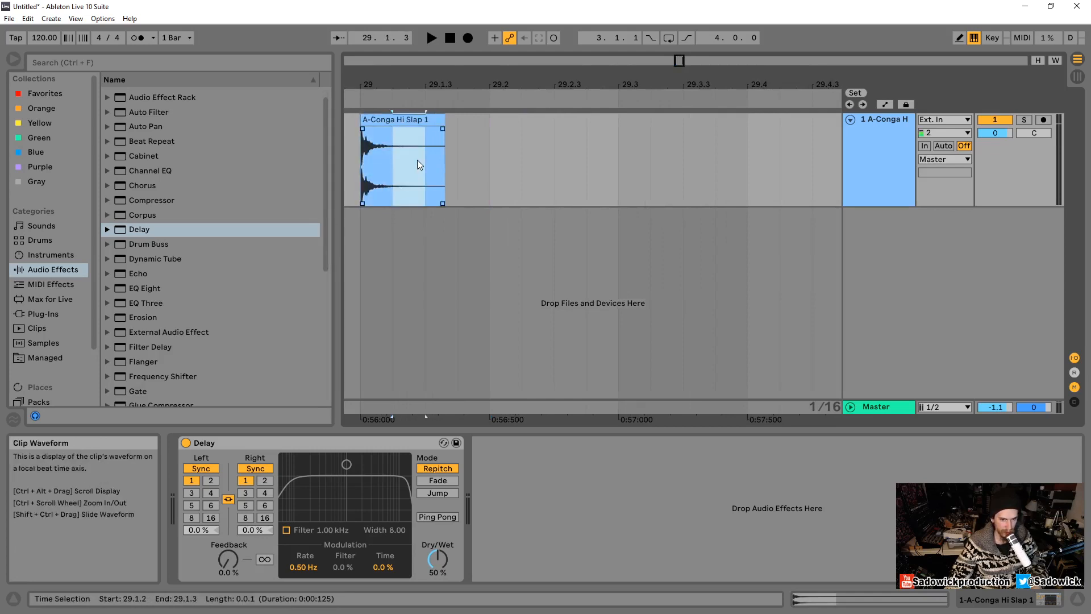
pyautogui.click(399, 150)
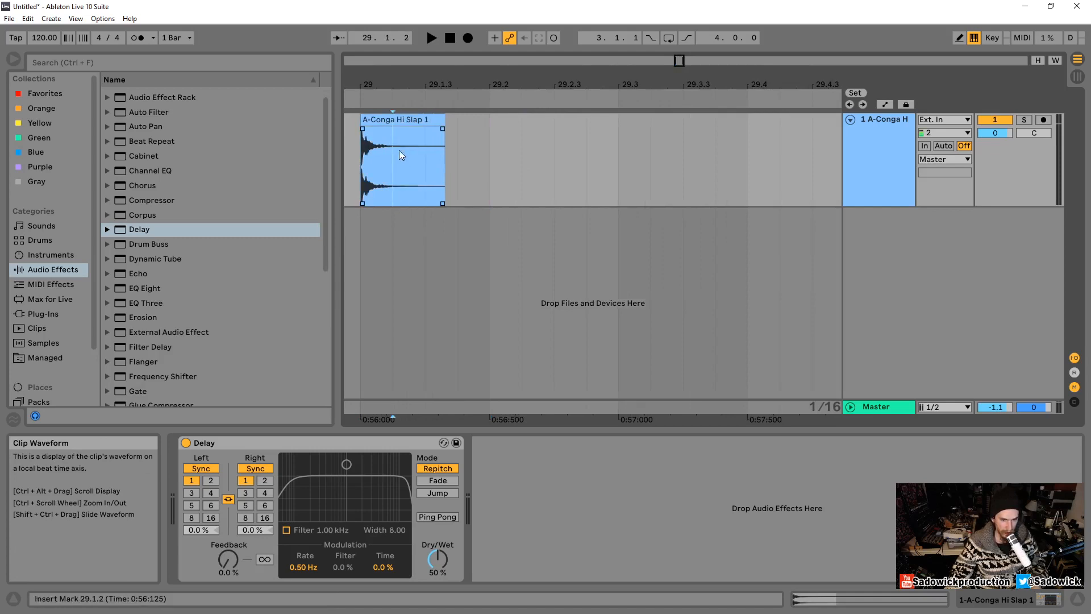
# Step: Select the conga clip and play it to hear the one-sixteenth delay
pyautogui.click(404, 120)
pyautogui.press('space')
pyautogui.press('space')
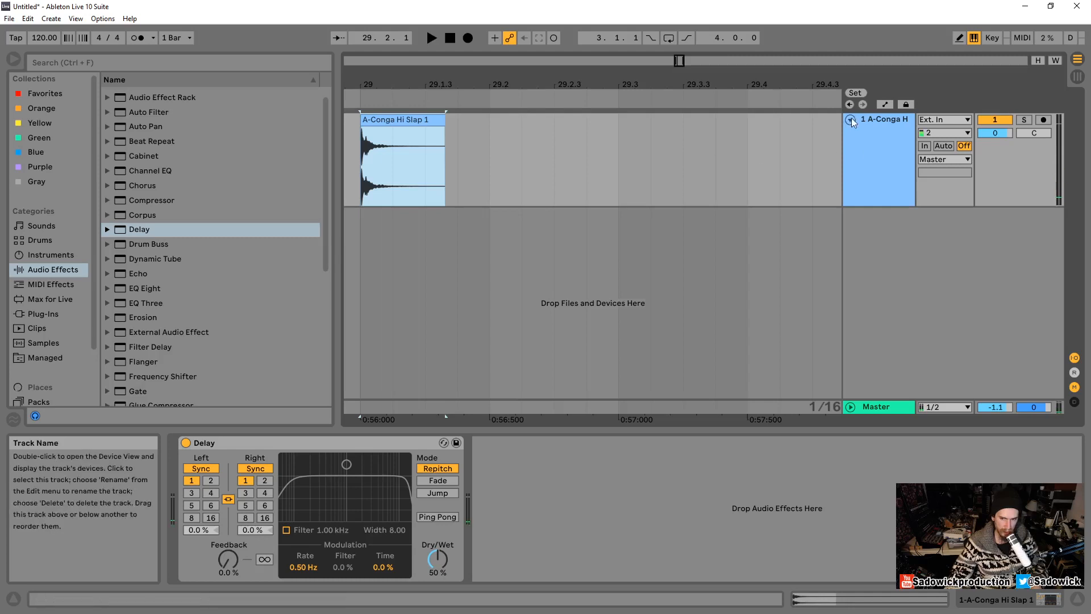
# Step: Duplicate the conga track and freeze the duplicate
pyautogui.rightClick(878, 118)
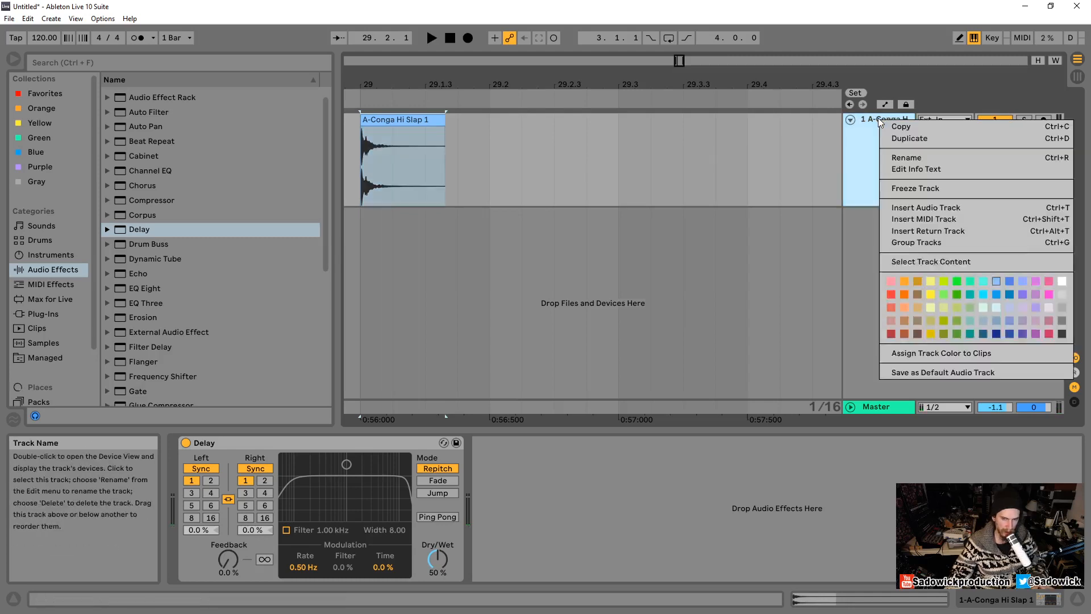
pyautogui.click(929, 140)
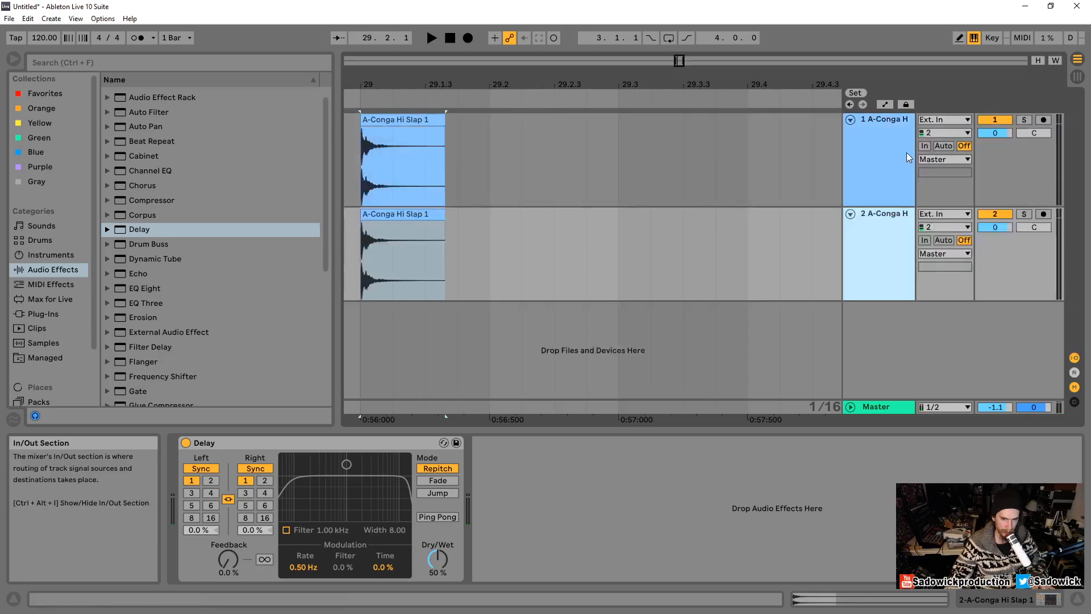
pyautogui.rightClick(884, 213)
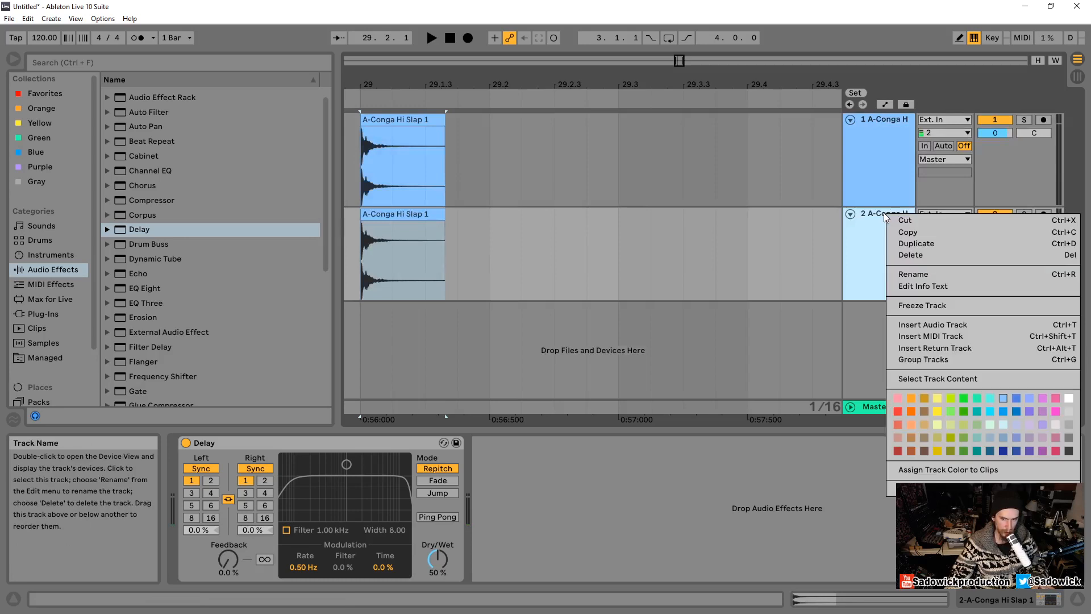
pyautogui.click(934, 307)
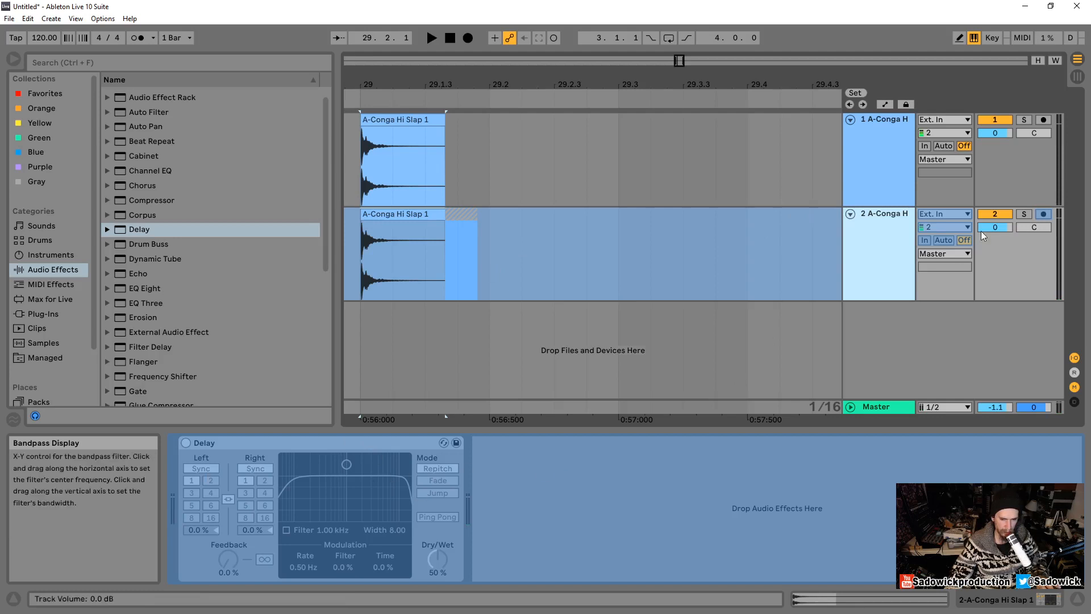
# Step: Flatten the frozen duplicate conga track and extend its rendered clip to just past 29.2
pyautogui.rightClick(882, 214)
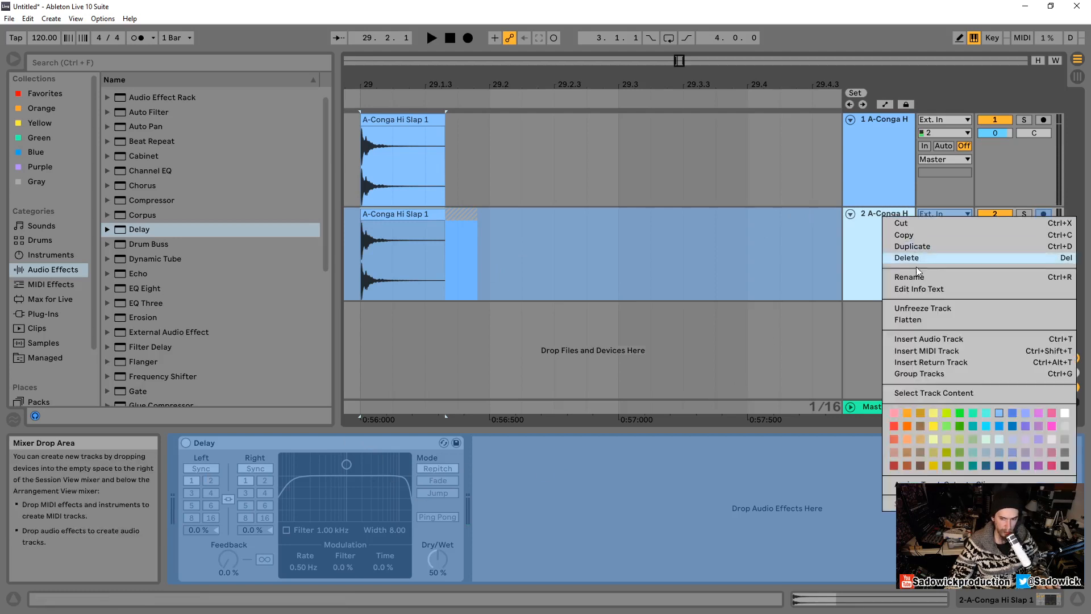
pyautogui.click(923, 320)
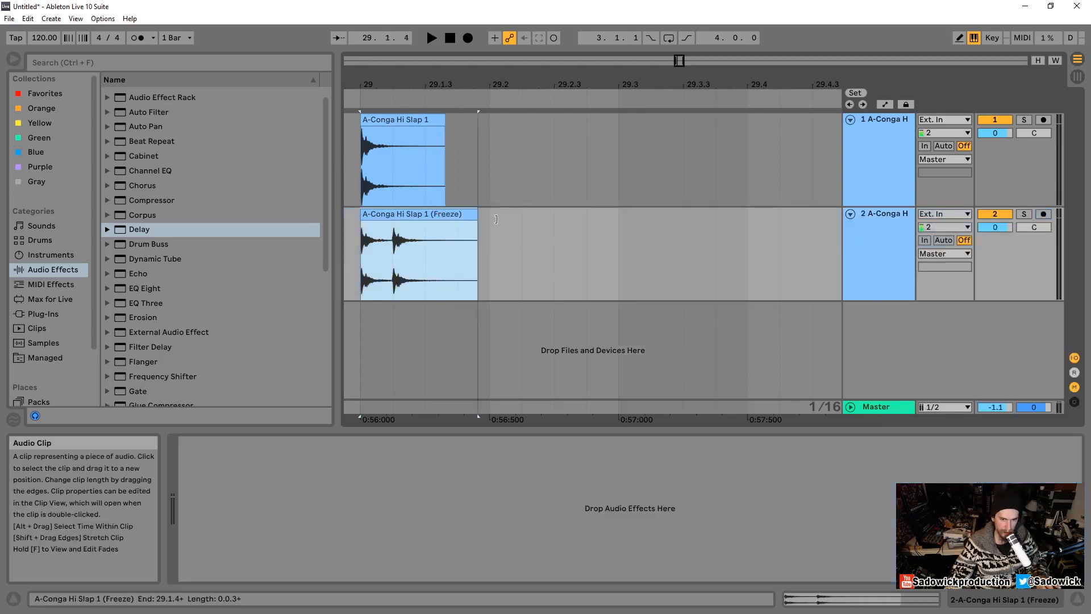
pyautogui.moveTo(496, 218); pyautogui.dragTo(514, 220)
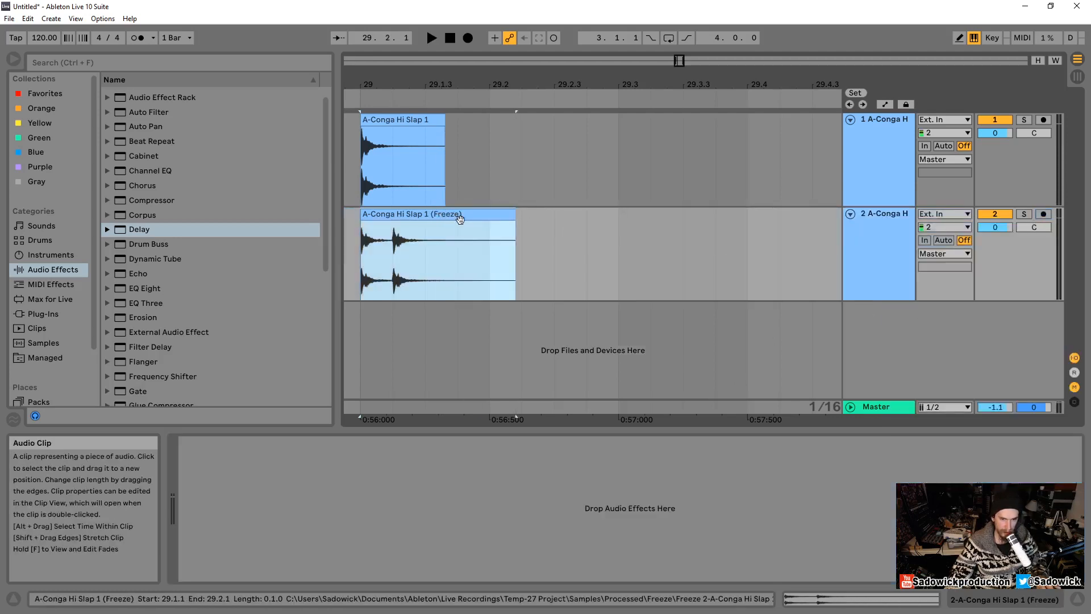
# Step: Rename the rendered clip 1/16 and select its sixteenth from 29.1.2 to 29.1.3
pyautogui.rightClick(392, 211)
pyautogui.click(435, 305)
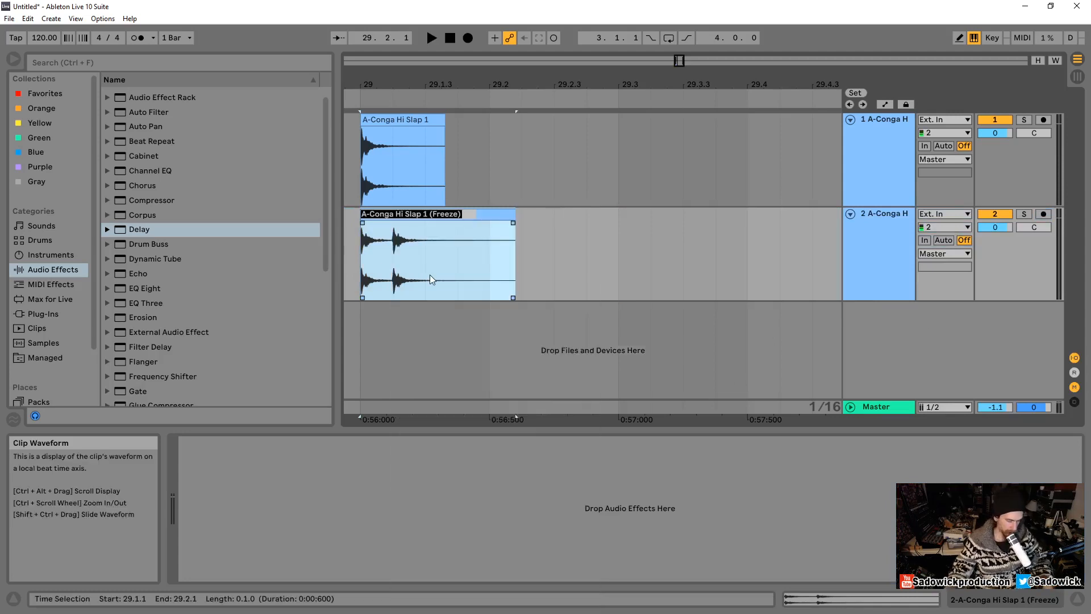
pyautogui.write('1/16')
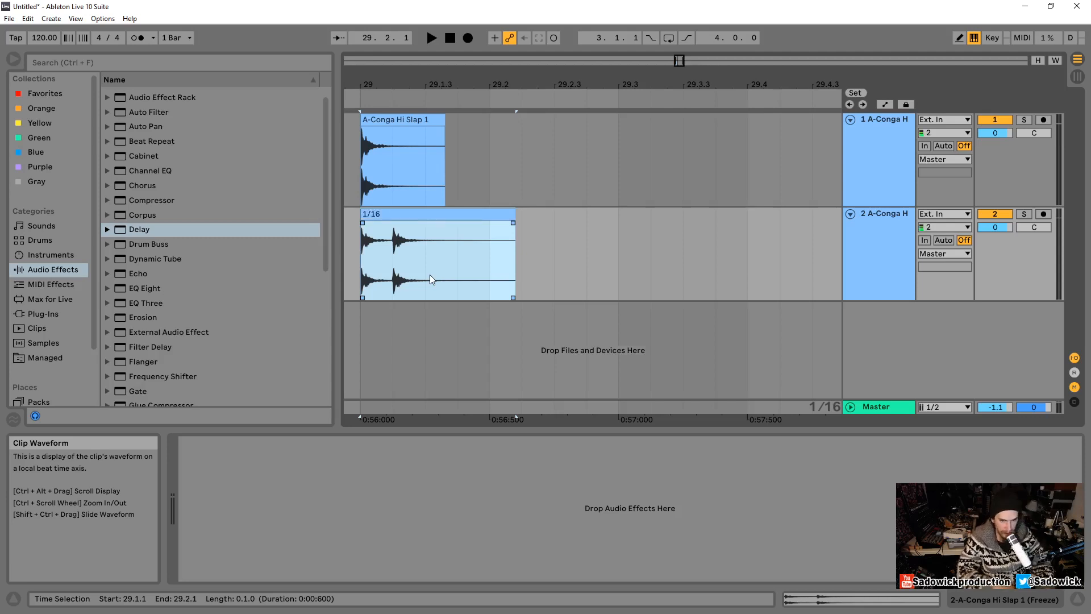
pyautogui.moveTo(394, 257); pyautogui.dragTo(417, 256)
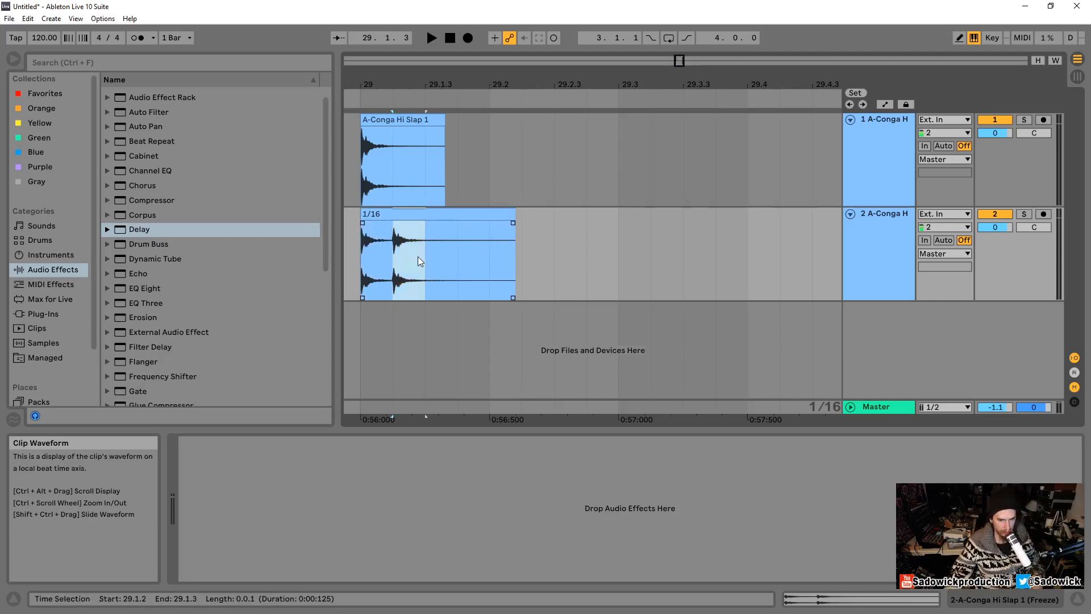
pyautogui.moveTo(387, 84); pyautogui.dragTo(479, 93)
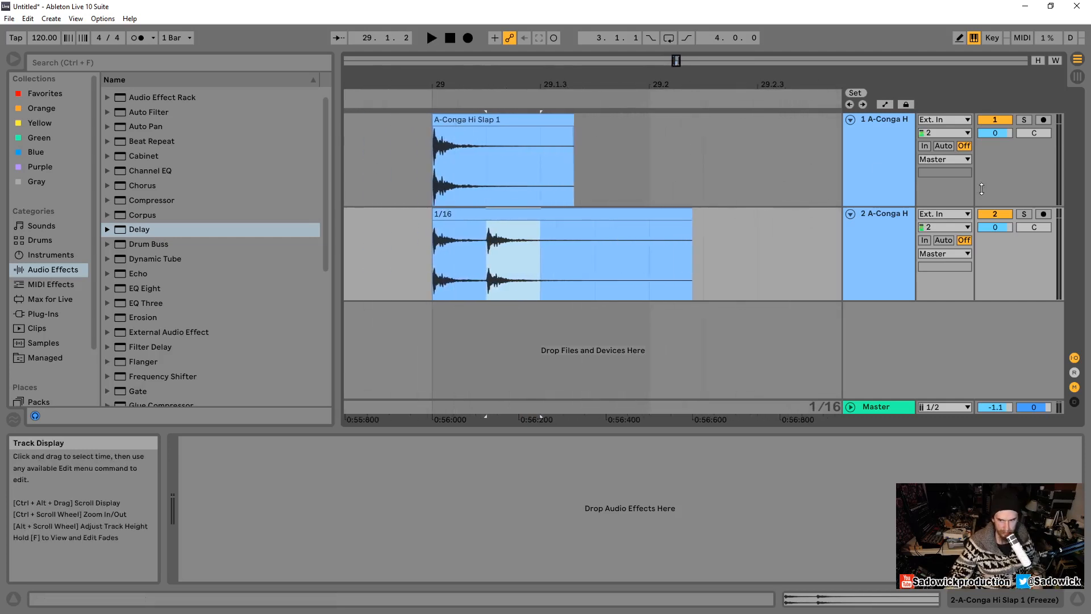
# Step: Mute the rendered track, reduce the original conga track's height, and set its Delay to 4 sixteenths on both channels
pyautogui.click(1006, 216)
pyautogui.moveTo(1011, 182); pyautogui.dragTo(1011, 144)
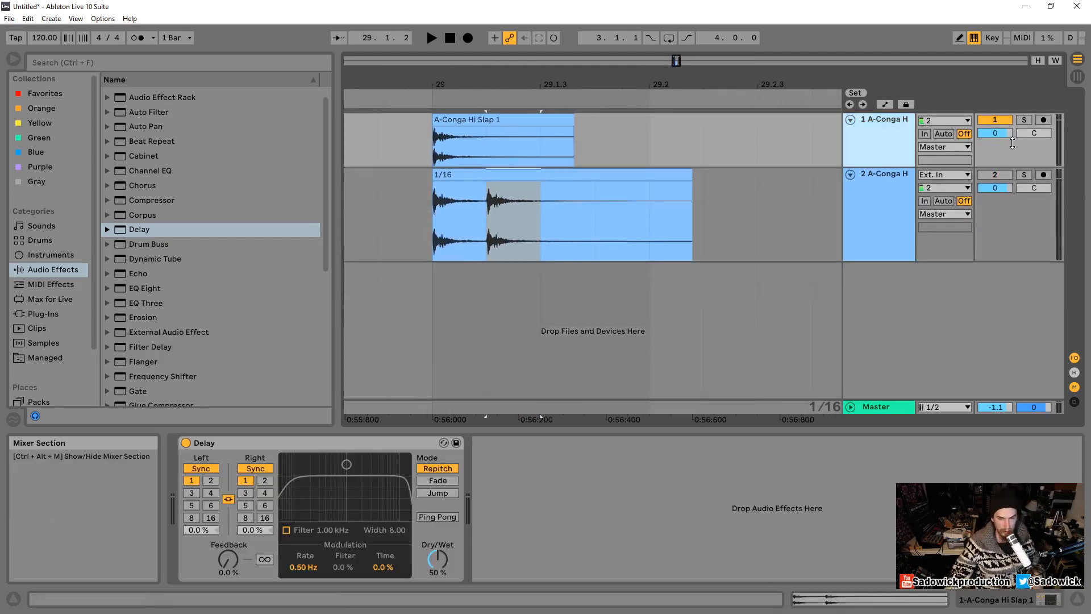
pyautogui.click(264, 493)
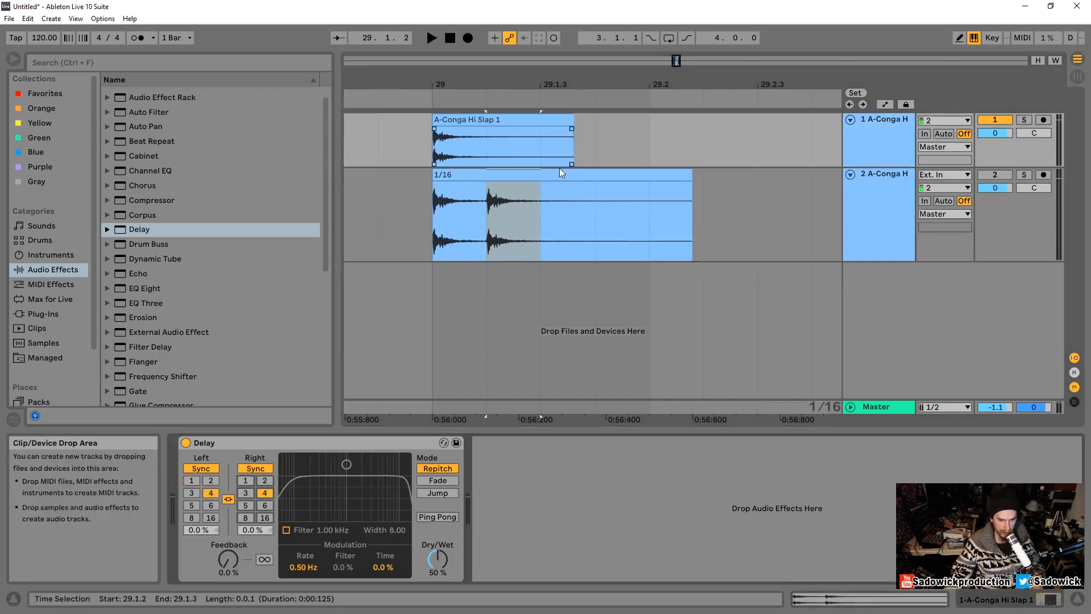
# Step: Count four sixteenths along the conga track from 29.1.1 and place the insert marker at 29.2.1
pyautogui.click(433, 150)
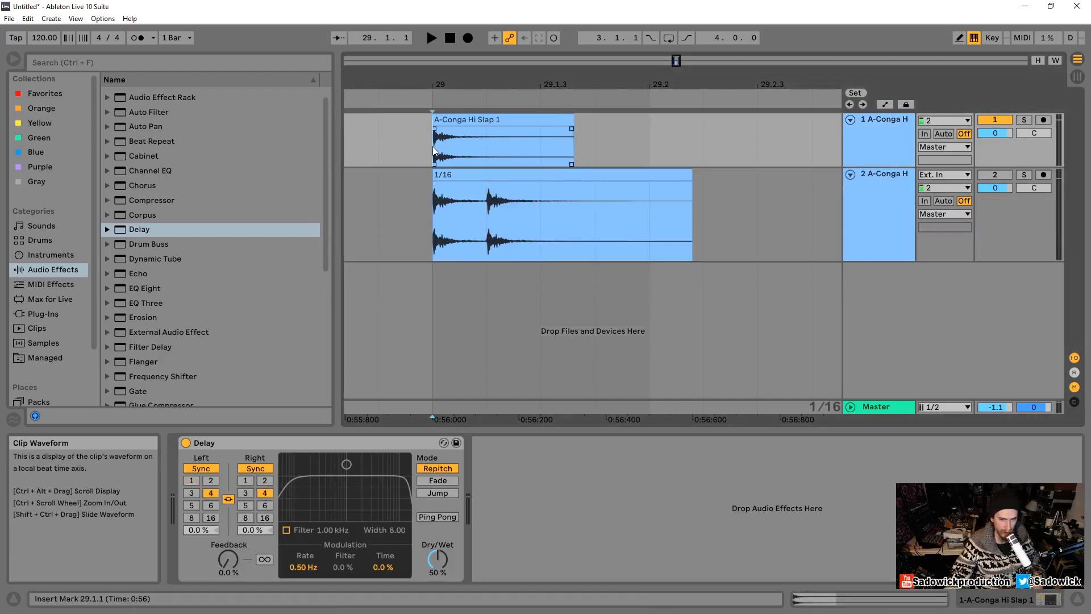
pyautogui.click(491, 143)
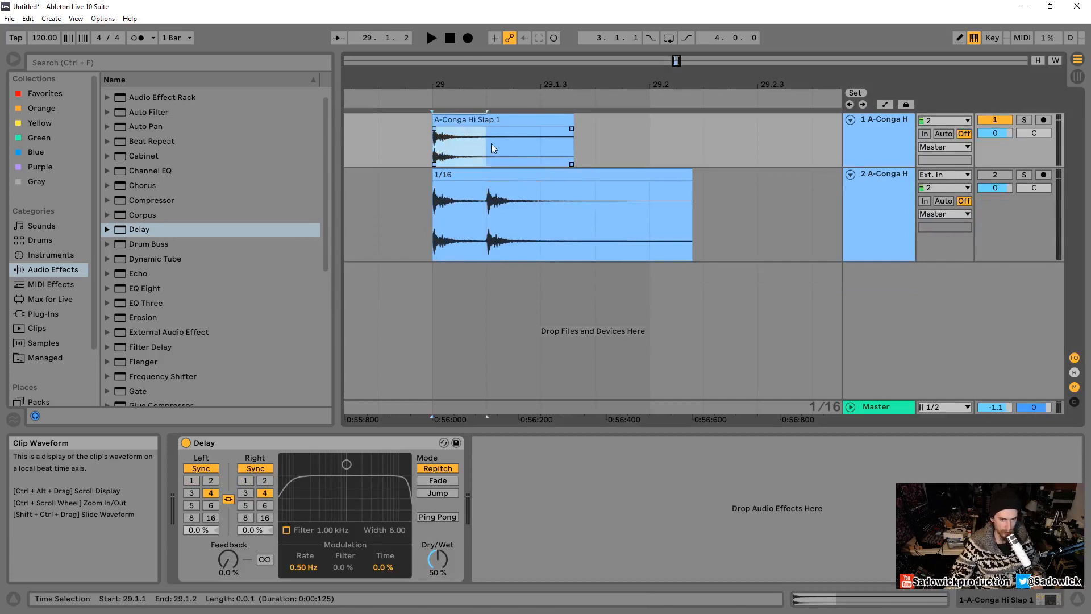
pyautogui.moveTo(485, 147); pyautogui.dragTo(649, 143)
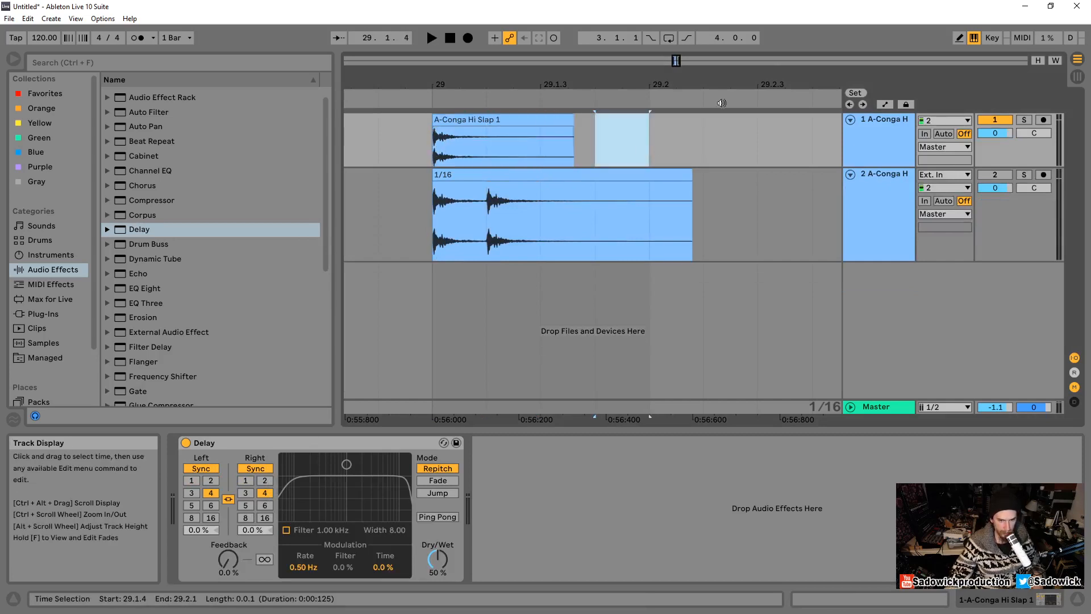
pyautogui.moveTo(714, 82); pyautogui.dragTo(592, 68)
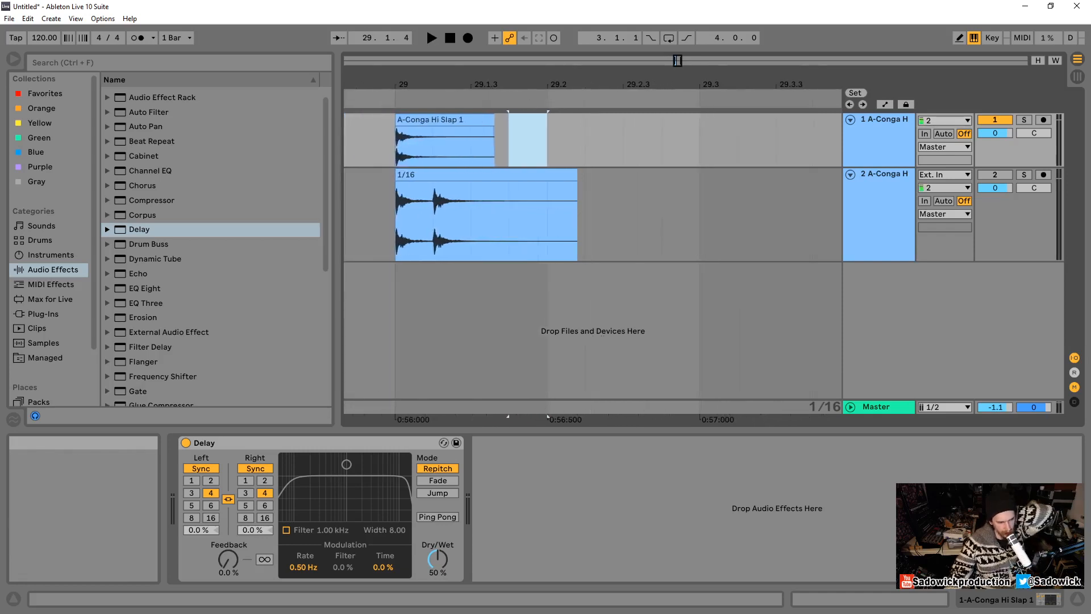
pyautogui.click(548, 139)
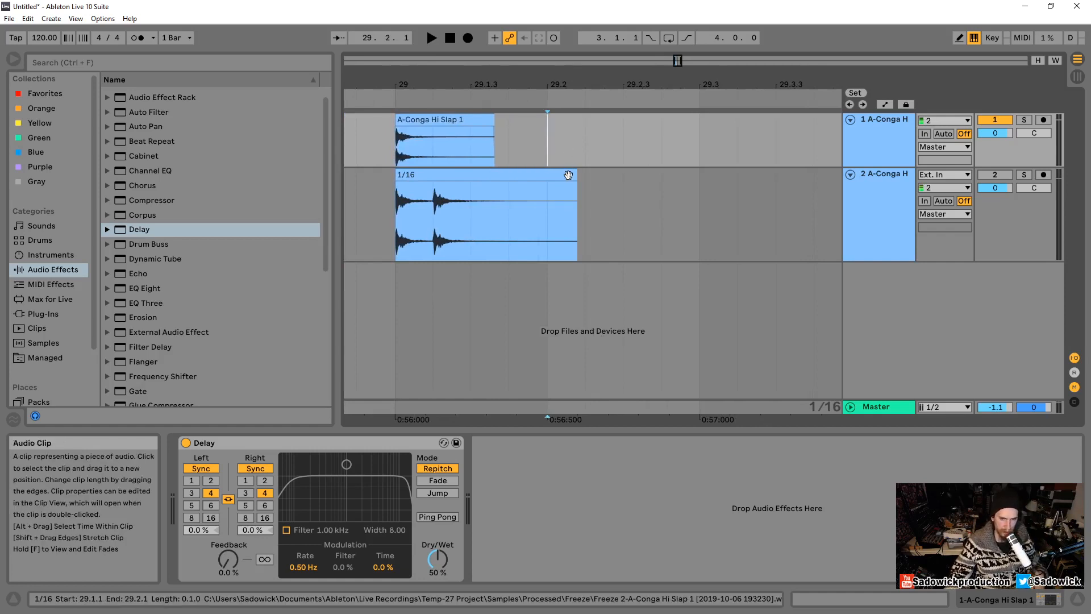
# Step: Trim the end of the 1/16 clip to 29.2 and select the original conga clip
pyautogui.moveTo(576, 175); pyautogui.dragTo(546, 175)
pyautogui.click(544, 136)
pyautogui.click(432, 120)
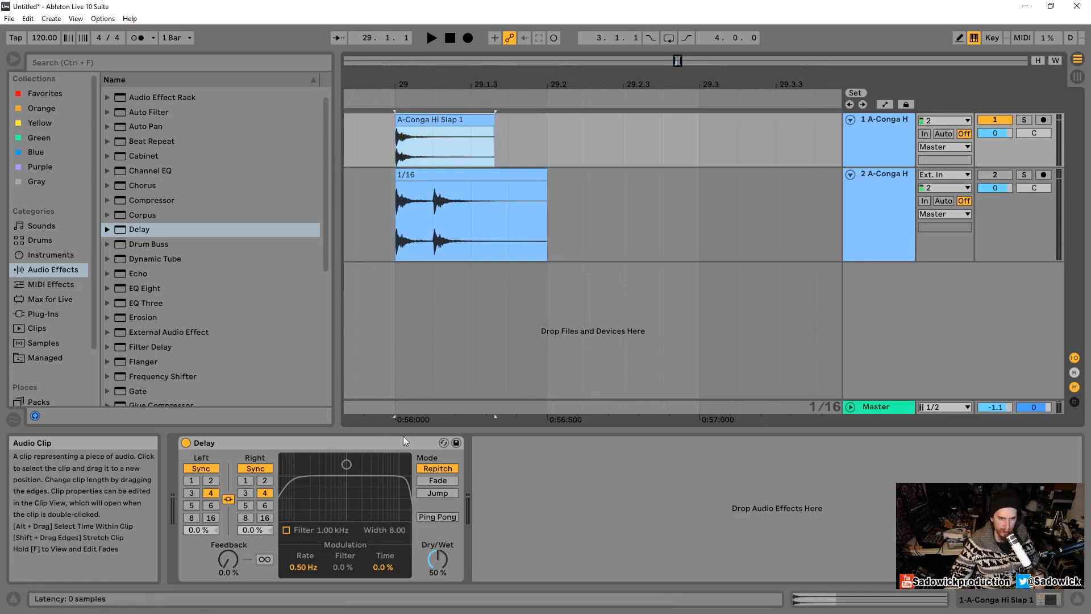
# Step: Duplicate the conga track, freeze and flatten the duplicate, and extend its rendered clip to 29.2.1
pyautogui.rightClick(886, 120)
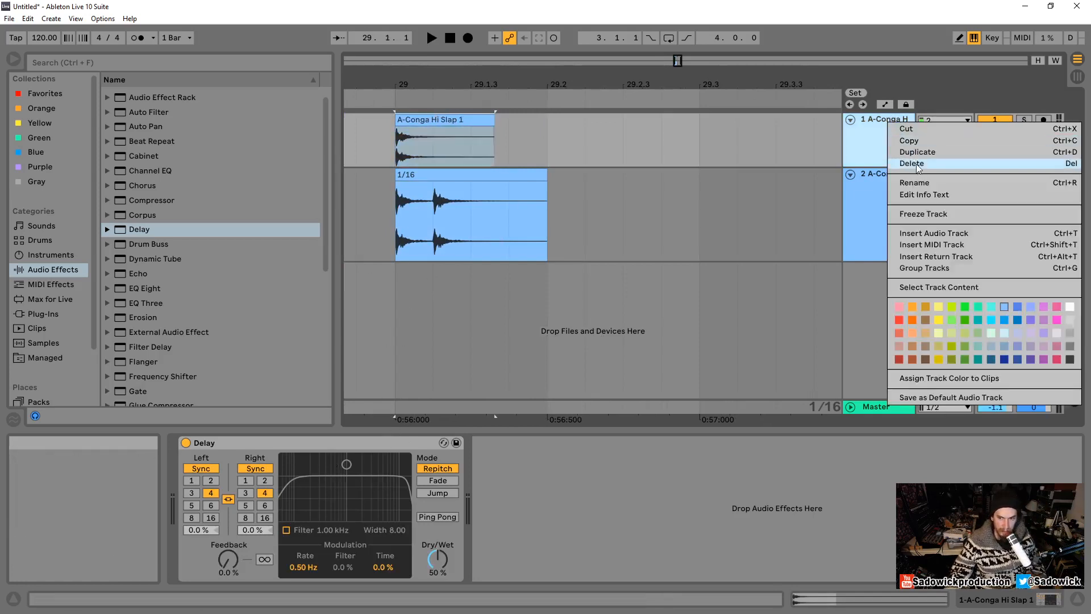
pyautogui.click(943, 152)
pyautogui.rightClick(894, 178)
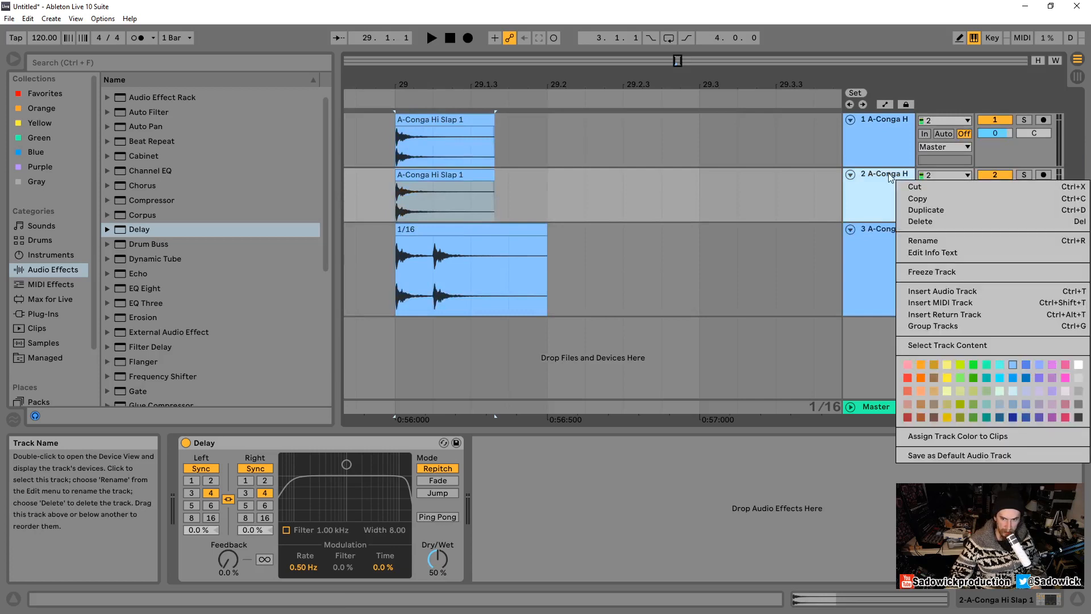
pyautogui.click(926, 275)
pyautogui.rightClick(895, 181)
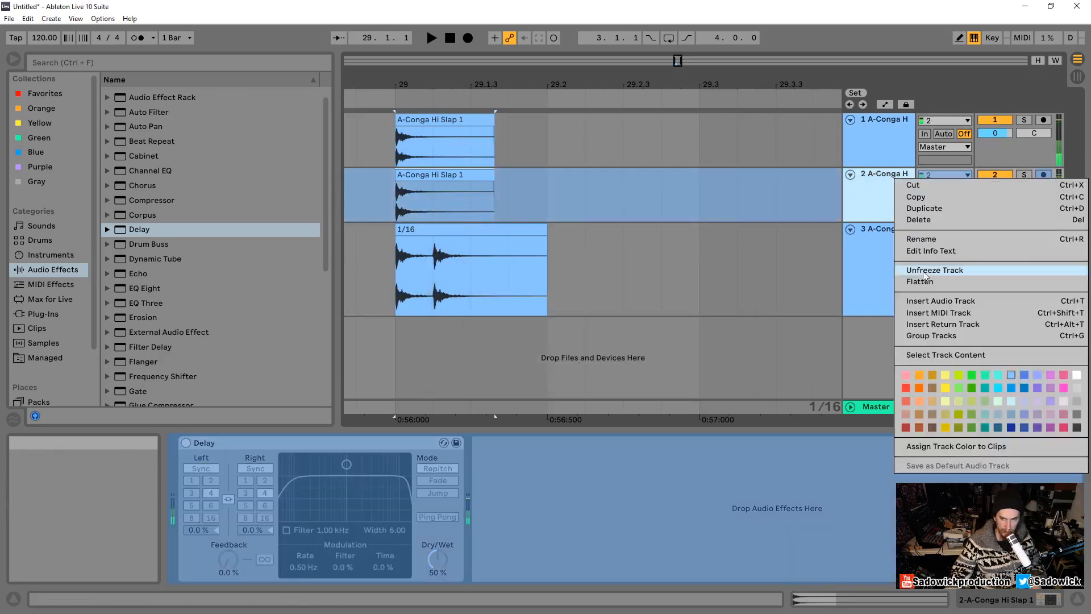
pyautogui.click(915, 282)
pyautogui.moveTo(494, 188); pyautogui.dragTo(547, 187)
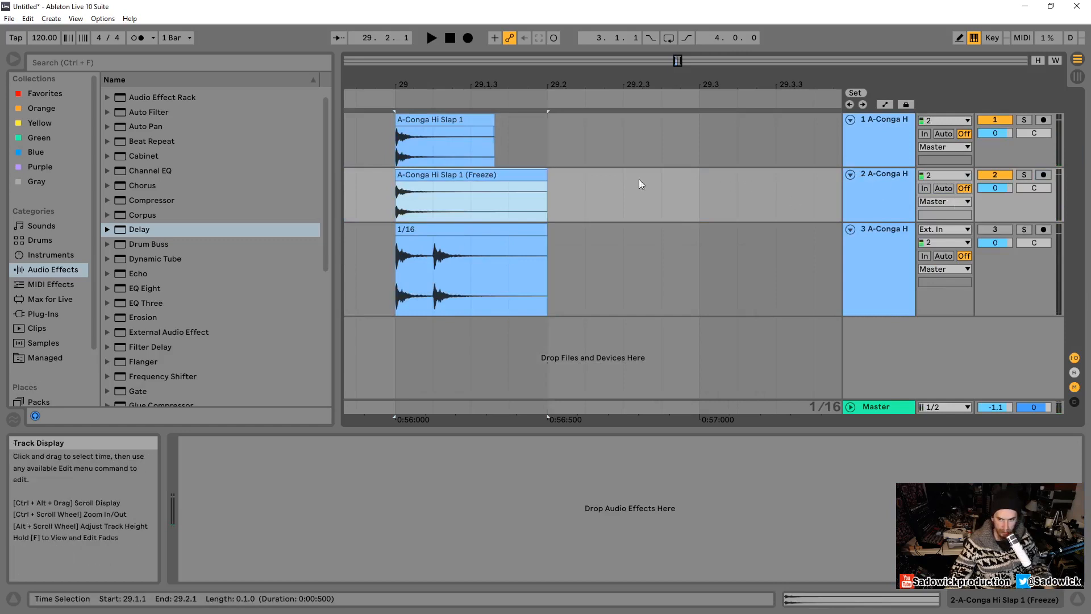
# Step: Undo the clip extension and flattening, and delete the frozen duplicate track
pyautogui.click(882, 173)
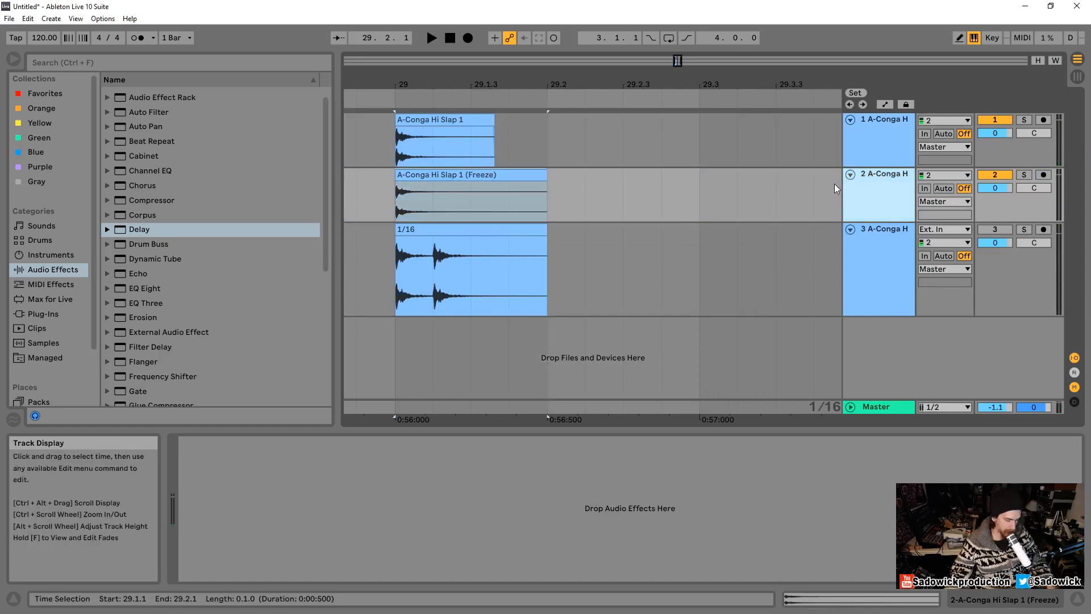
pyautogui.hotkey('ctrl', 'z')
pyautogui.hotkey('ctrl', 'z')
pyautogui.click(891, 177)
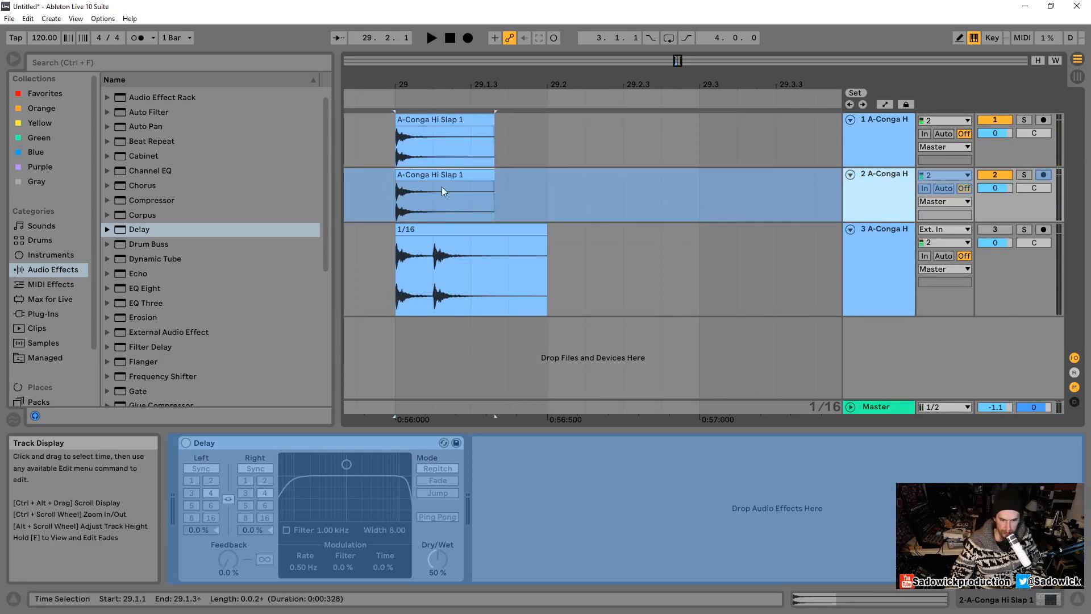
pyautogui.click(476, 169)
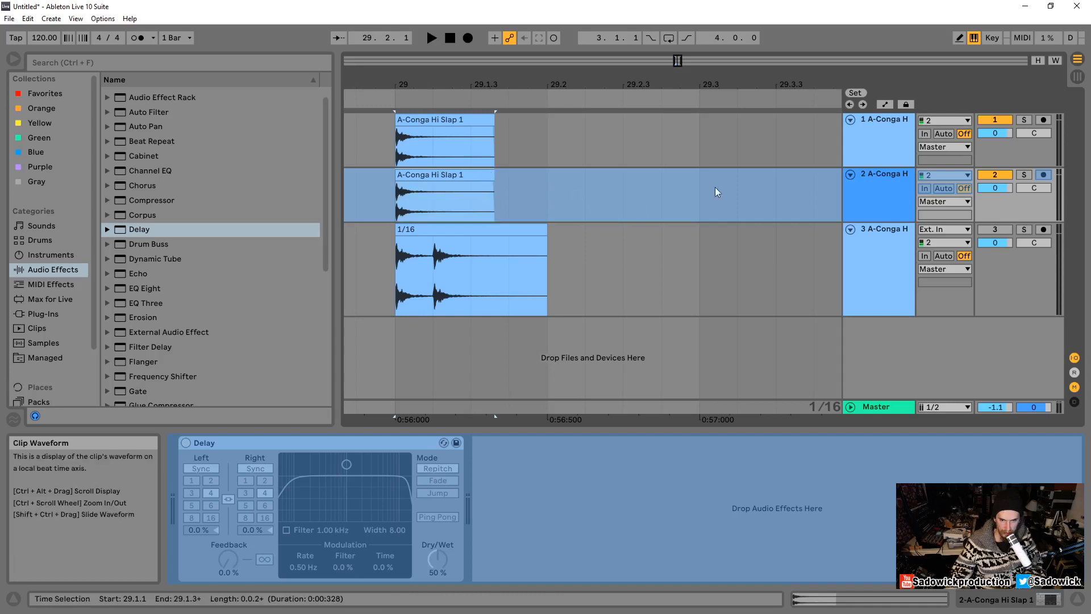
pyautogui.click(892, 175)
pyautogui.press('Delete')
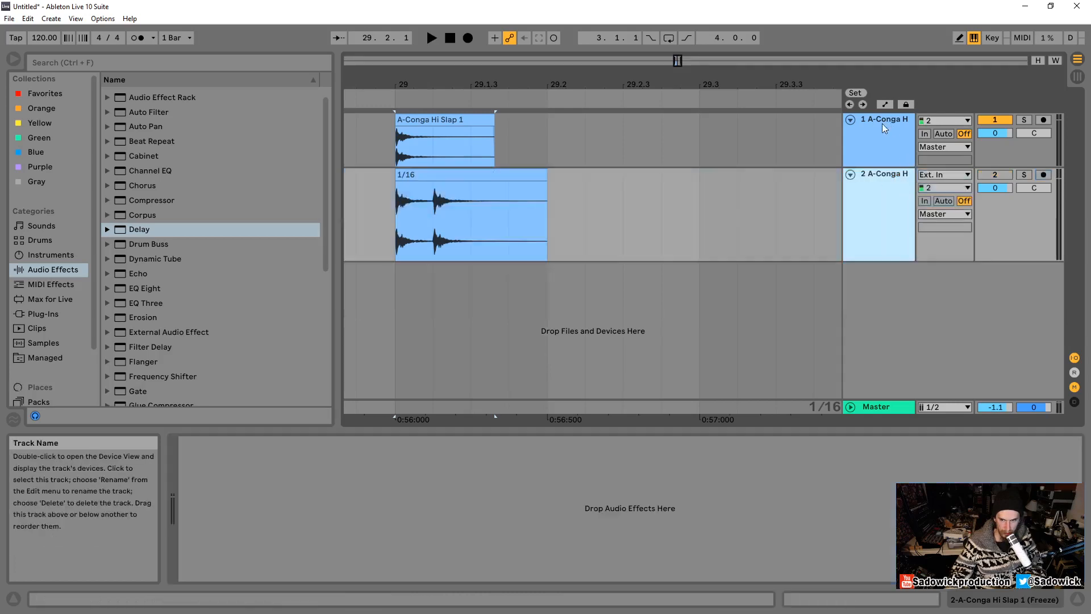
# Step: Play the original conga track from 29.1.1 to hear the four-sixteenth delay, and stop playback
pyautogui.press('Down')
pyautogui.press('space')
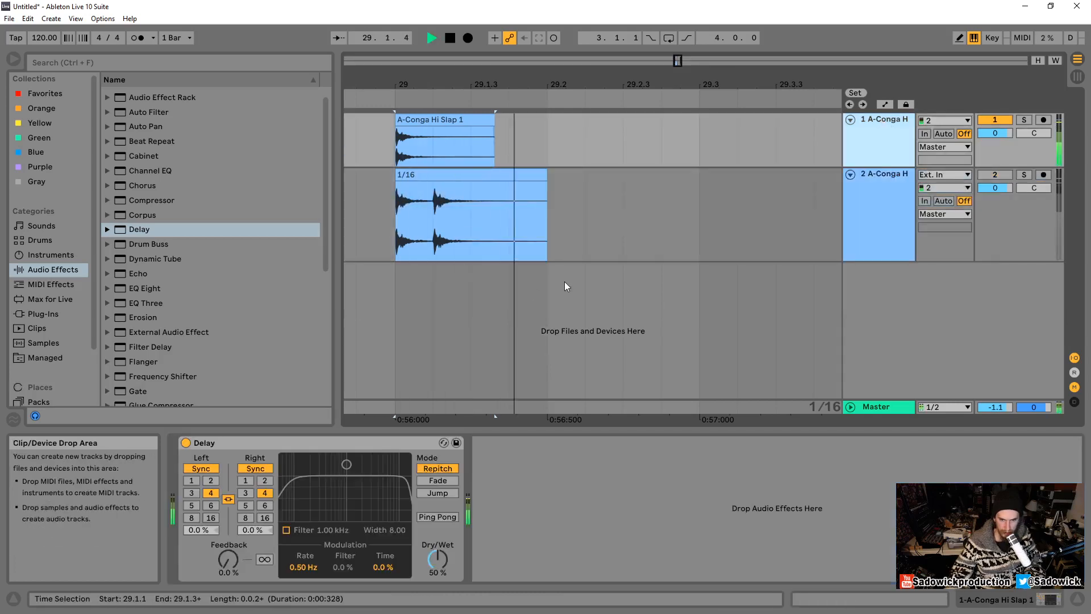
pyautogui.press('space')
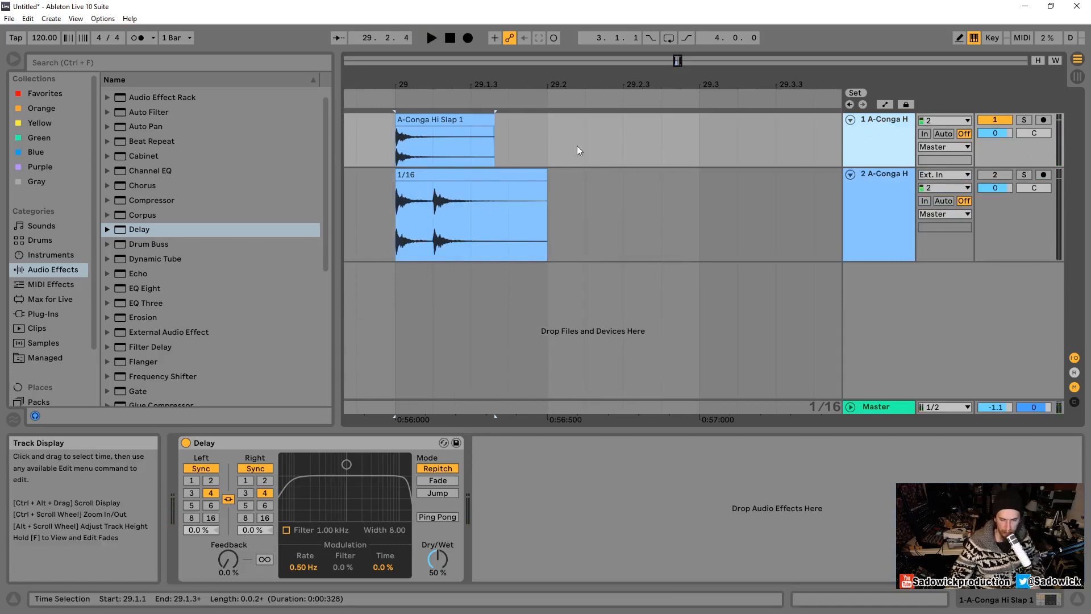
# Step: Mark where the four-sixteenth echo falls on the conga track by selecting the sixteenth starting at 29.2.1
pyautogui.click(544, 130)
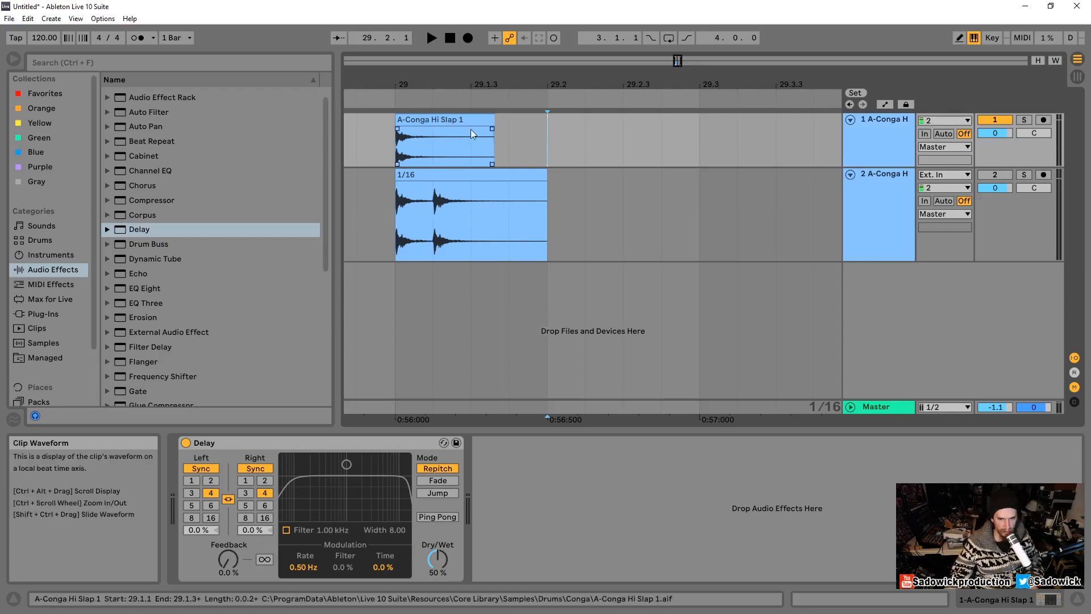
pyautogui.moveTo(544, 145); pyautogui.dragTo(585, 147)
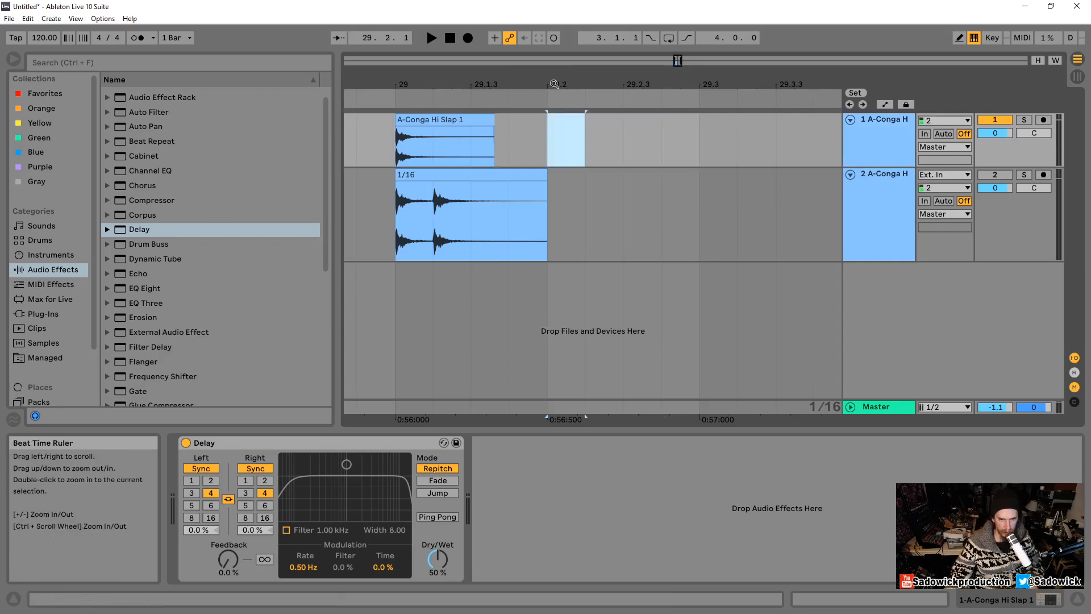
pyautogui.moveTo(554, 84); pyautogui.dragTo(554, 54)
# Step: Set the Delay to 2 sixteenths on both channels and select 29.1.1 to 29.1.3 on the conga clip
pyautogui.click(480, 150)
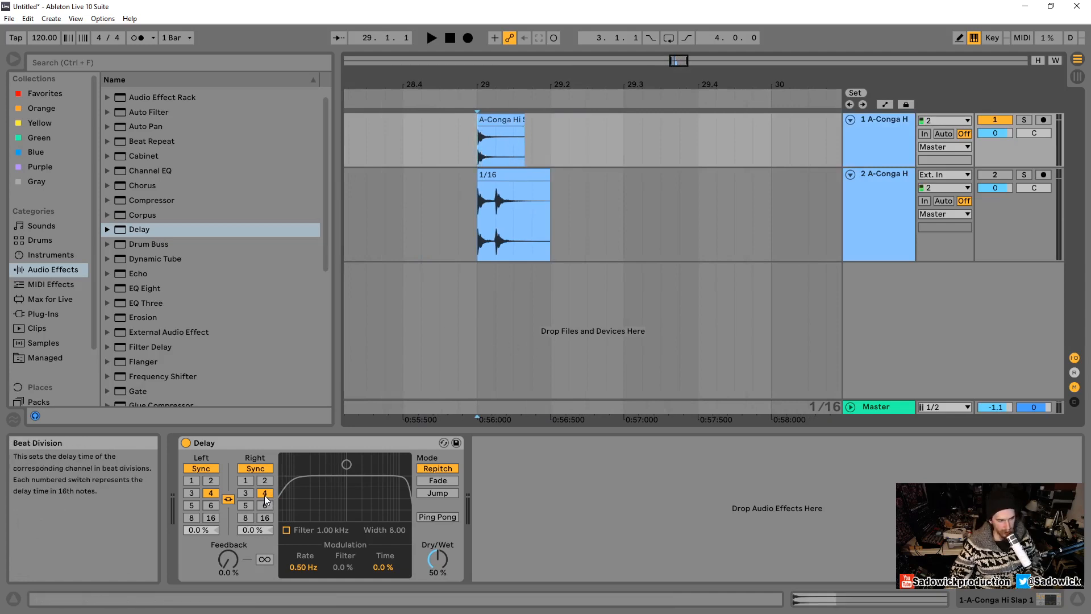
pyautogui.click(264, 481)
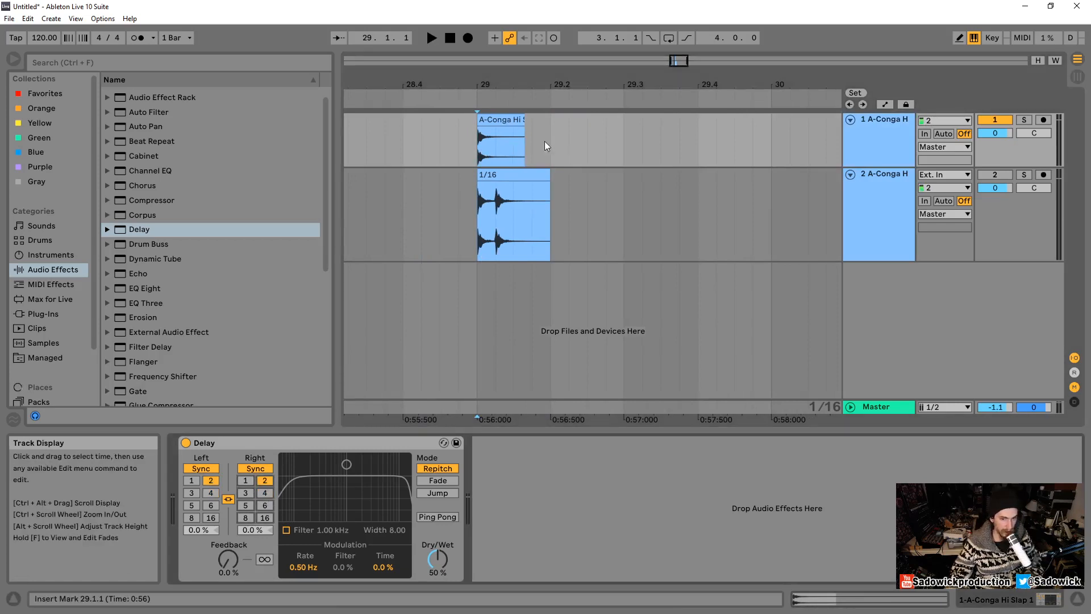
pyautogui.moveTo(479, 148); pyautogui.dragTo(517, 145)
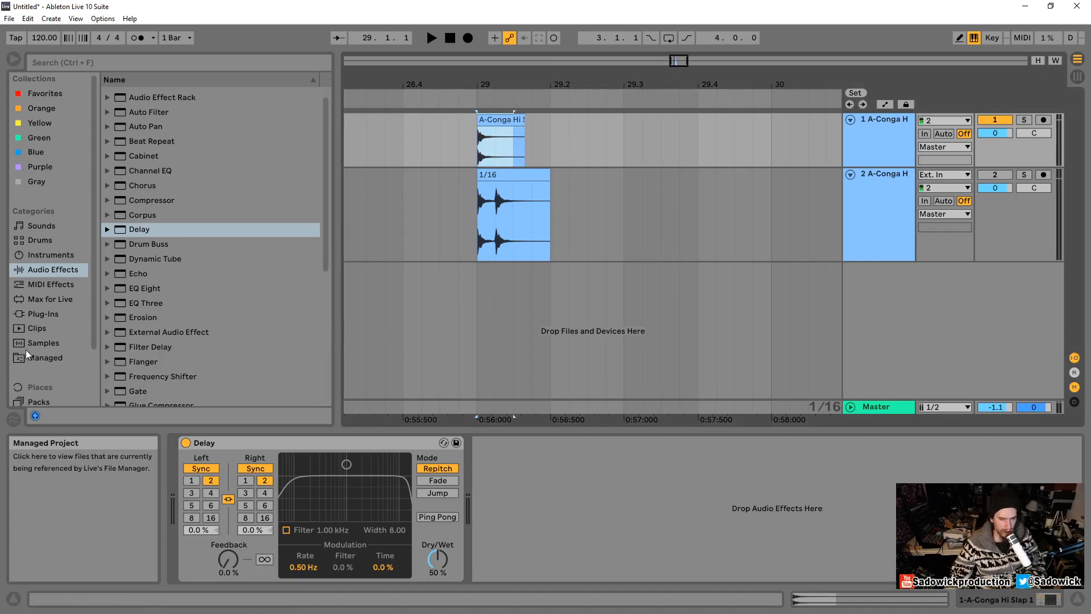
# Step: Delete the track holding the 1/16 clip and increase the remaining conga track's height
pyautogui.click(895, 176)
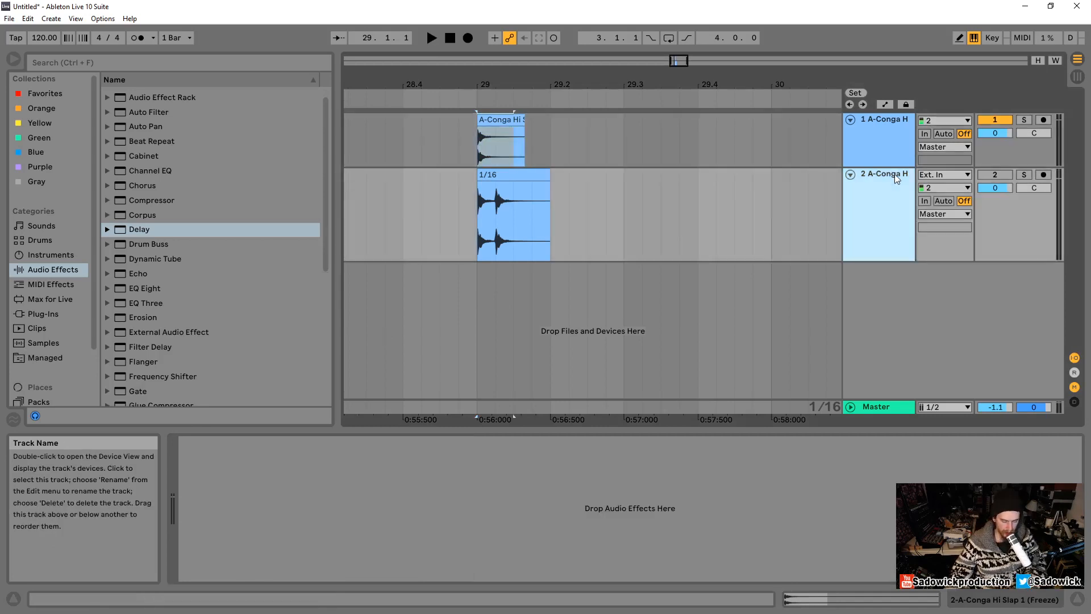
pyautogui.press('Delete')
pyautogui.moveTo(1017, 165); pyautogui.dragTo(1019, 198)
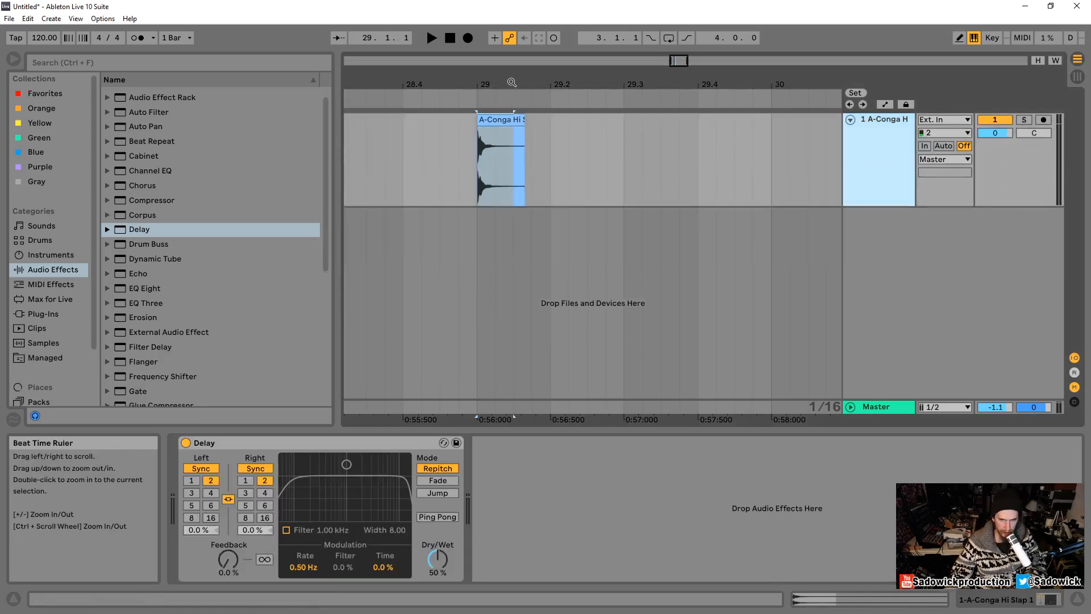
# Step: Set the Delay to 1 sixteenth on both channels, select the conga clip and play it
pyautogui.moveTo(511, 82); pyautogui.dragTo(472, 104)
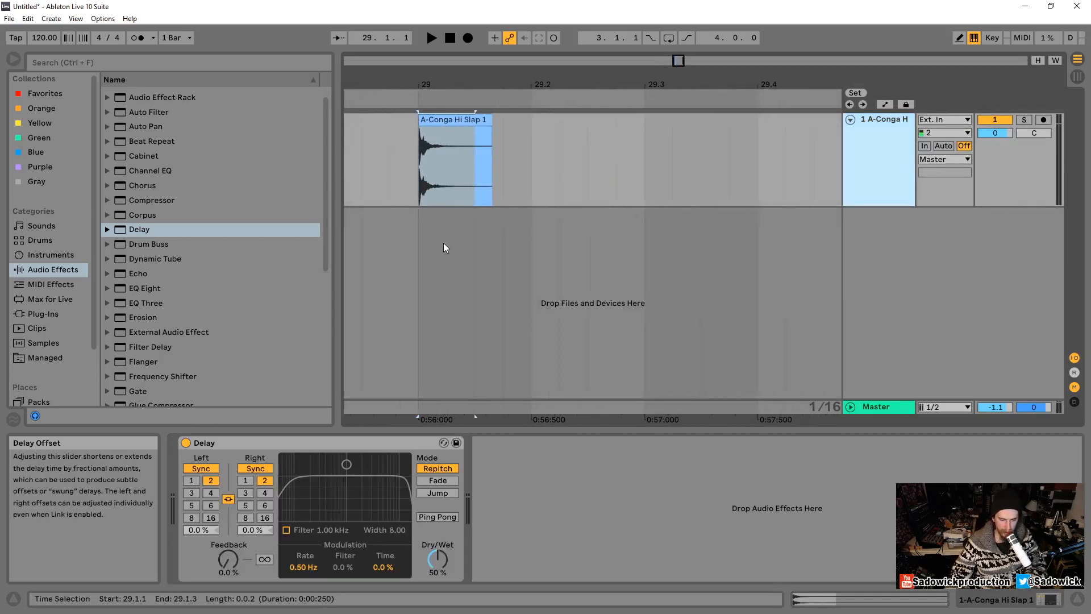
pyautogui.click(470, 119)
pyautogui.moveTo(471, 92); pyautogui.dragTo(471, 74)
pyautogui.click(191, 480)
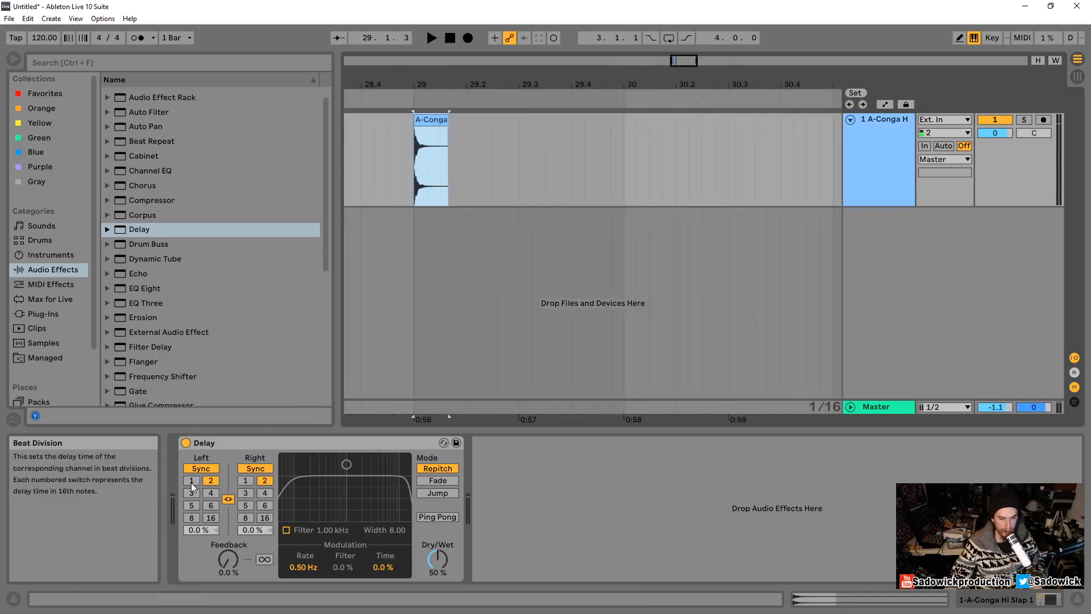
pyautogui.moveTo(466, 139); pyautogui.dragTo(417, 145)
pyautogui.click(445, 121)
pyautogui.click(444, 121)
pyautogui.press('space')
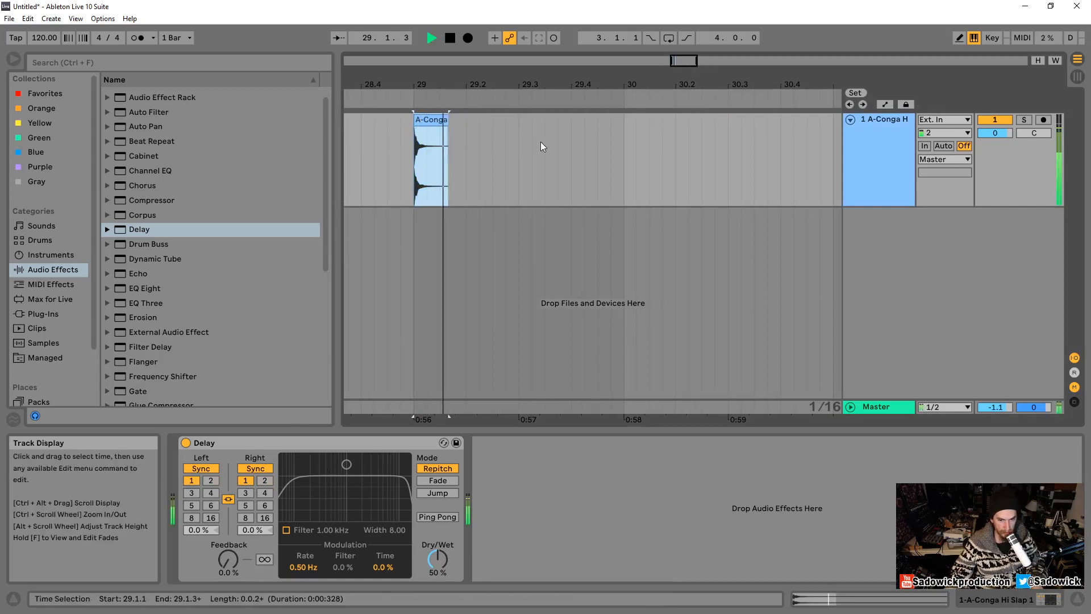
# Step: Stop playback, set the Delay to 2 sixteenths on both channels and play the conga clip again
pyautogui.press('space')
pyautogui.click(265, 481)
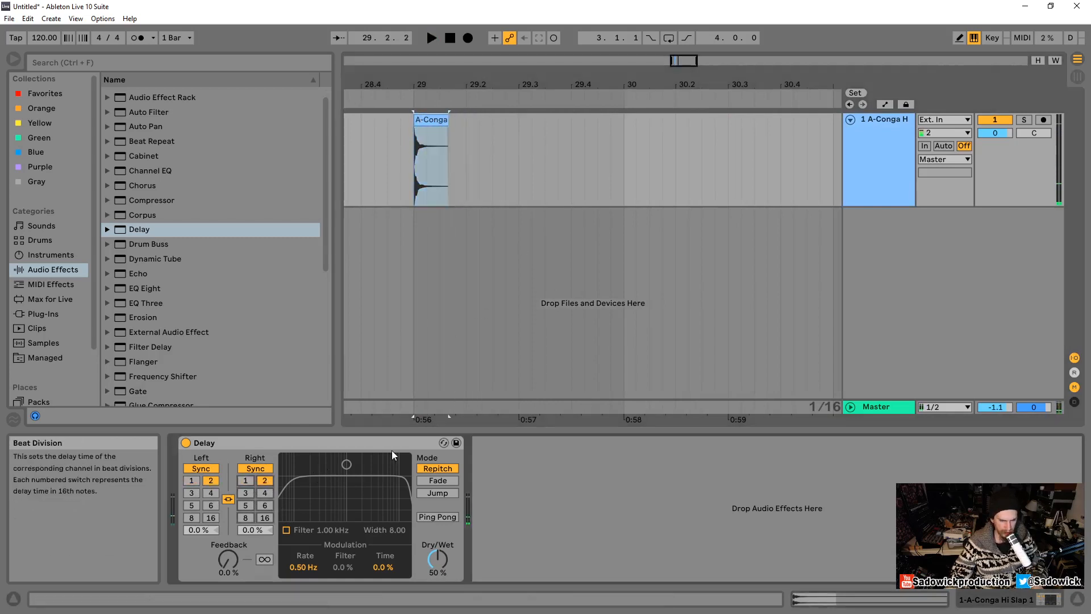
pyautogui.press('space')
pyautogui.press('space')
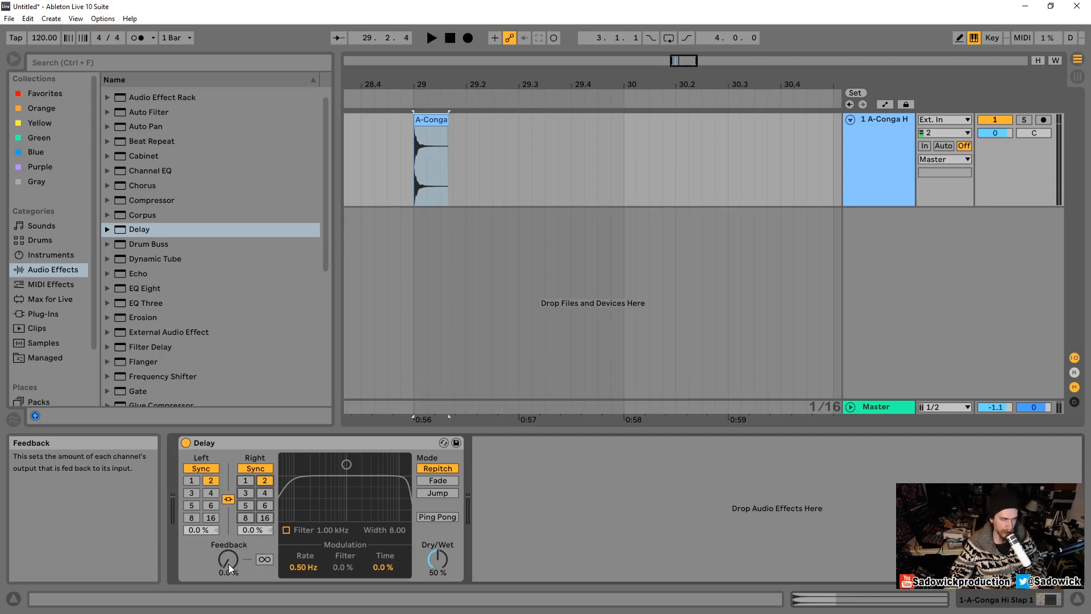
# Step: Raise the Delay's Feedback to 38% and play the conga clip twice to hear the repeats
pyautogui.moveTo(229, 563); pyautogui.dragTo(228, 542)
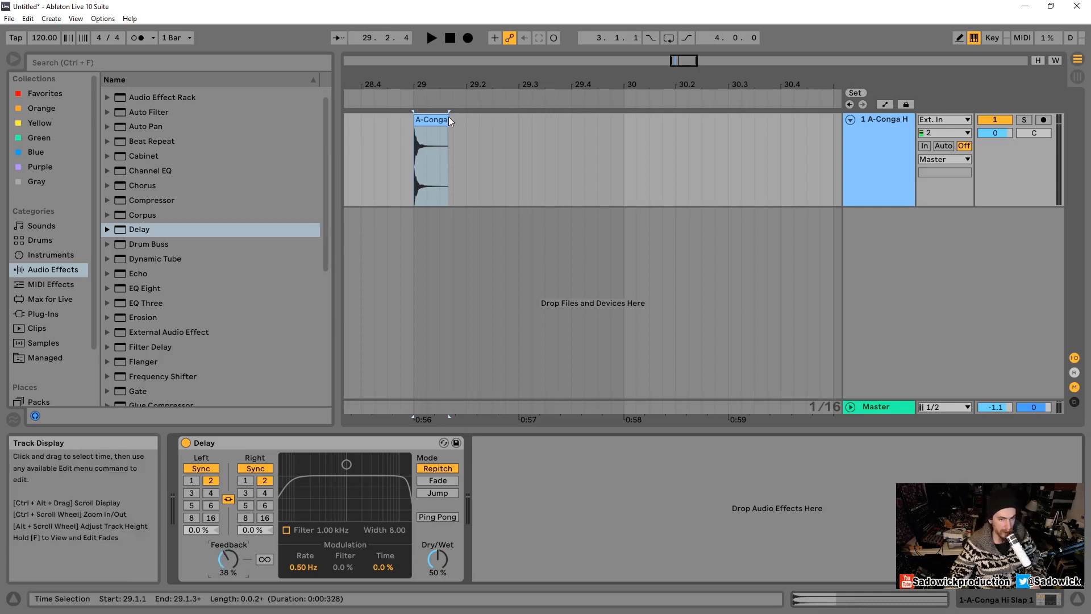
pyautogui.click(432, 121)
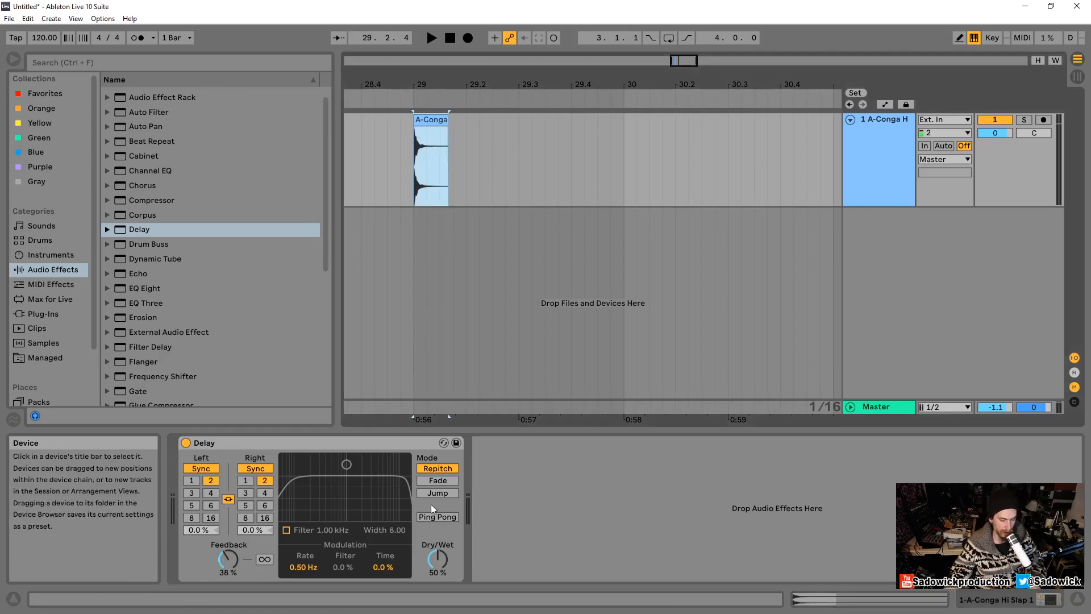
pyautogui.press('space')
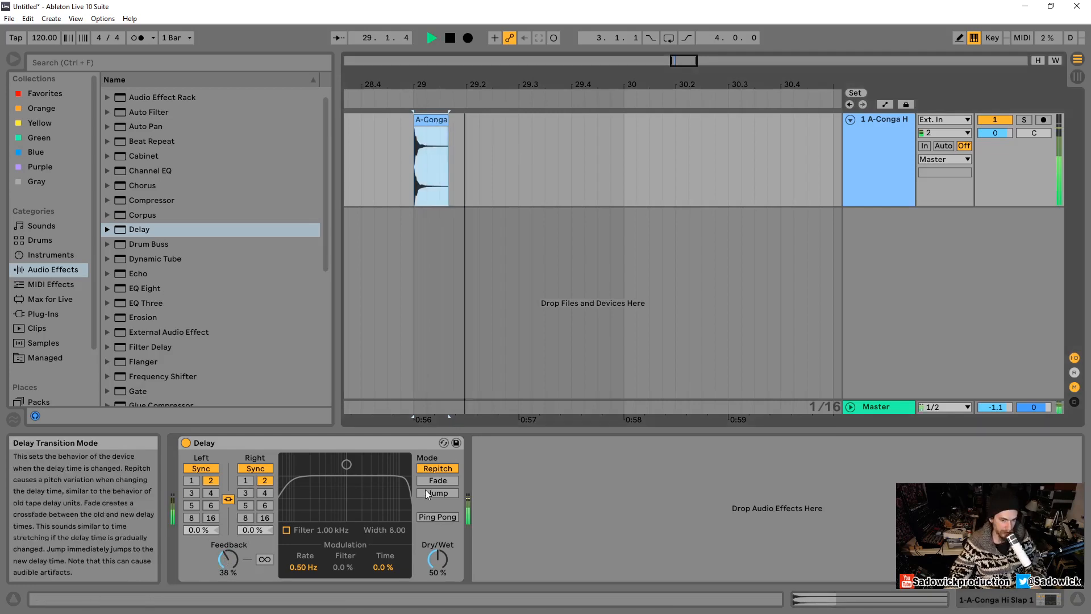
pyautogui.press('space')
pyautogui.press('space')
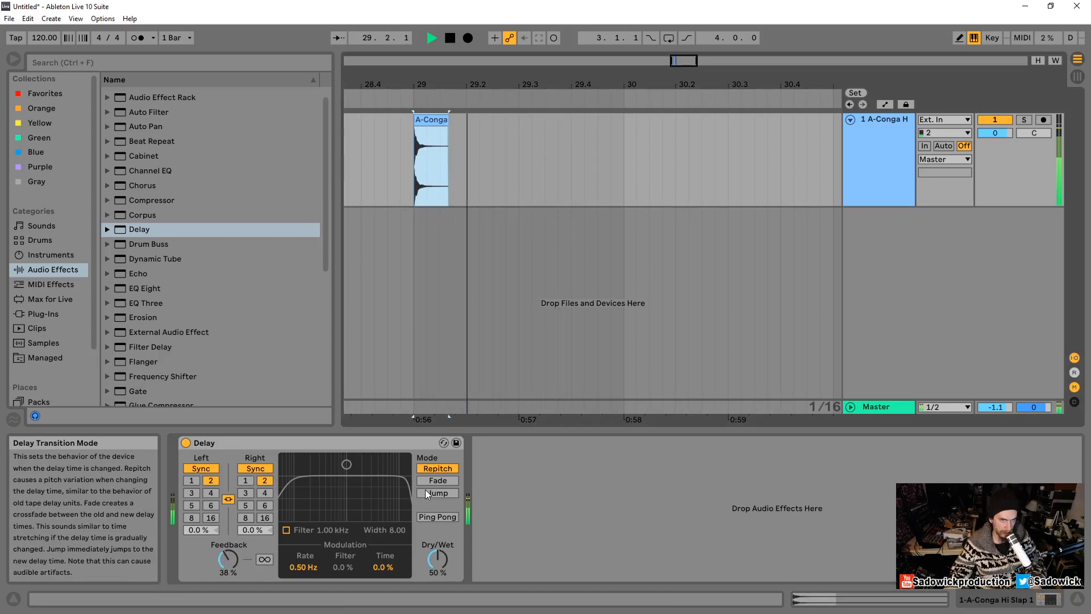
pyautogui.press('space')
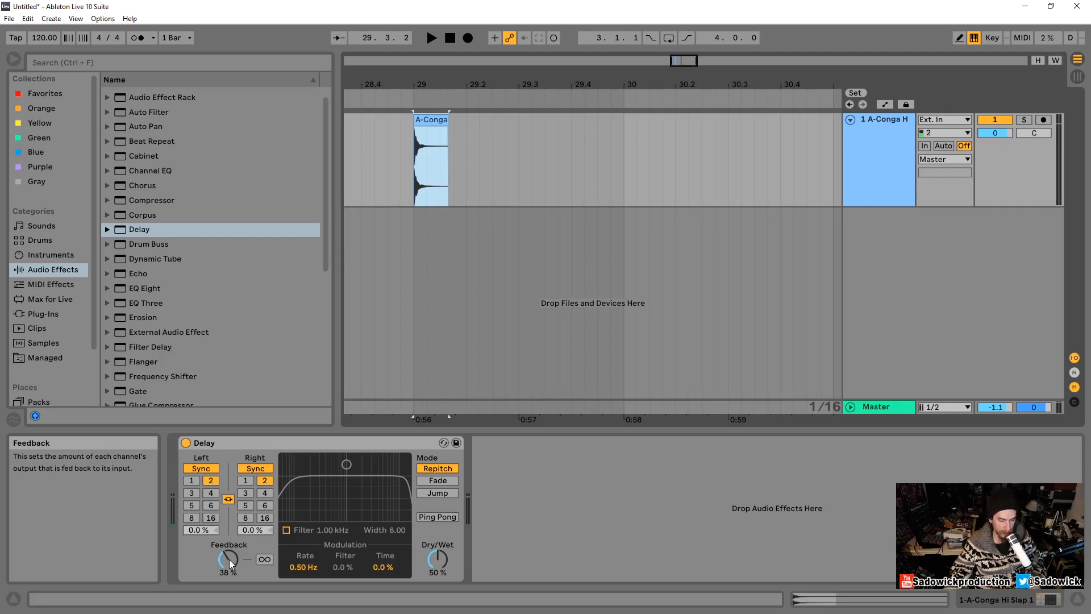
# Step: Raise the Delay's Feedback to 67%, then play the conga clip and stop
pyautogui.moveTo(229, 558)
pyautogui.mouseDown()
pyautogui.moveTo(228, 548)
pyautogui.moveTo(230, 564)
pyautogui.mouseUp()
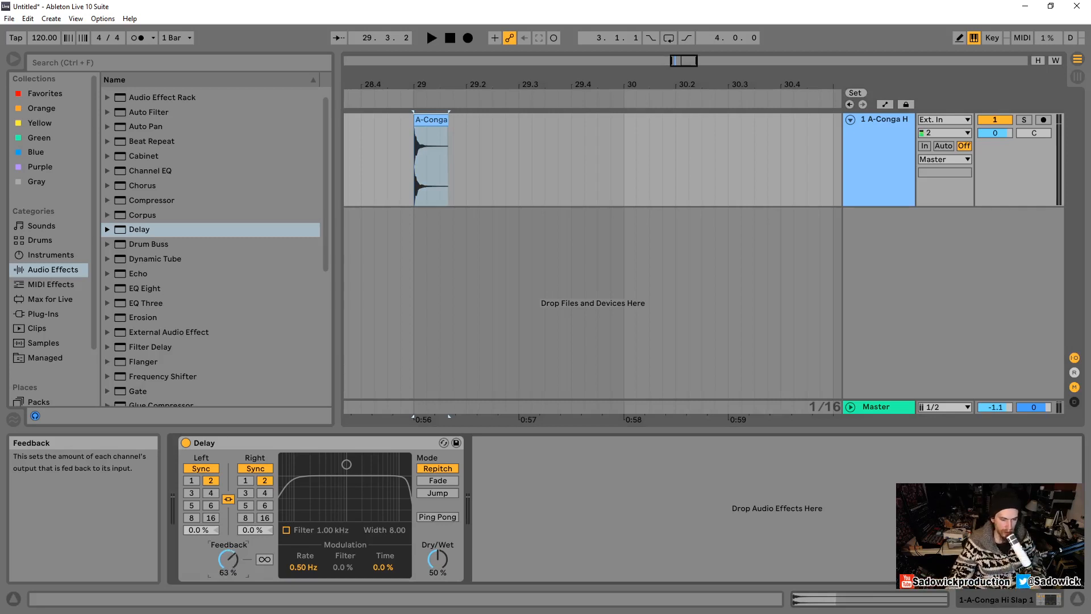
pyautogui.moveTo(228, 558); pyautogui.dragTo(231, 562)
pyautogui.press('space')
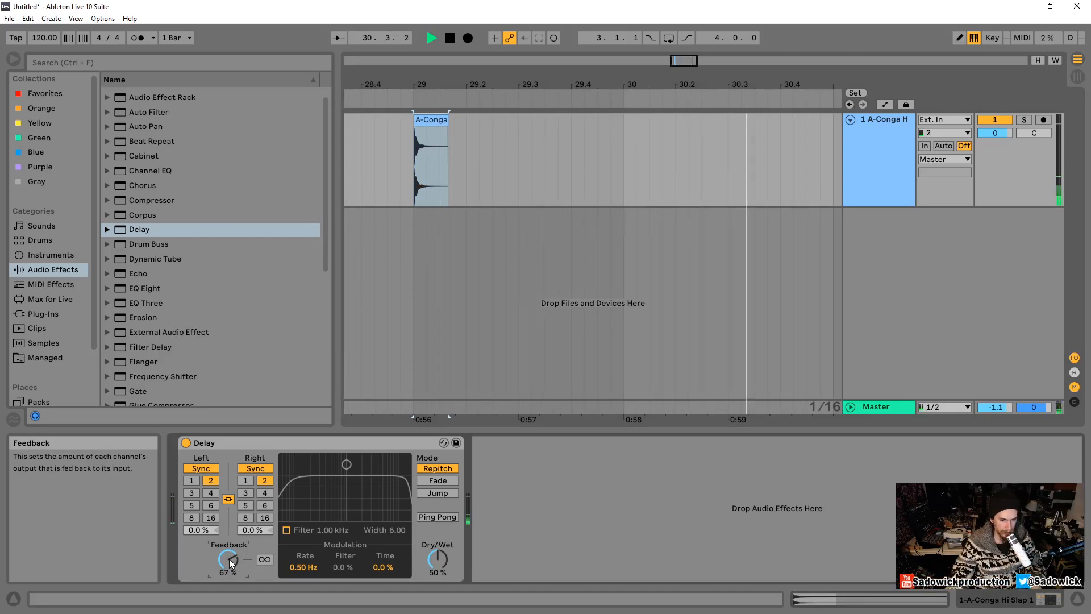
pyautogui.press('space')
# Step: Compare the conga echoes by playing the clip with the Delay's Feedback at 25% and at 72%
pyautogui.moveTo(231, 563); pyautogui.dragTo(232, 596)
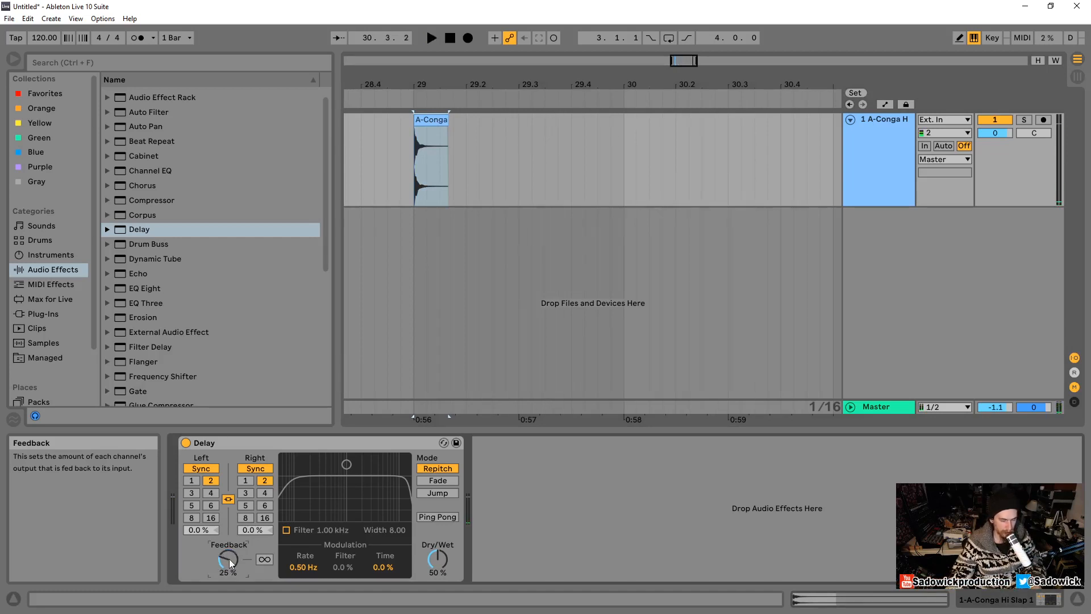
pyautogui.press('space')
pyautogui.moveTo(231, 560); pyautogui.dragTo(230, 521)
pyautogui.press('space')
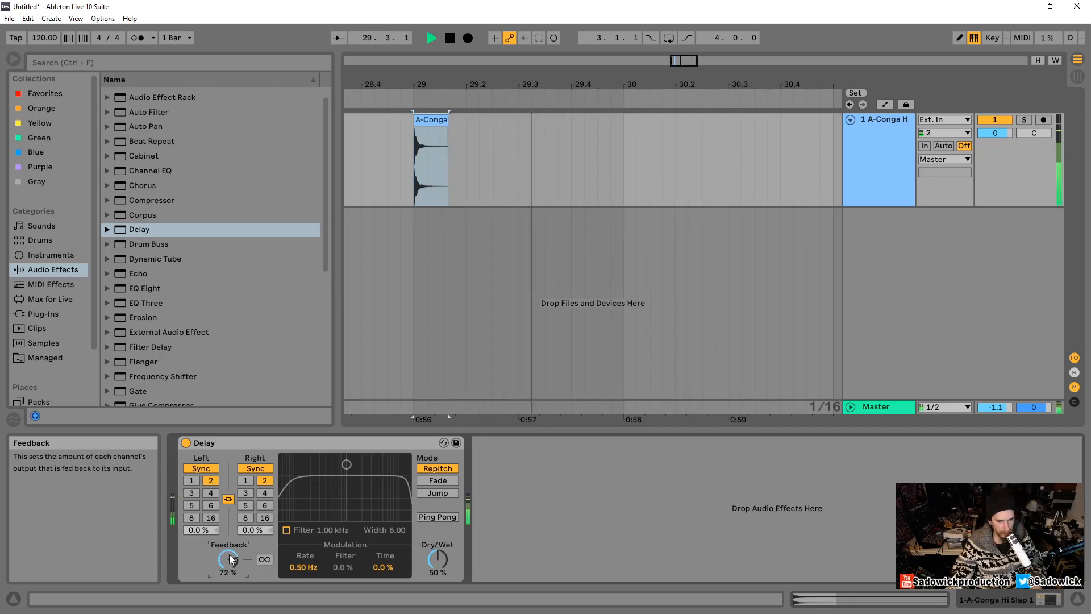
pyautogui.press('space')
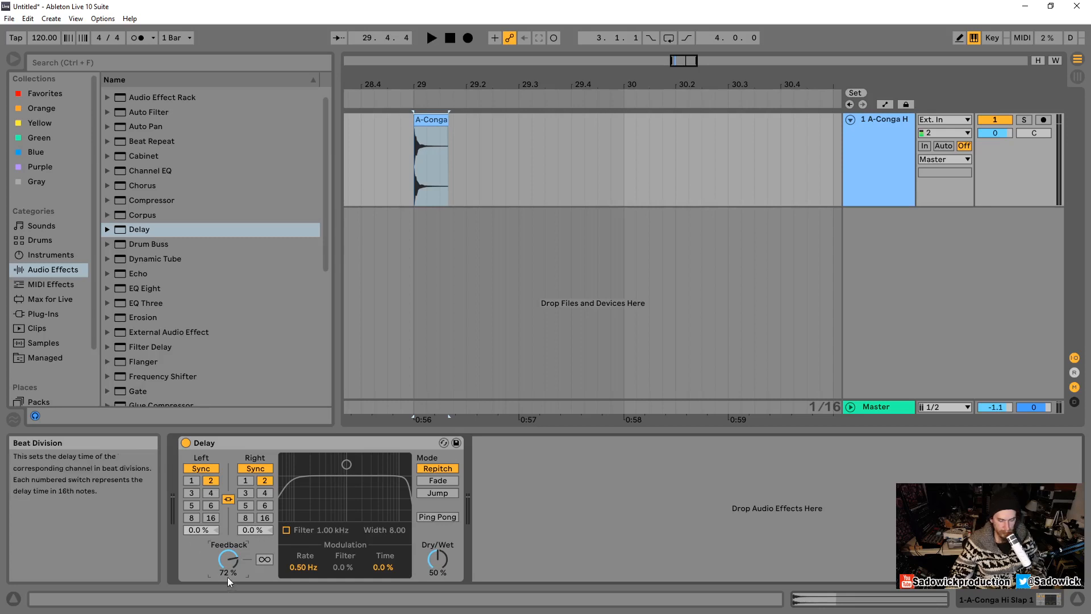
# Step: Unlink the Delay channels, set the right one to 4 sixteenths, and play the clip with Feedback at 0% and 38%
pyautogui.moveTo(230, 563); pyautogui.dragTo(230, 603)
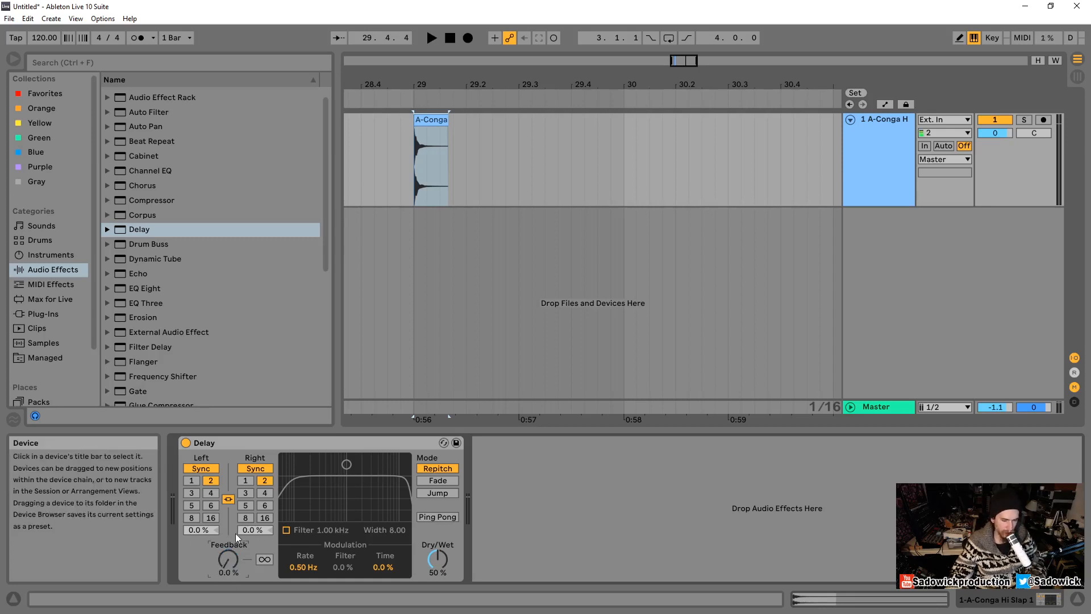
pyautogui.click(229, 500)
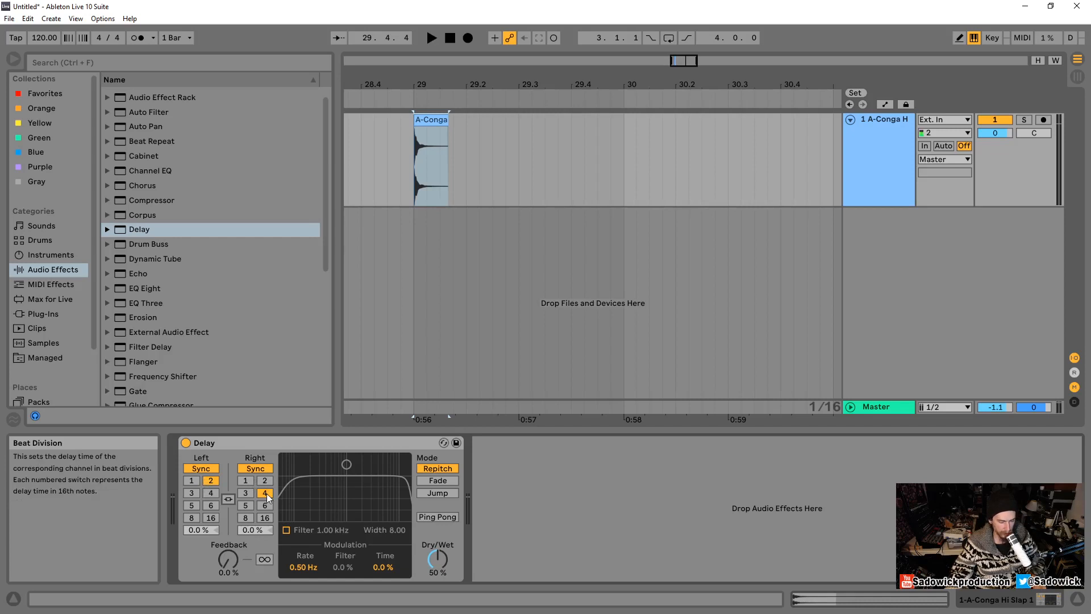
pyautogui.click(428, 120)
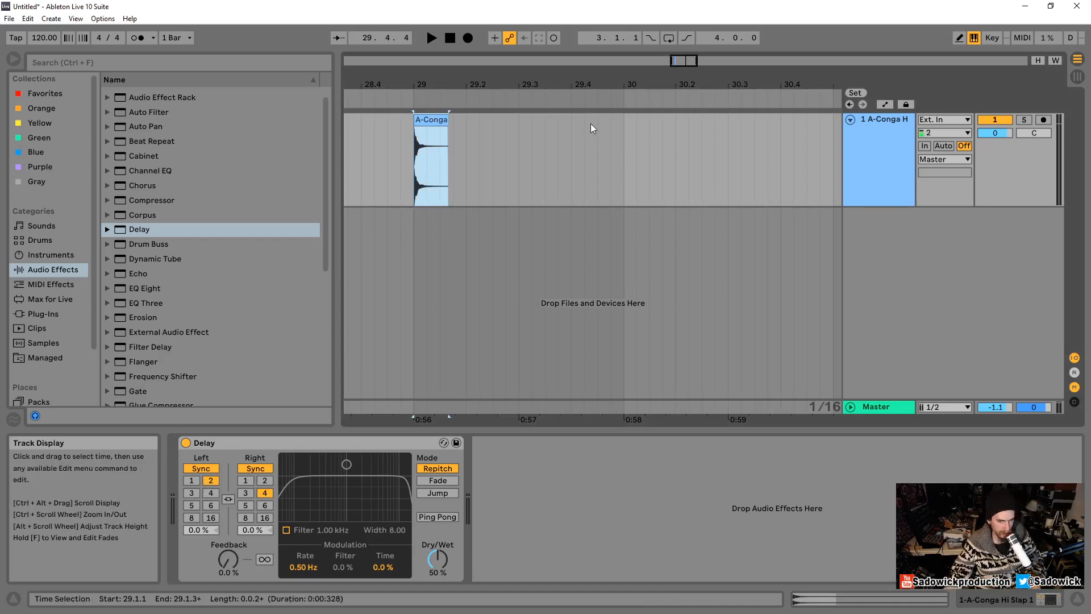
pyautogui.press('space')
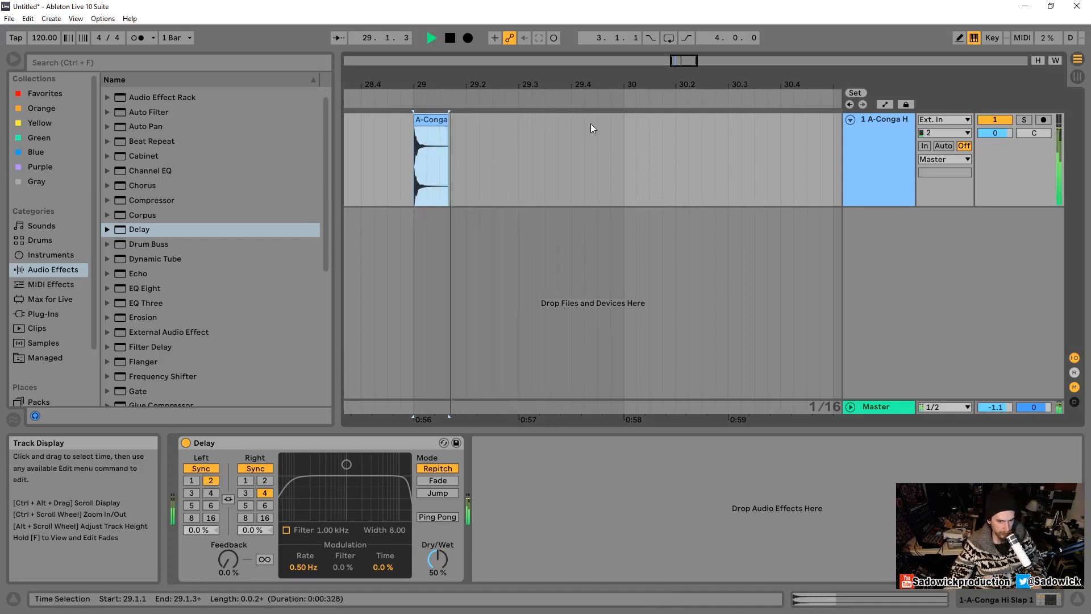
pyautogui.press('space')
pyautogui.moveTo(228, 559); pyautogui.dragTo(228, 540)
pyautogui.press('space')
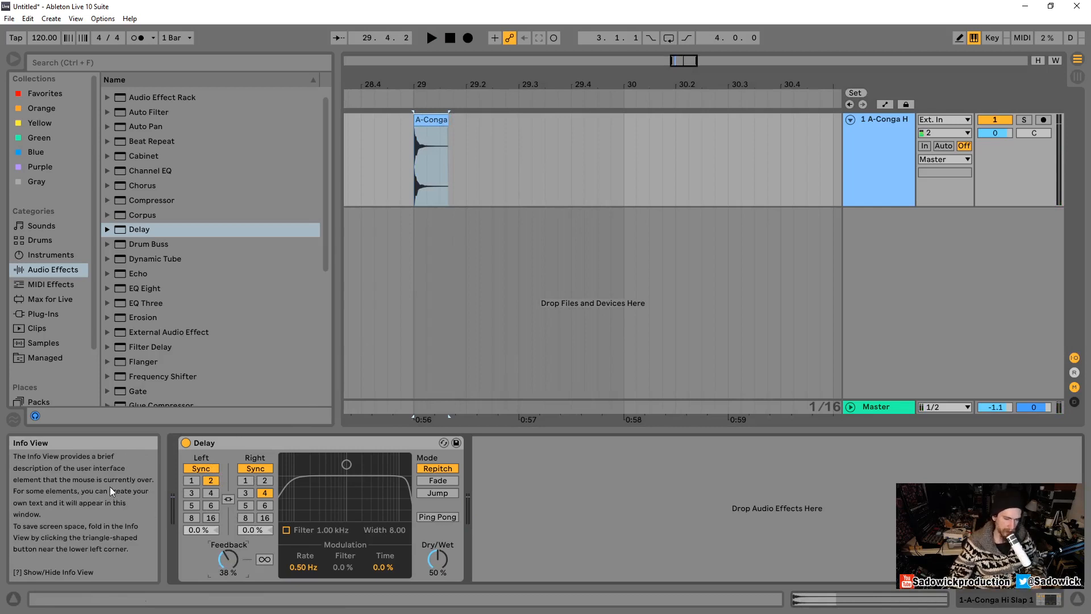
# Step: Switch the Delay's right channel to Time mode, set it to 21.6 ms and play the conga clip
pyautogui.click(255, 468)
pyautogui.moveTo(255, 495); pyautogui.dragTo(255, 534)
pyautogui.moveTo(262, 491); pyautogui.dragTo(261, 482)
pyautogui.press('space')
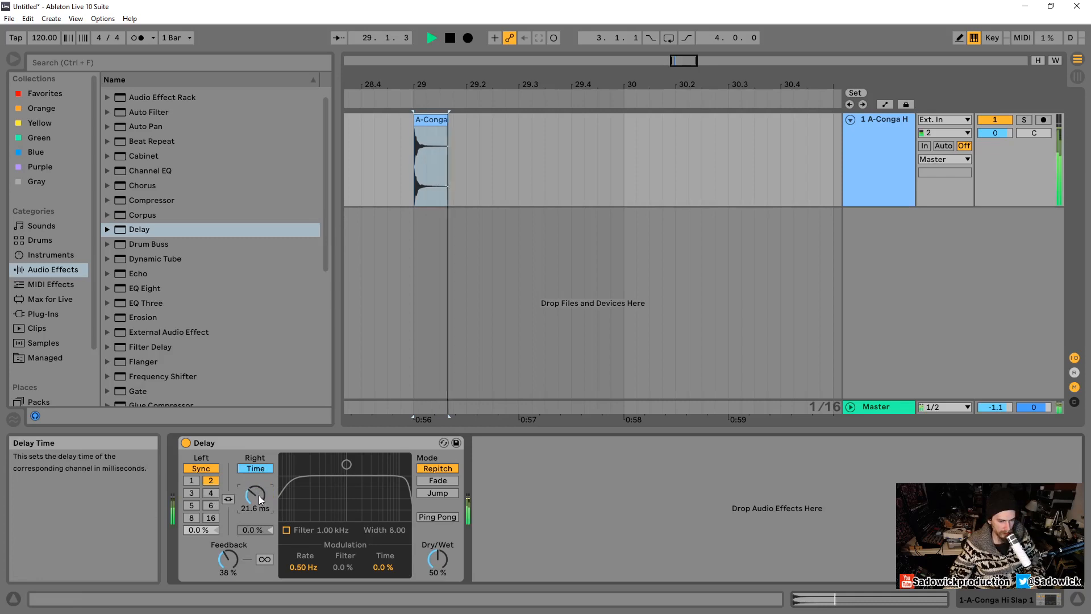
# Step: Set the right channel's delay time to 55.3 ms and play the conga clip repeatedly to compare
pyautogui.moveTo(255, 496); pyautogui.dragTo(255, 484)
pyautogui.press('space')
pyautogui.press('space')
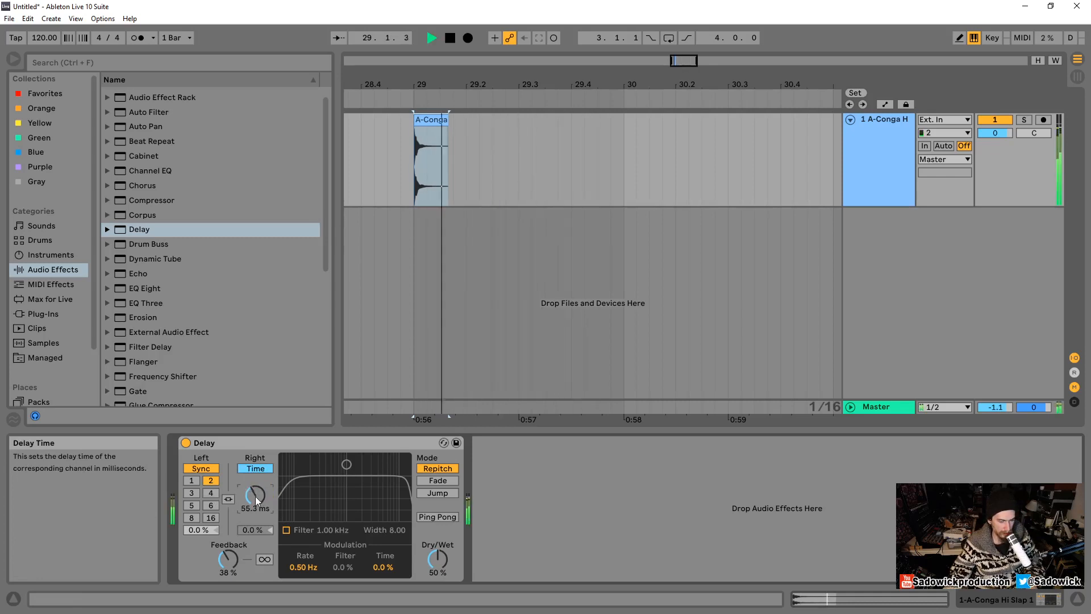
pyautogui.press('space')
pyautogui.press('space')
pyautogui.press('space')
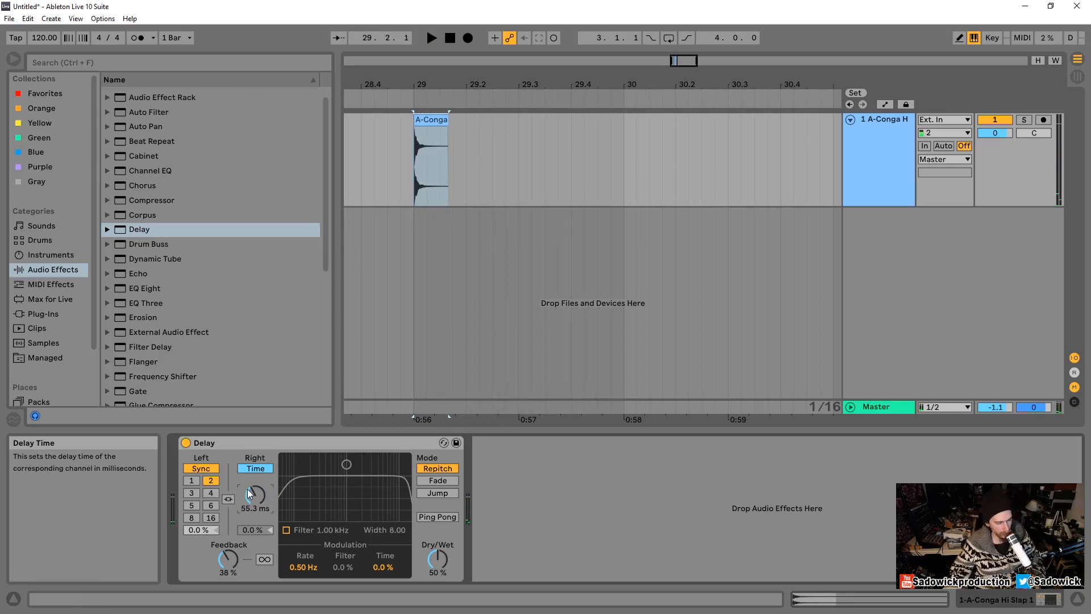
# Step: Switch the Delay's left channel to Time mode, set it to 13.5 ms and play the conga clip
pyautogui.click(201, 470)
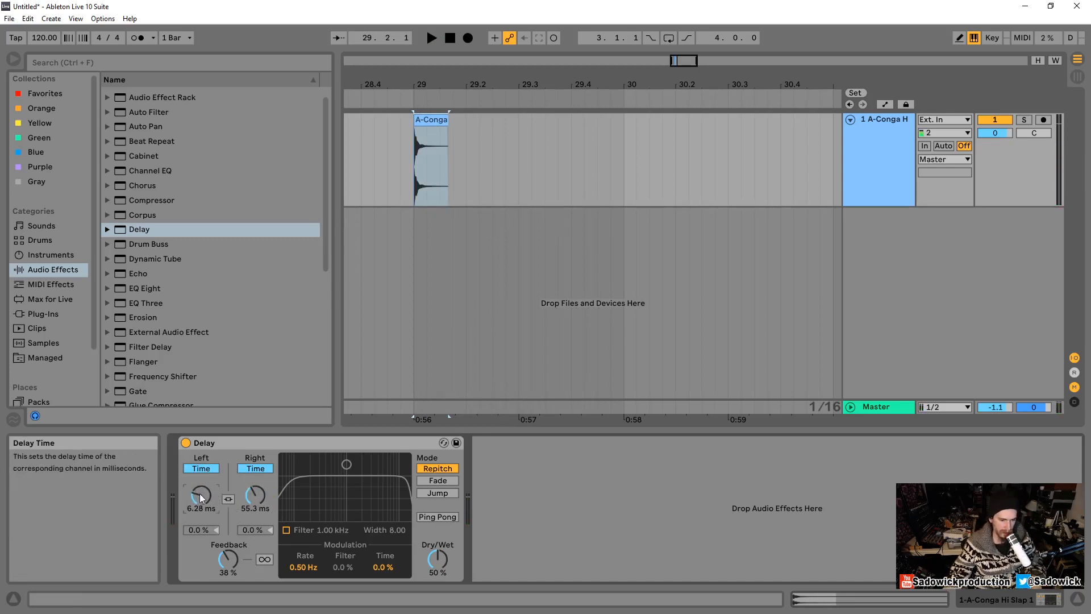
pyautogui.moveTo(207, 499); pyautogui.dragTo(207, 489)
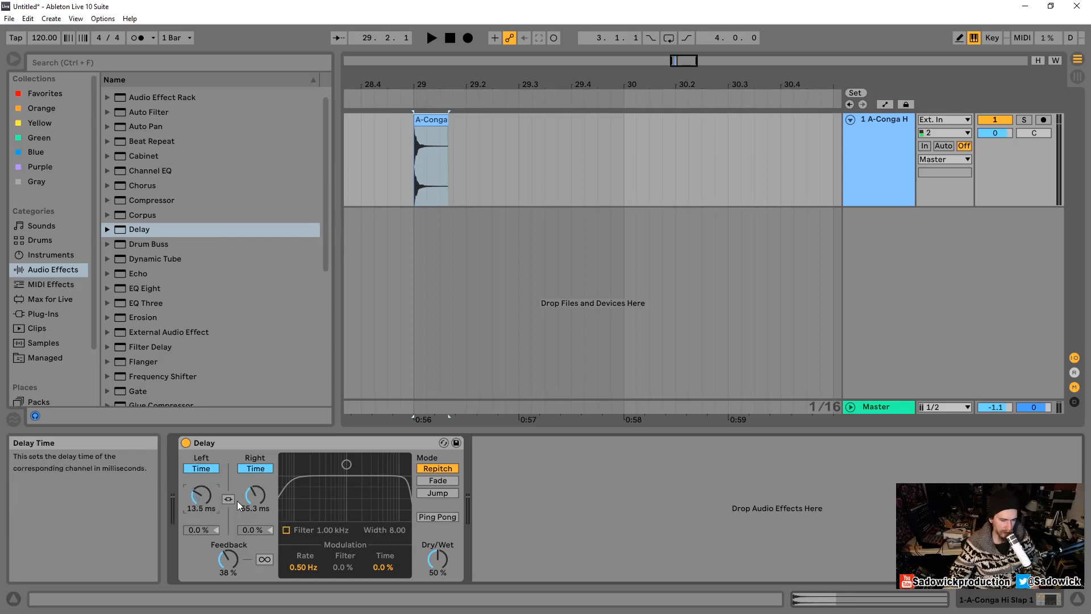
pyautogui.press('space')
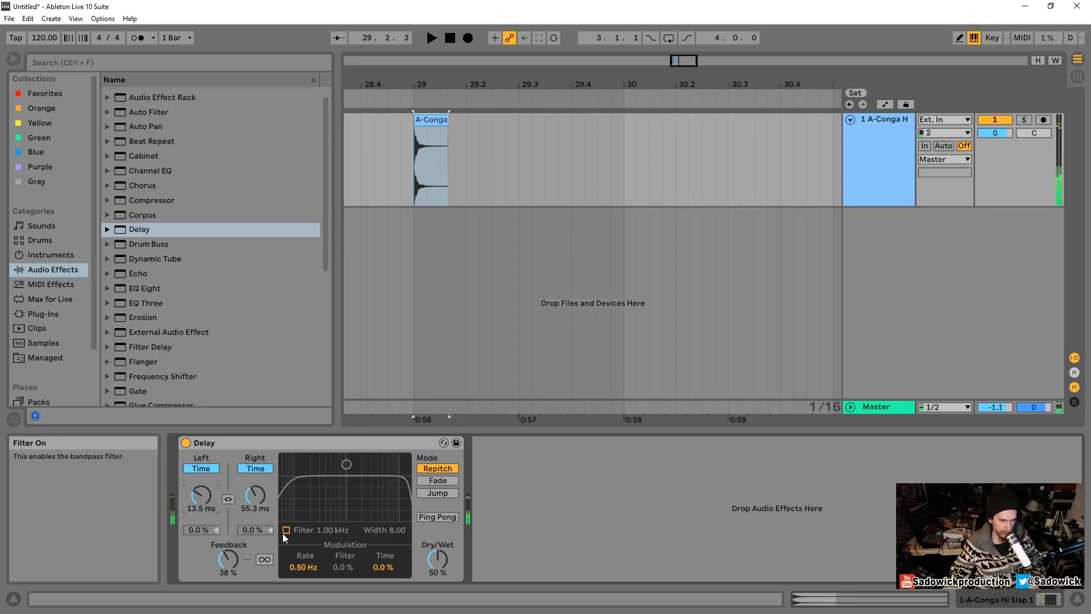
pyautogui.press('space')
pyautogui.press('space')
pyautogui.press('space')
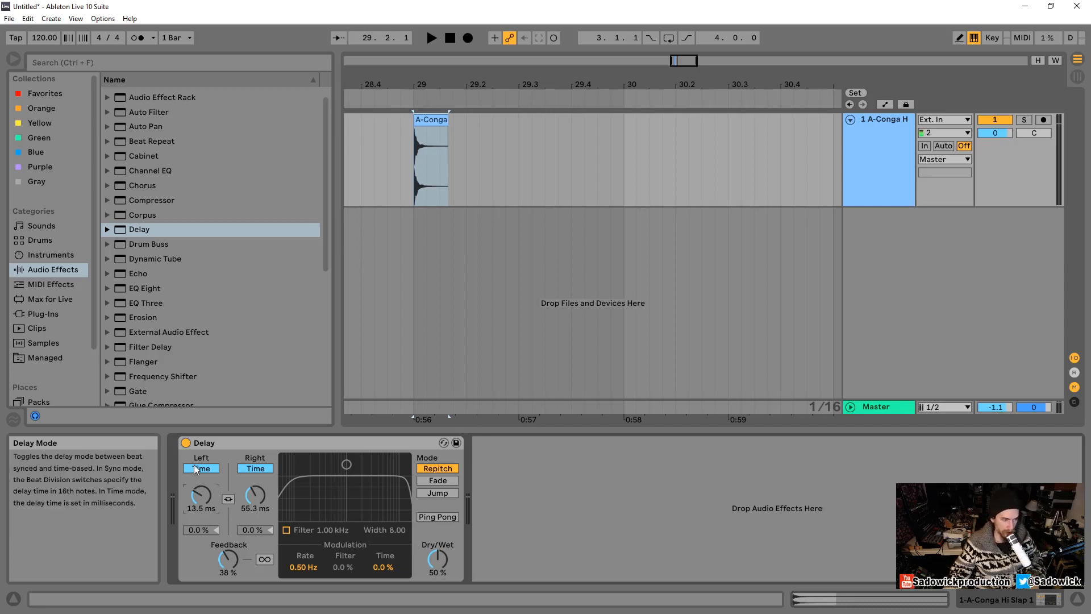
# Step: Link the Delay channels again, return both to Sync at 2 sixteenths and play the conga clip
pyautogui.click(229, 500)
pyautogui.click(258, 467)
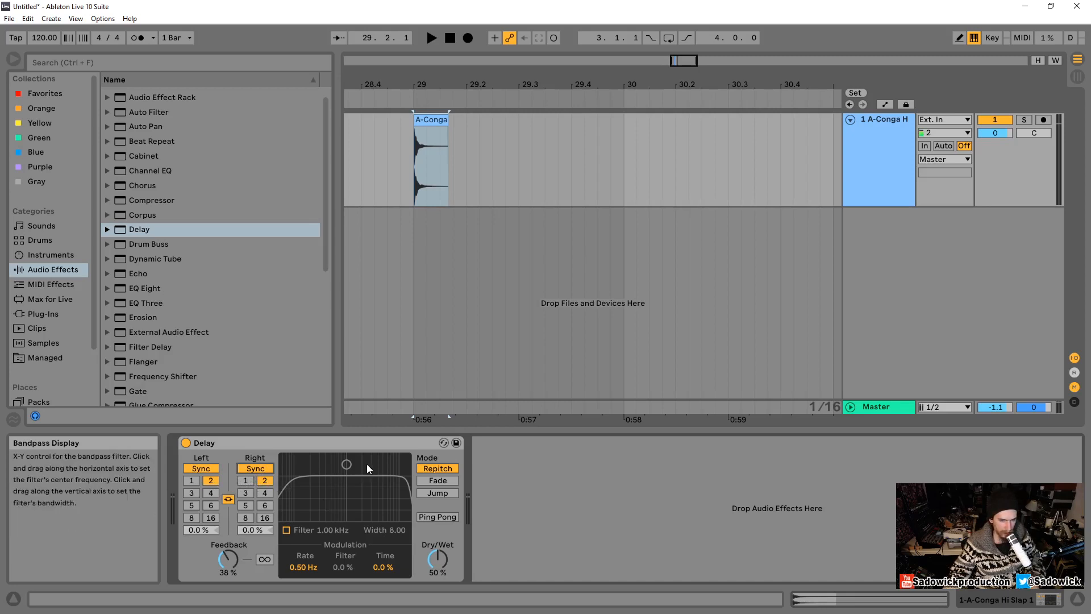
pyautogui.press('space')
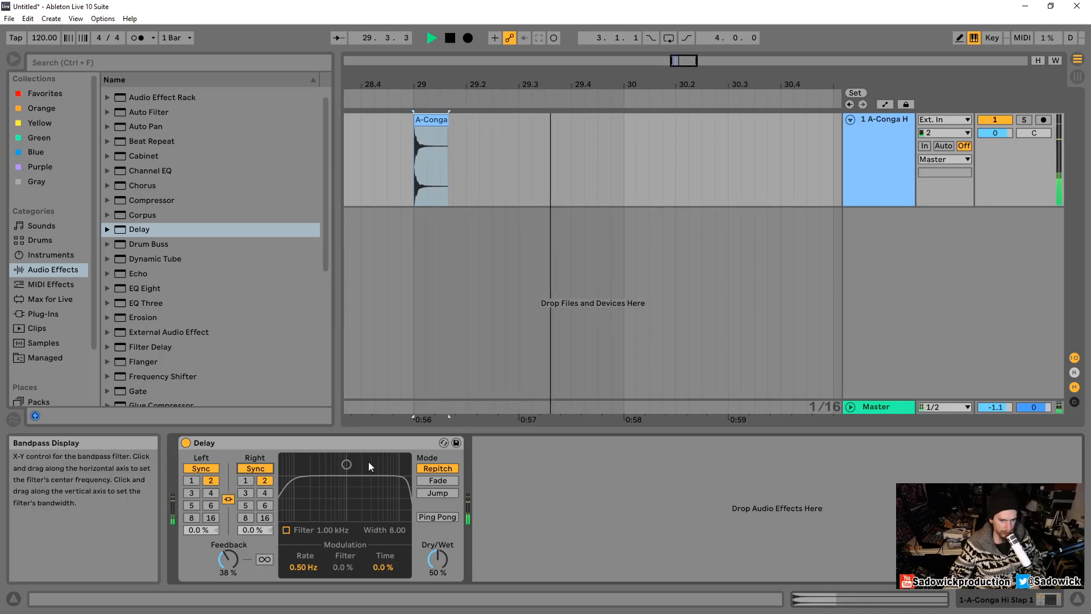
pyautogui.press('space')
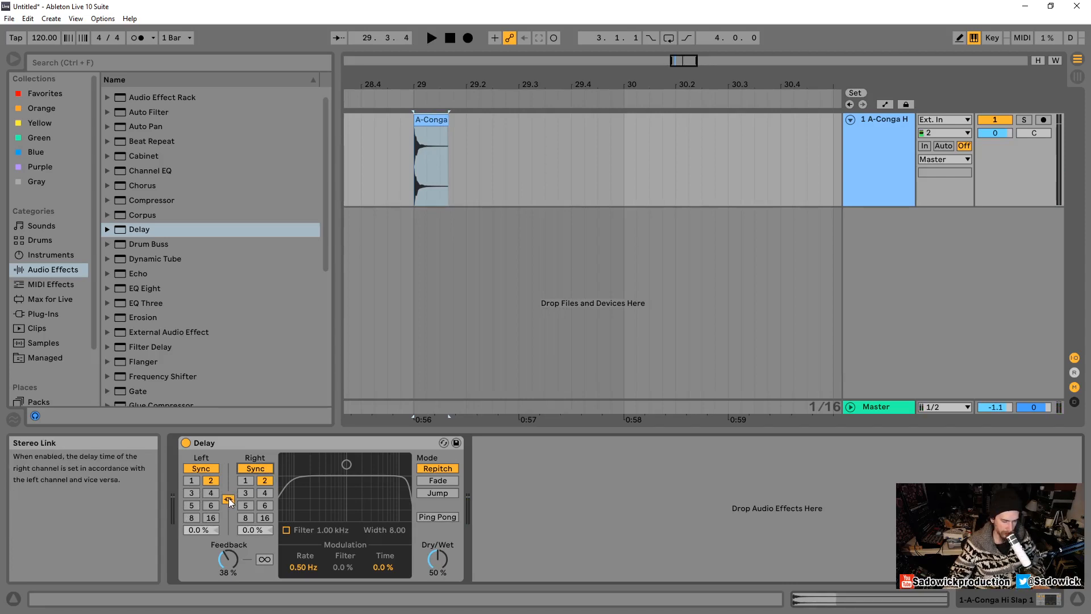
# Step: Enable the Delay's Ping Pong option, then select the conga clip and play it
pyautogui.click(454, 519)
pyautogui.click(414, 182)
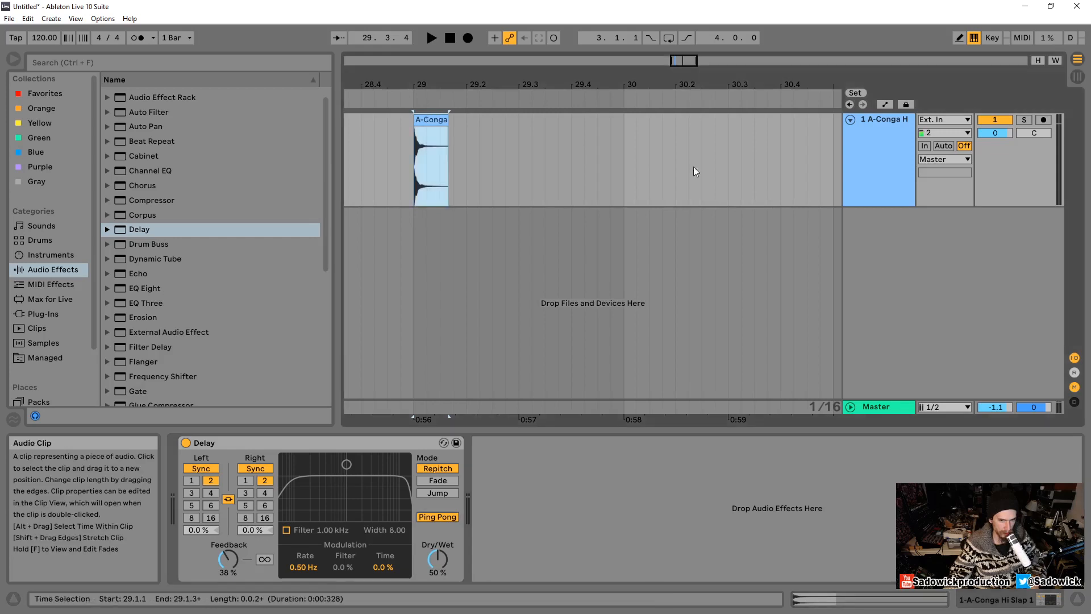
pyautogui.press('space')
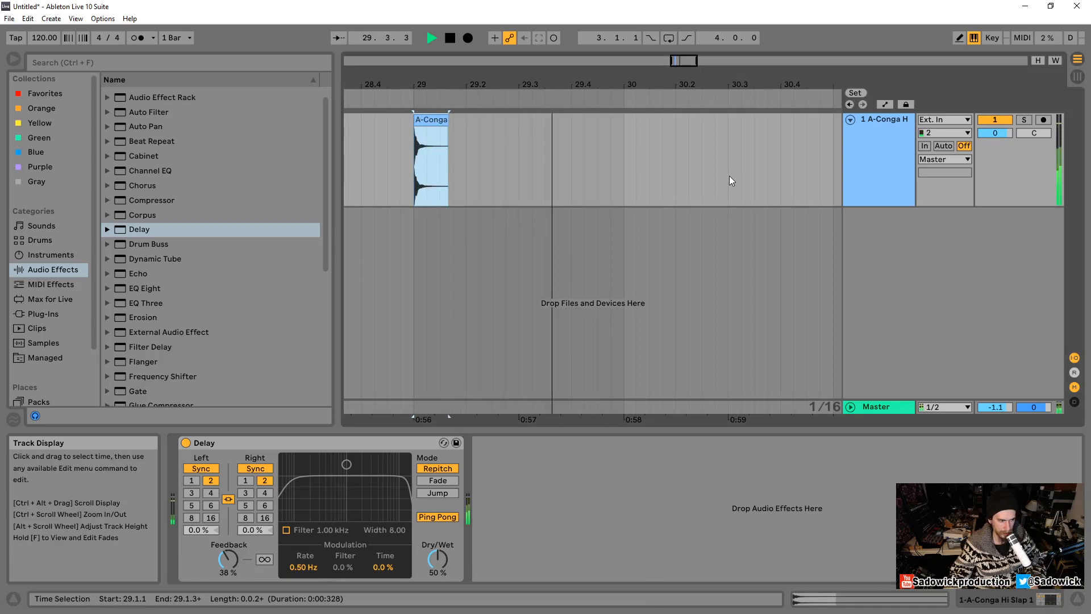
pyautogui.press('space')
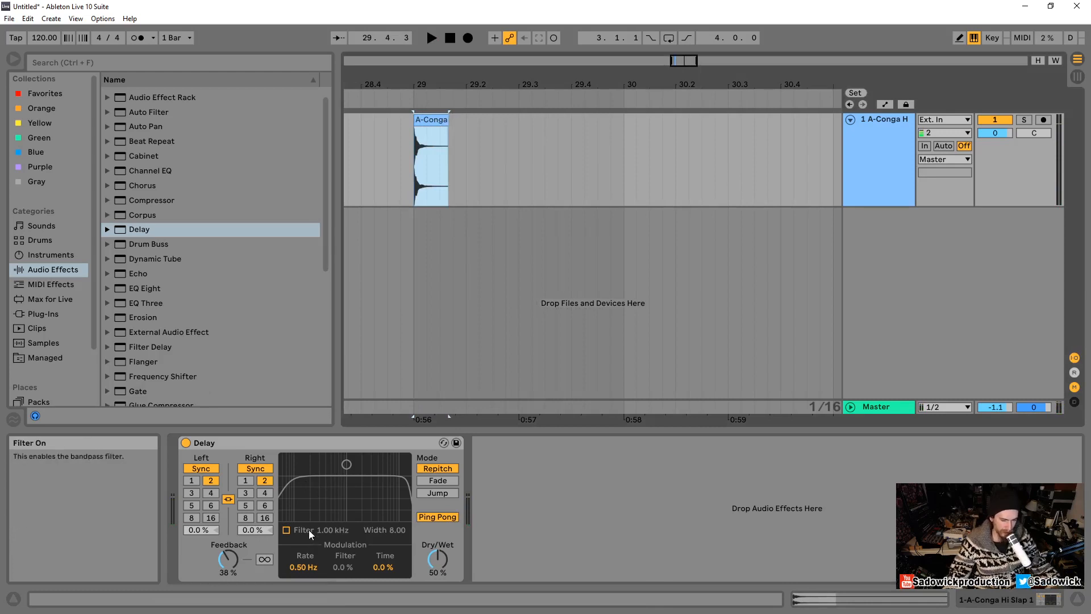
# Step: Unlink the Delay channels and set the left to 2 sixteenths and the right to 3 sixteenths, both in Sync mode
pyautogui.click(248, 493)
pyautogui.click(228, 500)
pyautogui.click(193, 480)
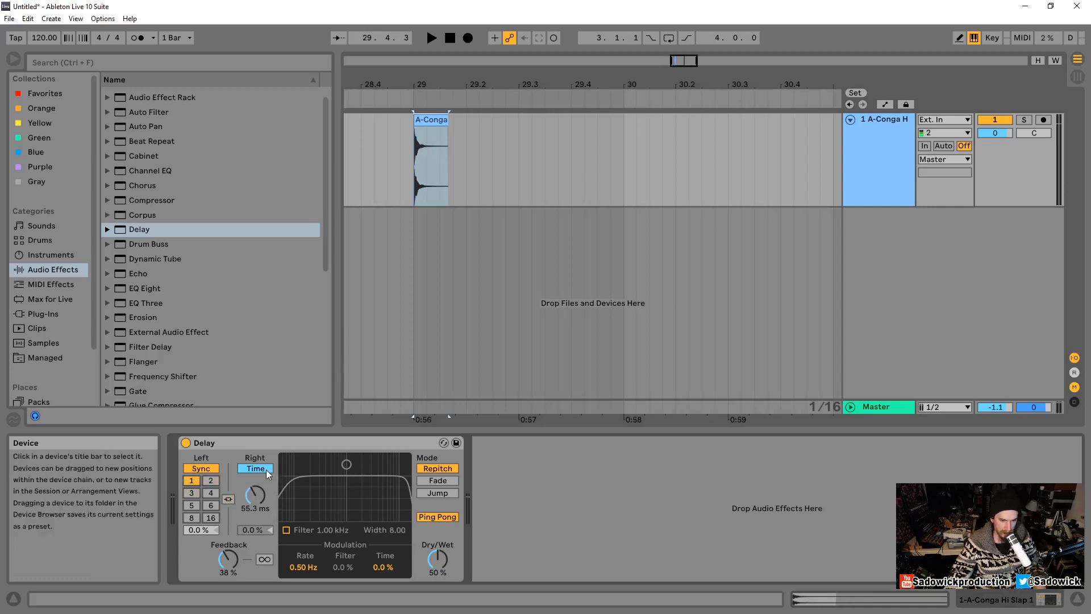
pyautogui.click(265, 470)
pyautogui.click(210, 483)
pyautogui.click(242, 492)
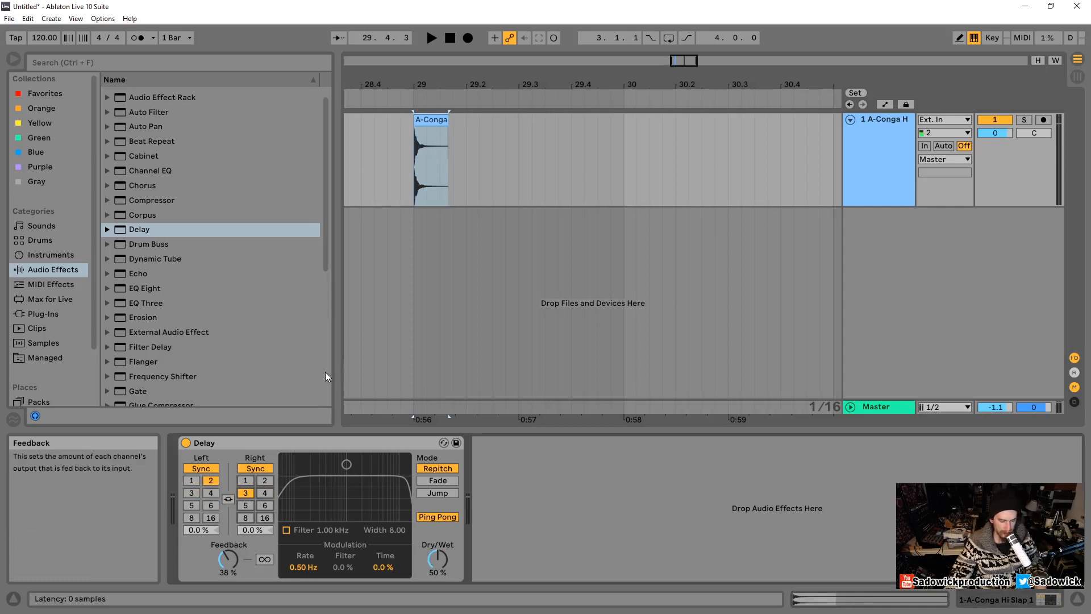
# Step: Select the conga clip and play it to hear Ping Pong with different left and right delay times
pyautogui.click(427, 126)
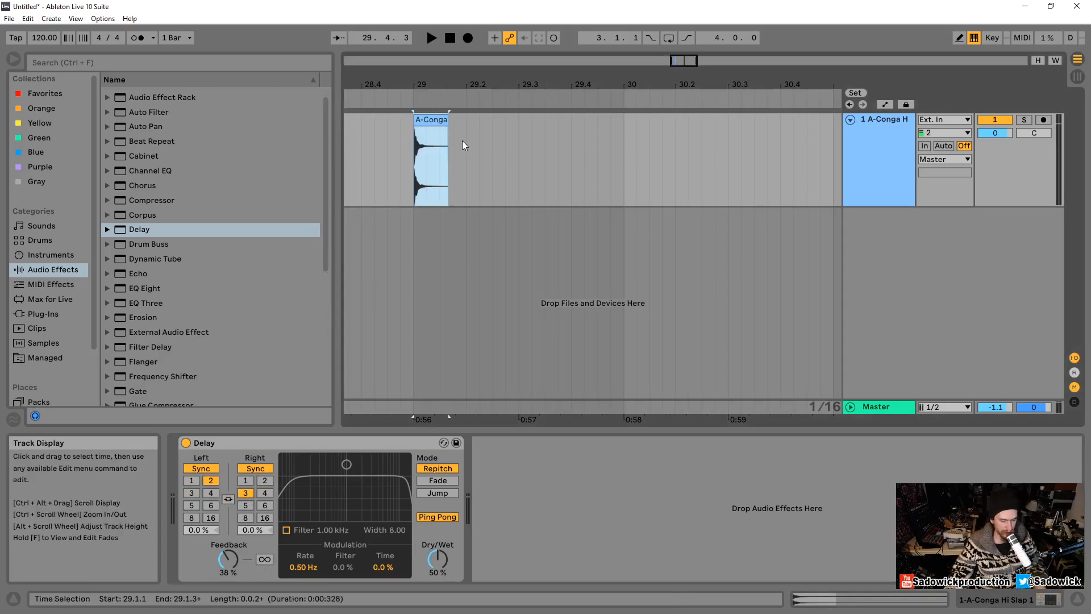
pyautogui.press('space')
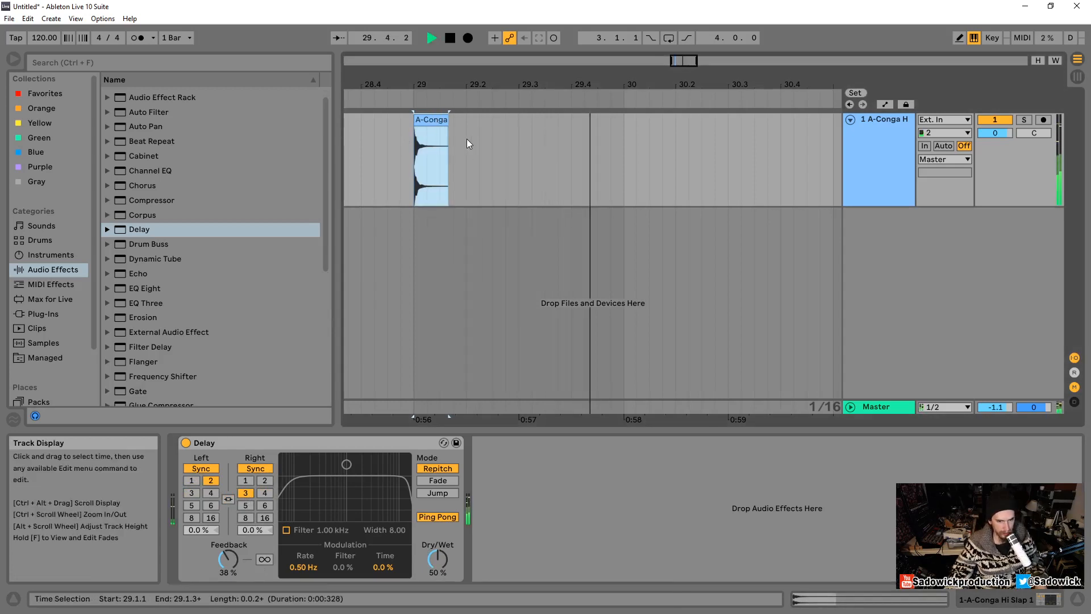
pyautogui.press('space')
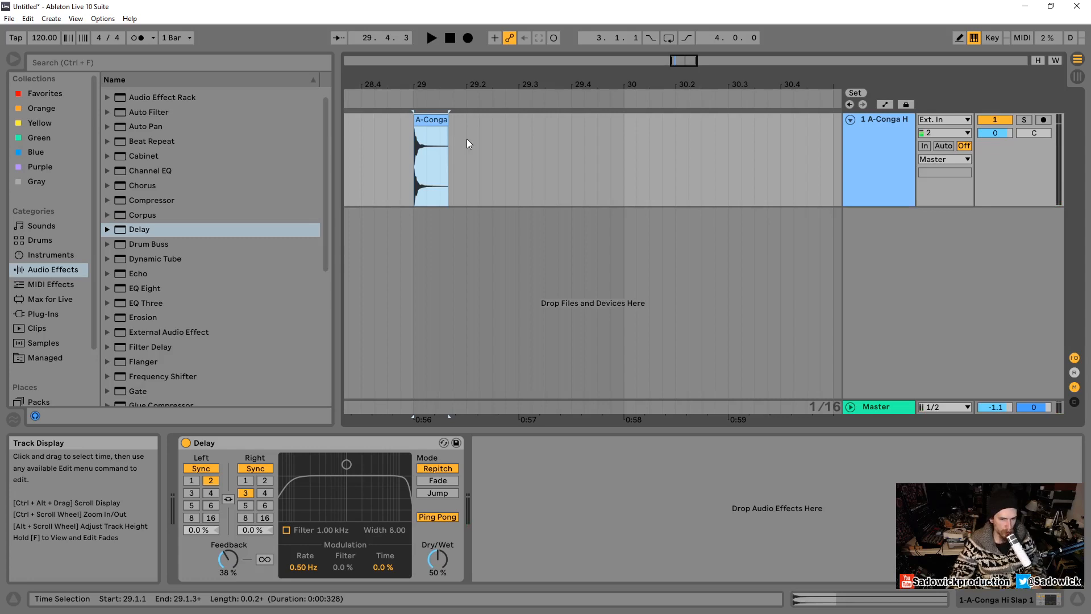
# Step: Replay the conga clip with Ping Pong on at 2 sixteenths left and 3 sixteenths right, and stop playback
pyautogui.press('space')
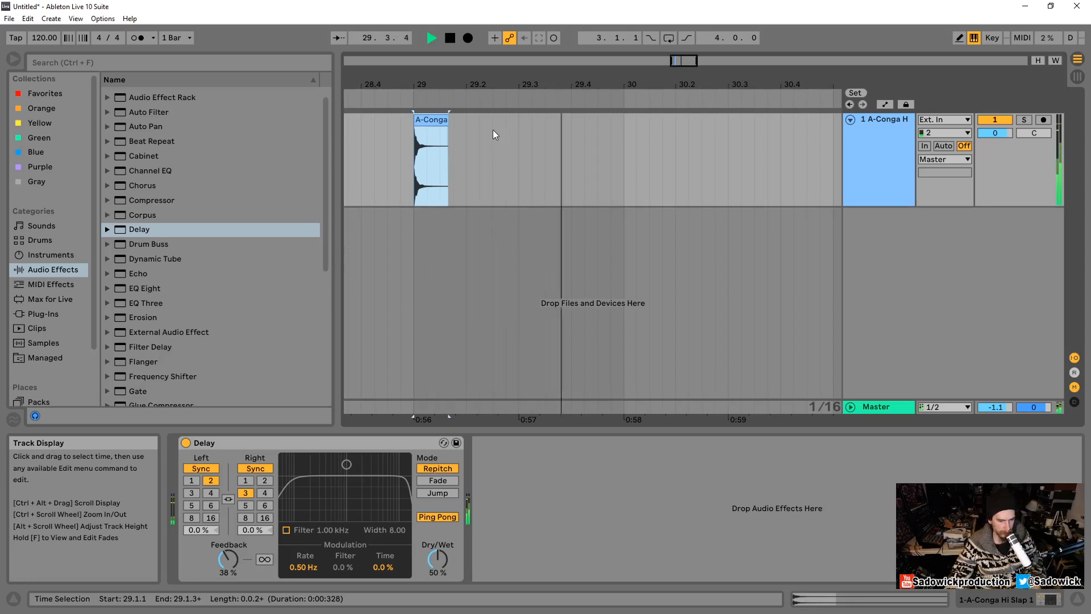
pyautogui.press('space')
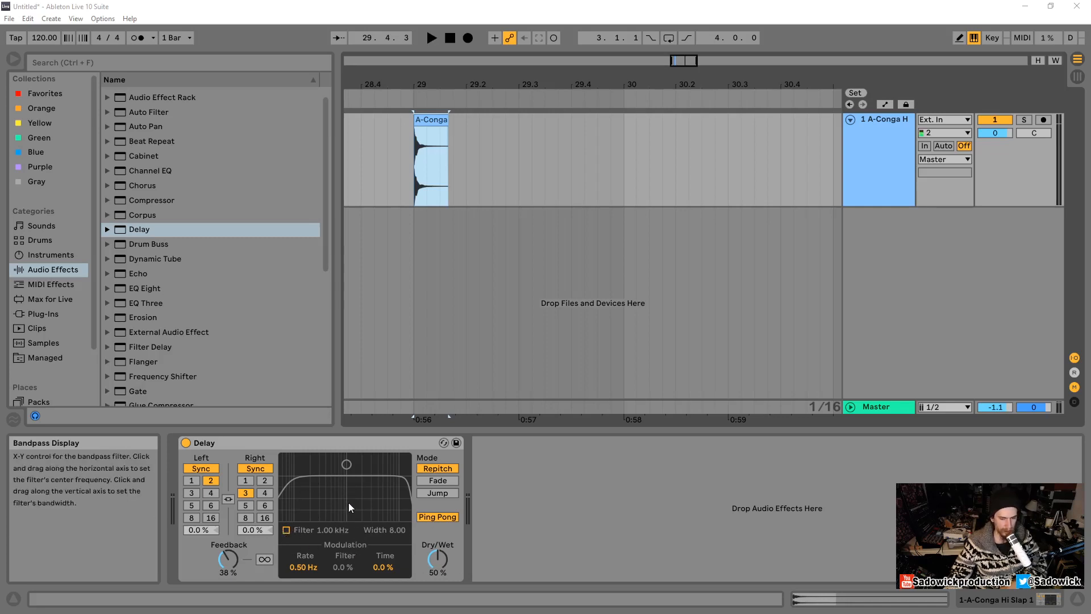
# Step: Set the Delay's right channel to 1 sixteenth, Dry/Wet to 100% and Feedback to 44%, turn off Ping Pong, and play the conga clip
pyautogui.click(264, 481)
pyautogui.moveTo(436, 564); pyautogui.dragTo(436, 511)
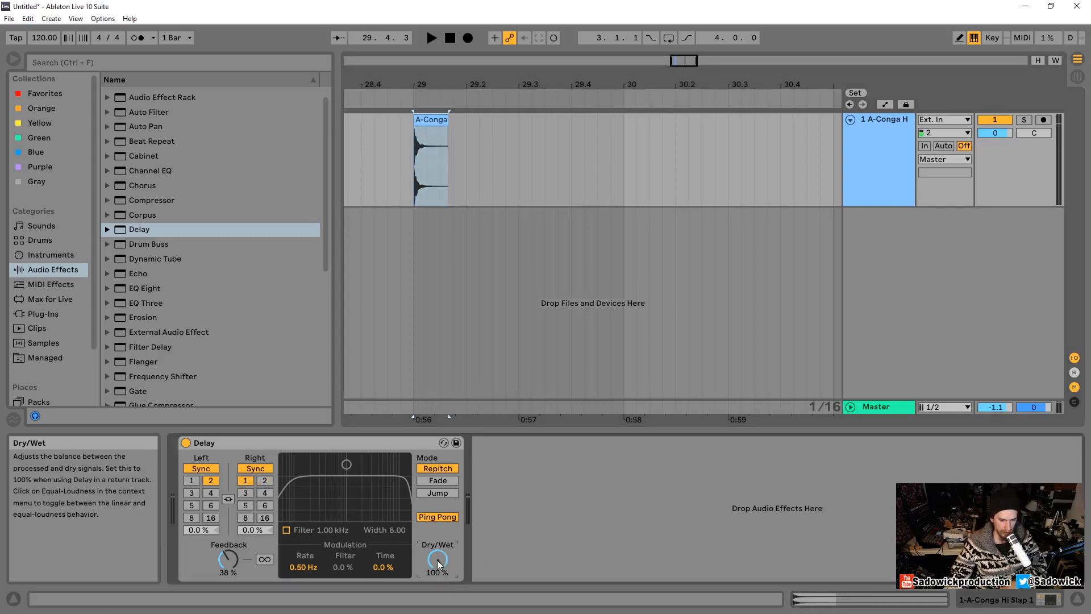
pyautogui.click(439, 517)
pyautogui.press('space')
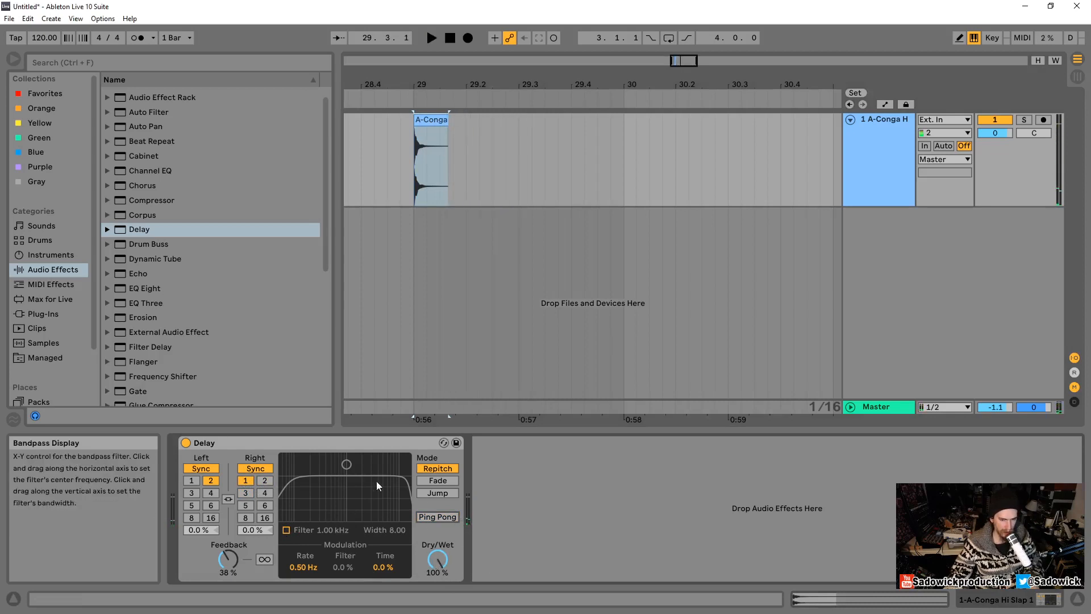
pyautogui.moveTo(230, 561); pyautogui.dragTo(230, 552)
pyautogui.press('space')
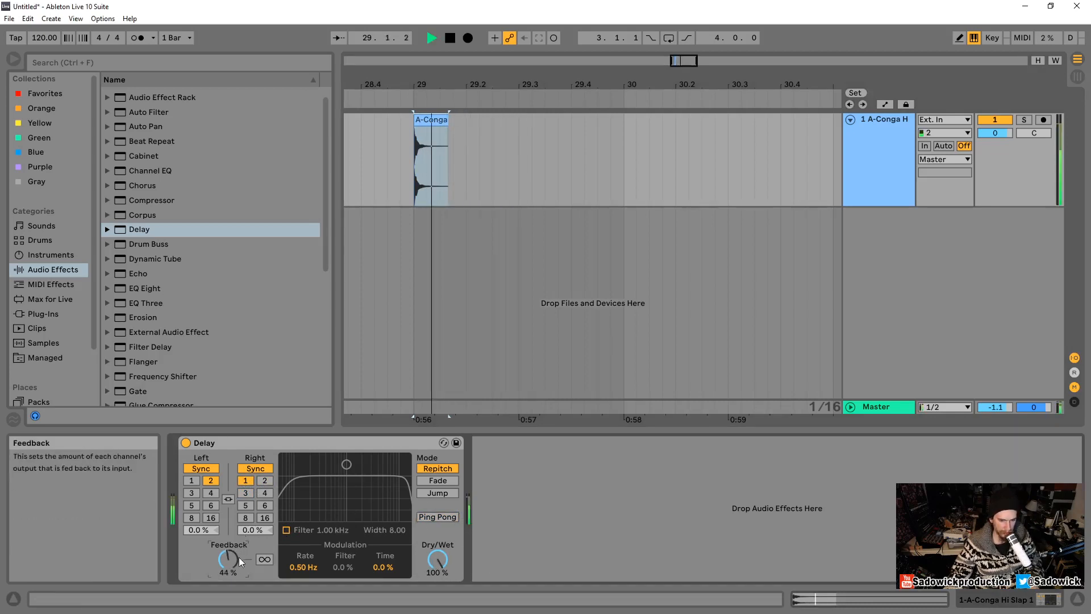
pyautogui.press('space')
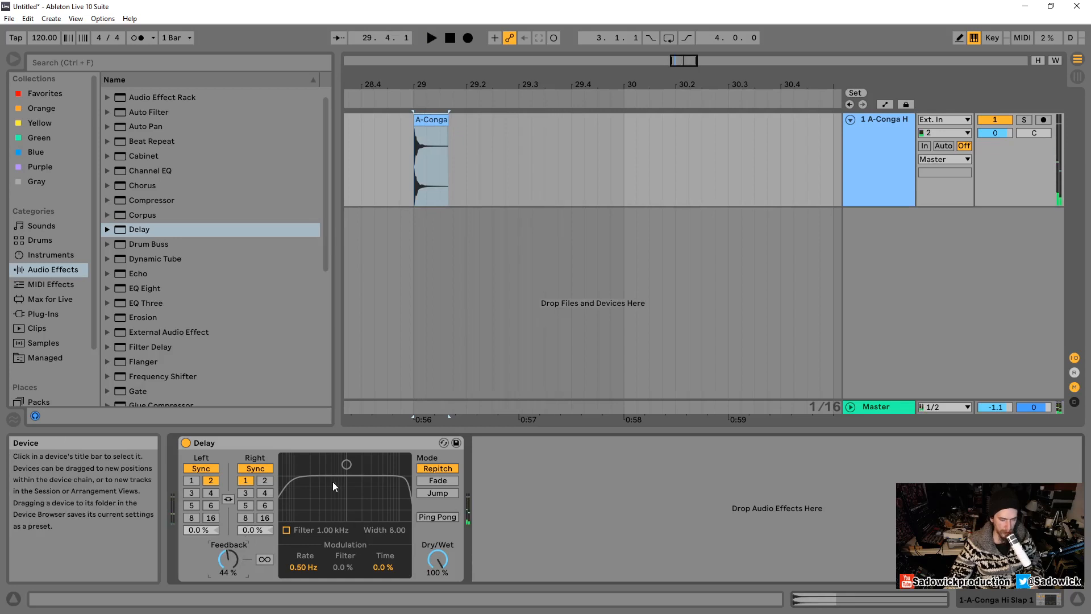
# Step: Enable the Delay's bandpass filter, set it to about 112 Hz with a width of 9.00, and play the conga clip
pyautogui.click(287, 529)
pyautogui.moveTo(346, 464); pyautogui.dragTo(299, 457)
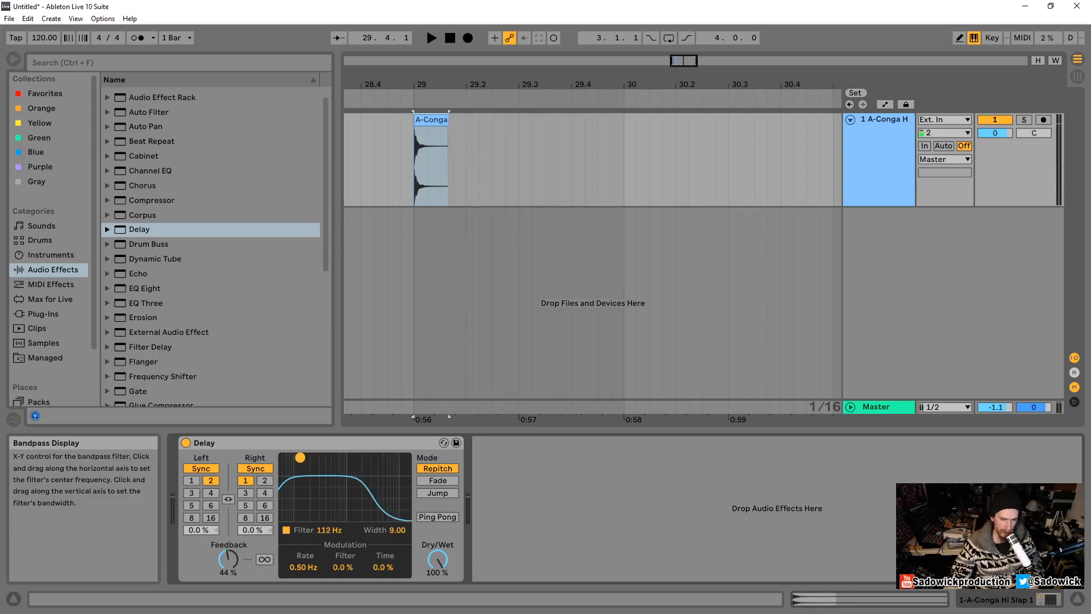
pyautogui.press('space')
pyautogui.press('space')
# Step: Narrow the Delay's filter to a width of about 0.95 at 373 Hz and play the conga clip repeatedly
pyautogui.moveTo(299, 457); pyautogui.dragTo(325, 513)
pyautogui.press('space')
pyautogui.press('space')
pyautogui.press('space')
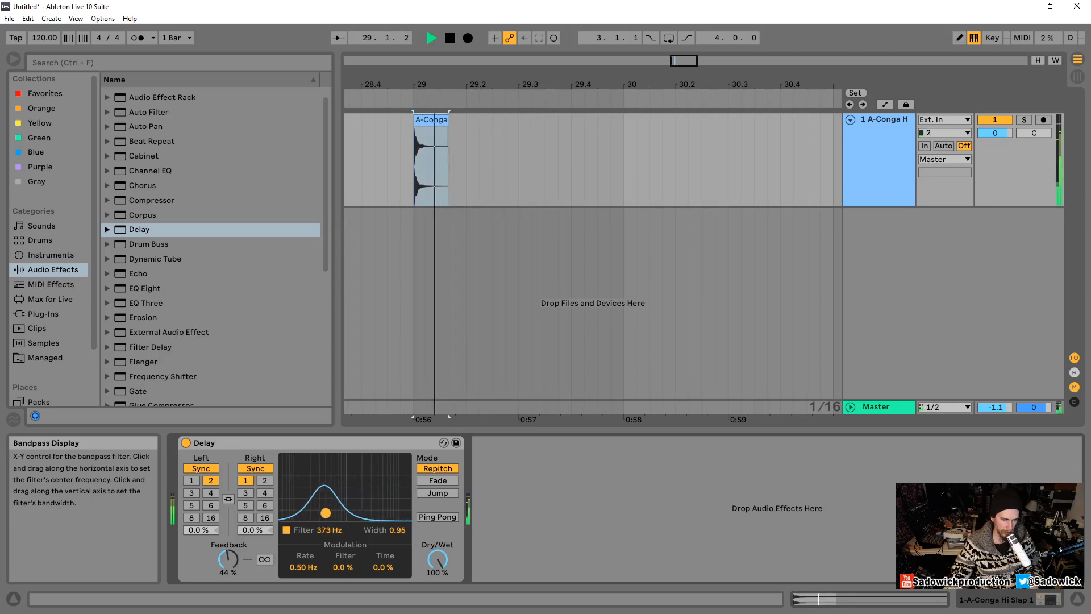
pyautogui.press('space')
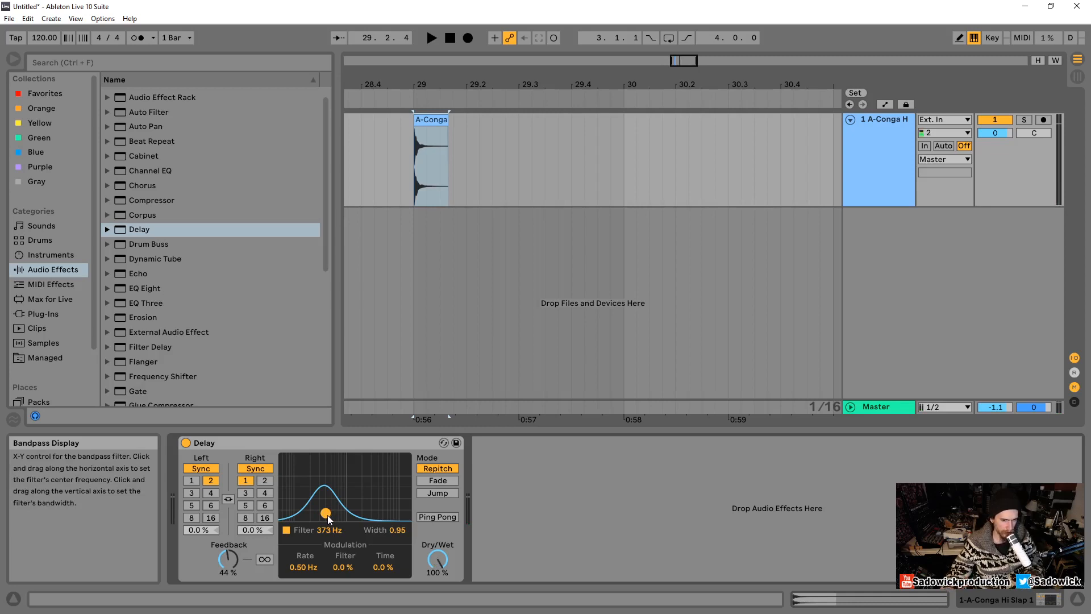
# Step: Widen the Delay's filter to about 4.97 at 335 Hz and play the conga clip
pyautogui.moveTo(327, 515); pyautogui.dragTo(324, 485)
pyautogui.press('space')
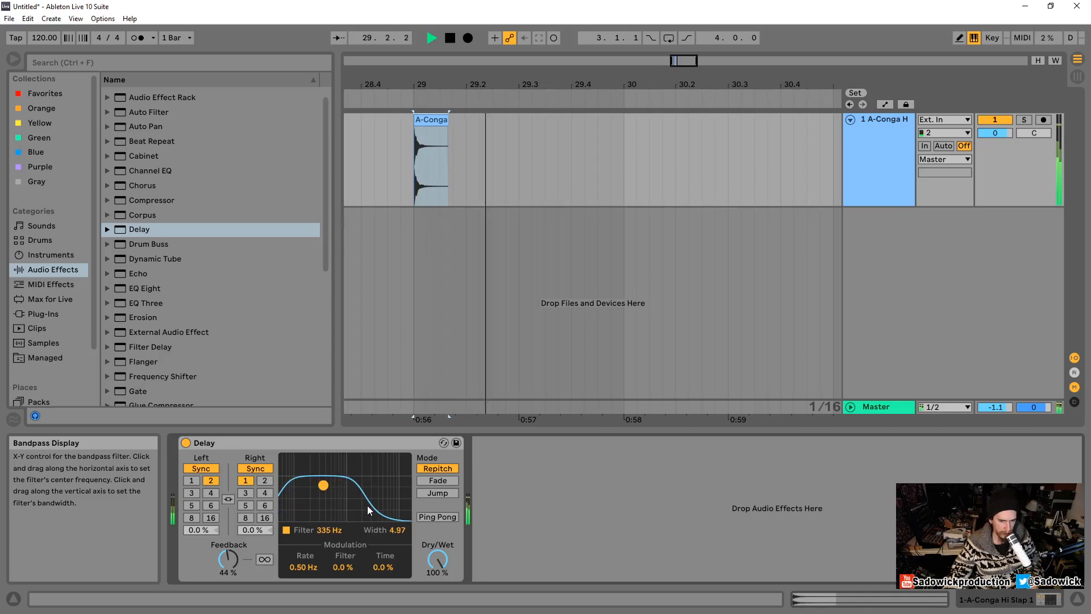
pyautogui.press('space')
# Step: Set the Delay's Dry/Wet to 44%, its left channel to 1 sixteenth and its Feedback to 60%, playing the clip in between
pyautogui.moveTo(434, 560); pyautogui.dragTo(434, 593)
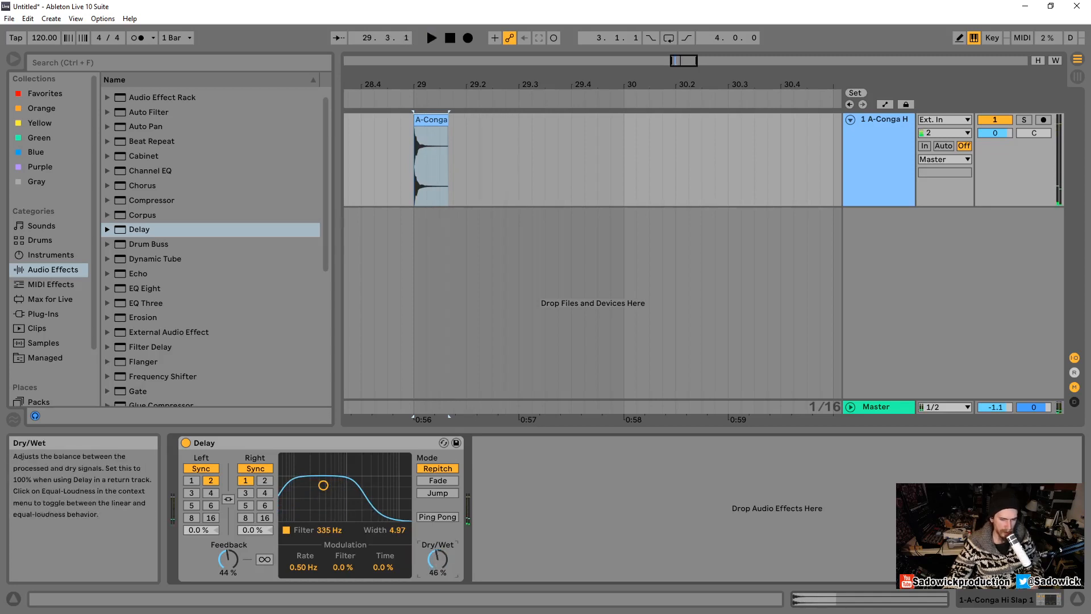
pyautogui.moveTo(439, 556); pyautogui.dragTo(439, 556)
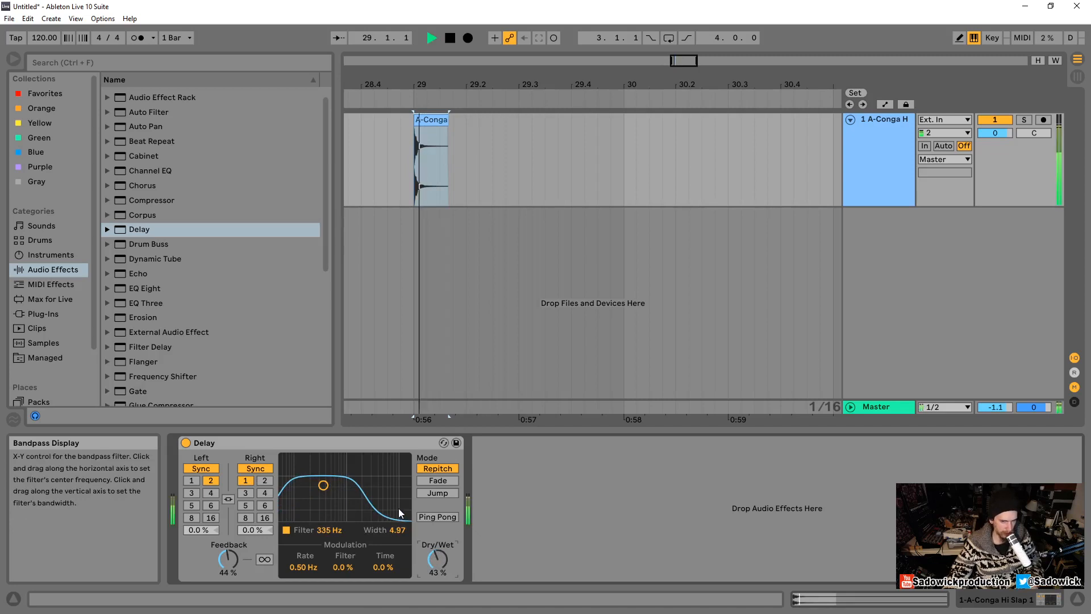
pyautogui.moveTo(435, 560); pyautogui.dragTo(443, 560)
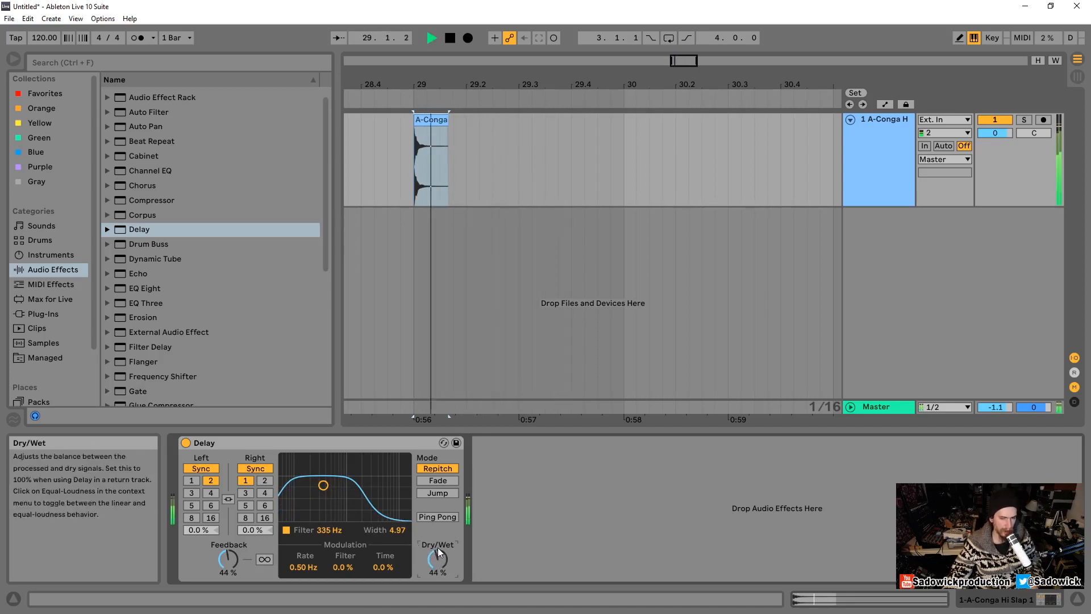
pyautogui.click(191, 482)
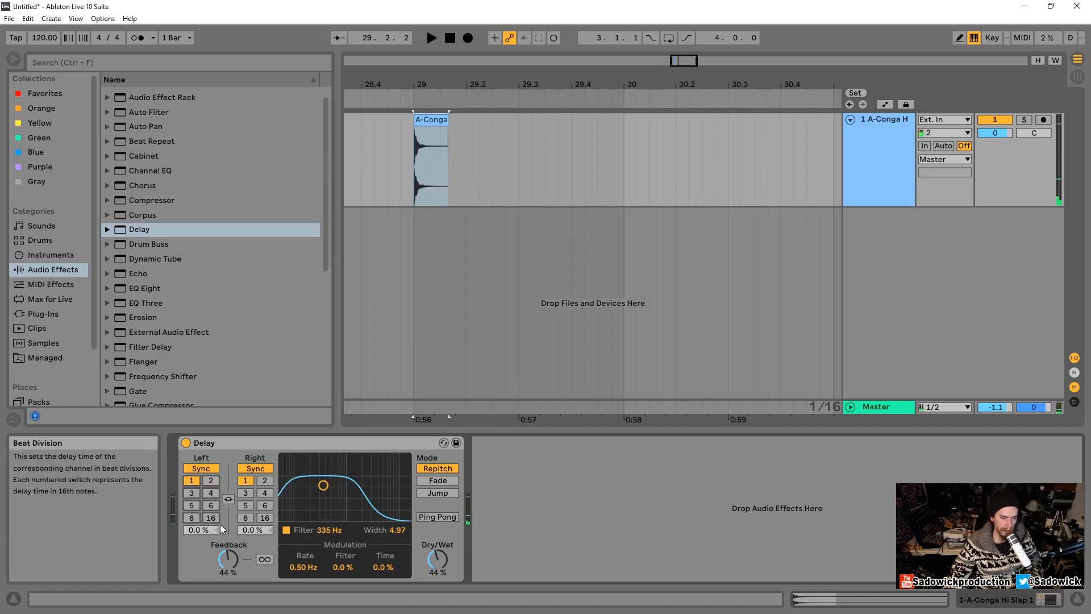
pyautogui.moveTo(228, 559); pyautogui.dragTo(228, 549)
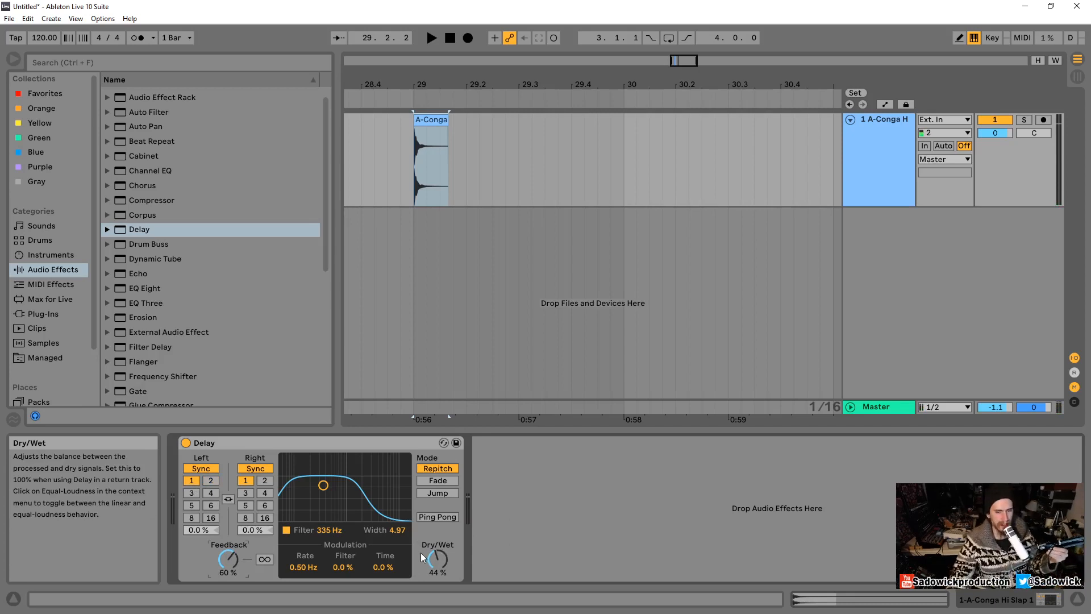
# Step: Raise the Delay's filter to about 13.0 kHz with a width of 6.99 and play the conga clip
pyautogui.moveTo(324, 485); pyautogui.dragTo(401, 471)
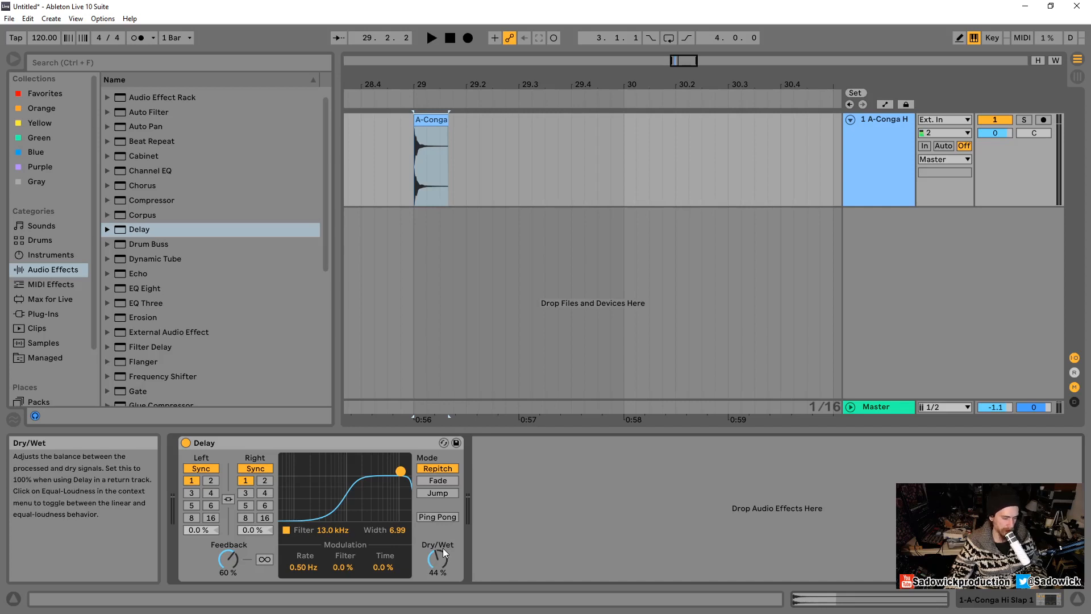
pyautogui.press('space')
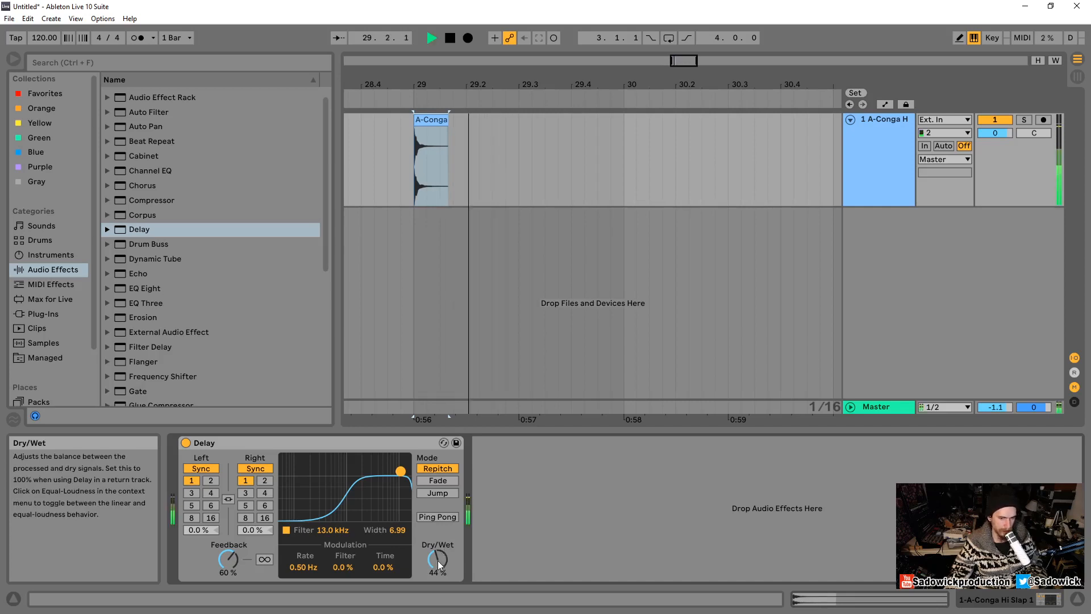
pyautogui.press('space')
# Step: Set the Delay's filter to about 373 Hz with a width of 6.88 and Dry/Wet to 46%, and play the conga clip
pyautogui.moveTo(401, 471); pyautogui.dragTo(325, 472)
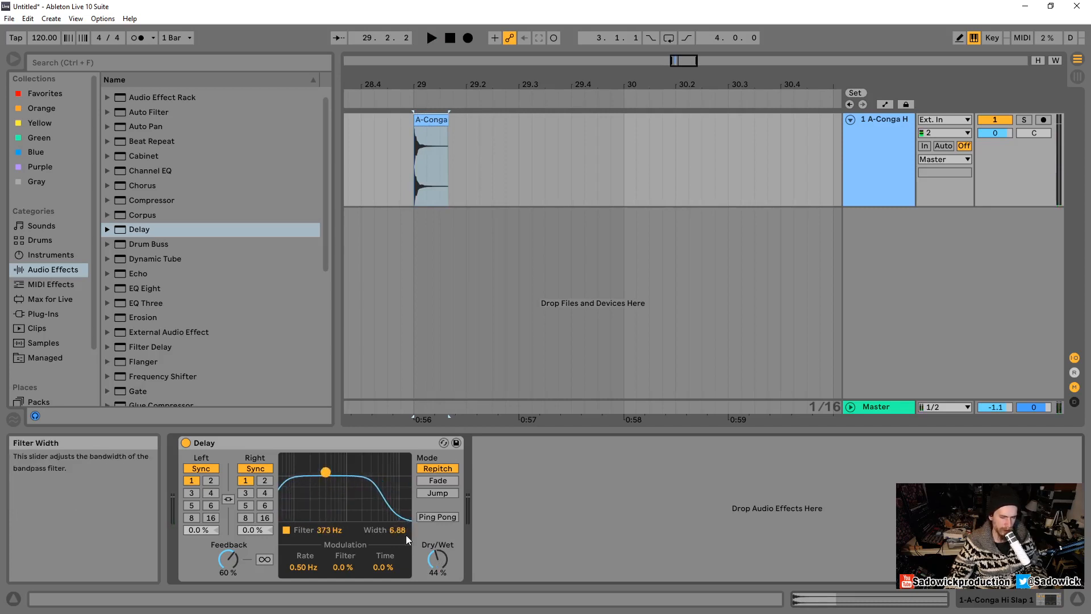
pyautogui.moveTo(438, 558); pyautogui.dragTo(437, 555)
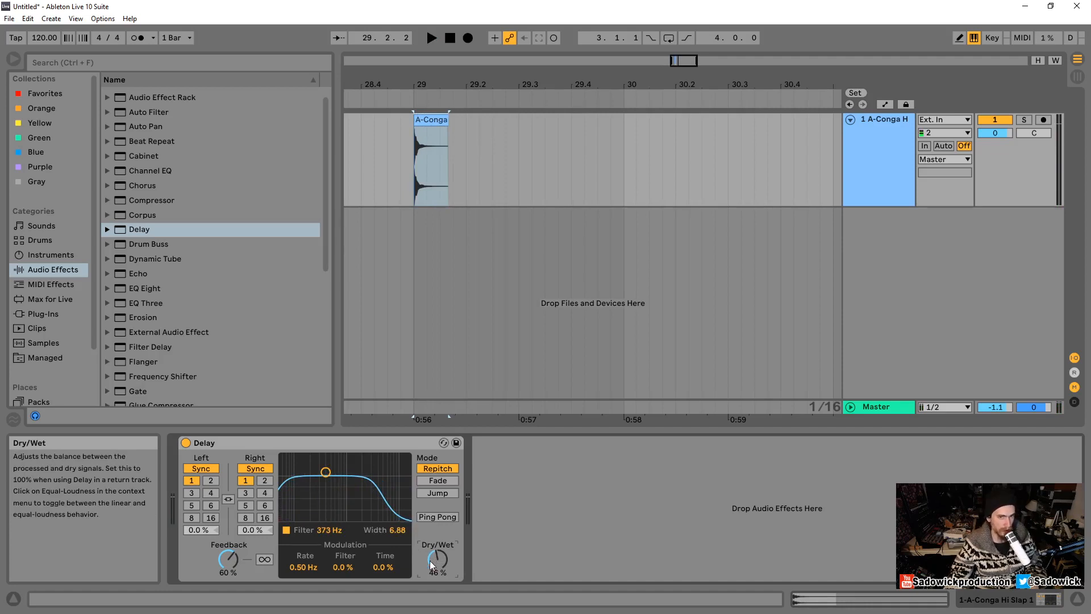
pyautogui.press('space')
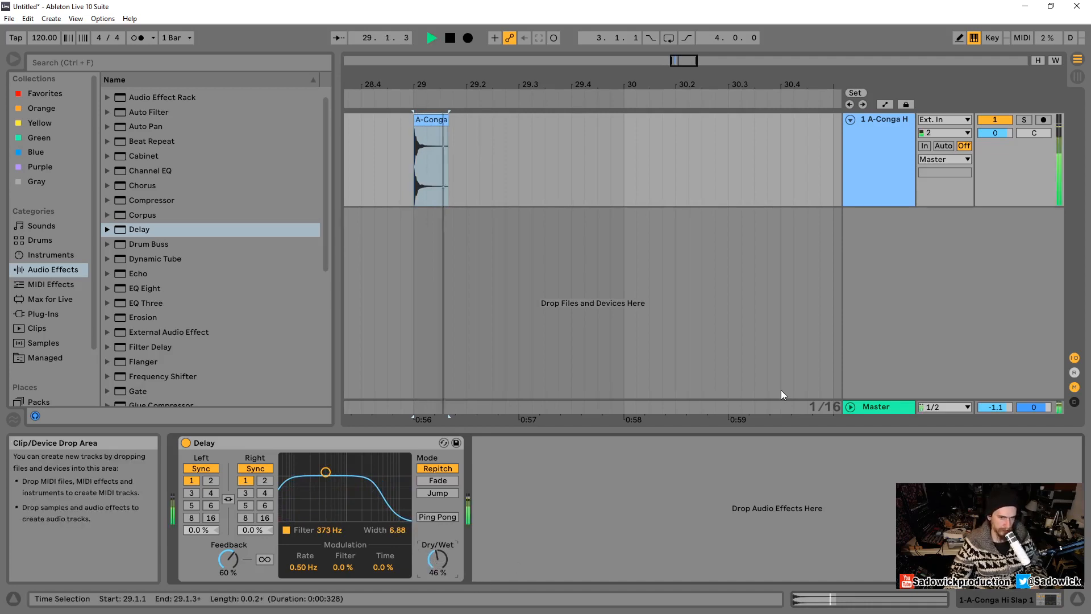
pyautogui.press('space')
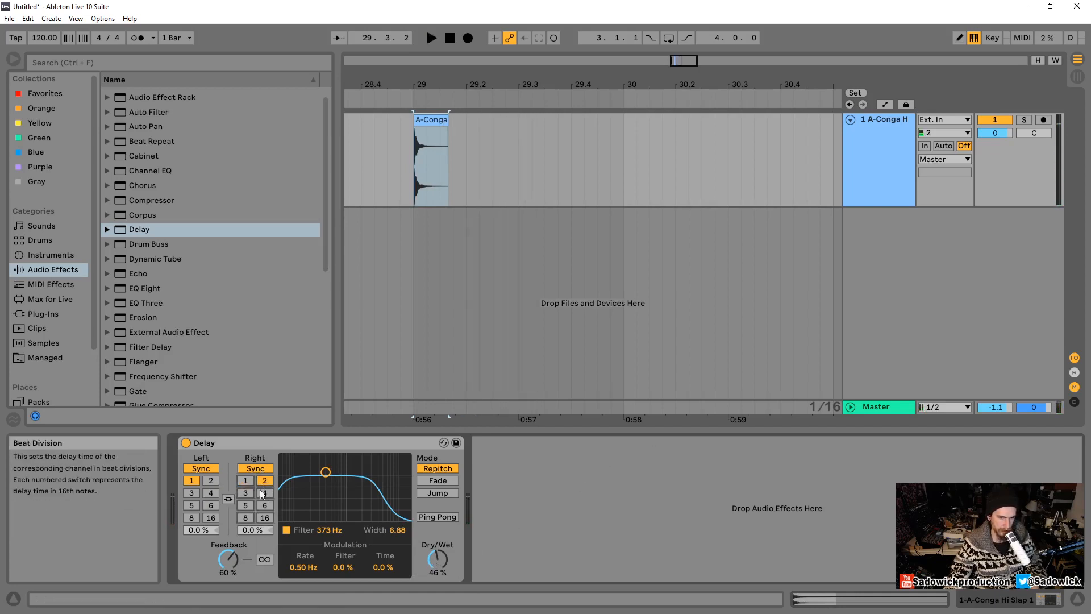
# Step: Set the Delay's right channel to 3 sixteenths and play the clip, then enable Ping Pong and play it again
pyautogui.click(245, 493)
pyautogui.press('space')
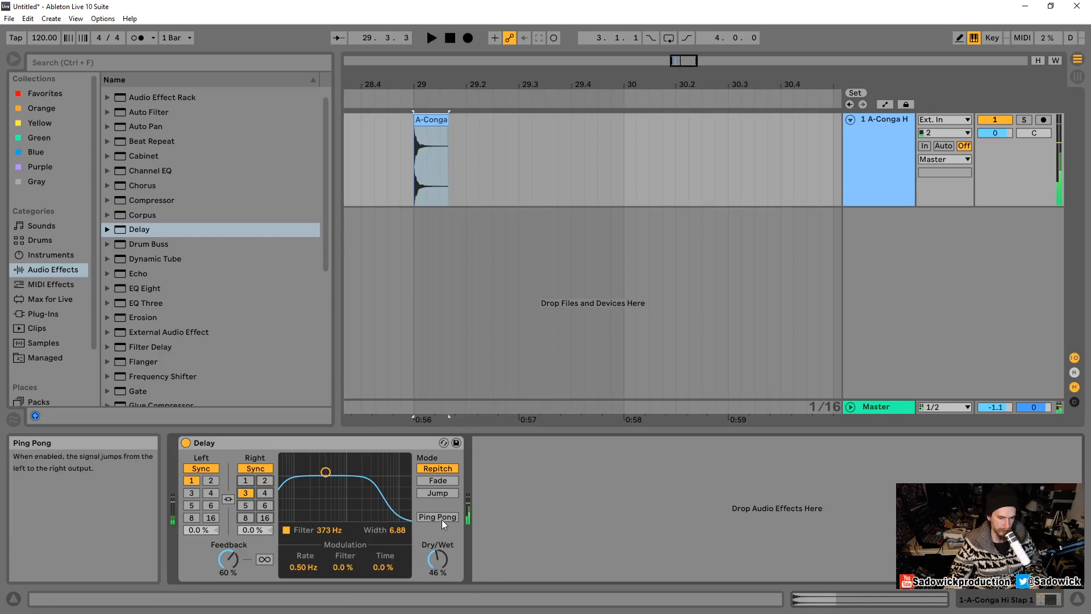
pyautogui.click(437, 516)
pyautogui.press('space')
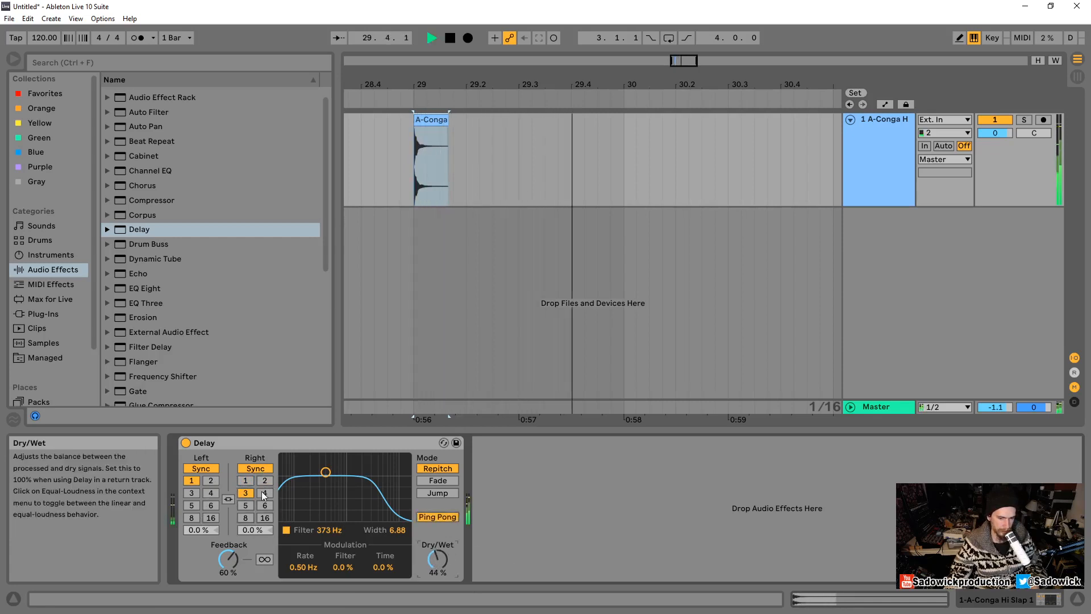
# Step: Set the Delay's right channel to 2 sixteenths, play the conga clip with Ping Pong, and link both channels at 1 sixteenth
pyautogui.click(265, 482)
pyautogui.press('space')
pyautogui.press('space')
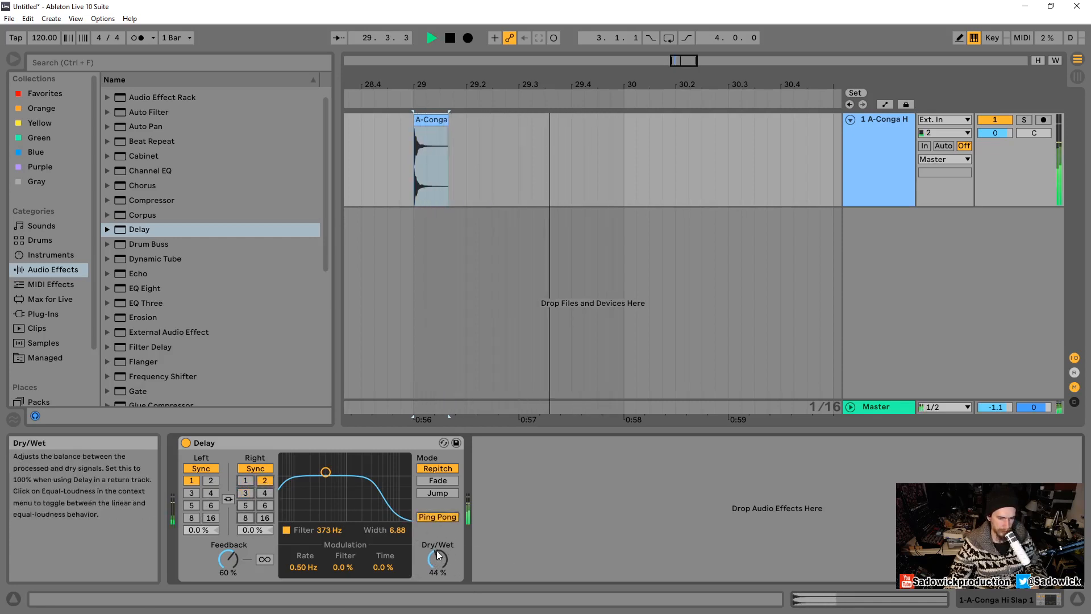
pyautogui.press('space')
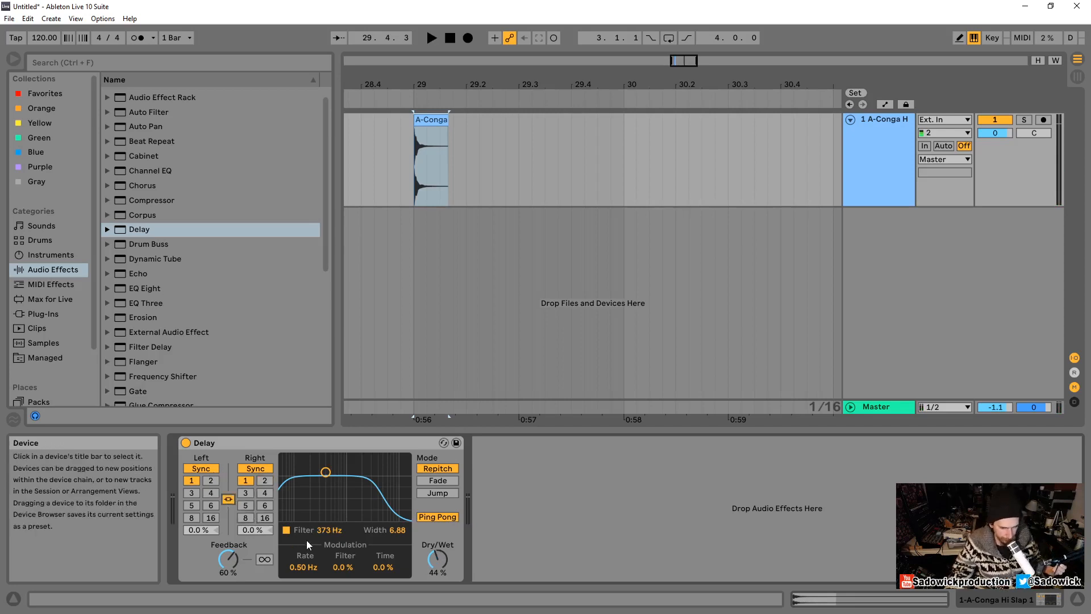
# Step: Turn off the Delay's Ping Pong option and set its Feedback to 48%
pyautogui.click(436, 517)
pyautogui.moveTo(228, 559); pyautogui.dragTo(228, 564)
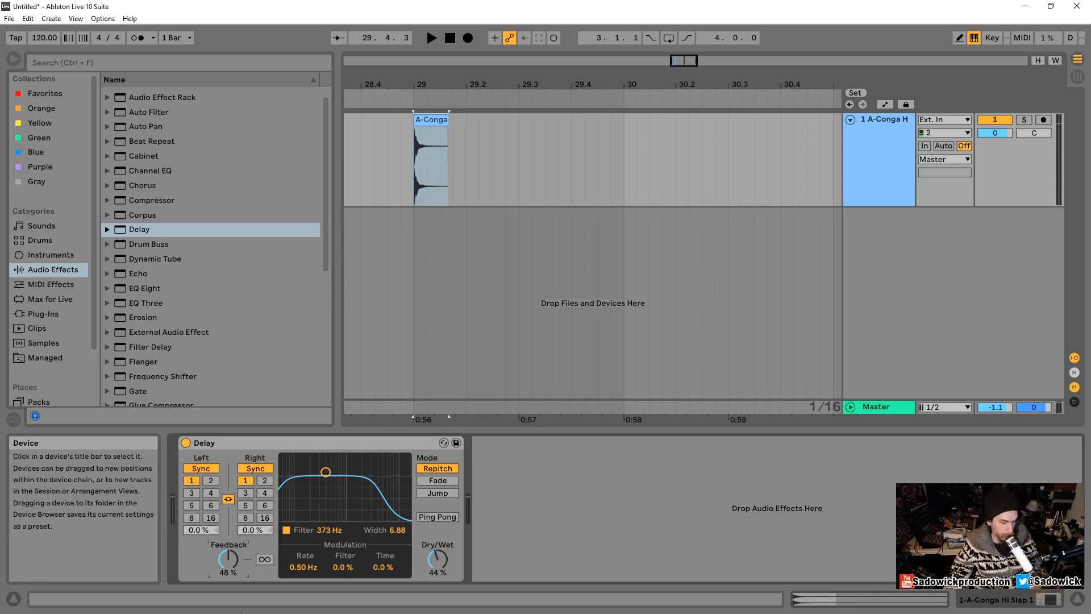
# Step: Set both the left and right Delay offsets to -33% and play the conga clip
pyautogui.moveTo(203, 534); pyautogui.dragTo(251, 559)
pyautogui.click(192, 530)
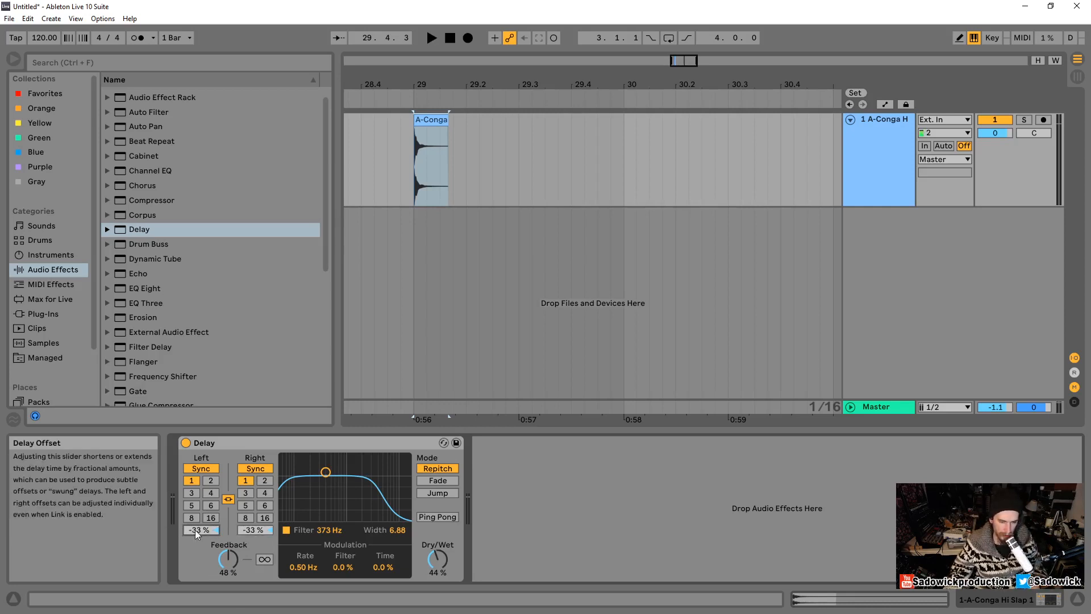
pyautogui.click(251, 529)
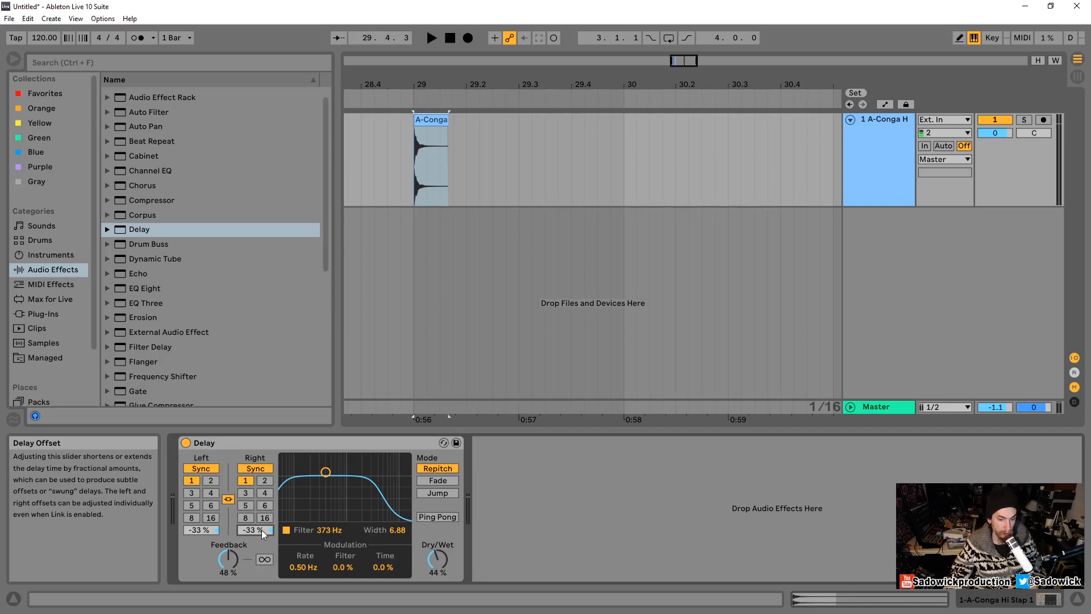
pyautogui.press('space')
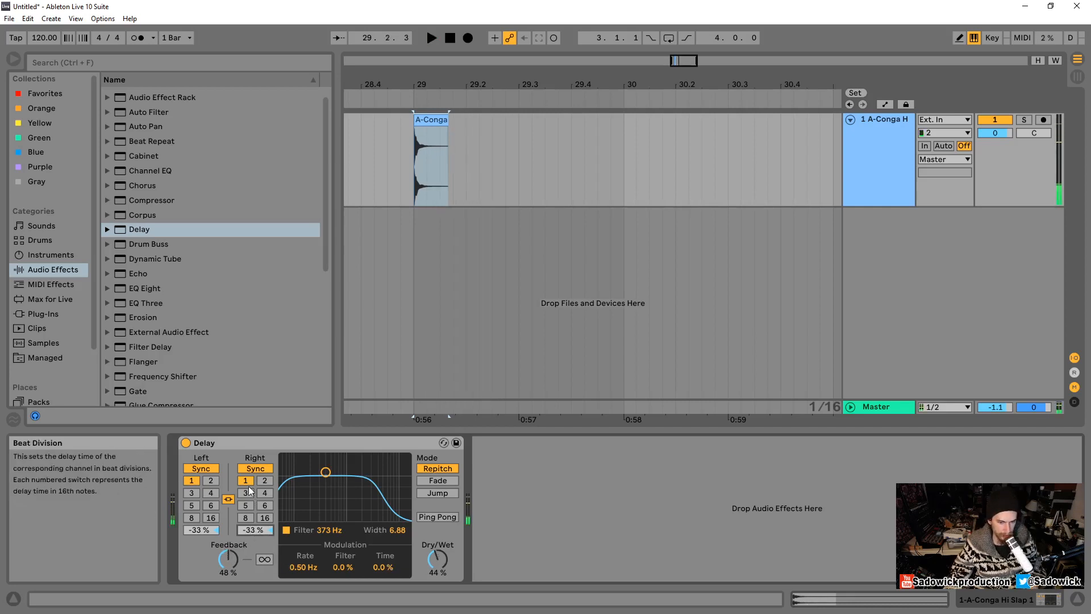
# Step: Set the linked Delay channels to 2 sixteenths and play the conga clip with the offset timing
pyautogui.click(210, 481)
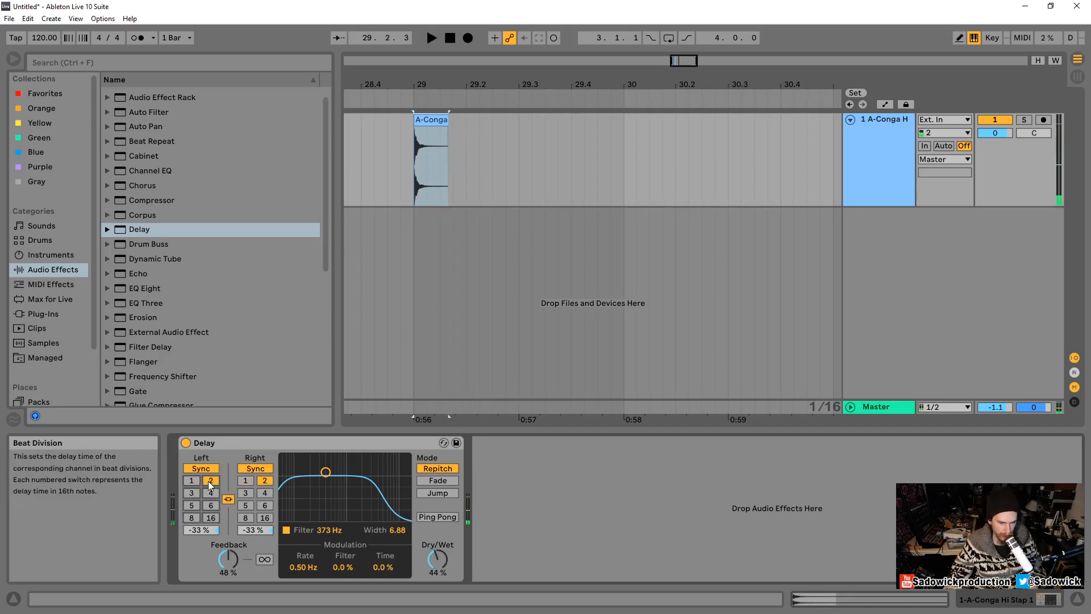
pyautogui.press('space')
pyautogui.press('space')
# Step: Reset both the left and right Delay offsets to 0.0% and play the conga clip for comparison
pyautogui.doubleClick(202, 531)
pyautogui.doubleClick(259, 531)
pyautogui.press('space')
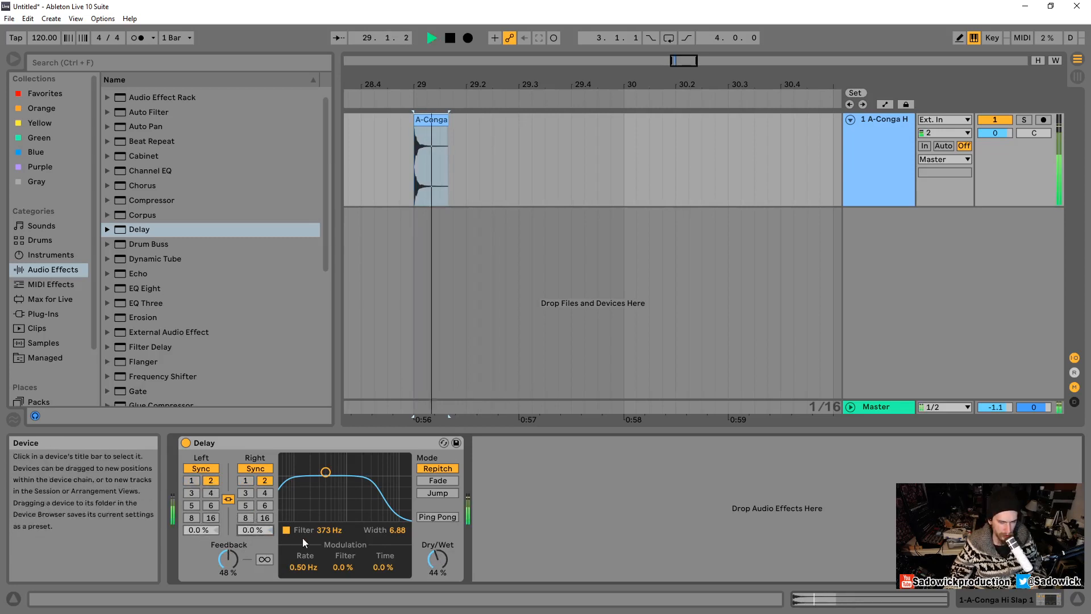
pyautogui.press('space')
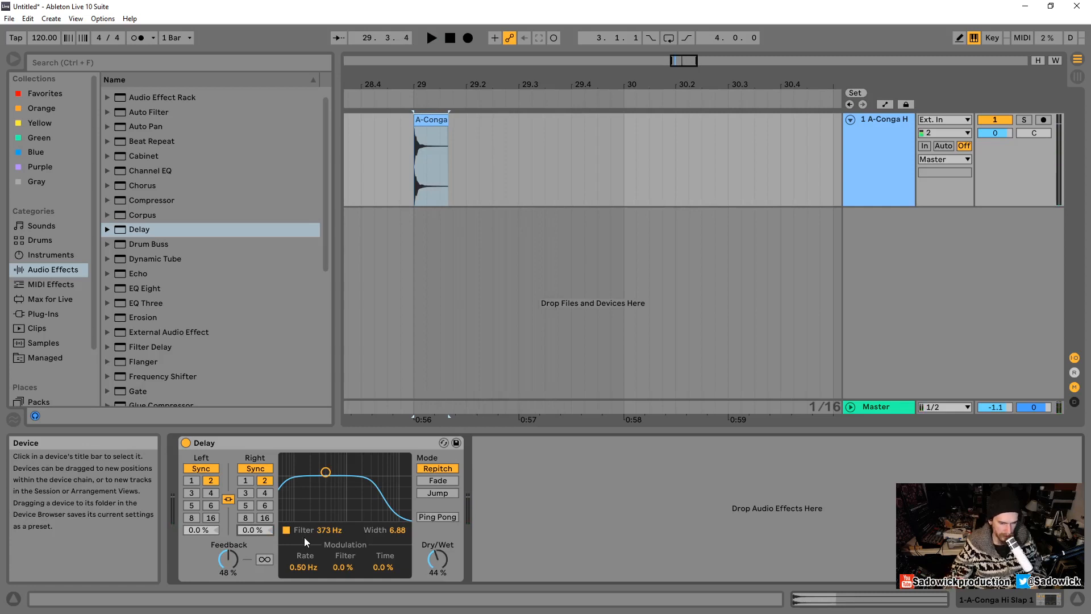
# Step: Return both the left and right Delay offsets to -33%
pyautogui.moveTo(202, 531); pyautogui.dragTo(202, 559)
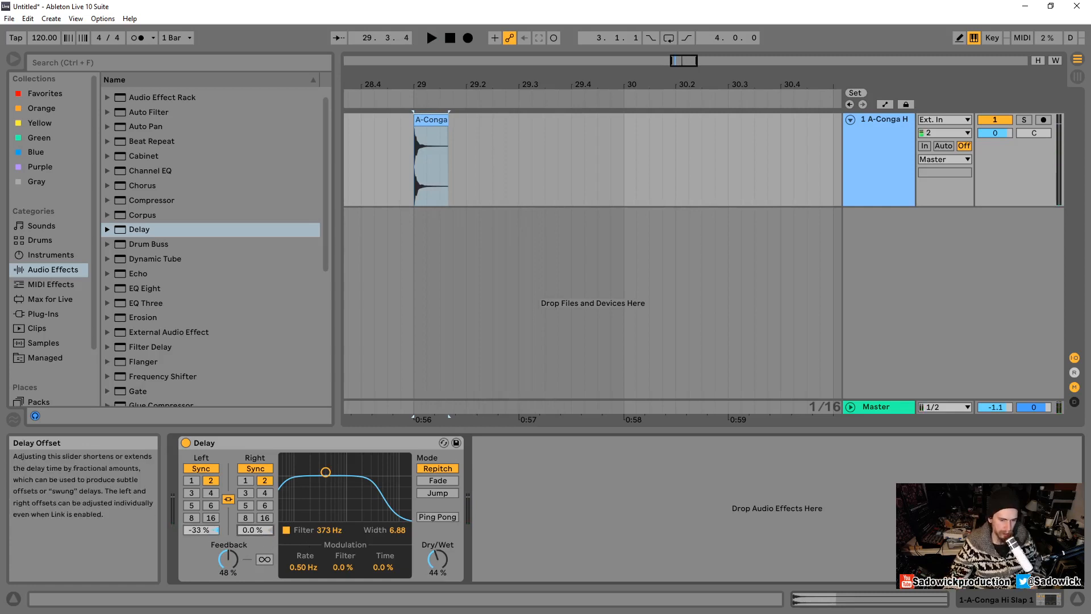
pyautogui.moveTo(256, 530); pyautogui.dragTo(256, 560)
# Step: Switch the arrangement's fixed 1/16 grid to a triplet grid
pyautogui.rightClick(427, 250)
pyautogui.click(414, 263)
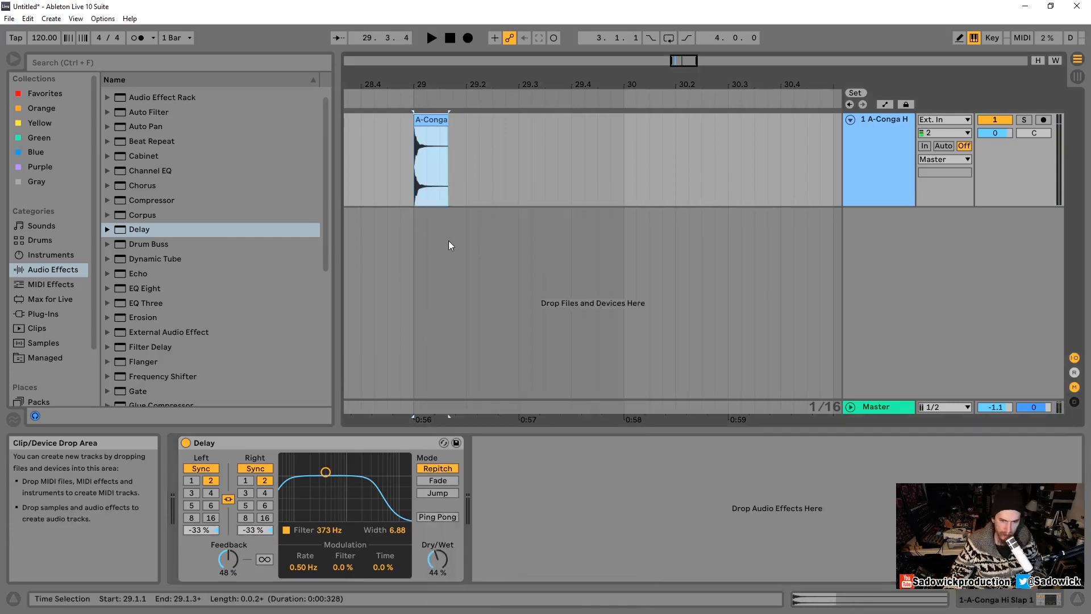
pyautogui.rightClick(485, 134)
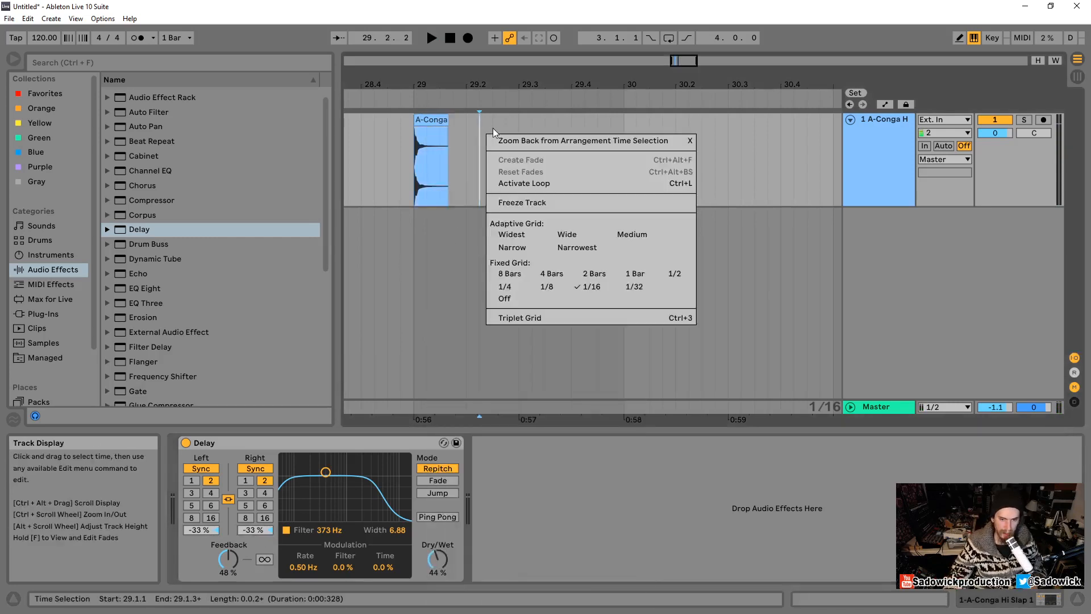
pyautogui.click(517, 318)
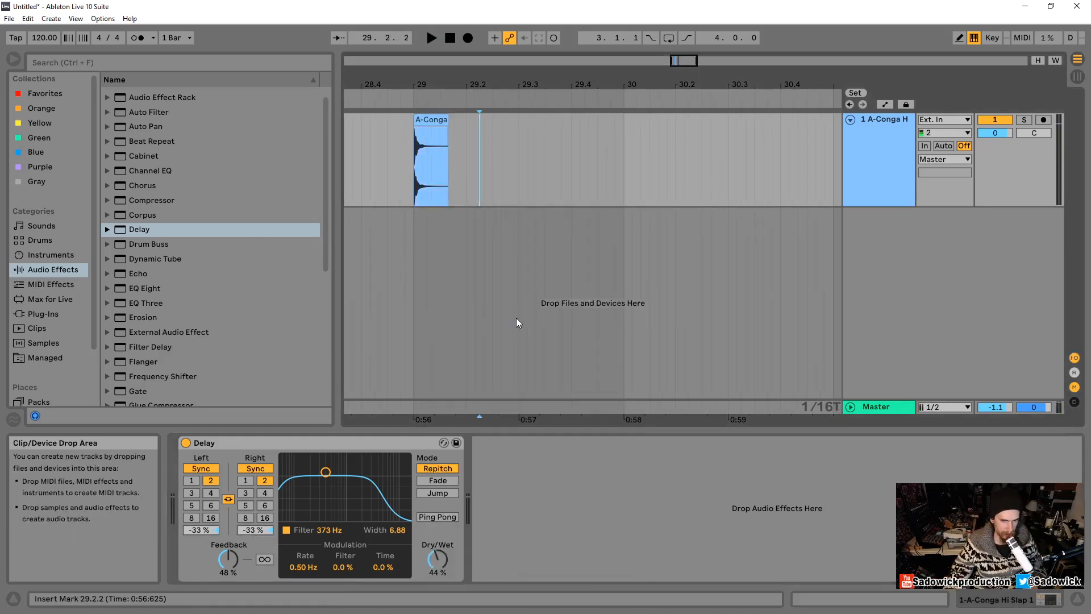
pyautogui.moveTo(436, 84); pyautogui.dragTo(439, 108)
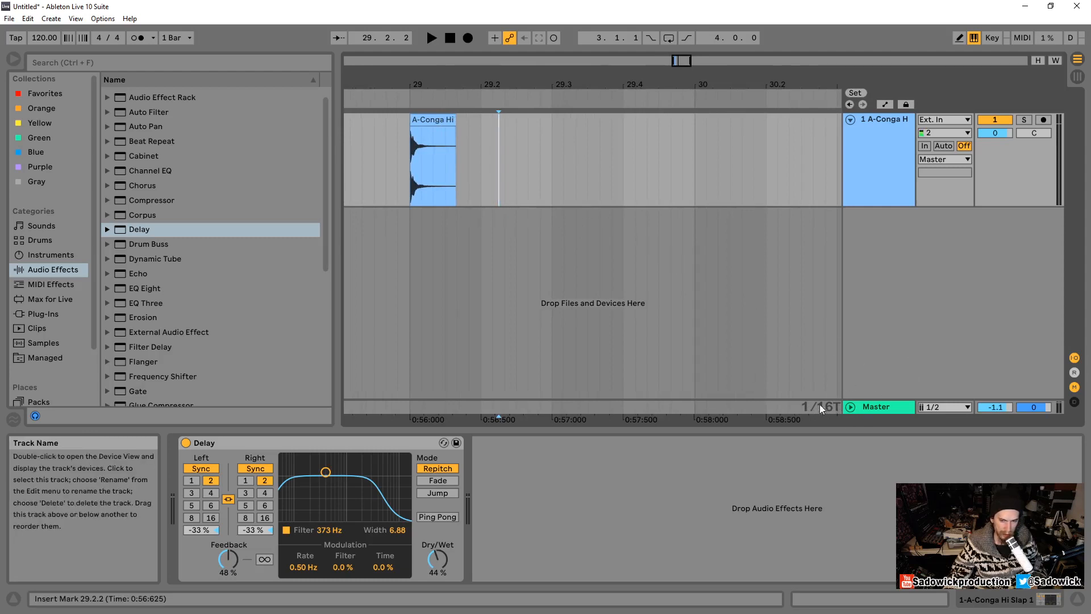
# Step: Turn the triplet grid off to return the arrangement to the regular 1/16 grid
pyautogui.rightClick(469, 230)
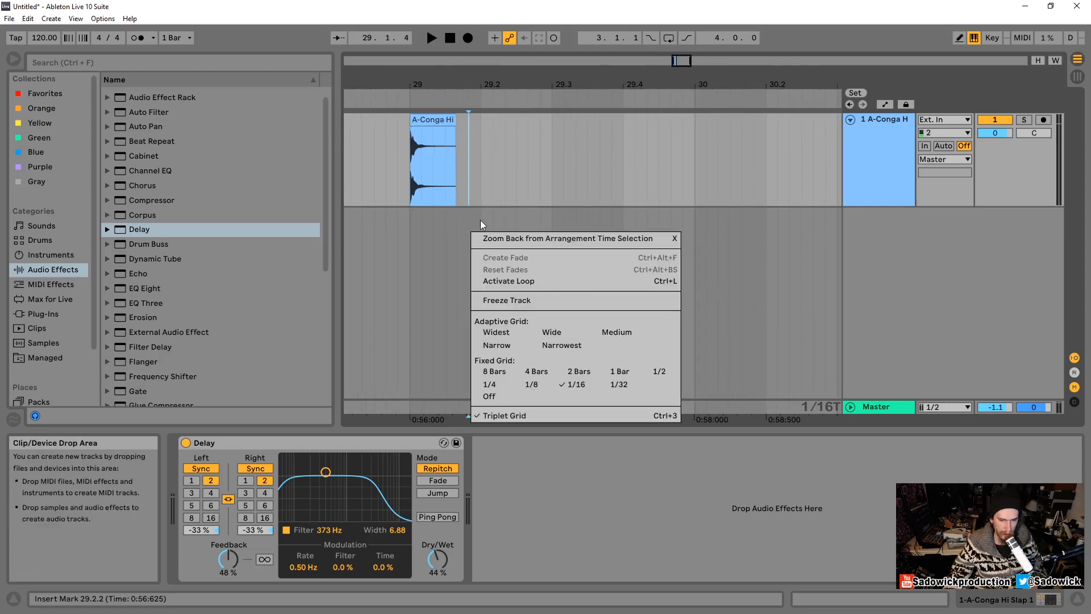
pyautogui.click(514, 415)
pyautogui.moveTo(482, 90); pyautogui.dragTo(480, 83)
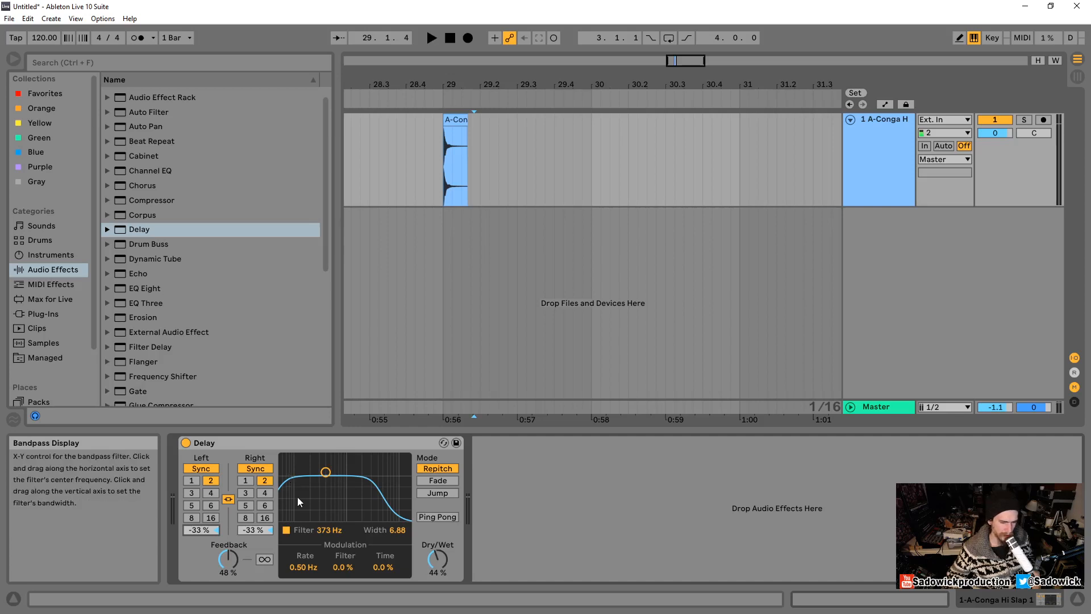
# Step: Reset both the left and right Delay offsets to 0.0% and set Feedback to 50%
pyautogui.doubleClick(202, 530)
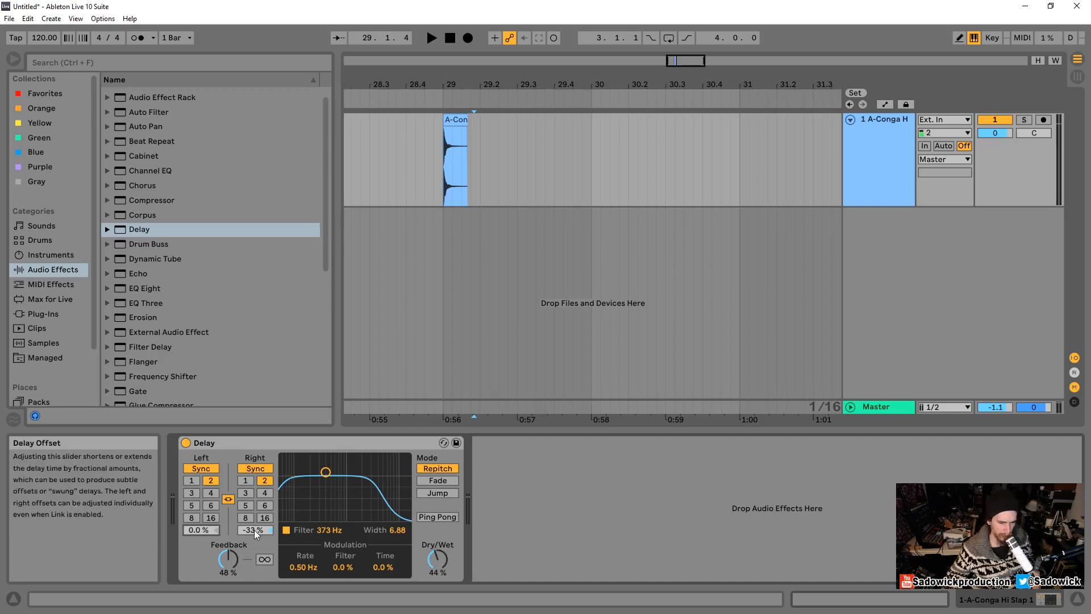
pyautogui.doubleClick(254, 530)
pyautogui.moveTo(228, 559); pyautogui.dragTo(228, 556)
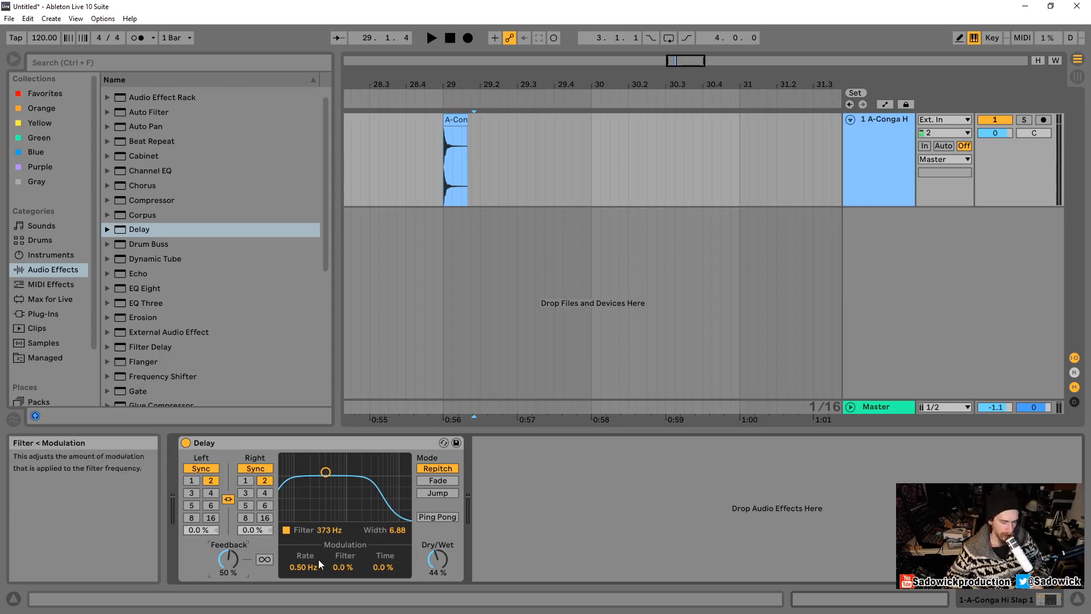
# Step: Set the Delay's bandpass filter to 387 Hz with a width of 6.32 and its modulation Rate to 0.77 Hz
pyautogui.moveTo(326, 473); pyautogui.dragTo(326, 475)
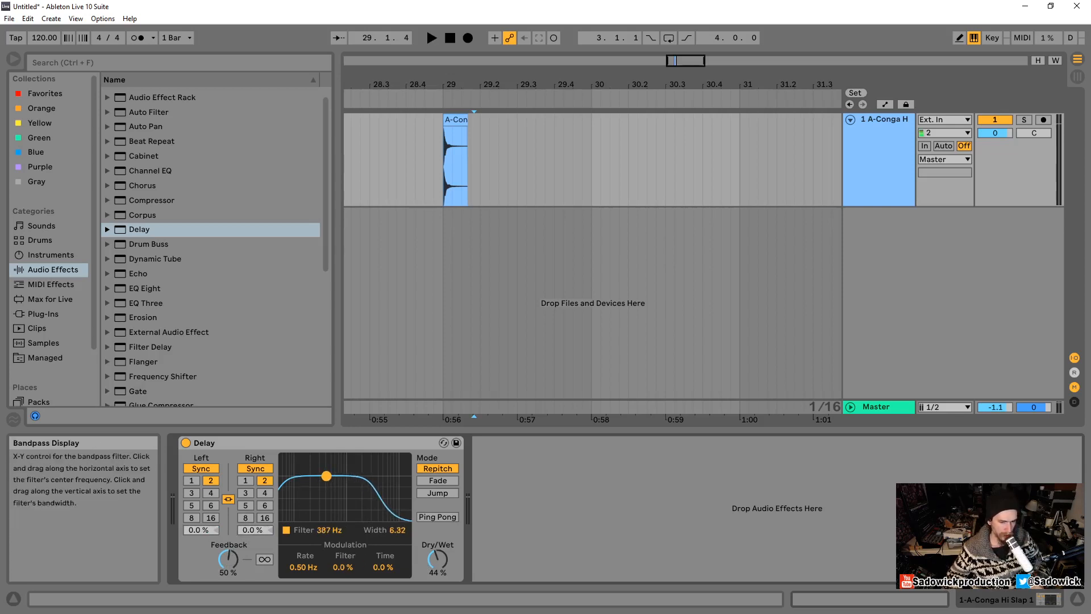
pyautogui.click(303, 567)
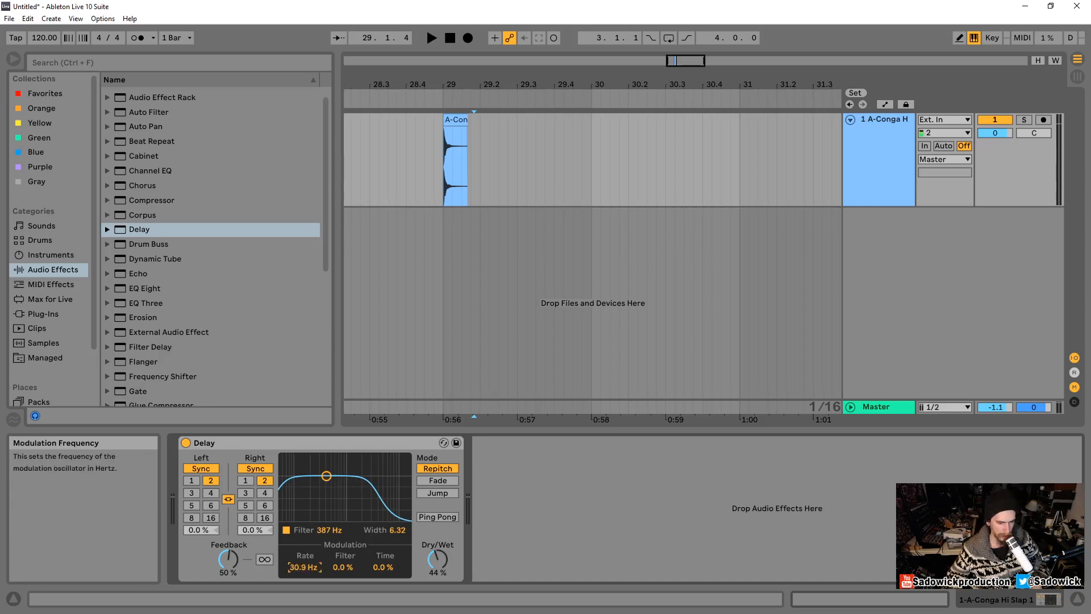
pyautogui.moveTo(302, 565); pyautogui.dragTo(302, 611)
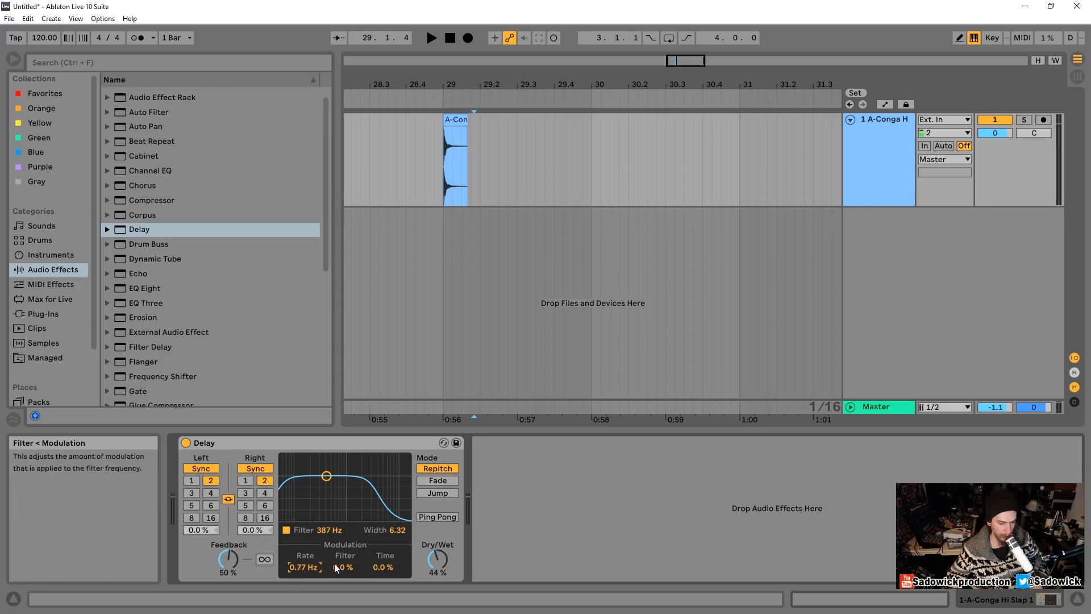
# Step: Set Dry/Wet to 100% and the filter modulation amount to 32%, playing the conga clip from its start
pyautogui.moveTo(438, 559); pyautogui.dragTo(437, 535)
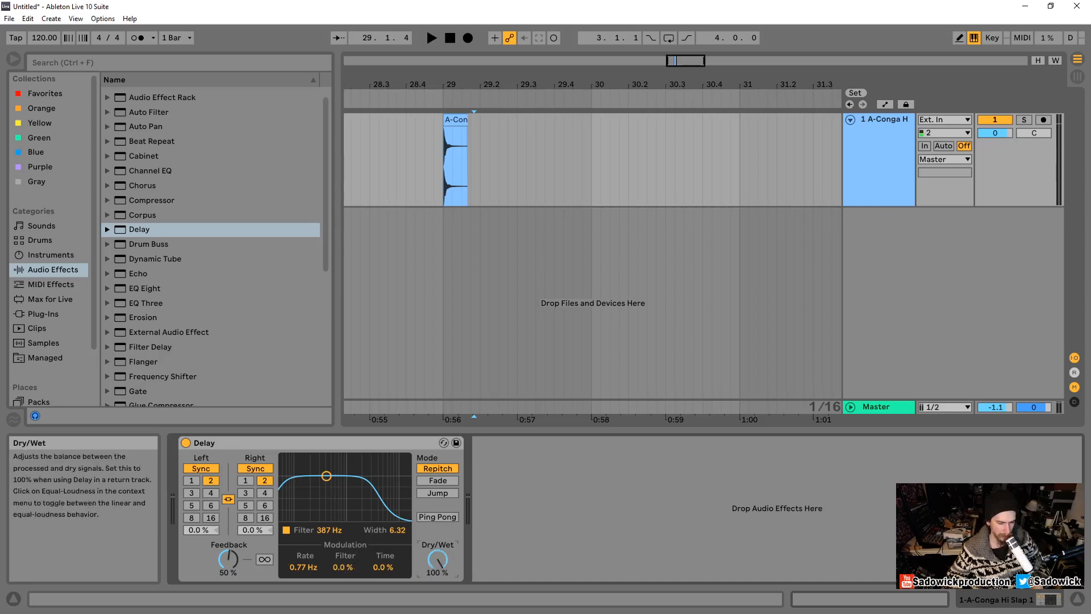
pyautogui.moveTo(343, 567); pyautogui.dragTo(343, 549)
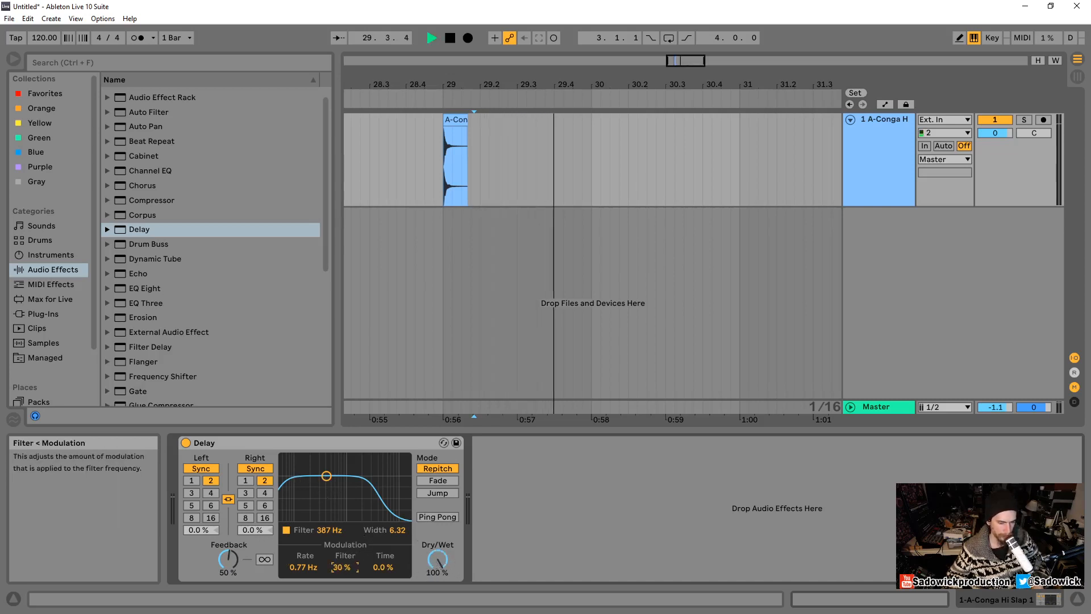
pyautogui.click(442, 146)
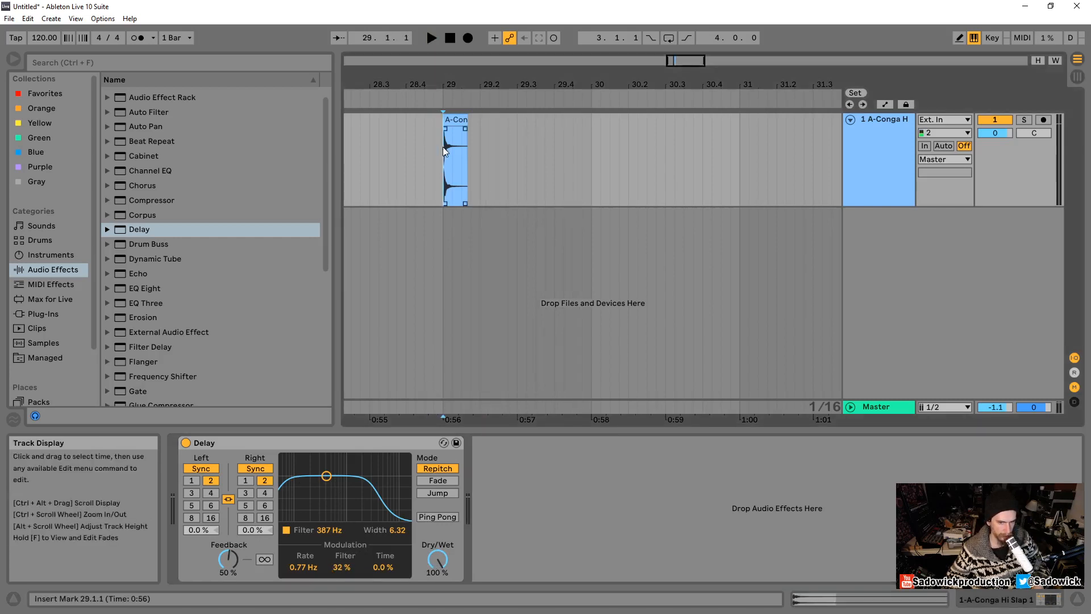
pyautogui.press('space')
pyautogui.press('space')
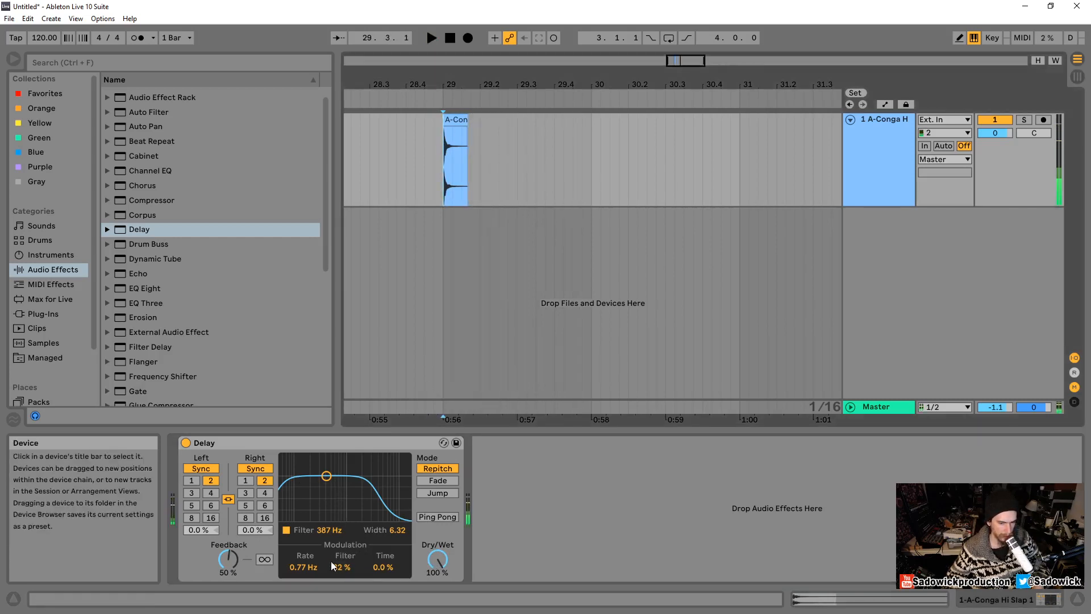
# Step: Raise the filter modulation to 65% and narrow the bandpass to 402 Hz, width 1.39, while playing the conga clip
pyautogui.moveTo(335, 566); pyautogui.dragTo(336, 548)
pyautogui.press('space')
pyautogui.moveTo(327, 476); pyautogui.dragTo(327, 510)
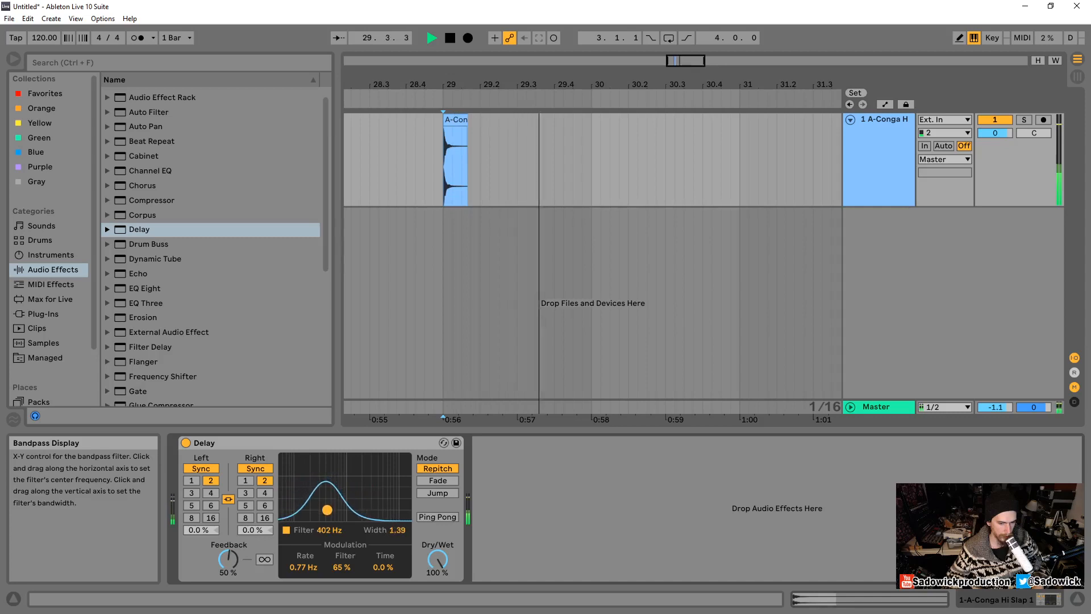
pyautogui.press('space')
# Step: Try faster modulation Rates while repeatedly playing the conga clip, settling on 8.45 Hz
pyautogui.moveTo(298, 568); pyautogui.dragTo(299, 541)
pyautogui.press('space')
pyautogui.press('space')
pyautogui.press('space')
pyautogui.press('space')
pyautogui.press('space')
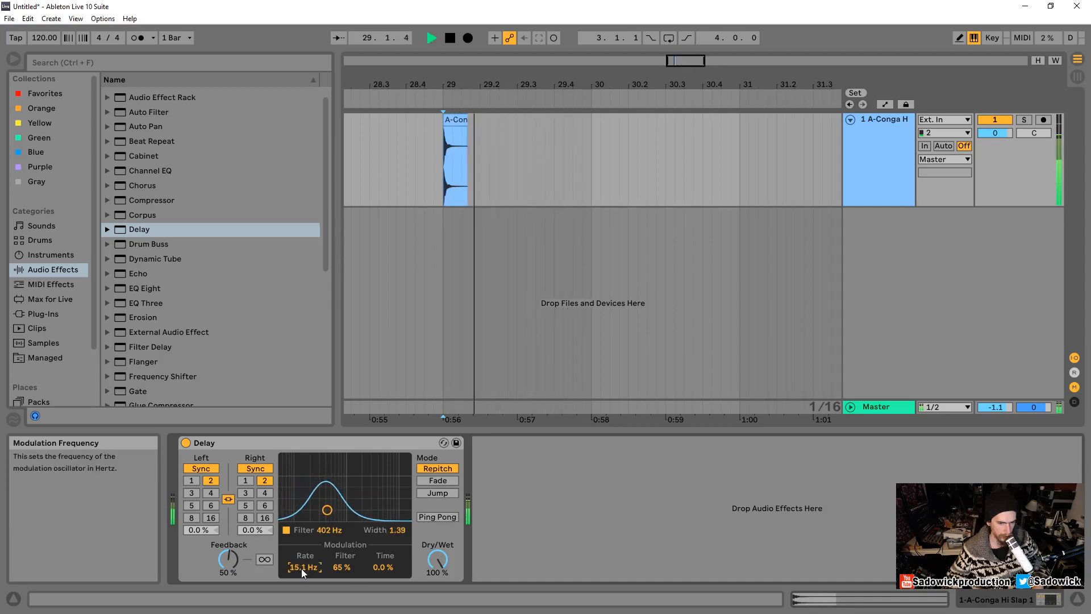
pyautogui.press('space')
pyautogui.press('space')
pyautogui.press('space')
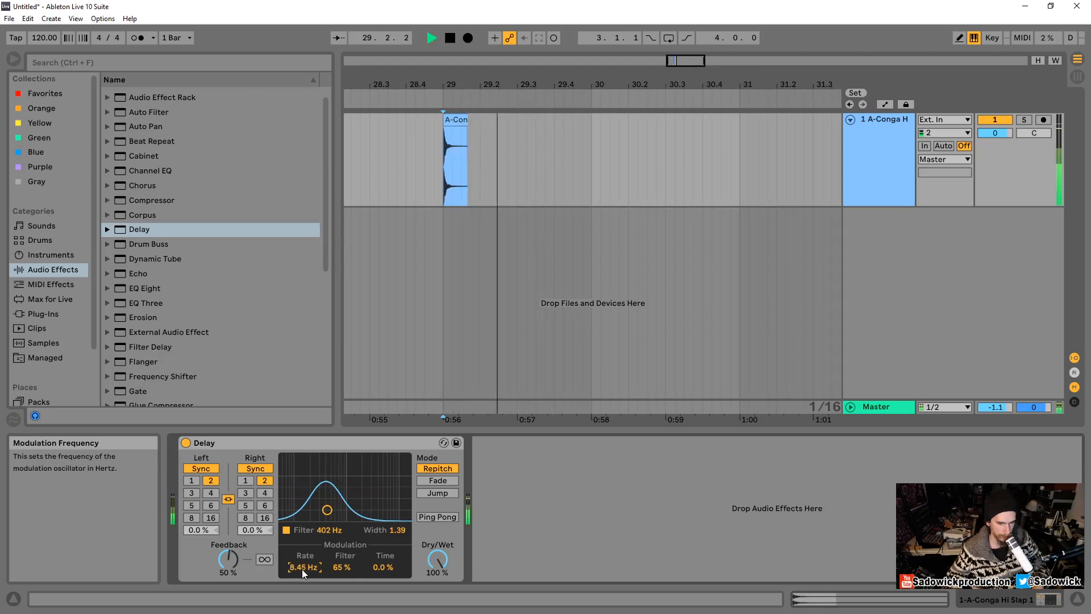
pyautogui.press('space')
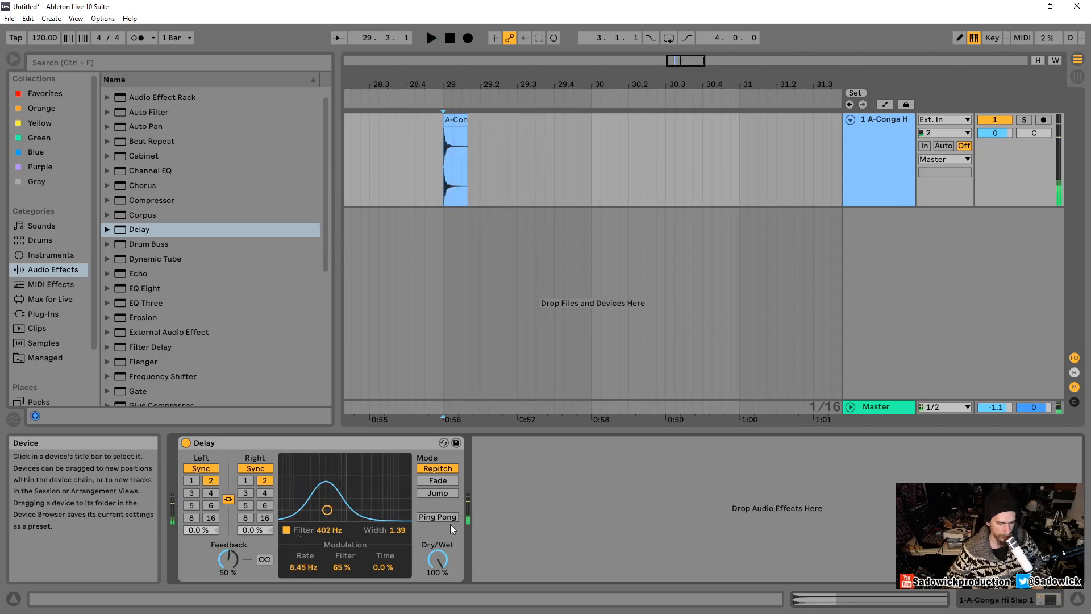
# Step: Enable Ping Pong, raise Feedback to 68%, and play the conga clip
pyautogui.click(439, 517)
pyautogui.moveTo(227, 560); pyautogui.dragTo(228, 540)
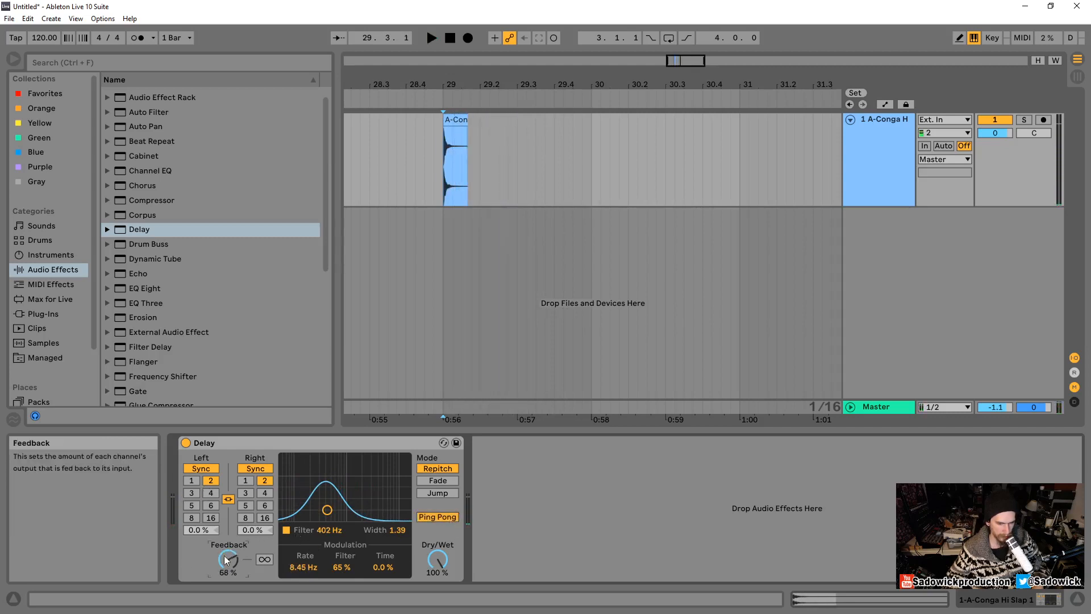
pyautogui.press('space')
pyautogui.press('space')
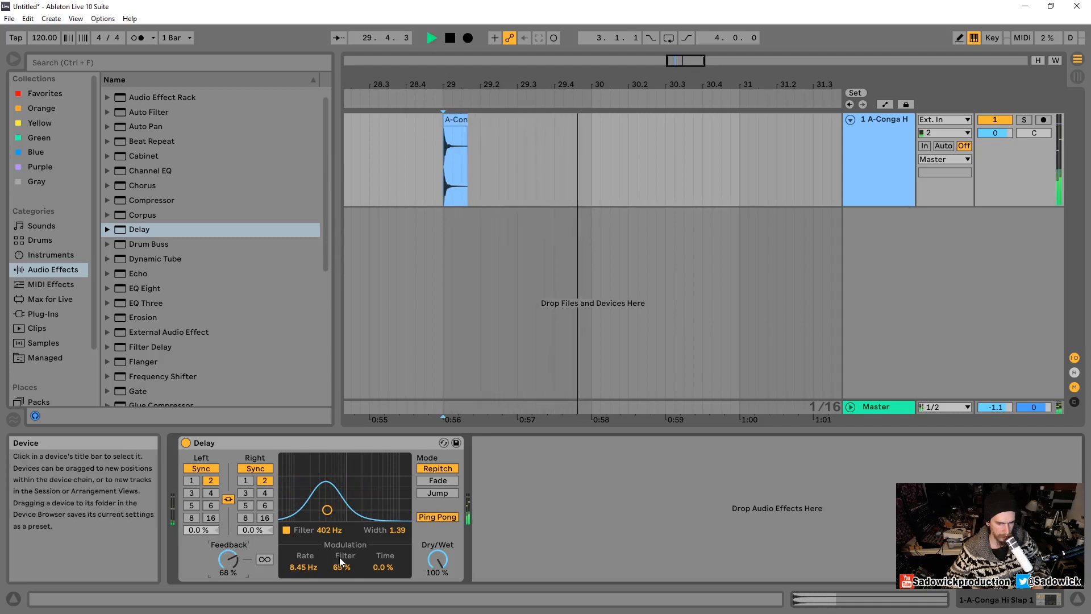
# Step: Lower the filter modulation to 48% and set the bandpass to 646 Hz, width 2.51, while playing the conga clip
pyautogui.moveTo(342, 567); pyautogui.dragTo(342, 576)
pyautogui.moveTo(328, 518); pyautogui.dragTo(338, 511)
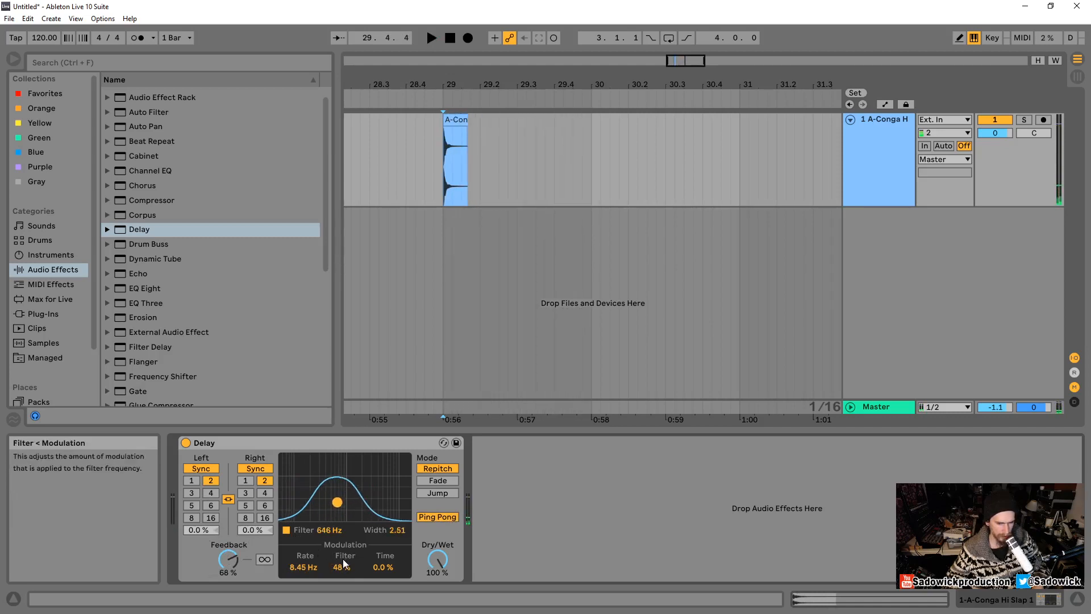
pyautogui.press('space')
pyautogui.press('space')
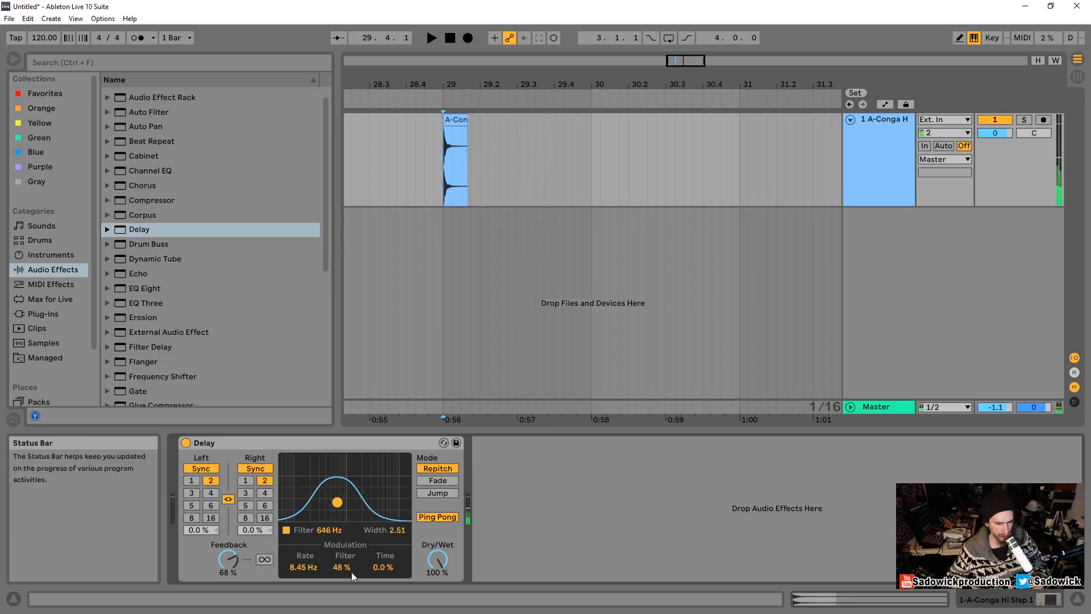
# Step: Reset the Delay's filter modulation to 0.0% and set its Time modulation to 6.3%
pyautogui.click(340, 567)
pyautogui.press('Delete')
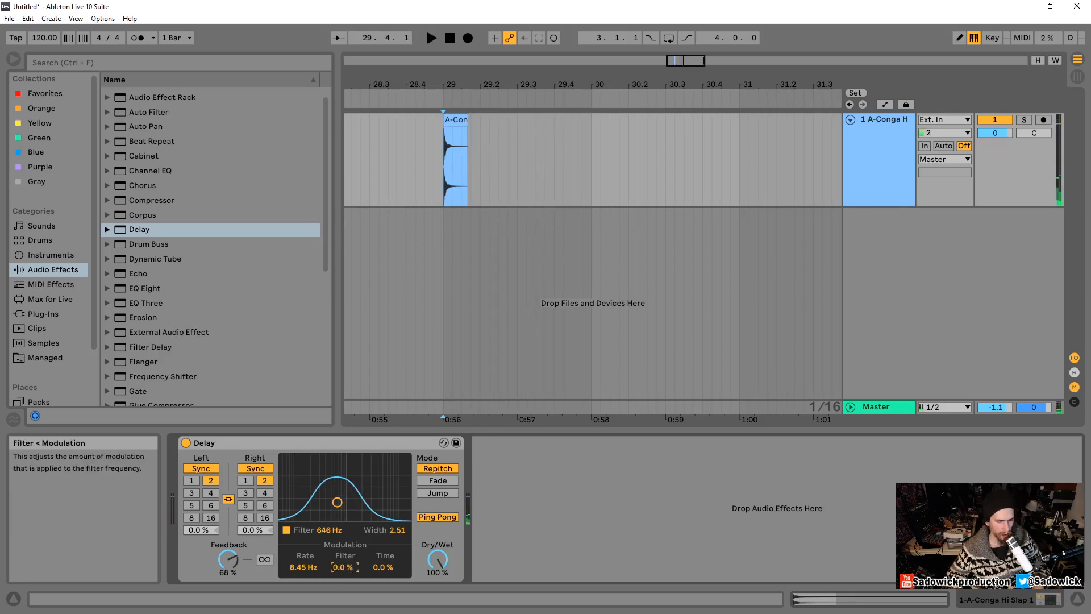
pyautogui.click(380, 567)
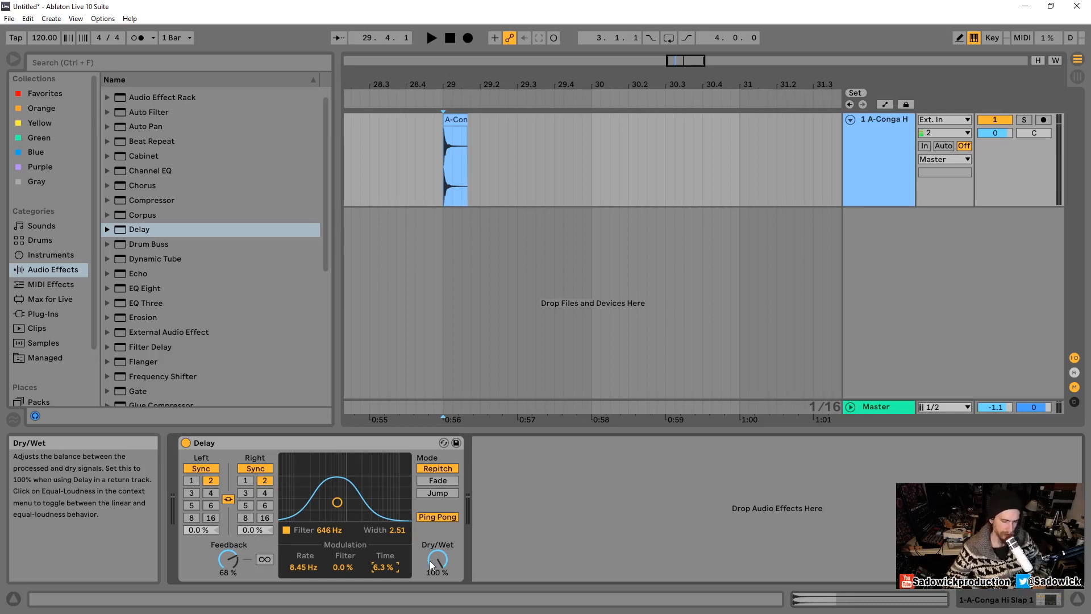
# Step: Widen the bandpass filter to 1.12 kHz, width 4.75, and set the Time modulation to 13%
pyautogui.moveTo(341, 504); pyautogui.dragTo(349, 490)
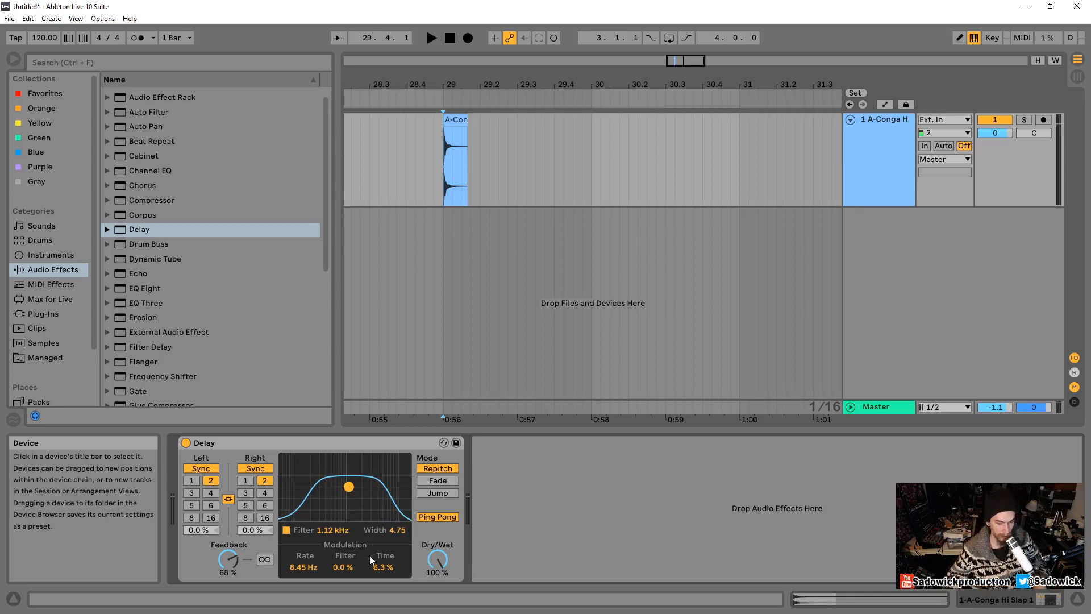
pyautogui.moveTo(381, 568); pyautogui.dragTo(381, 560)
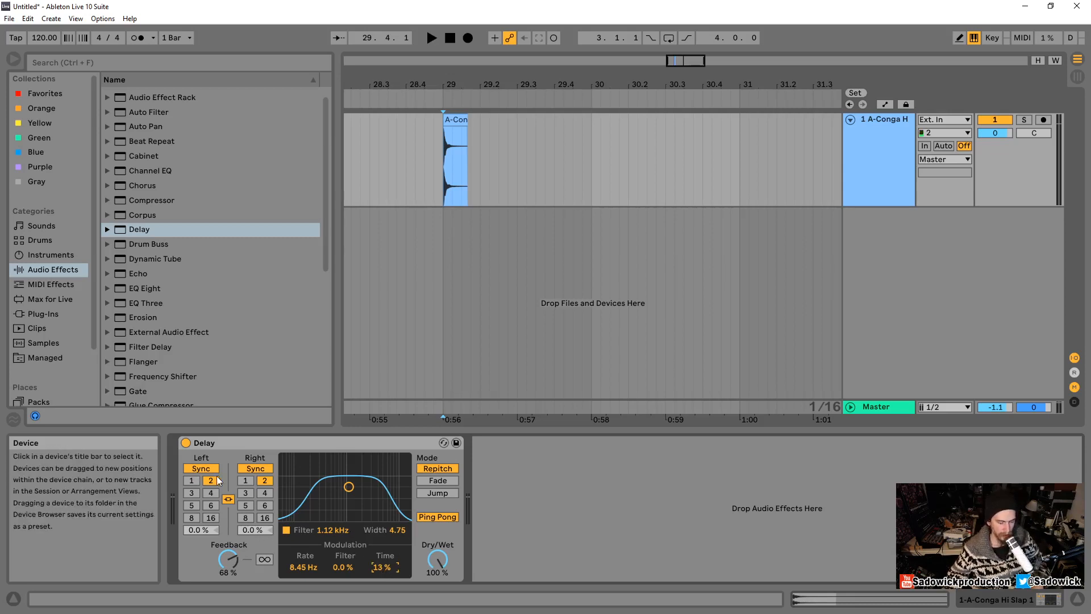
# Step: Raise the Time modulation to 95% during playback and replay the conga clip from its start
pyautogui.press('space')
pyautogui.moveTo(387, 569); pyautogui.dragTo(388, 522)
pyautogui.press('space')
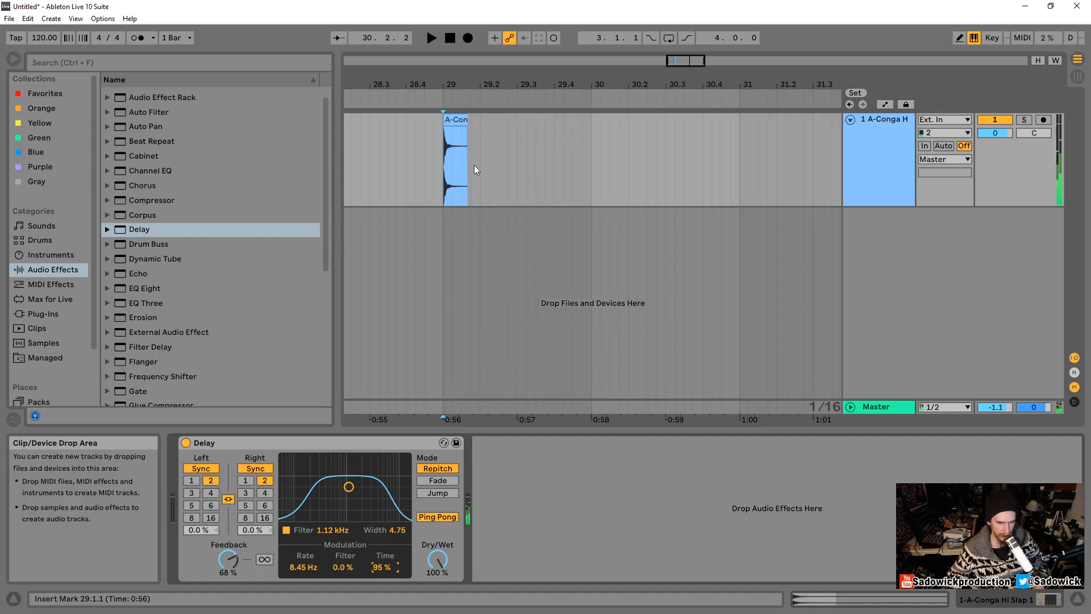
pyautogui.click(448, 119)
pyautogui.press('space')
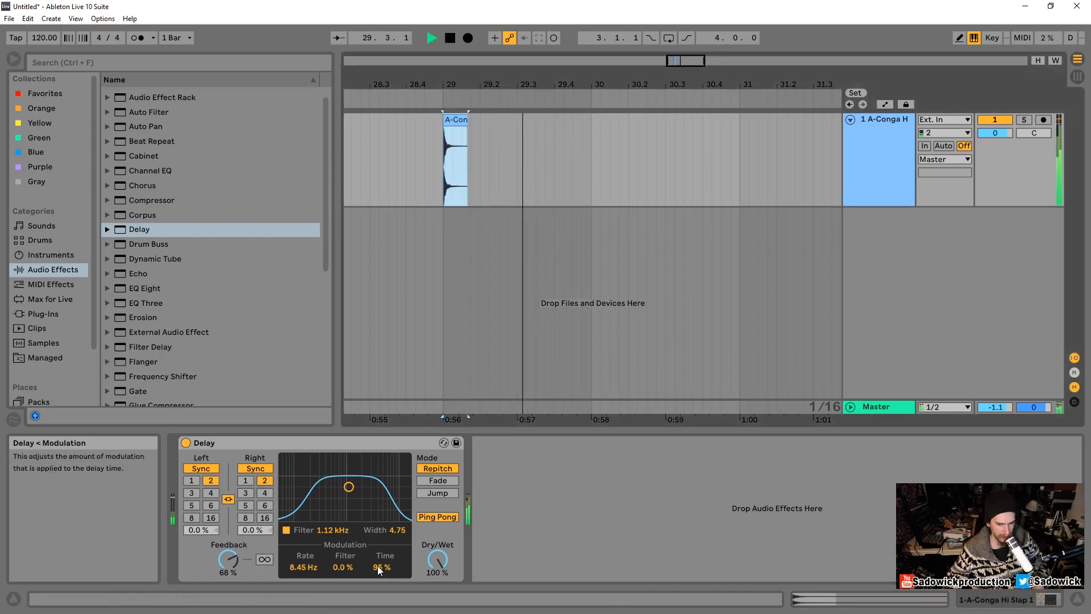
# Step: Lower the Time modulation to 48% and the modulation Rate to 0.59 Hz, replaying the conga clip
pyautogui.moveTo(378, 566); pyautogui.dragTo(377, 592)
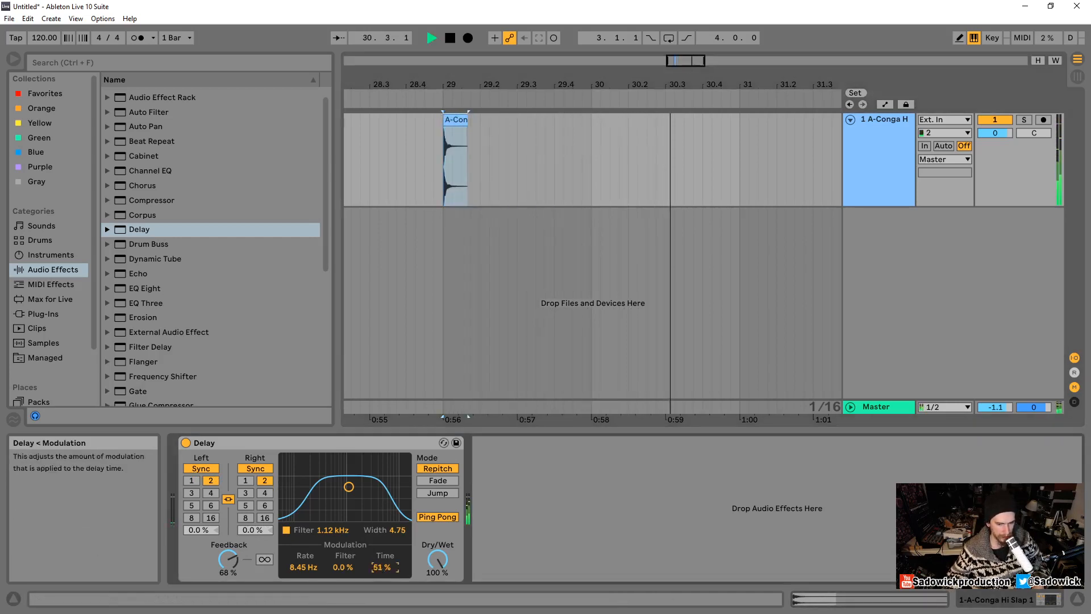
pyautogui.press('space')
pyautogui.moveTo(301, 567); pyautogui.dragTo(301, 591)
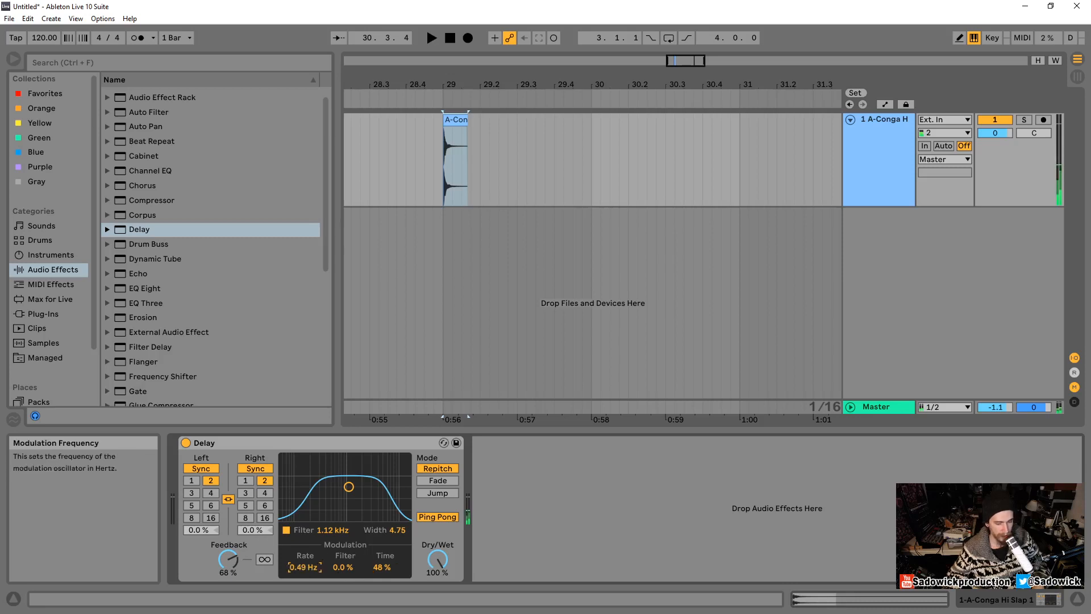
pyautogui.press('space')
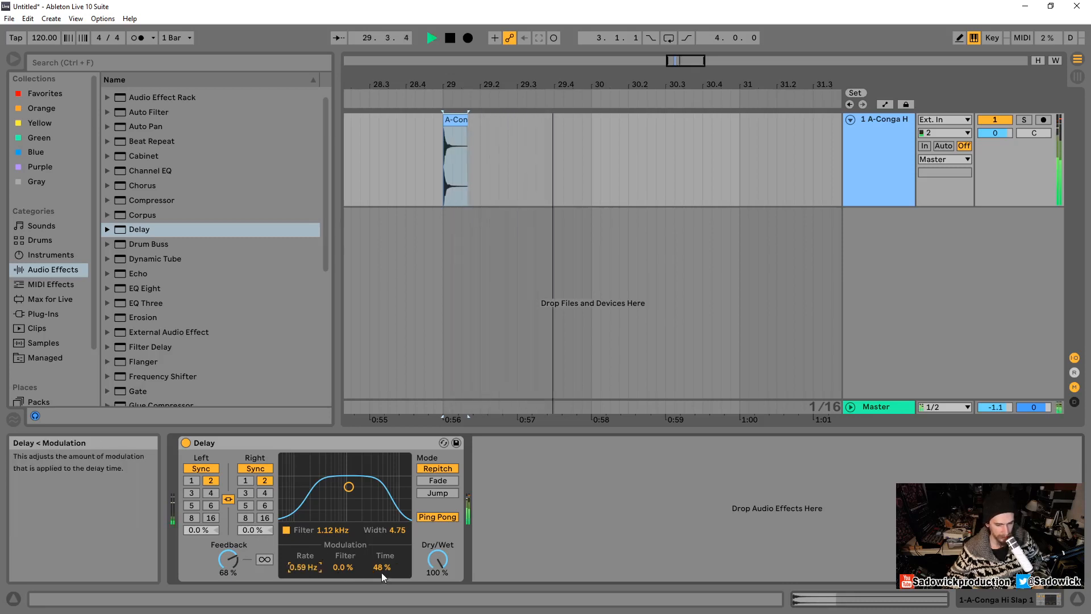
# Step: Reduce the Time modulation to 23% while playing the conga clip
pyautogui.moveTo(380, 571); pyautogui.dragTo(381, 583)
pyautogui.press('space')
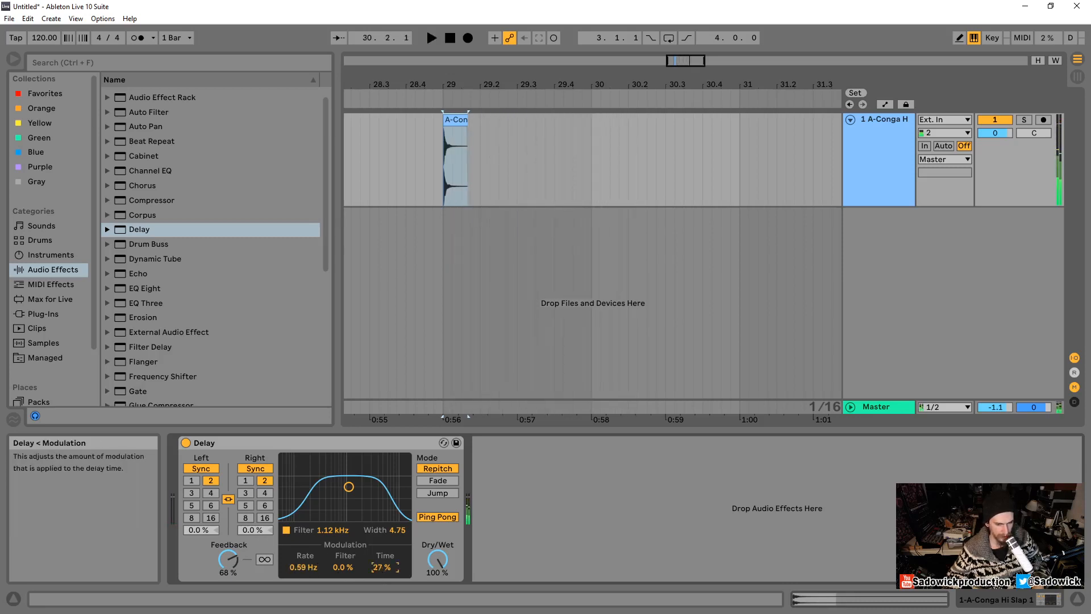
pyautogui.press('space')
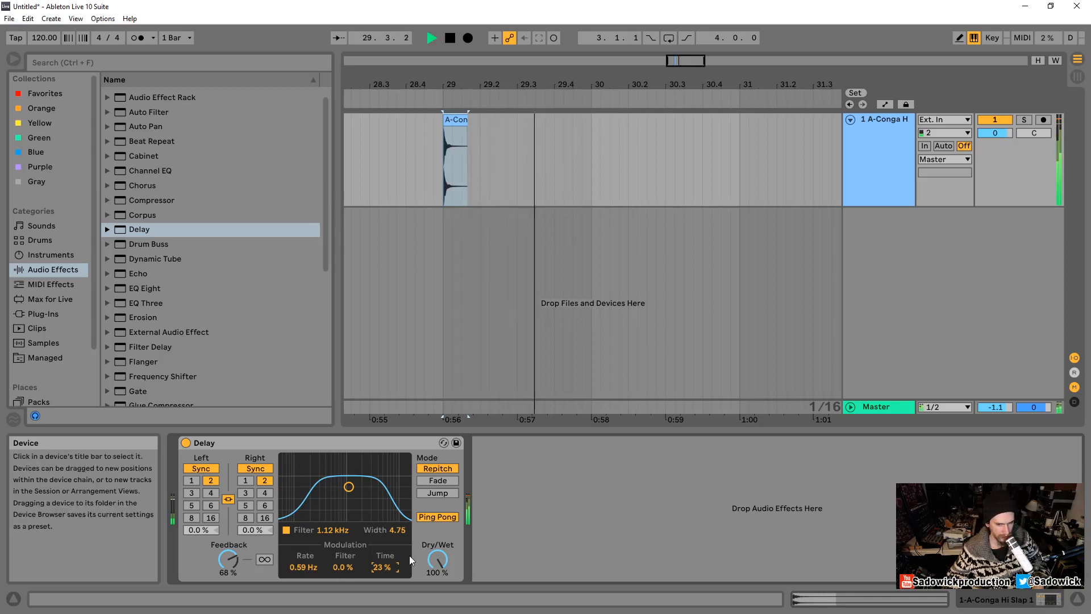
pyautogui.press('space')
# Step: Lower Dry/Wet to 44% and play the conga clip with the delayed and dry signals blended
pyautogui.moveTo(437, 559); pyautogui.dragTo(438, 591)
pyautogui.press('space')
pyautogui.press('space')
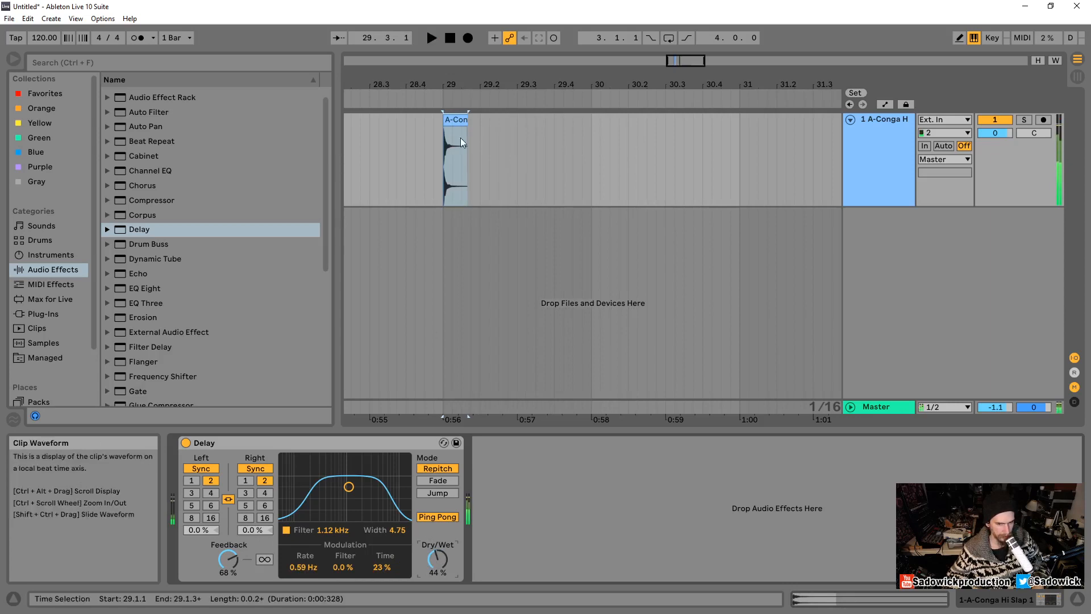
# Step: Lower the Delay's Dry/Wet to 33% while playing from just before the conga clip, and replay it
pyautogui.click(427, 158)
pyautogui.press('space')
pyautogui.moveTo(443, 550); pyautogui.dragTo(442, 556)
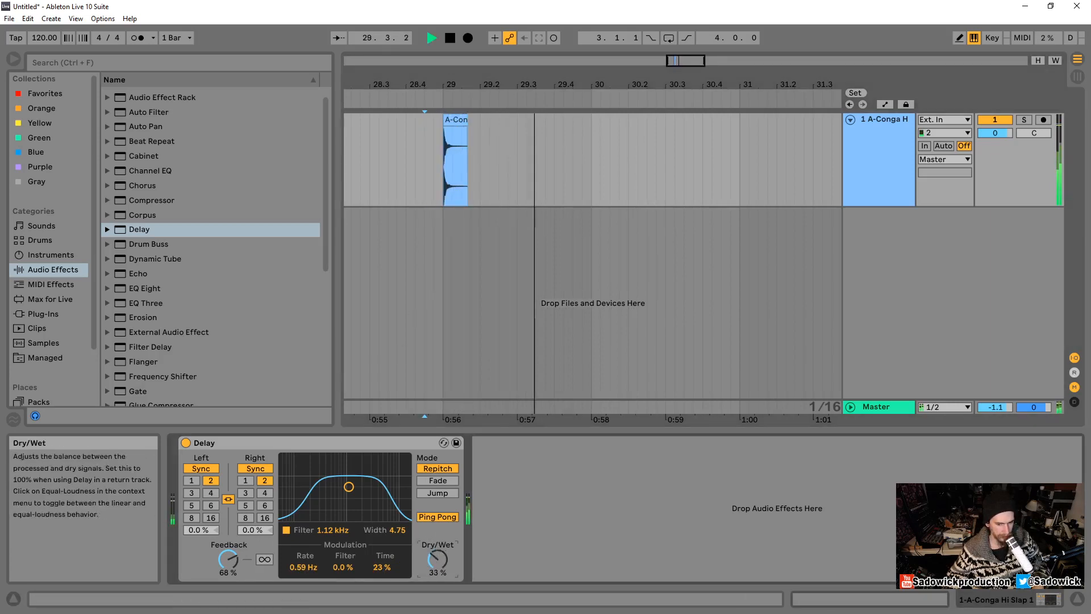
pyautogui.press('space')
pyautogui.press('space')
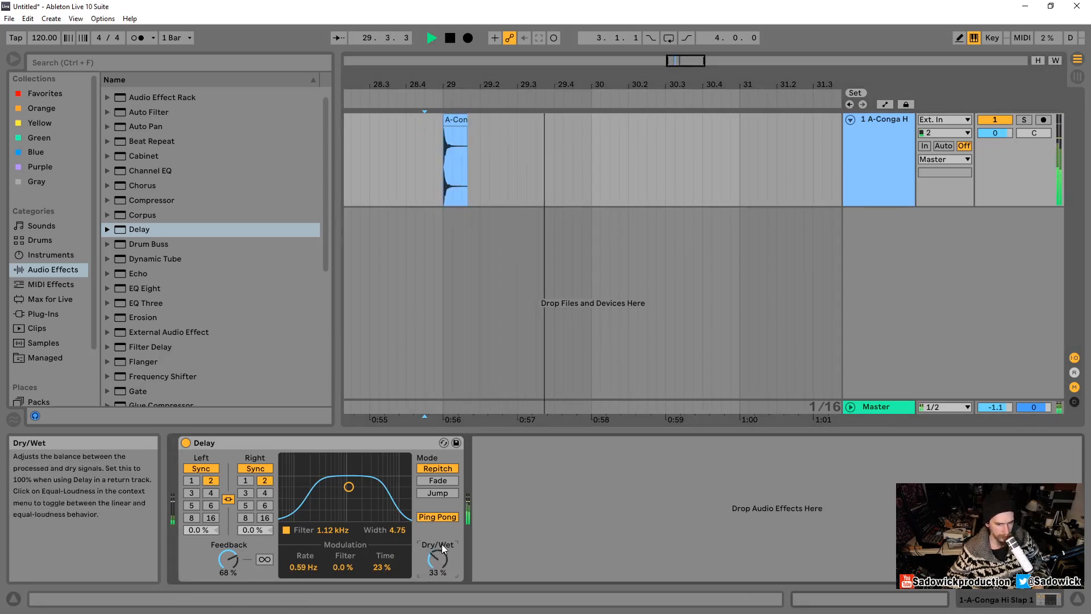
pyautogui.press('space')
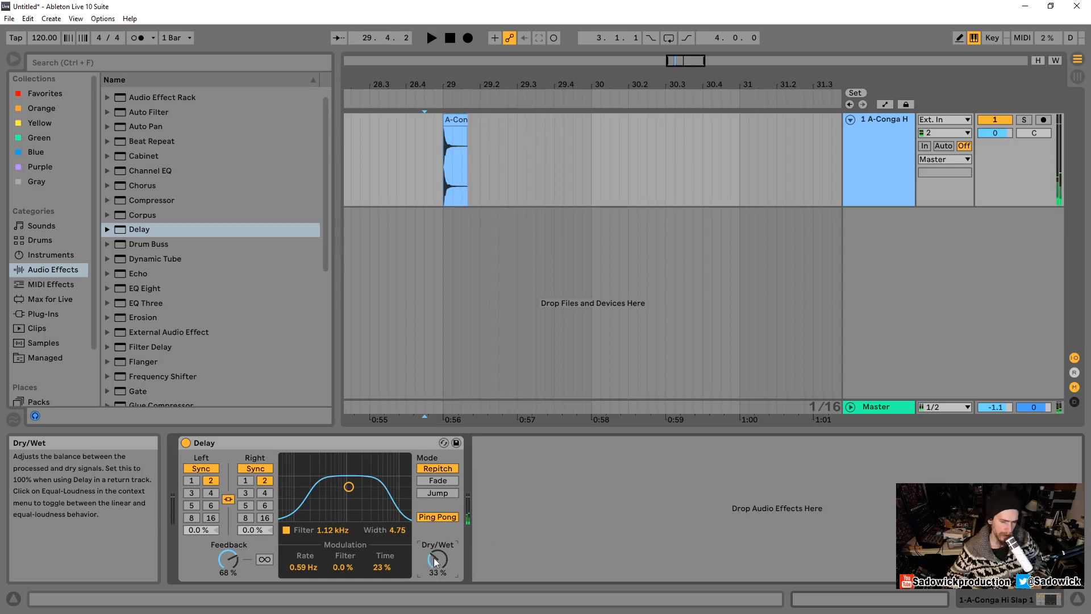
# Step: Set Dry/Wet to 36% and play the conga clip with the new blend
pyautogui.moveTo(432, 566); pyautogui.dragTo(432, 558)
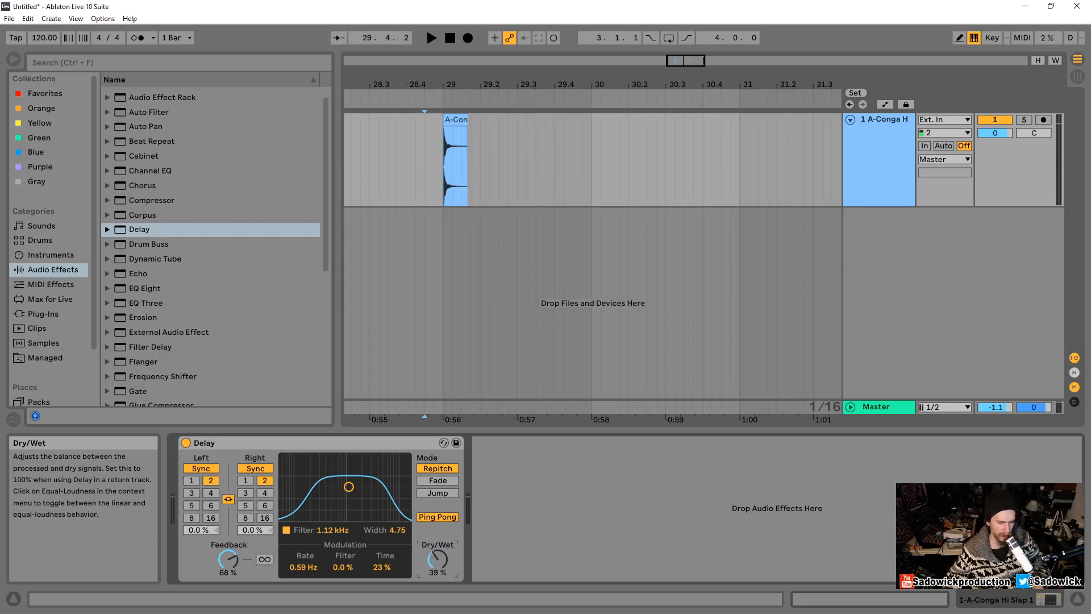
pyautogui.press('space')
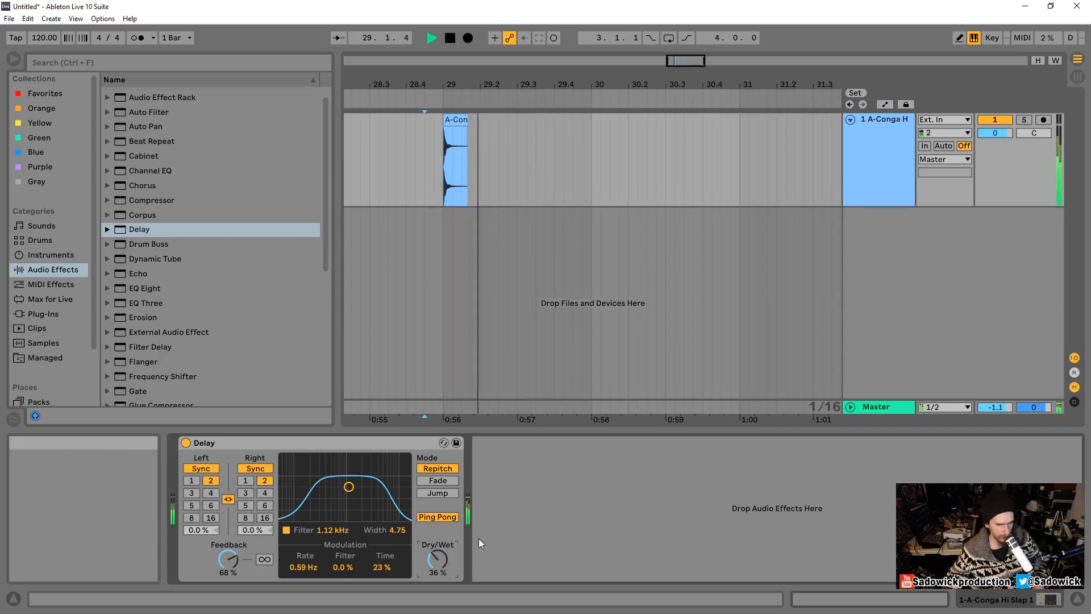
pyautogui.press('space')
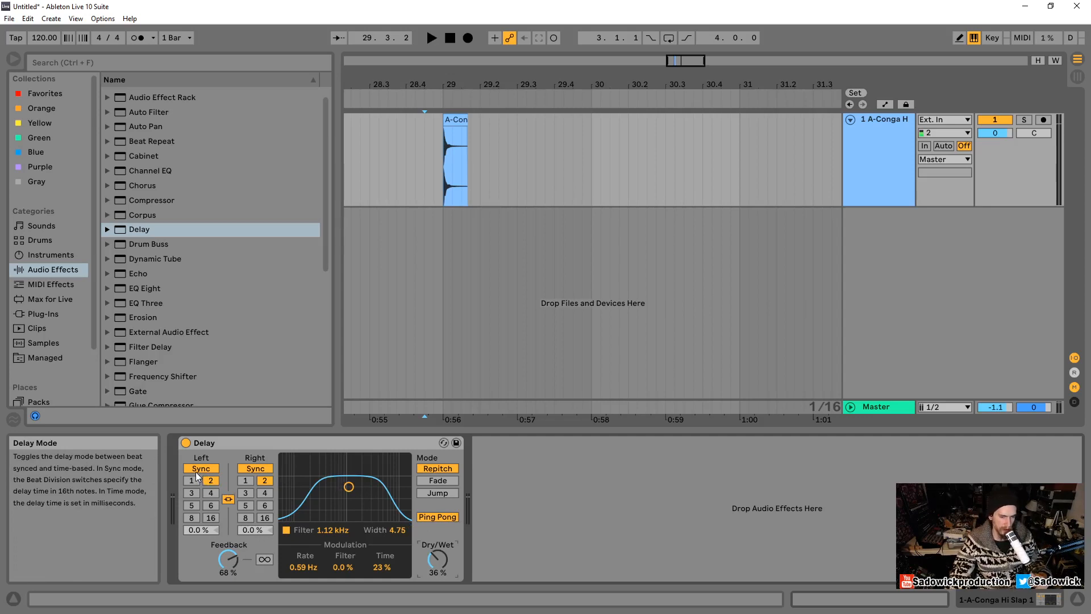
# Step: Try beat divisions 3 and 4, play the conga clip at division 3, and return the linked channels to 2
pyautogui.click(248, 493)
pyautogui.click(268, 493)
pyautogui.click(270, 483)
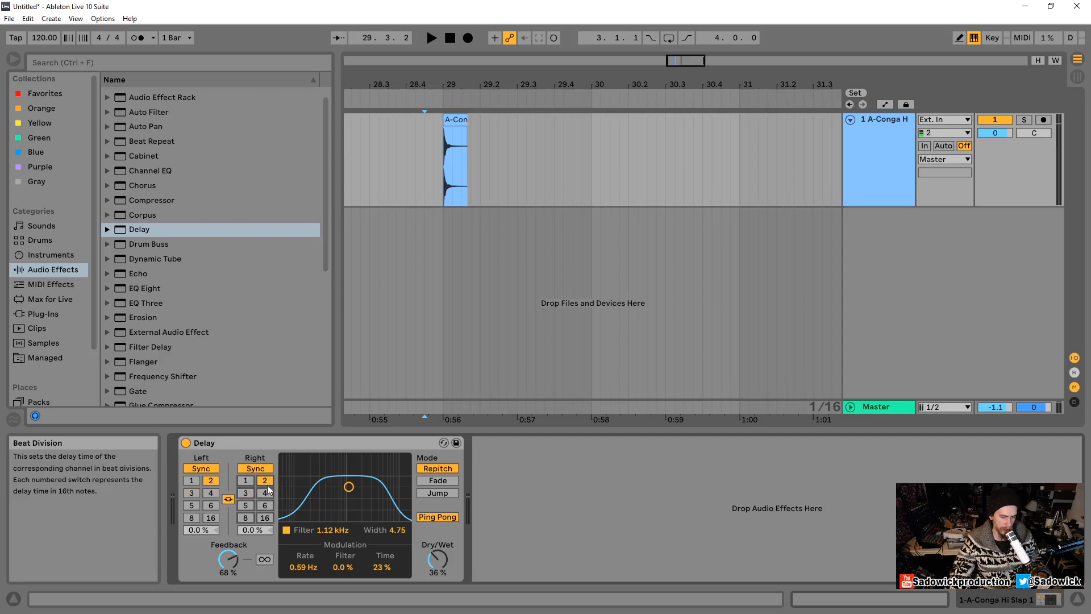
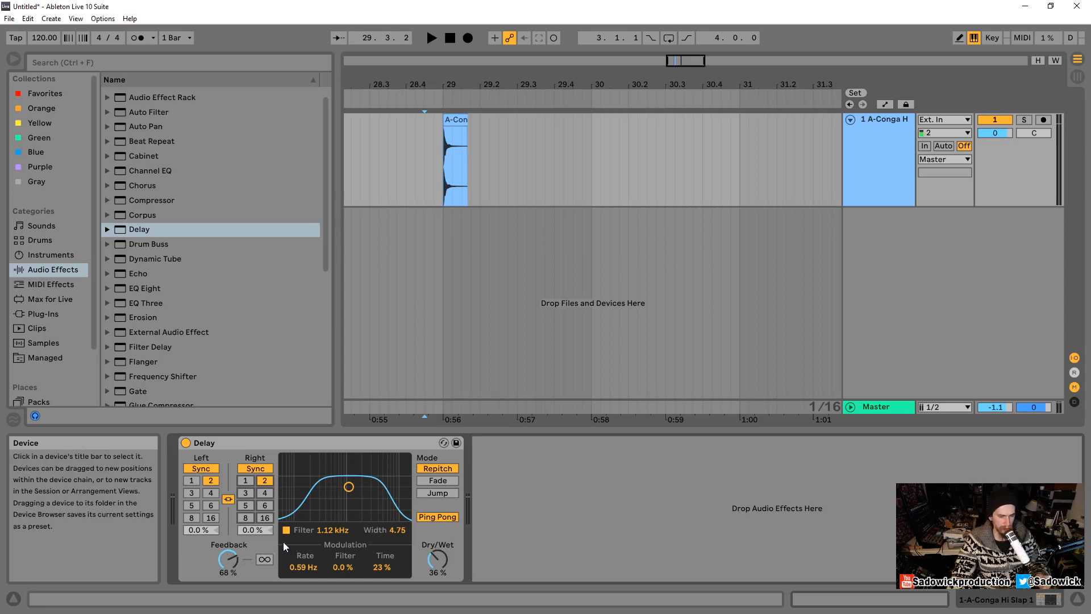
pyautogui.click(245, 493)
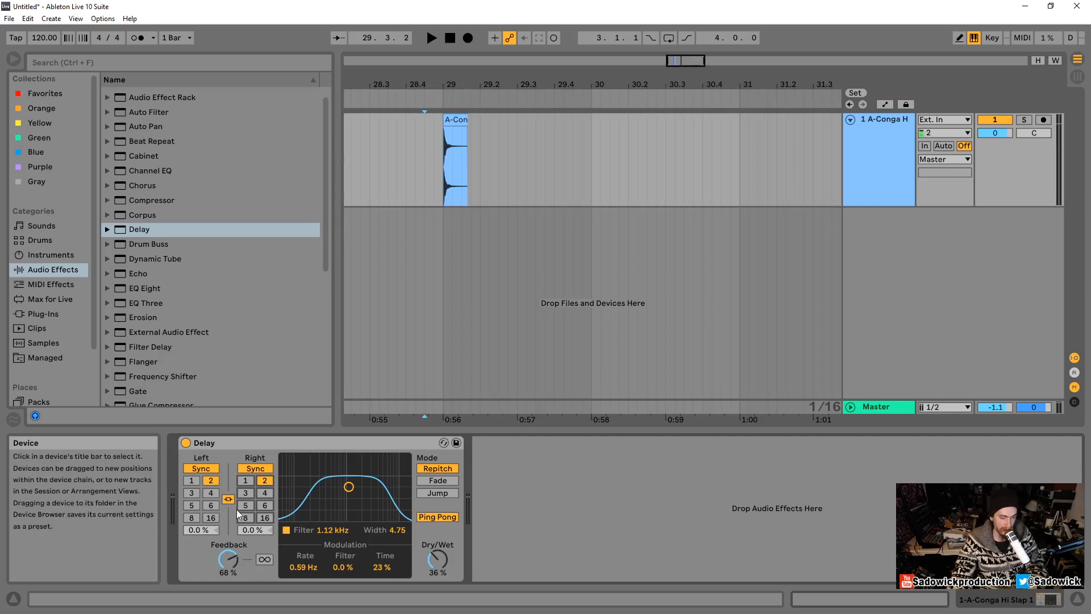
pyautogui.press('space')
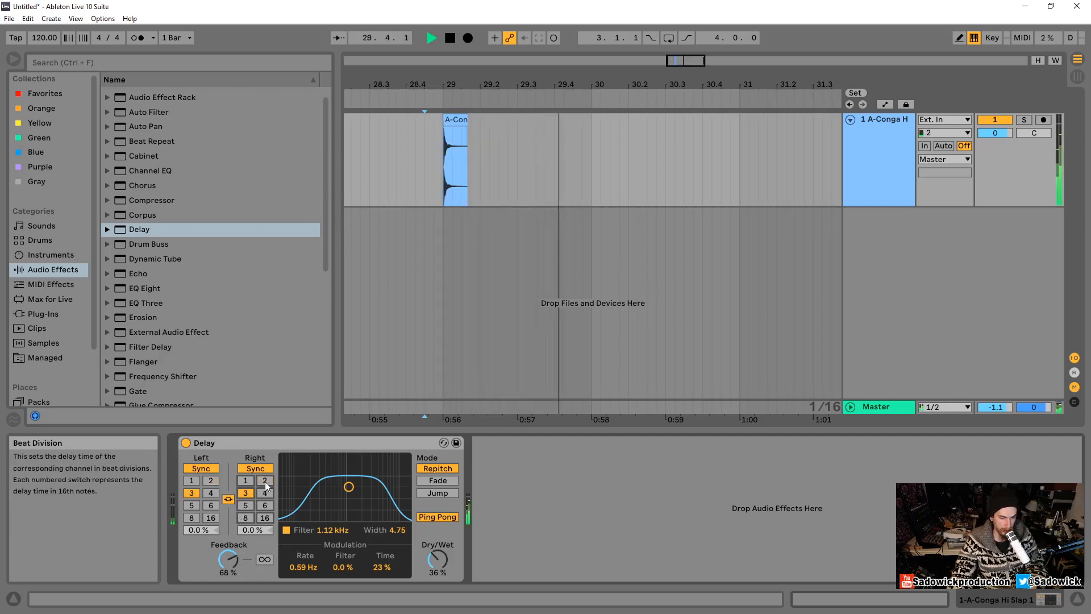
pyautogui.press('space')
pyautogui.click(264, 480)
# Step: Switch both linked delay channels from Sync to Time mode and sweep the delay time down to 3.26 ms and up to 621 ms
pyautogui.click(255, 468)
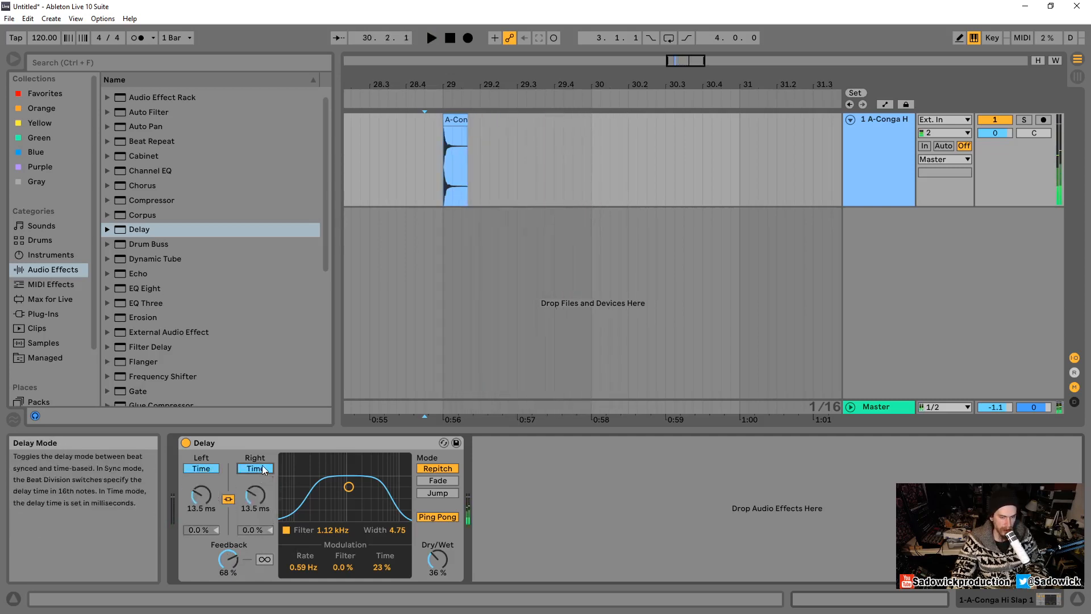
pyautogui.moveTo(255, 495); pyautogui.dragTo(256, 511)
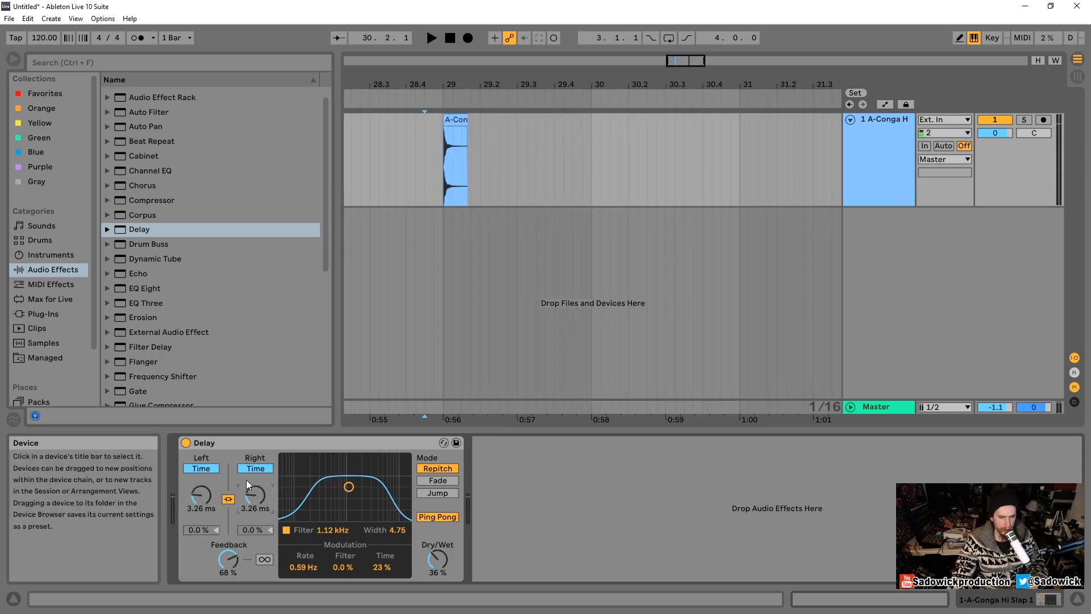
pyautogui.moveTo(247, 495); pyautogui.dragTo(255, 445)
# Step: Select the conga clip and replay it repeatedly to hear the millisecond delay in Repitch mode
pyautogui.click(448, 127)
pyautogui.press('space')
pyautogui.press('space')
pyautogui.press('space')
pyautogui.press('space')
pyautogui.press('space')
pyautogui.press('space')
pyautogui.press('space')
pyautogui.press('space')
pyautogui.press('space')
pyautogui.press('space')
pyautogui.press('space')
pyautogui.press('space')
pyautogui.press('space')
pyautogui.press('space')
pyautogui.press('space')
pyautogui.press('space')
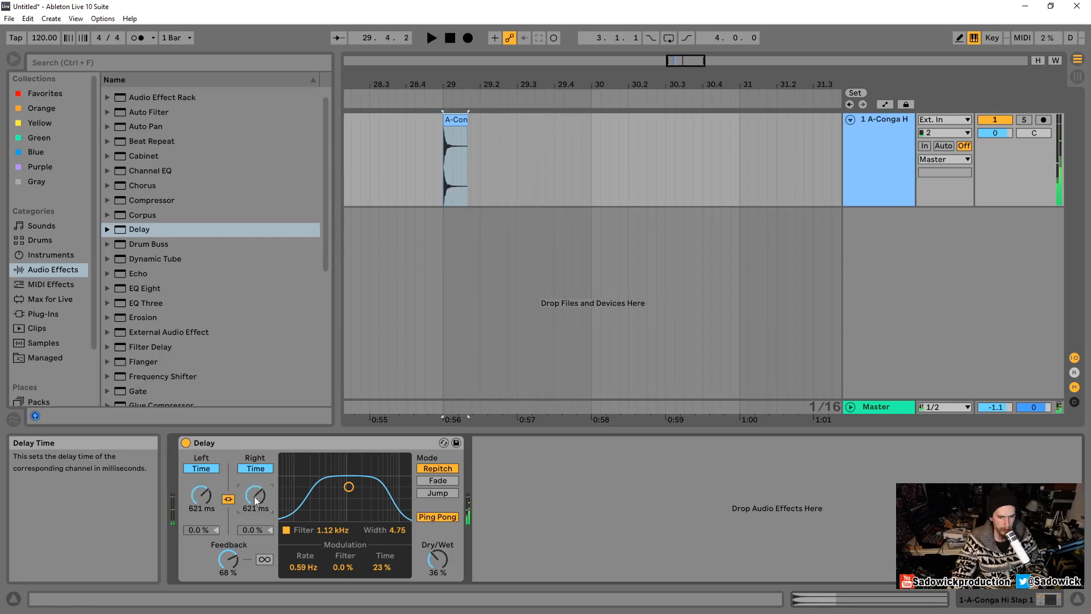
# Step: Try the Fade and Jump modes during repeated playback, lowering the linked delay time to 104 ms
pyautogui.click(443, 481)
pyautogui.moveTo(255, 496); pyautogui.dragTo(255, 513)
pyautogui.press('space')
pyautogui.press('space')
pyautogui.press('space')
pyautogui.press('space')
pyautogui.press('space')
pyautogui.press('space')
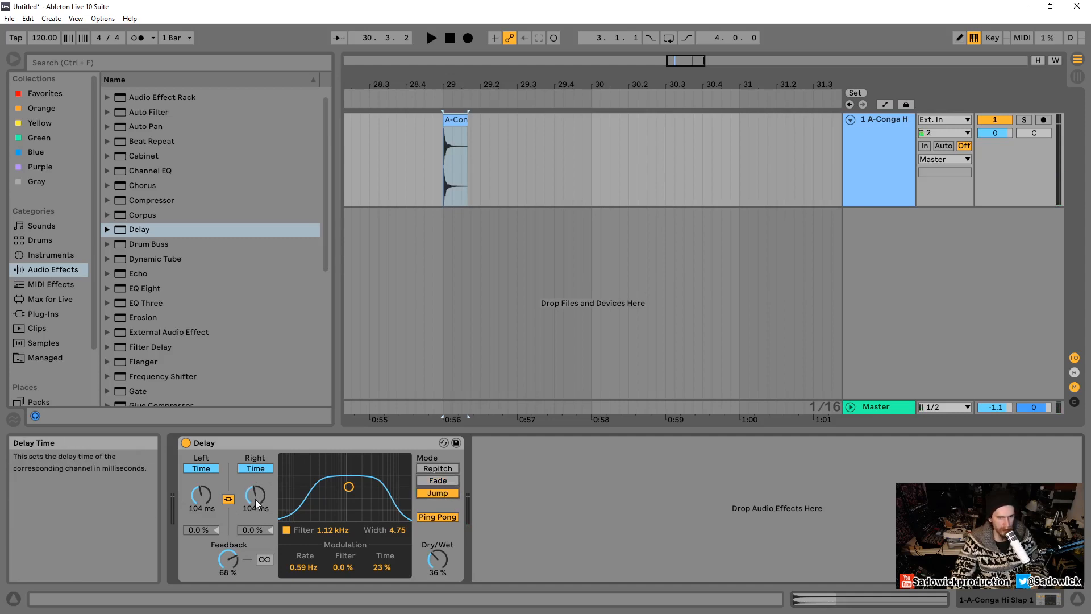
# Step: Raise the linked delay time to 198 ms in Jump mode while replaying the conga clip
pyautogui.moveTo(255, 493)
pyautogui.mouseDown()
pyautogui.moveTo(256, 519)
pyautogui.moveTo(256, 458)
pyautogui.moveTo(256, 494)
pyautogui.mouseUp()
pyautogui.press('space')
pyautogui.press('space')
pyautogui.press('space')
pyautogui.press('space')
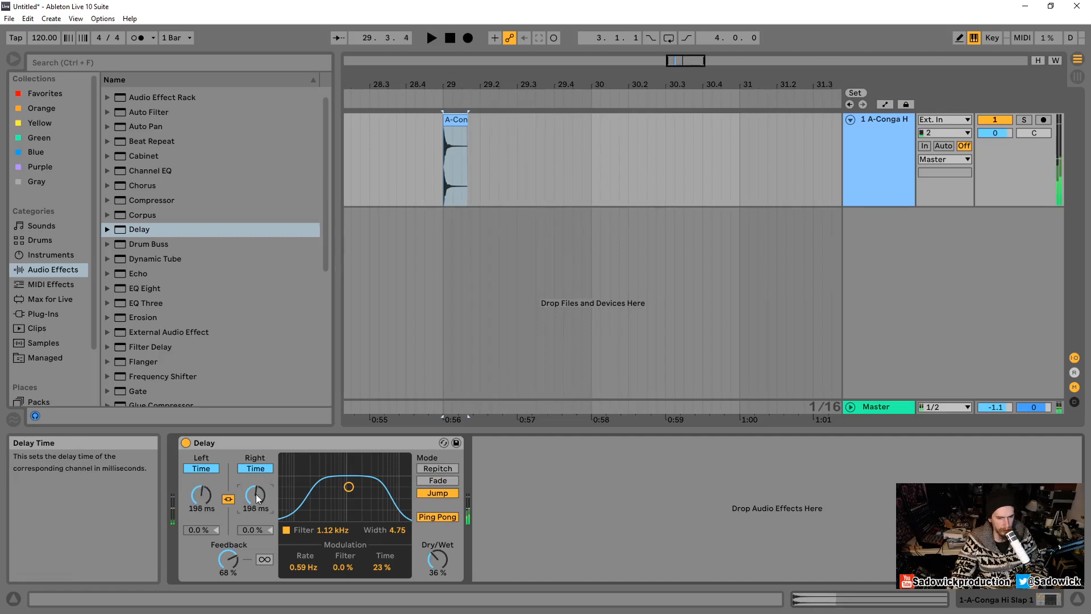
# Step: Return the Delay to Repitch mode and raise the linked delay time to 1.04 s
pyautogui.click(439, 467)
pyautogui.moveTo(255, 495); pyautogui.dragTo(255, 463)
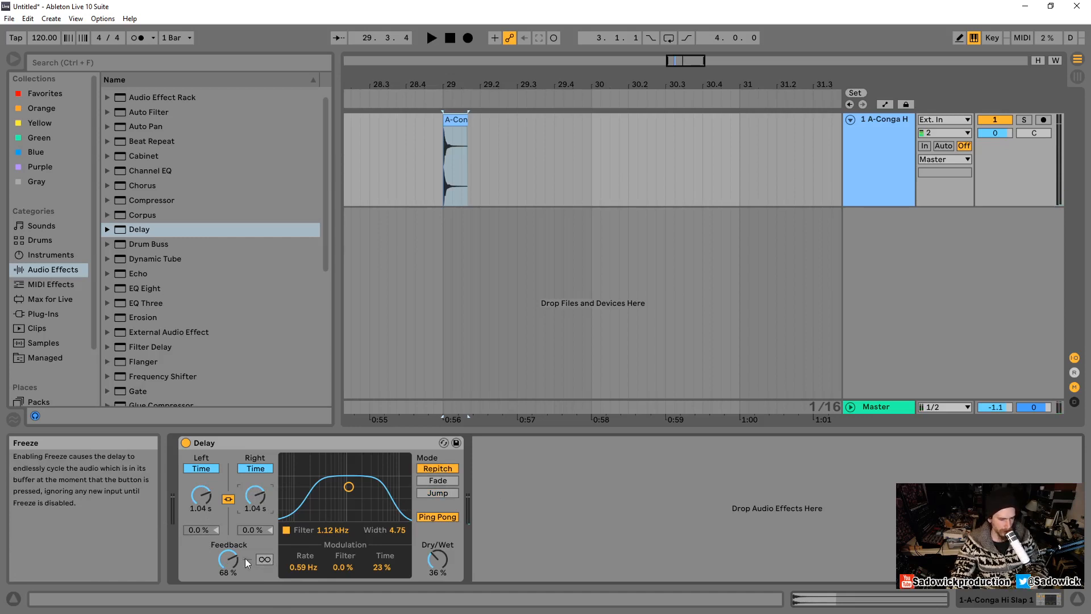
# Step: Lower Feedback to 50% and toggle Freeze on and off while replaying the conga clip
pyautogui.moveTo(228, 560); pyautogui.dragTo(228, 531)
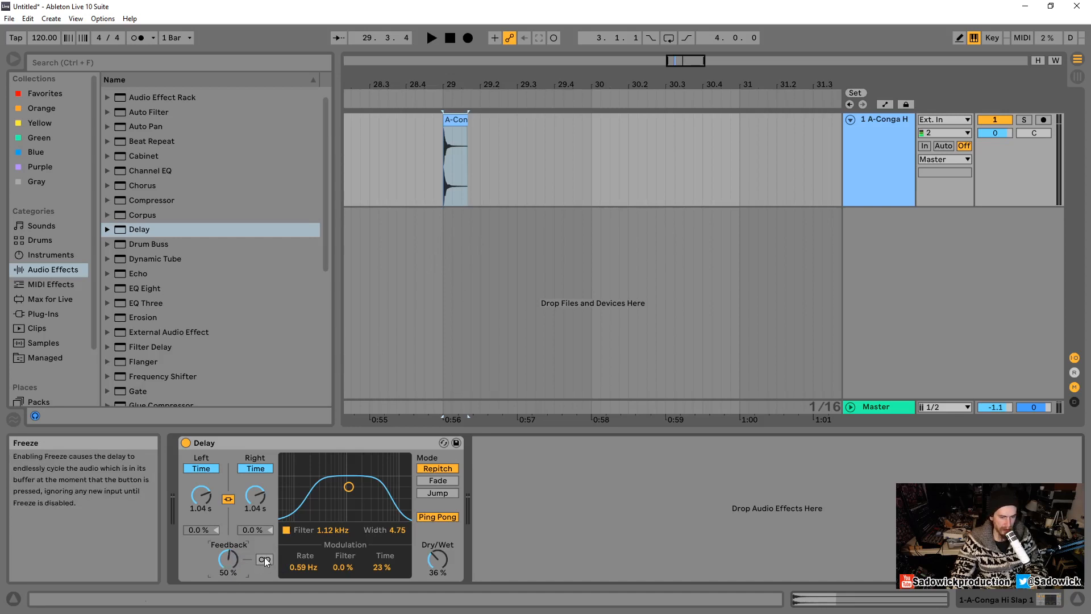
pyautogui.press('space')
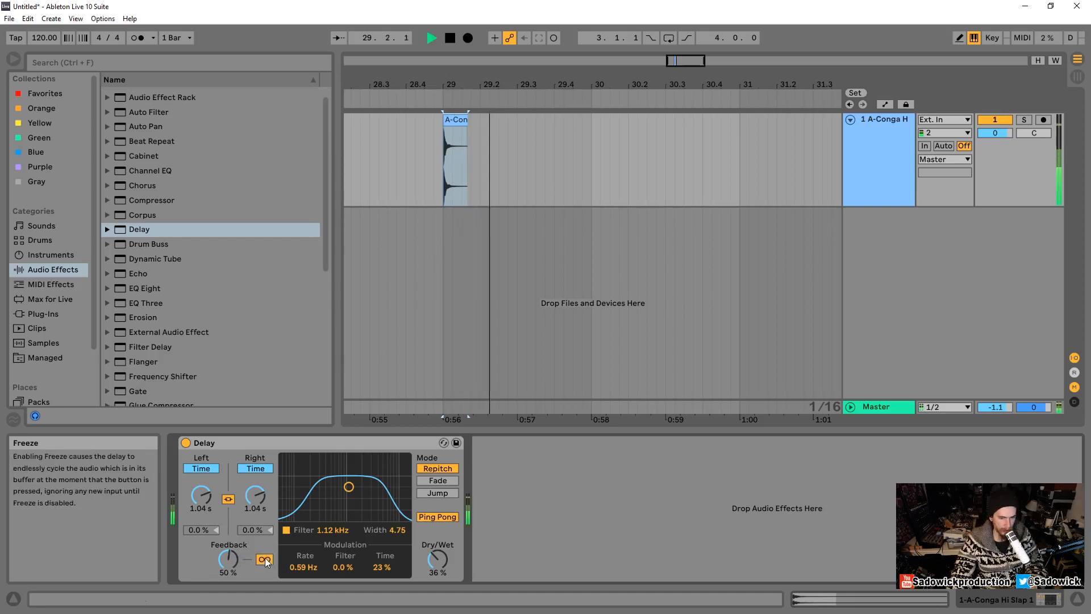
pyautogui.press('space')
pyautogui.click(406, 157)
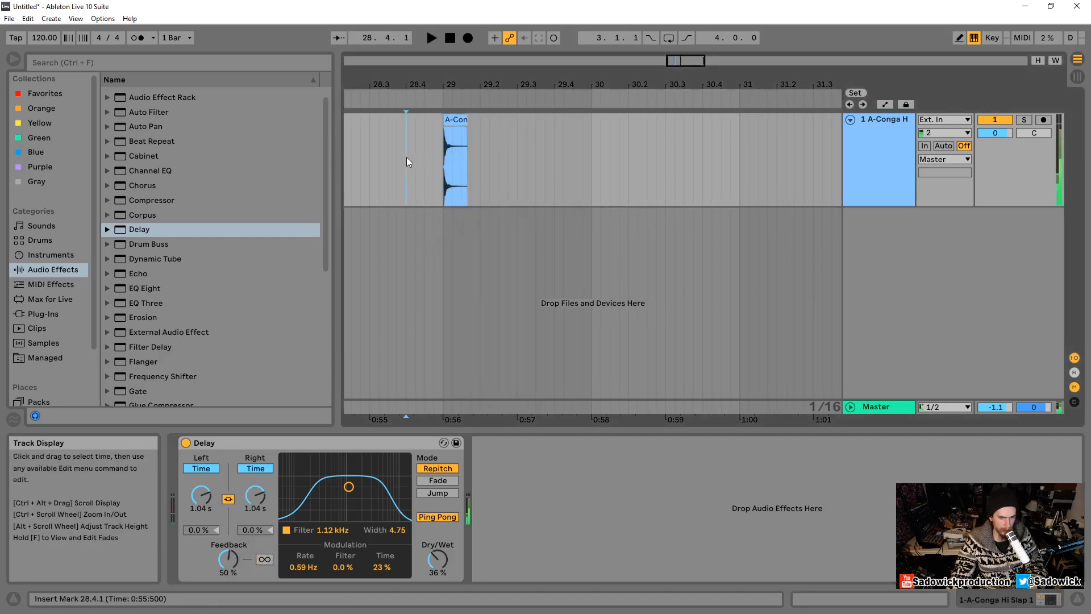
pyautogui.click(264, 560)
pyautogui.press('space')
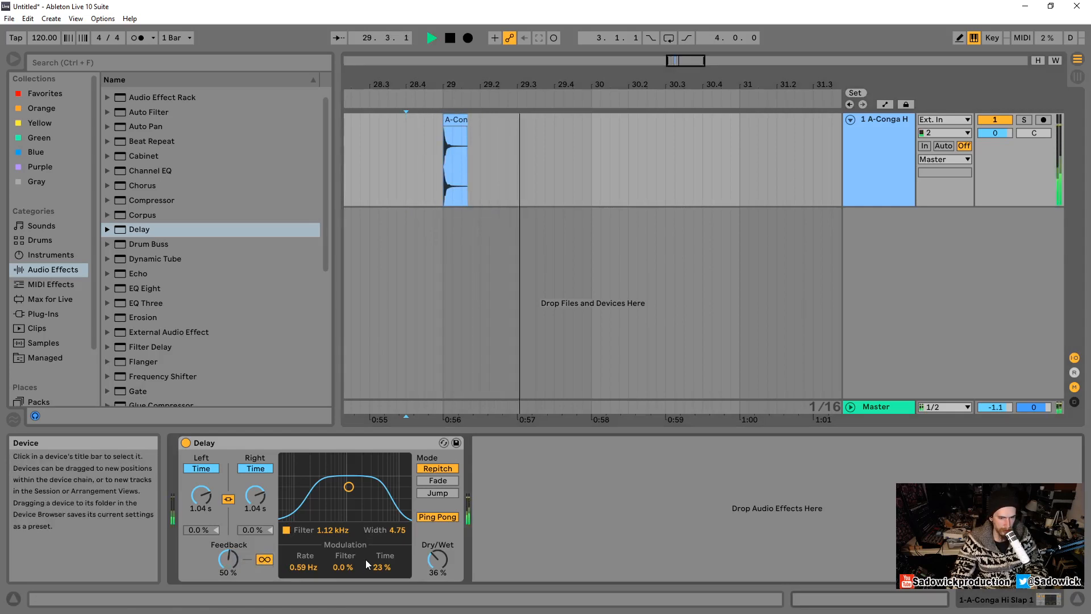
pyautogui.press('space')
pyautogui.click(264, 559)
# Step: Shorten the linked delay time to 230 ms and play the conga clip with Freeze enabled
pyautogui.moveTo(260, 502); pyautogui.dragTo(260, 545)
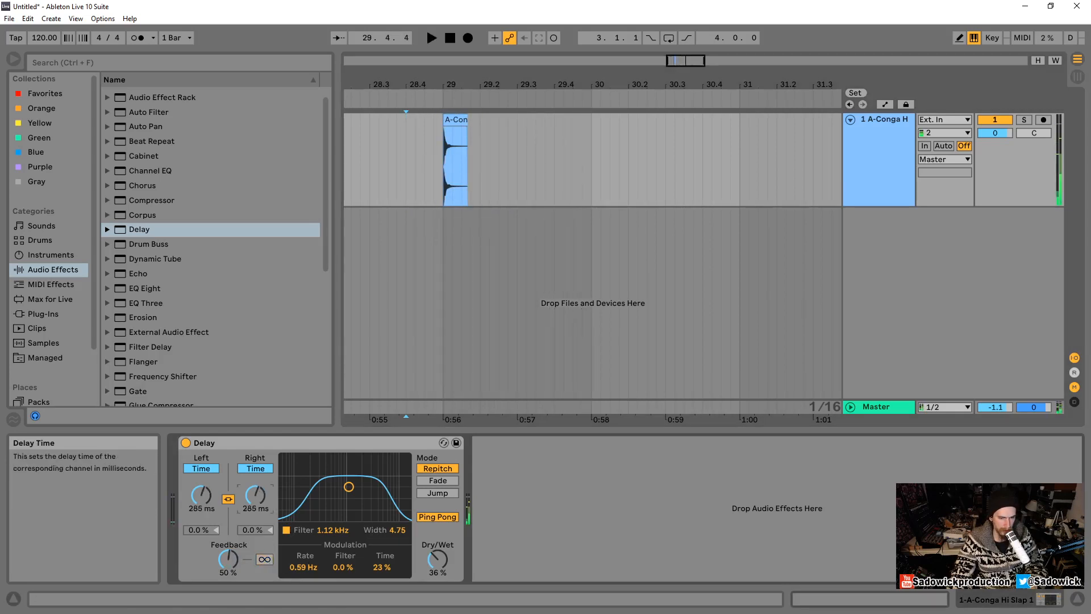
pyautogui.press('space')
pyautogui.press('space')
pyautogui.click(262, 561)
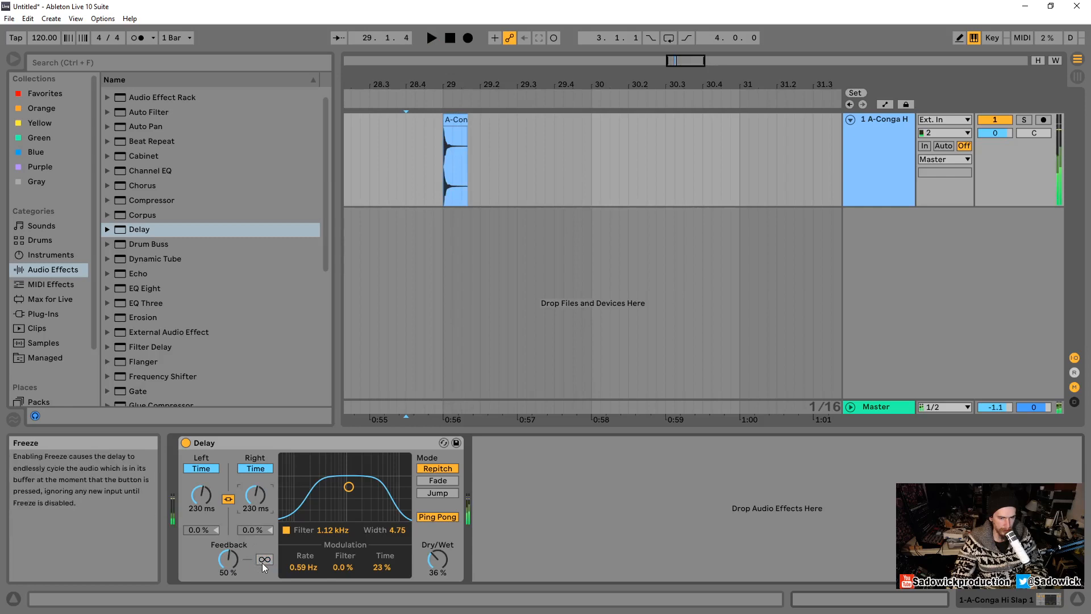
pyautogui.press('space')
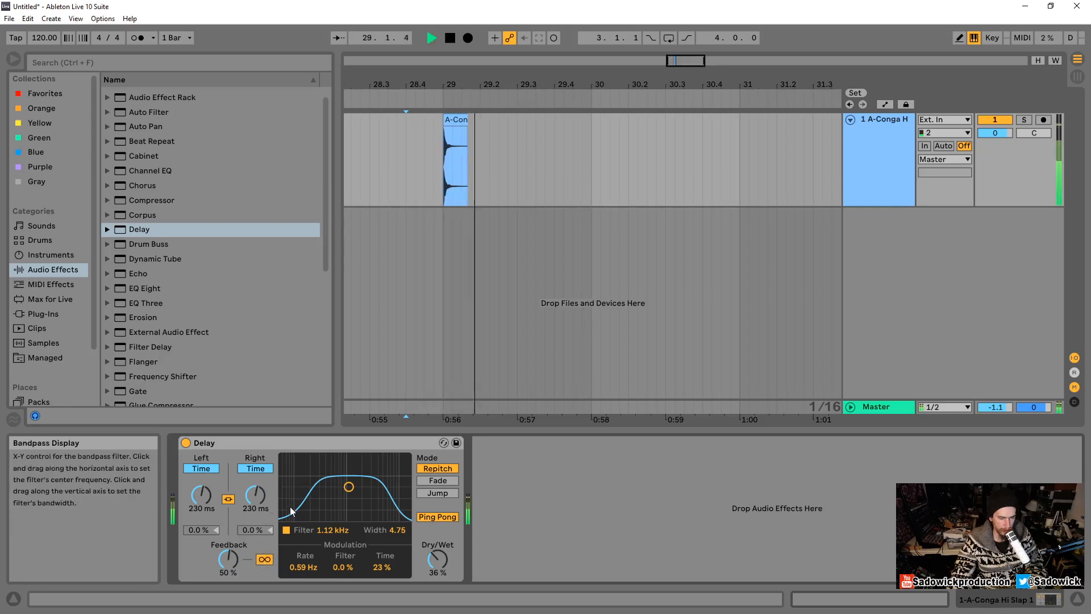
# Step: Turn Freeze off, replay from just before the conga clip, and freeze the delayed hit again so it loops endlessly
pyautogui.click(265, 560)
pyautogui.click(432, 193)
pyautogui.press('space')
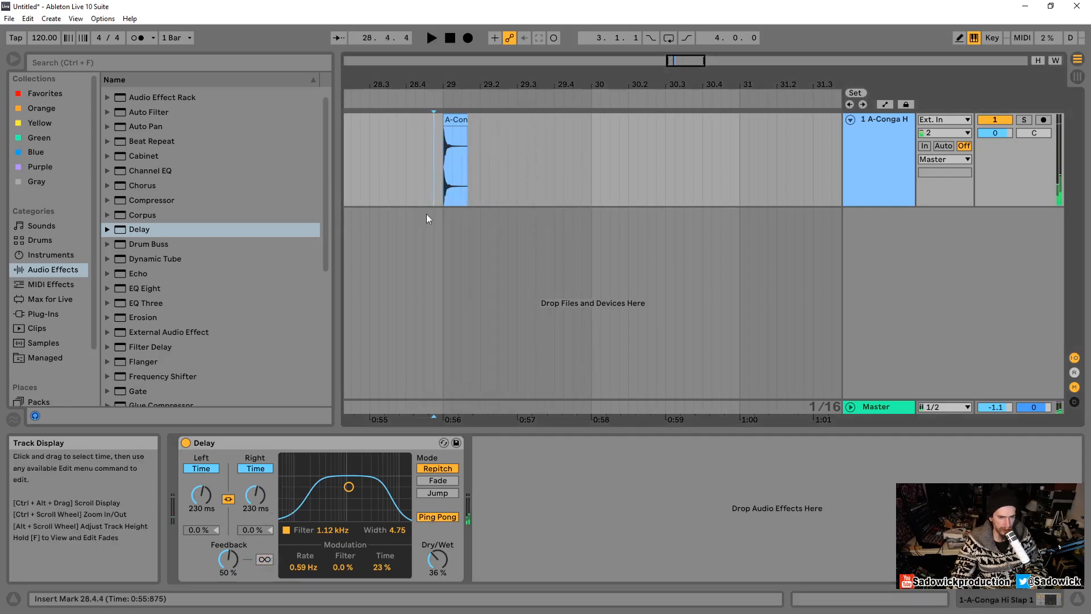
pyautogui.press('space')
pyautogui.click(260, 560)
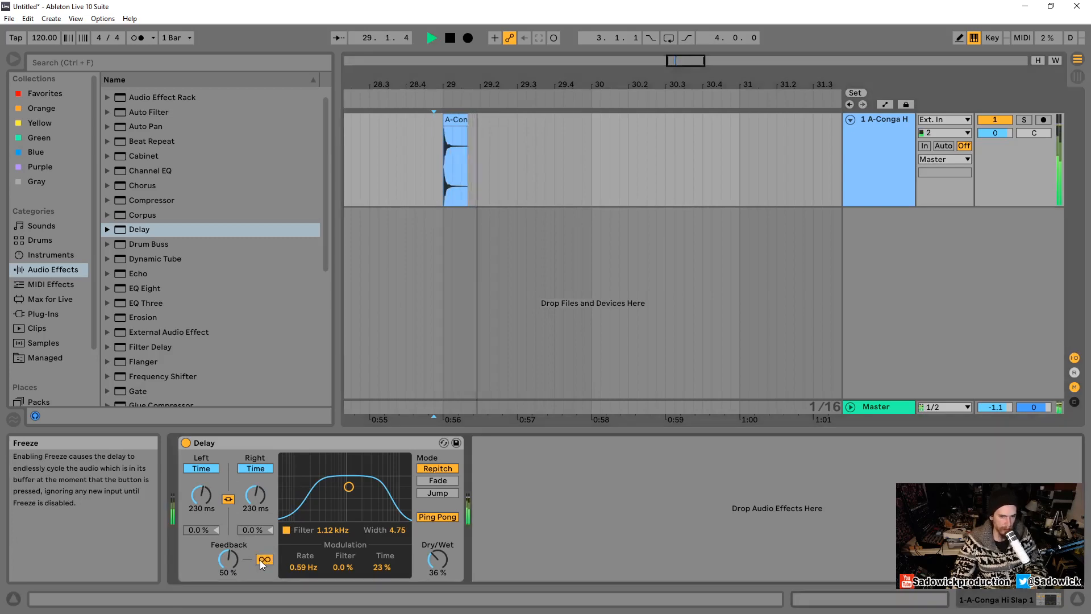
pyautogui.click(994, 120)
pyautogui.moveTo(654, 82); pyautogui.dragTo(506, 54)
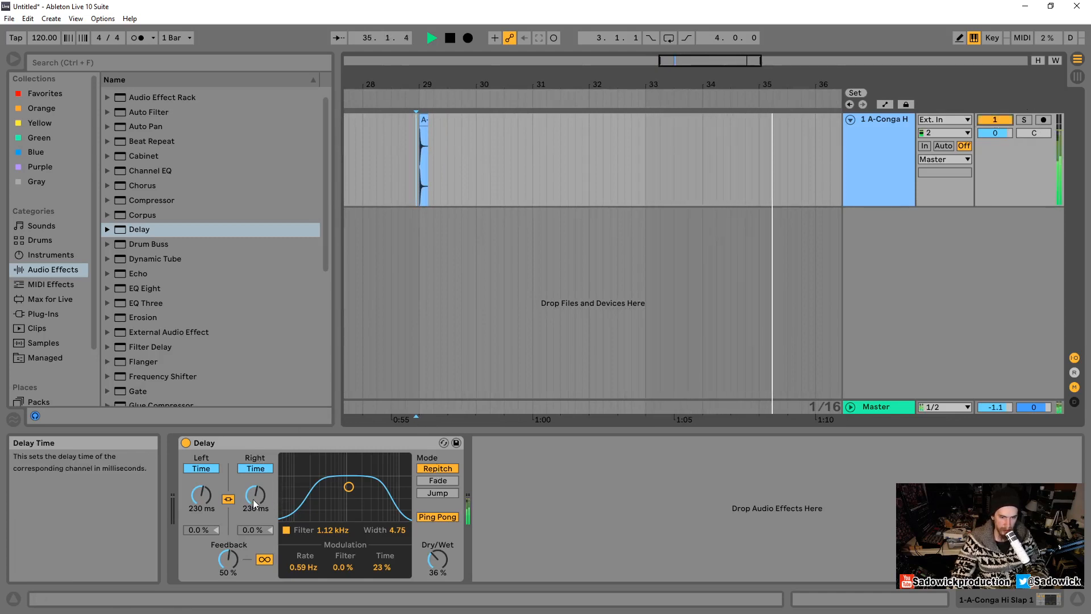
# Step: Sweep the delay time of the frozen loop down to 1.00 ms during playback, and stop playback
pyautogui.moveTo(254, 499)
pyautogui.mouseDown()
pyautogui.moveTo(254, 483)
pyautogui.moveTo(253, 492)
pyautogui.mouseUp()
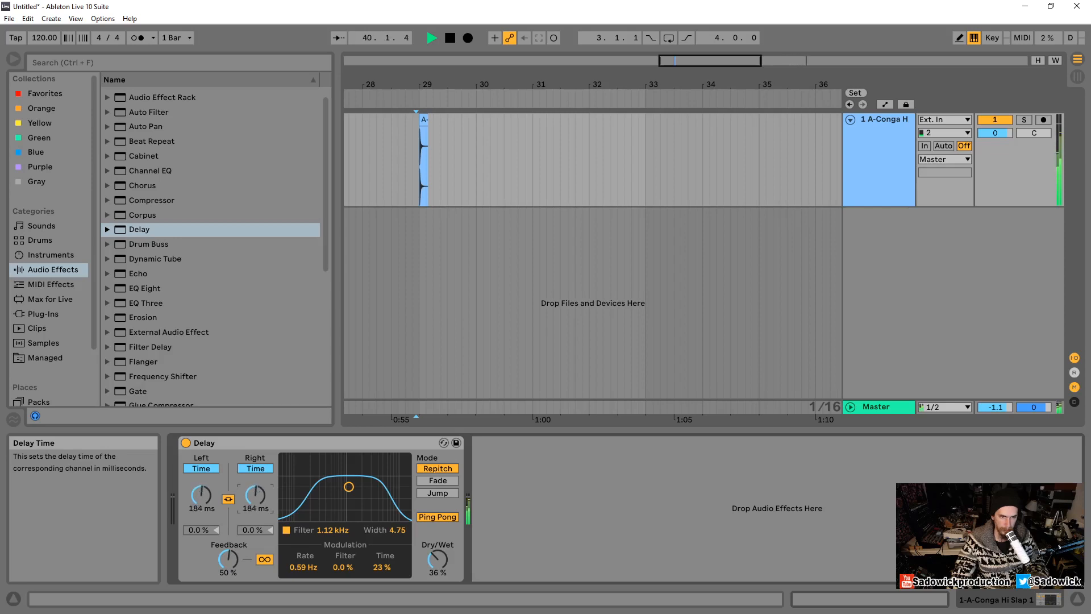
pyautogui.moveTo(254, 493); pyautogui.dragTo(254, 497)
pyautogui.moveTo(256, 494); pyautogui.dragTo(255, 502)
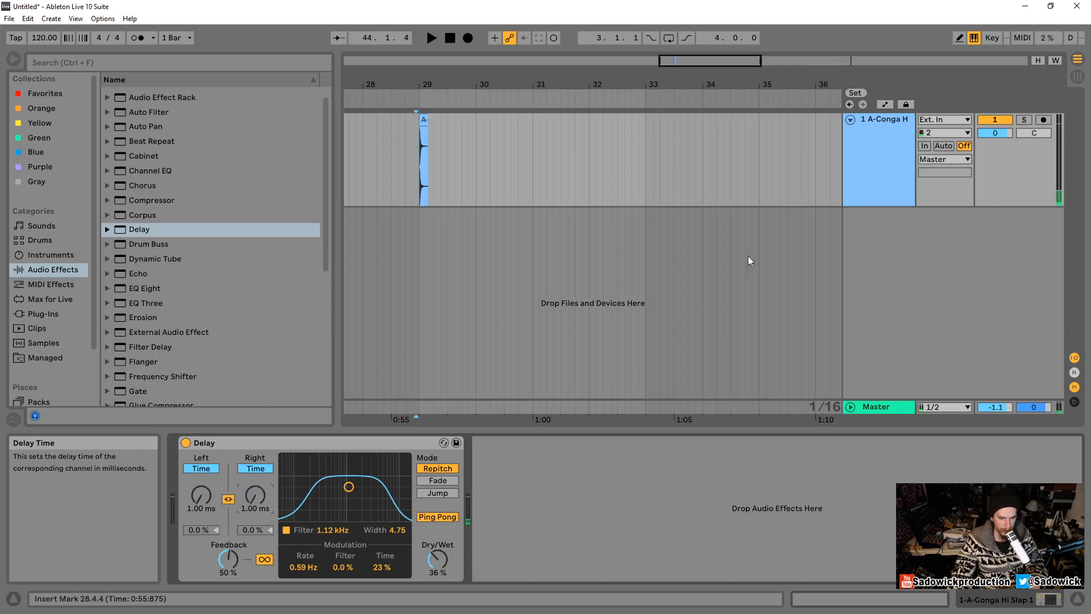
pyautogui.click(692, 164)
pyautogui.press('space')
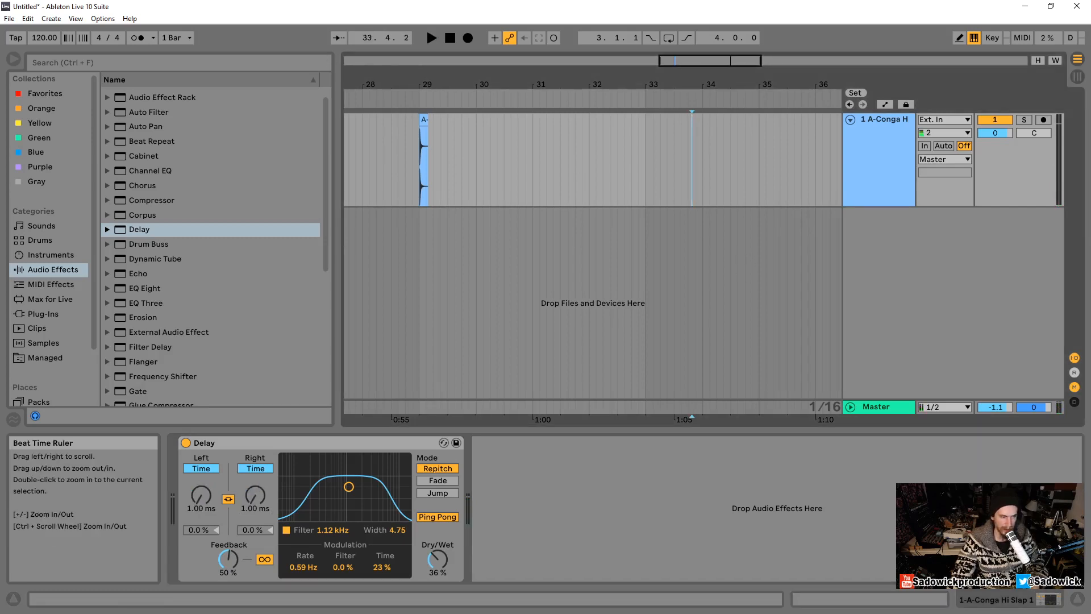
# Step: Delete the Delay from the conga track and add the Filter Delay audio effect in its place
pyautogui.moveTo(425, 84)
pyautogui.mouseDown()
pyautogui.moveTo(425, 108)
pyautogui.moveTo(427, 77)
pyautogui.mouseUp()
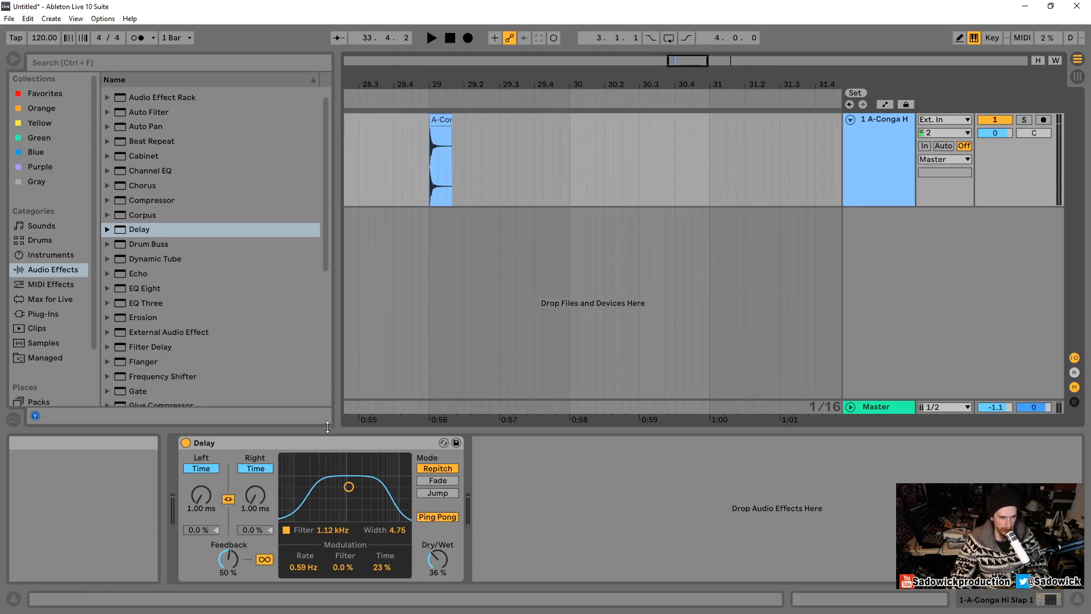
pyautogui.click(305, 443)
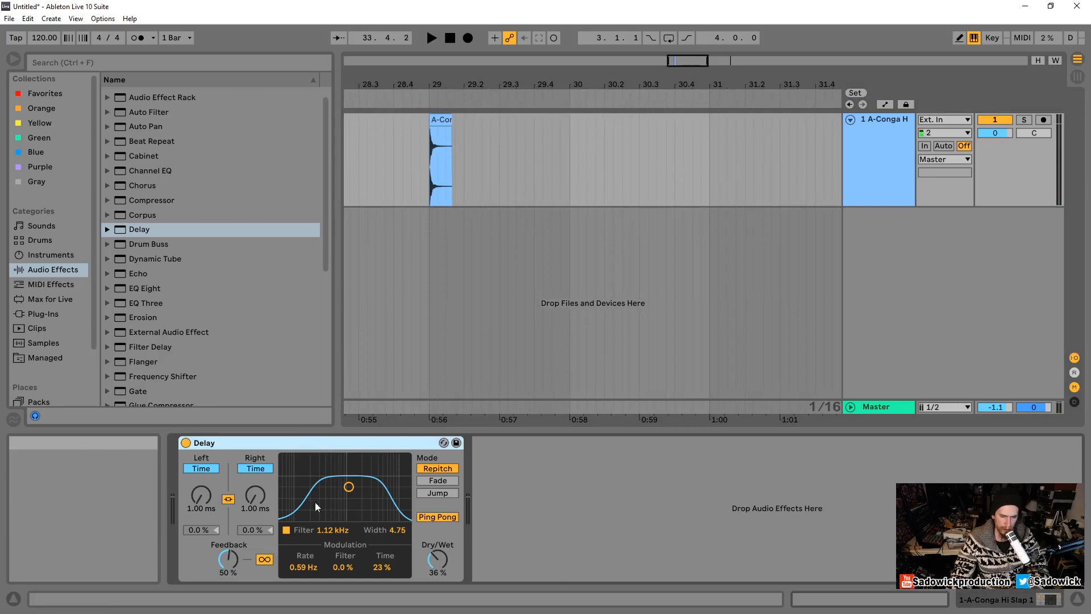
pyautogui.press('Delete')
pyautogui.moveTo(326, 226); pyautogui.dragTo(328, 242)
pyautogui.moveTo(142, 319); pyautogui.dragTo(445, 149)
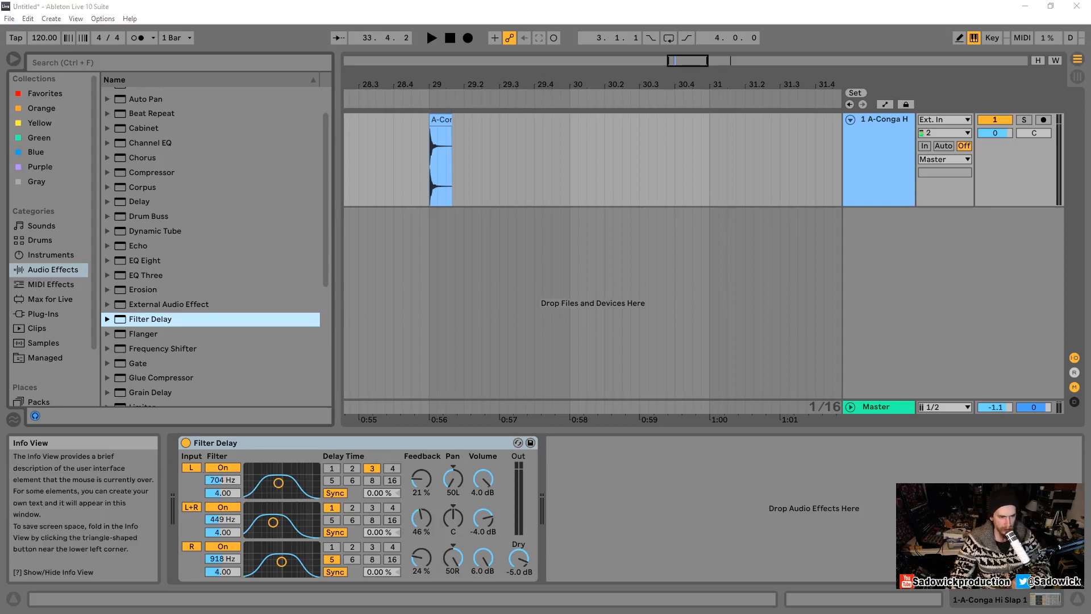
# Step: Outline the L, L+R and R delay lines of the Filter Delay with separate rectangles to examine its three rows
pyautogui.moveTo(179, 461); pyautogui.dragTo(503, 500)
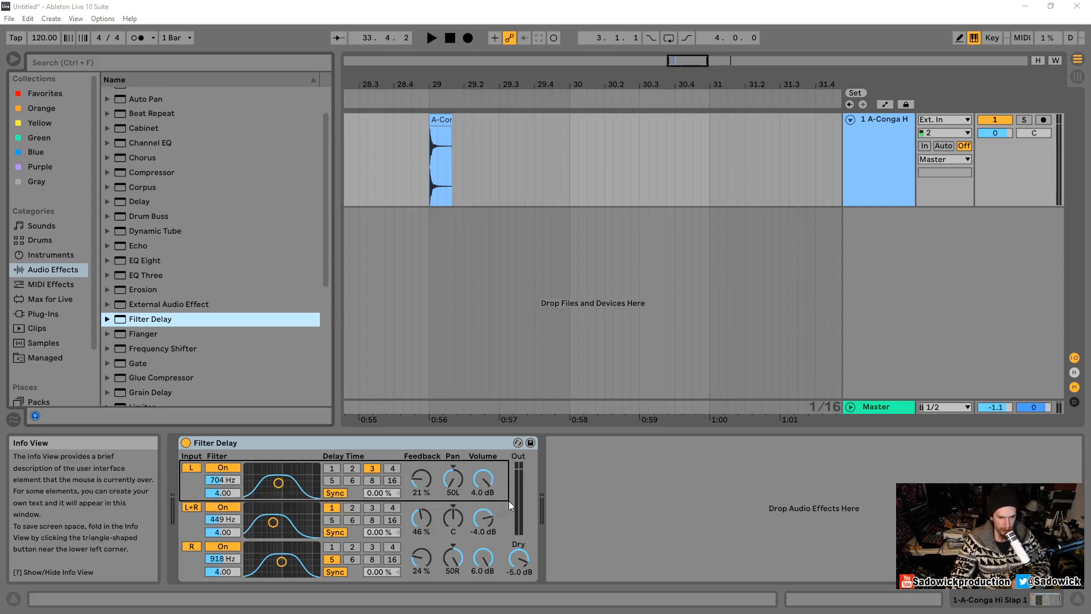
pyautogui.moveTo(181, 503); pyautogui.dragTo(510, 537)
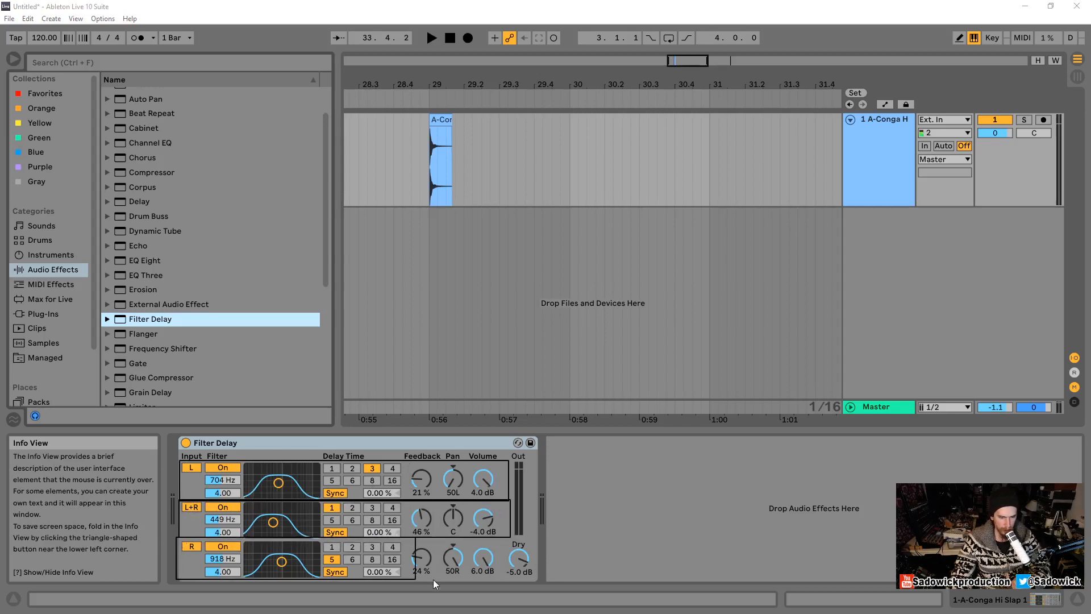
pyautogui.moveTo(433, 580); pyautogui.dragTo(507, 577)
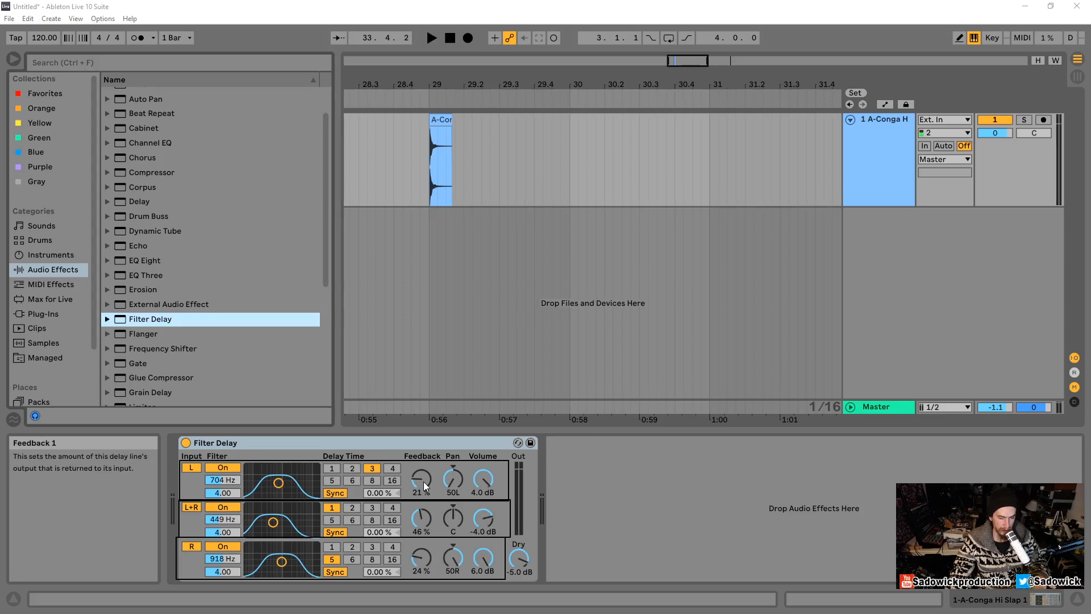
# Step: Select the conga clip and play it to hear all three Filter Delay lines together
pyautogui.click(443, 120)
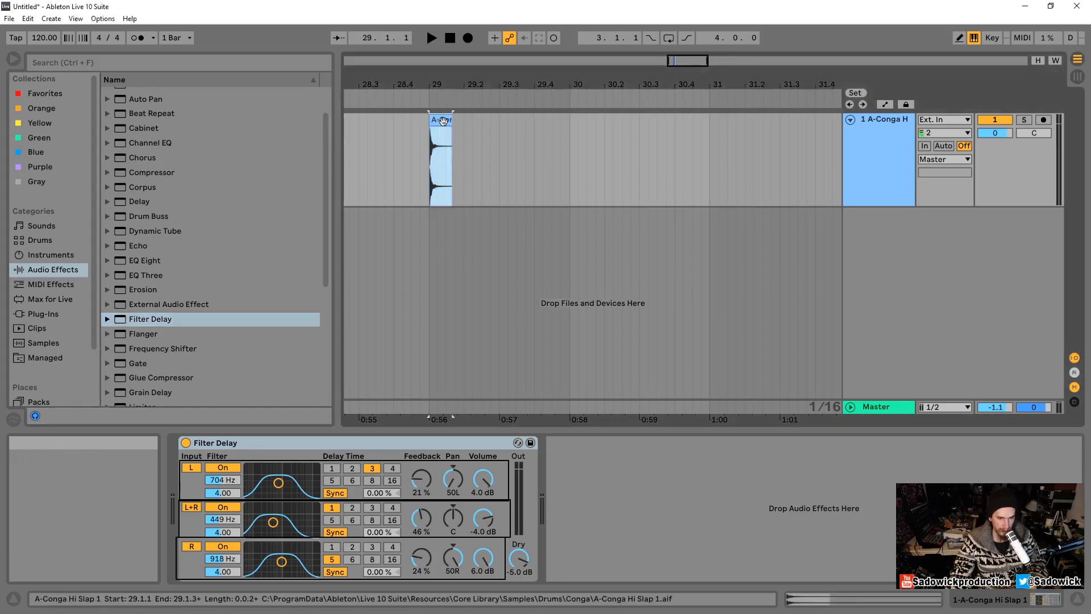
pyautogui.click(443, 128)
pyautogui.press('space')
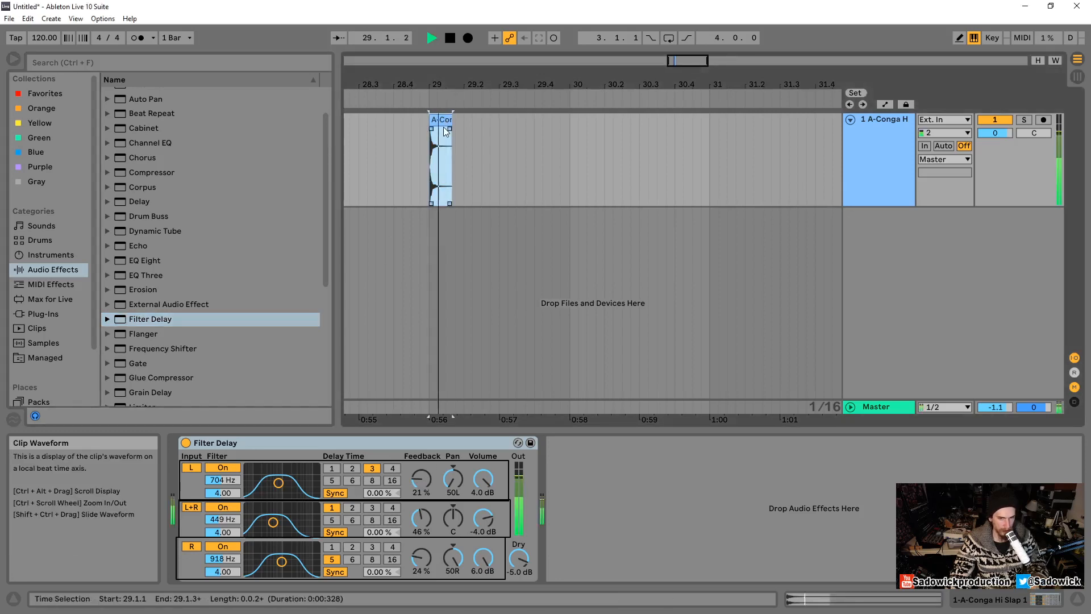
pyautogui.press('space')
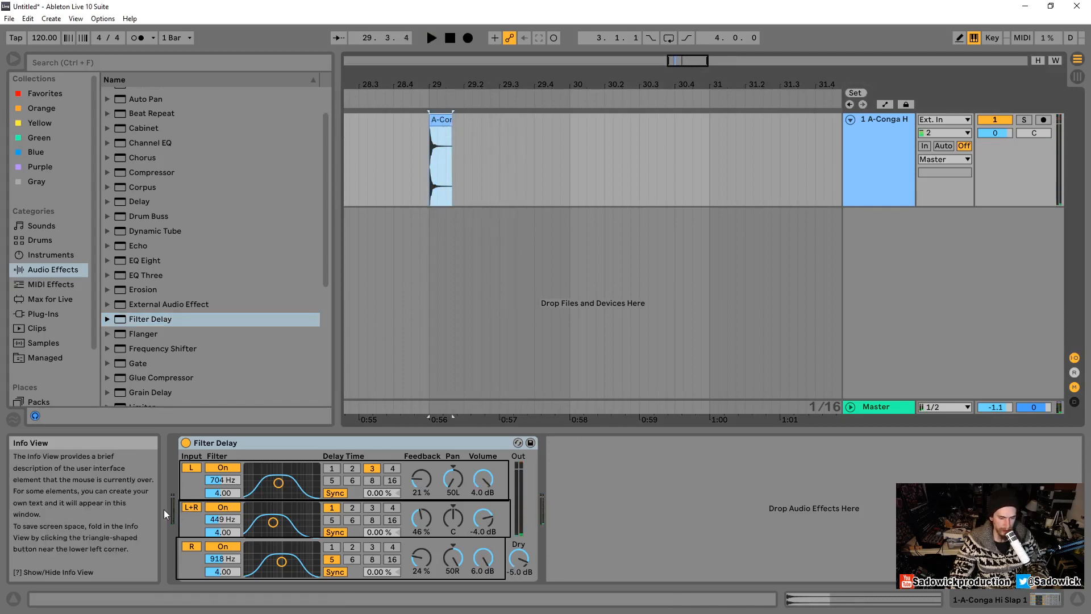
# Step: Disable the L+R and R delay lines, lower the Dry volume to -inf dB, and audition the L line alone
pyautogui.click(191, 507)
pyautogui.click(189, 546)
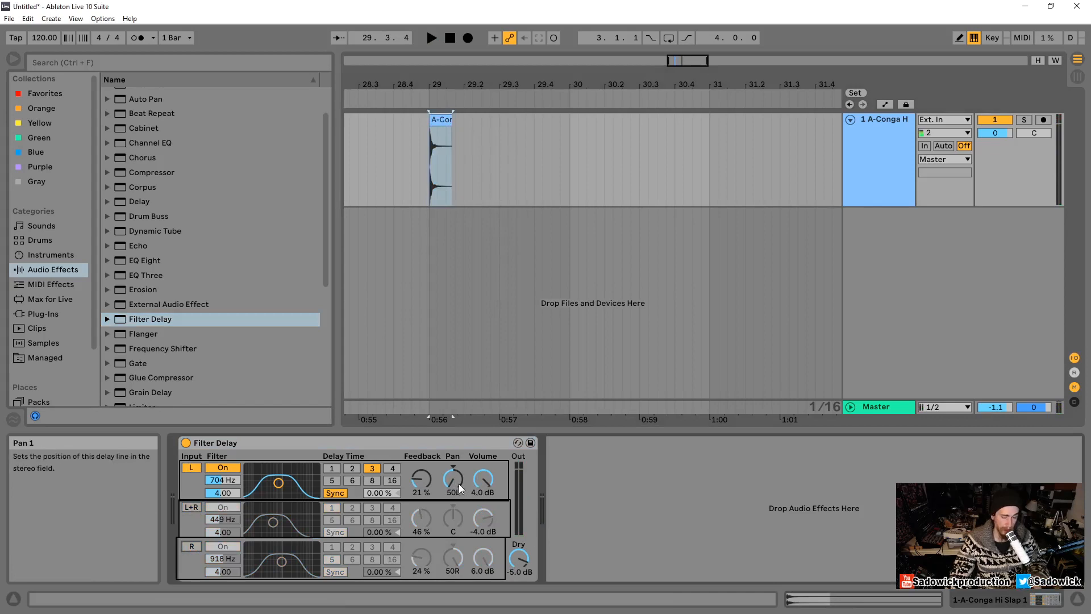
pyautogui.press('space')
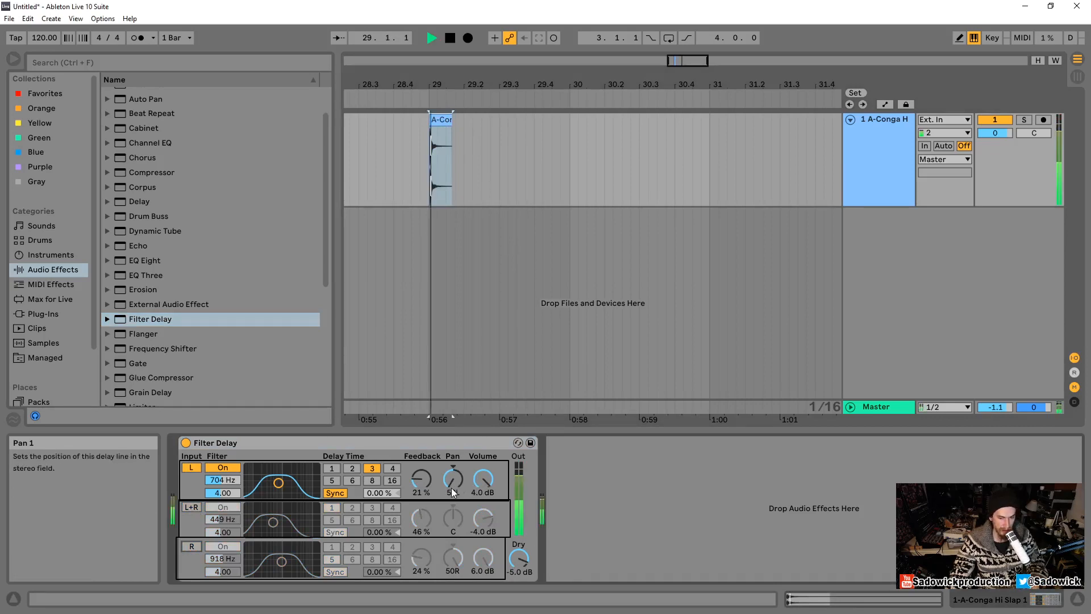
pyautogui.press('space')
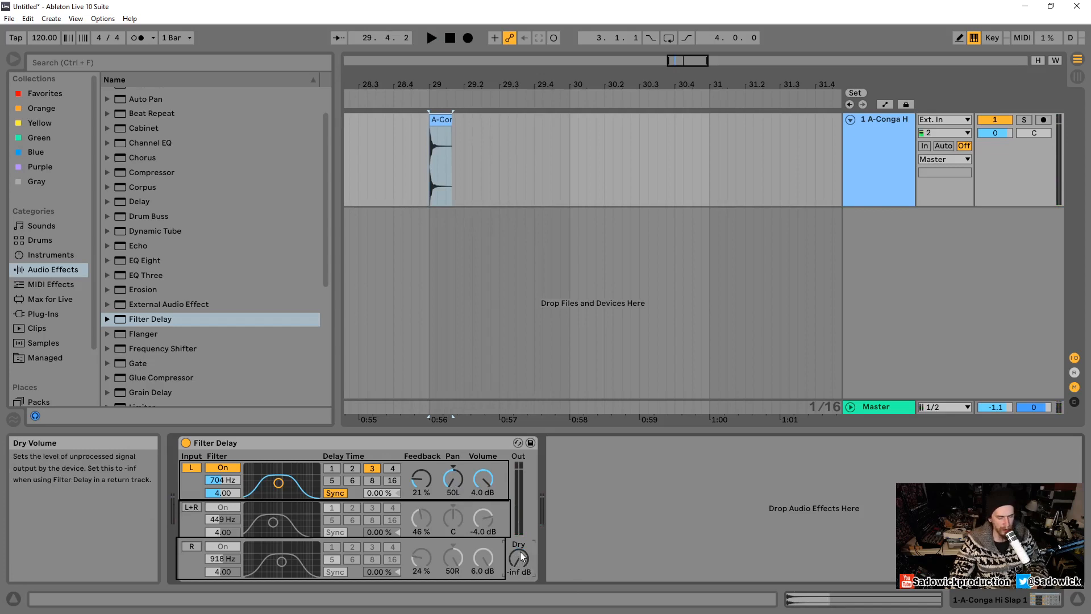
pyautogui.press('space')
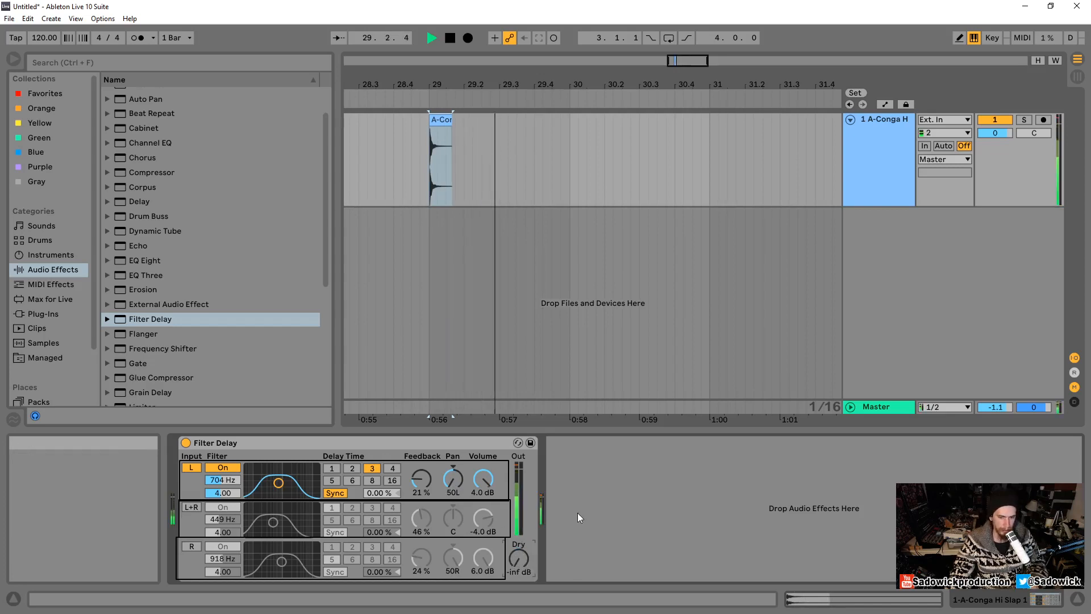
pyautogui.press('space')
# Step: Set the L line's delay time to 2 sixteenths, its bandpass filter to 290 Hz with width 2.25, and its feedback to 44 %
pyautogui.click(353, 468)
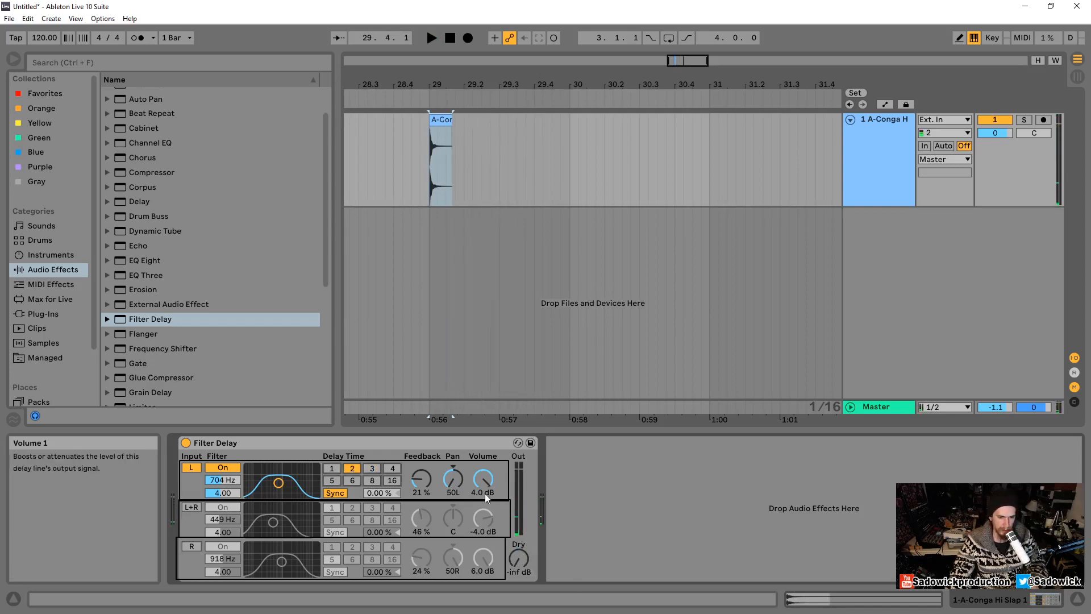
pyautogui.press('space')
pyautogui.moveTo(278, 482); pyautogui.dragTo(268, 488)
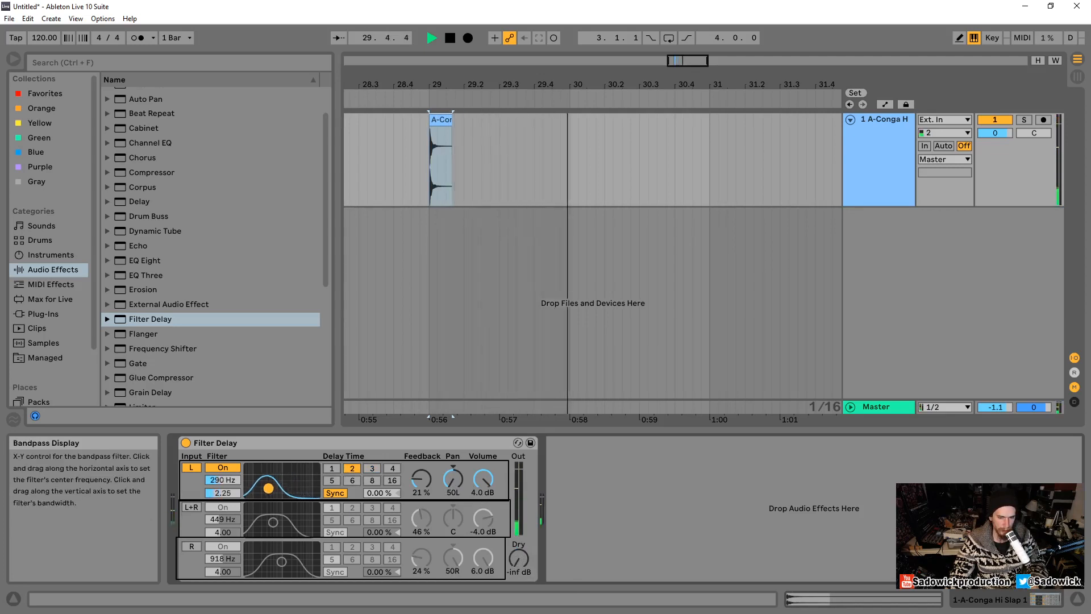
pyautogui.moveTo(430, 482); pyautogui.dragTo(429, 477)
pyautogui.press('space')
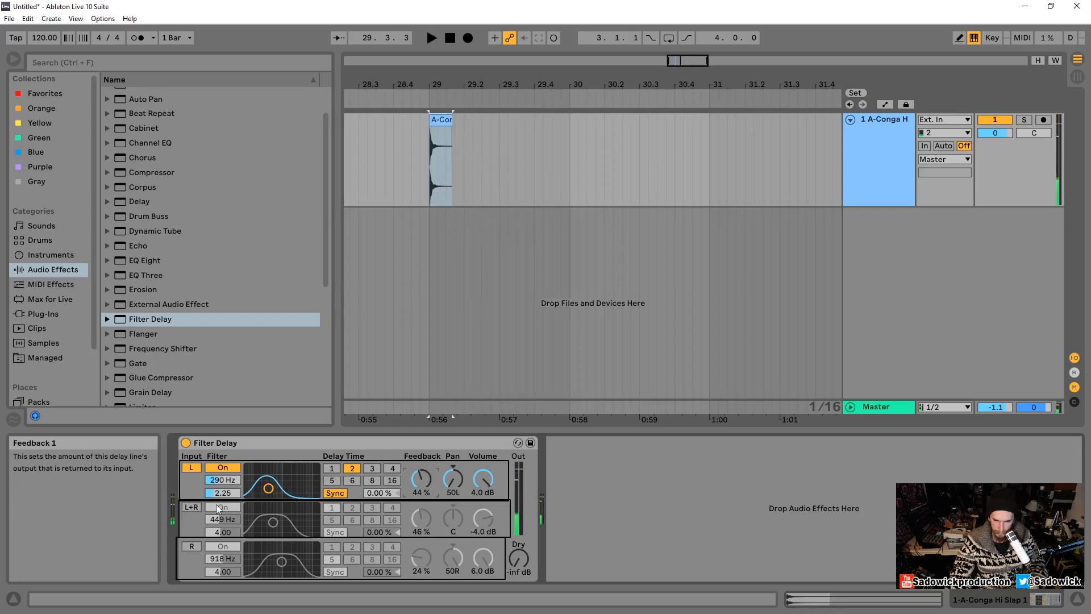
# Step: Enable the L+R delay line, disable the L line, and audition L+R on its own
pyautogui.click(187, 507)
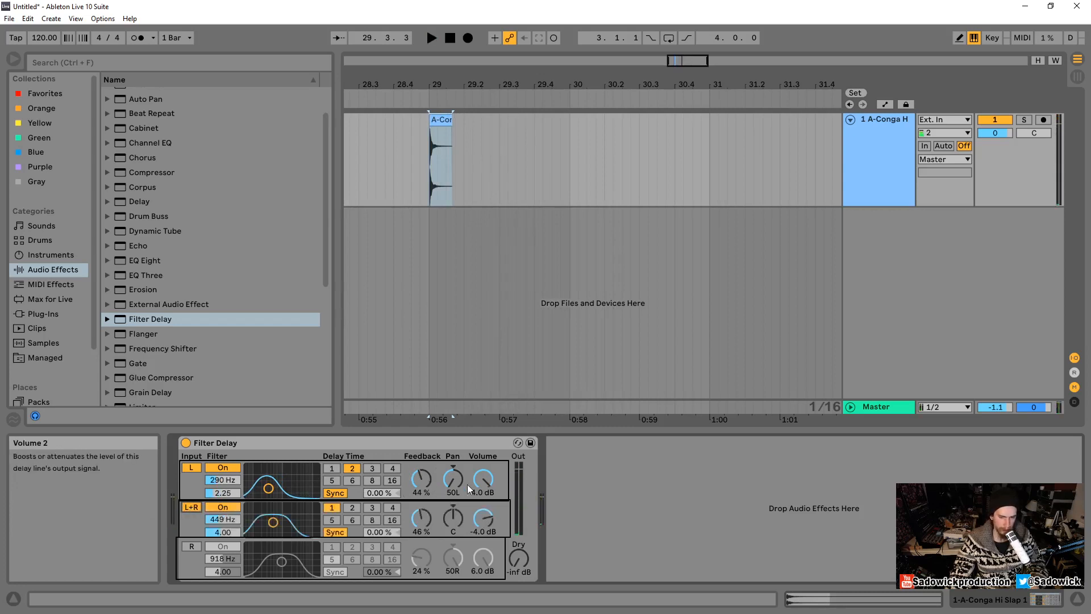
pyautogui.click(191, 467)
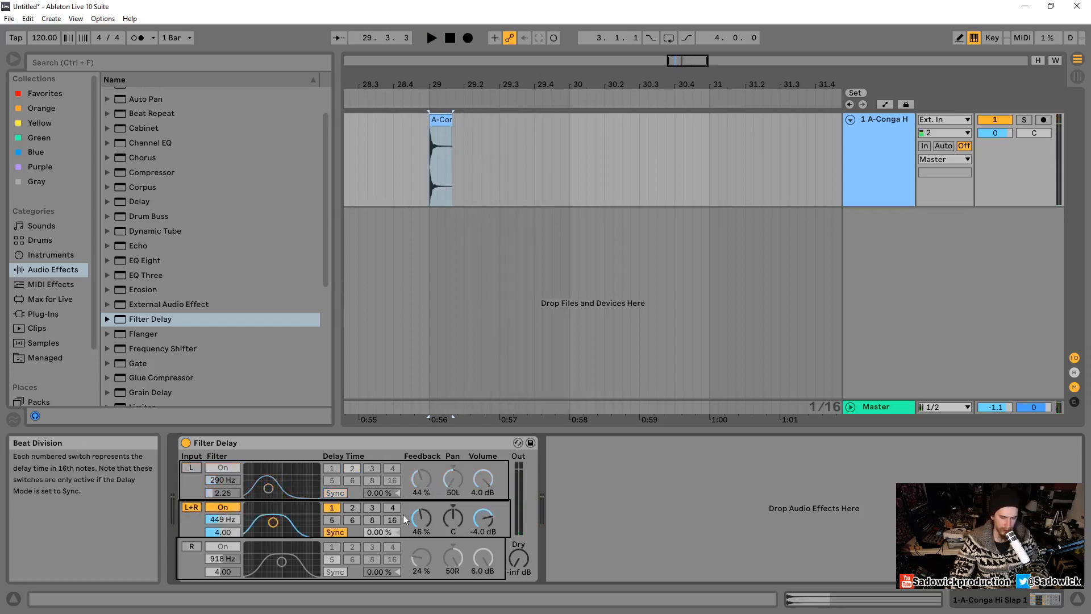
pyautogui.press('space')
pyautogui.press('space')
# Step: Set the L+R line's delay time to 3 sixteenths and its bandpass filter to 2.07 kHz with width 3.50 while auditioning
pyautogui.click(372, 507)
pyautogui.press('space')
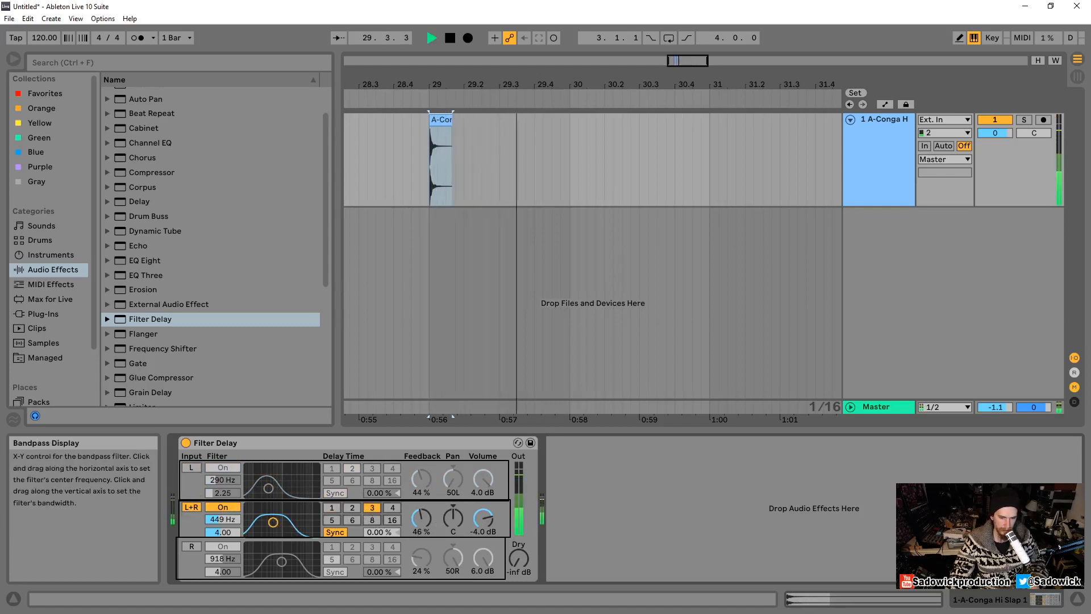
pyautogui.moveTo(273, 522); pyautogui.dragTo(291, 524)
pyautogui.press('space')
pyautogui.press('space')
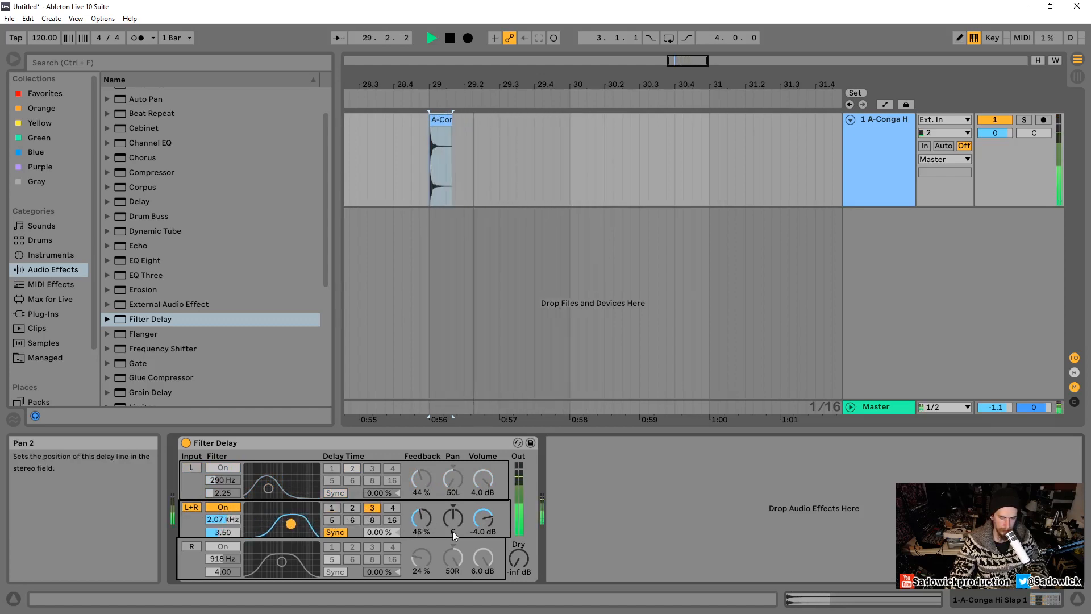
pyautogui.press('space')
# Step: Enable the R delay line, disable the L+R line, and start playback to hear R alone
pyautogui.click(192, 546)
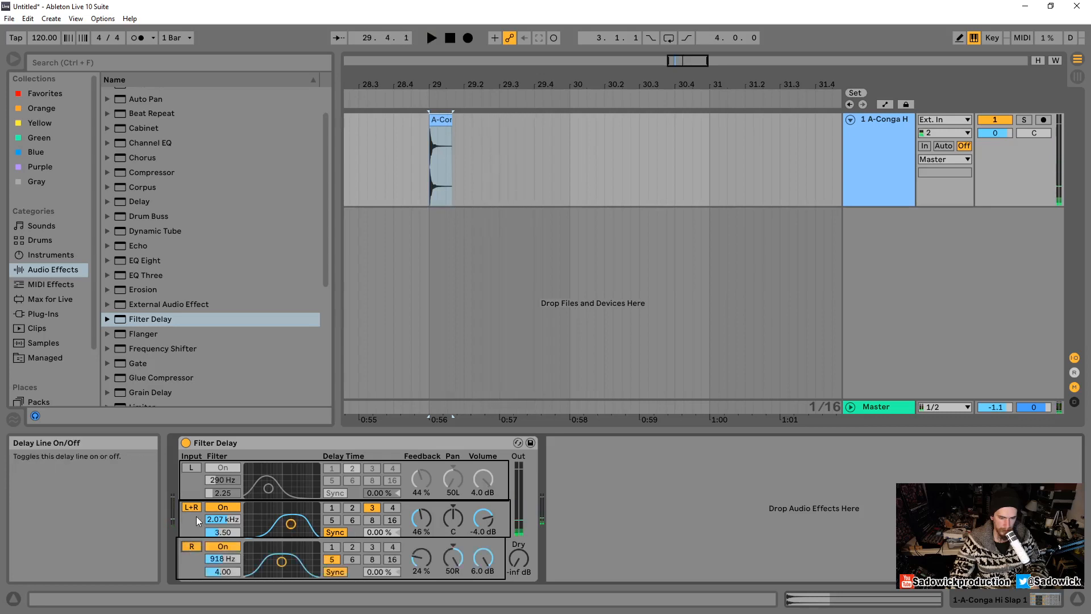
pyautogui.click(196, 509)
pyautogui.press('space')
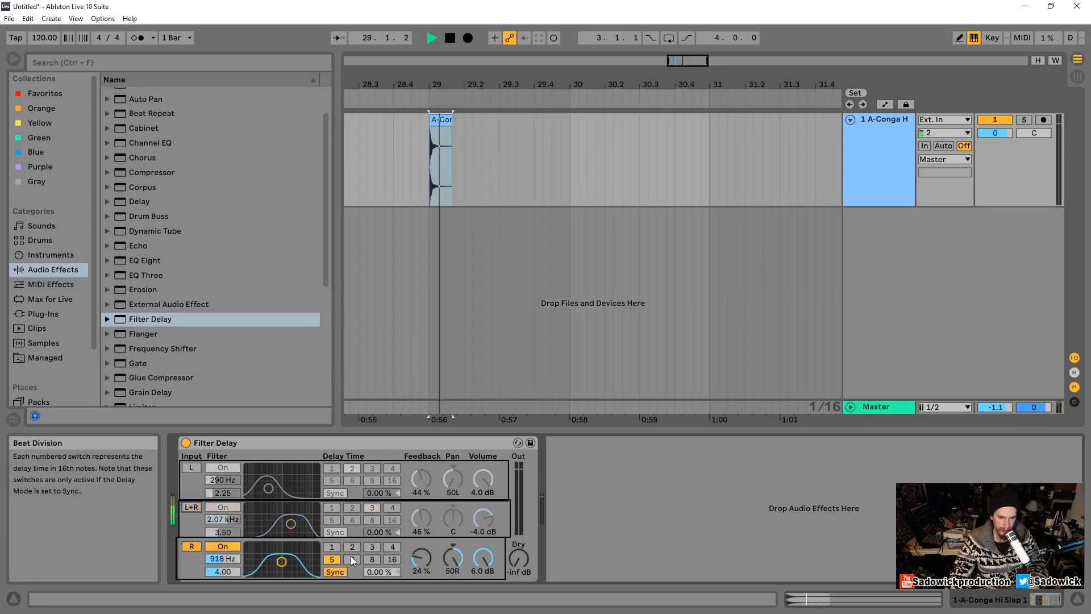
# Step: Set the R line to 1 sixteenth, 44 % feedback and a 193 Hz bandpass with width 2.00 while auditioning
pyautogui.click(336, 547)
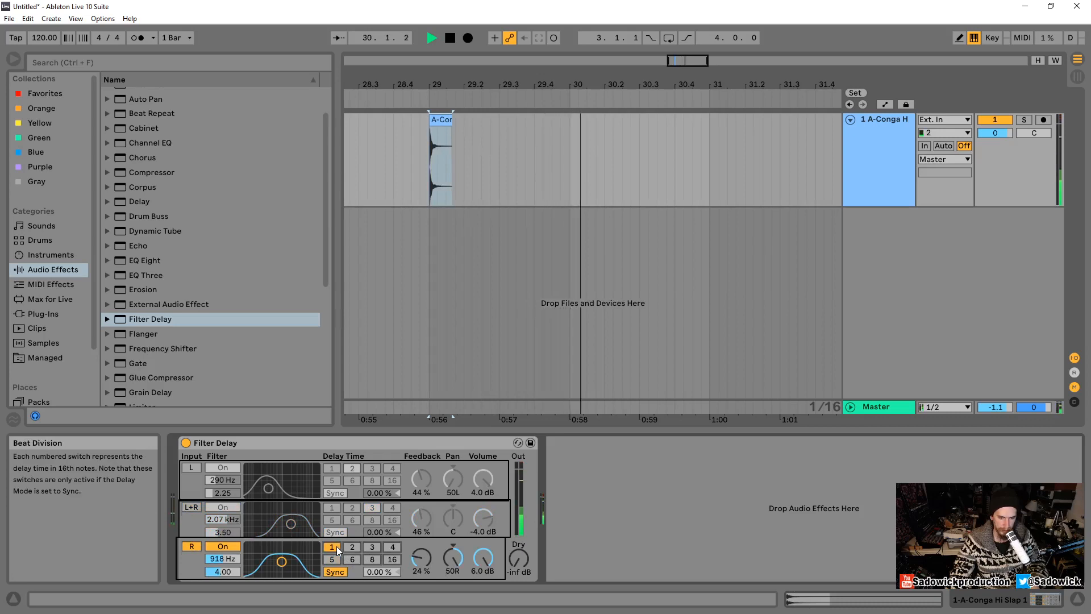
pyautogui.press('space')
pyautogui.press('space')
pyautogui.moveTo(421, 558); pyautogui.dragTo(421, 545)
pyautogui.moveTo(282, 562); pyautogui.dragTo(263, 568)
pyautogui.press('space')
pyautogui.press('space')
pyautogui.press('space')
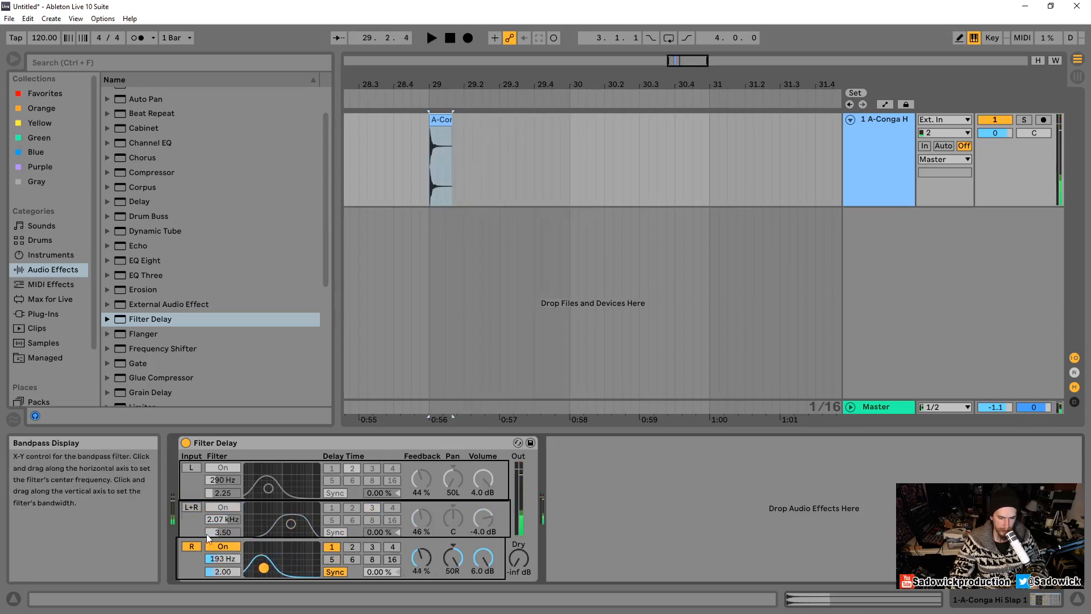
# Step: Re-enable the L+R and L delay lines, and set the volumes to -4.2 dB for L and -5.7 dB for R
pyautogui.click(193, 506)
pyautogui.click(187, 468)
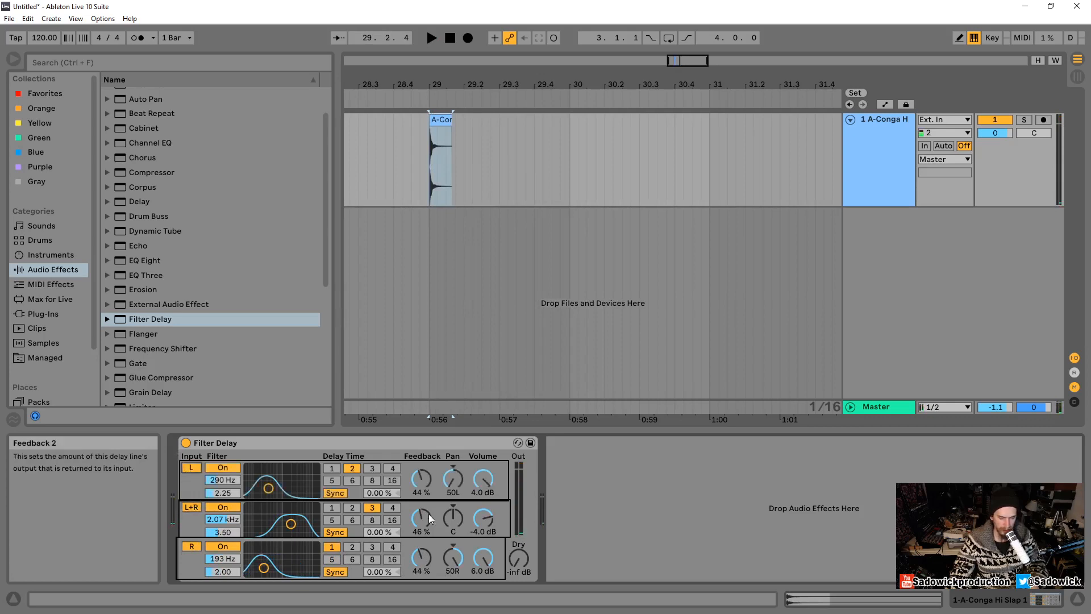
pyautogui.moveTo(483, 559); pyautogui.dragTo(483, 575)
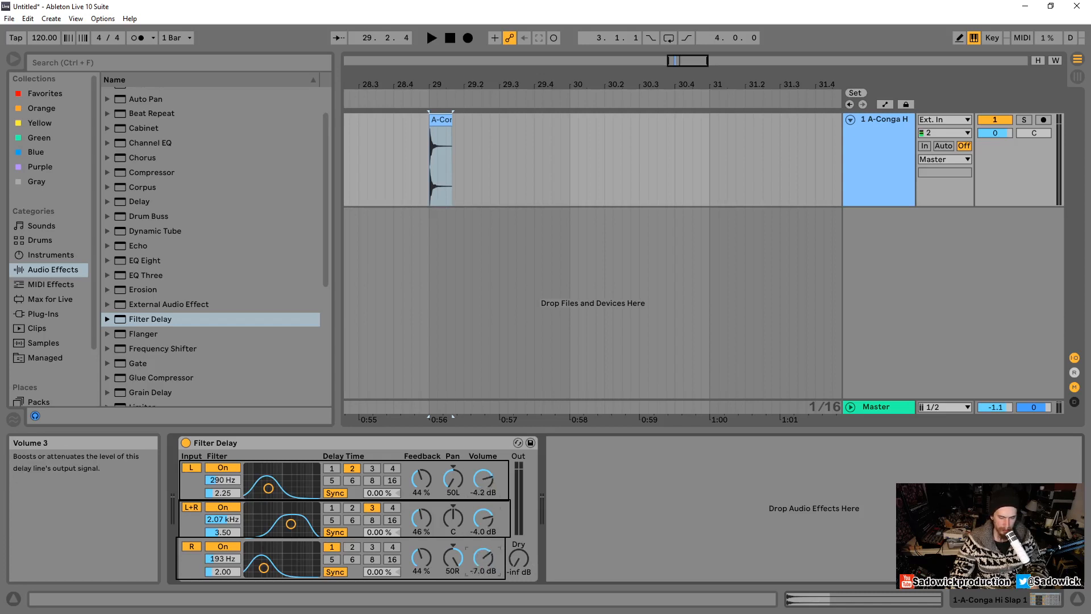
pyautogui.moveTo(483, 569); pyautogui.dragTo(517, 503)
# Step: Raise the Filter Delay's Dry volume to -1.6 dB while repeatedly replaying the conga through all three lines
pyautogui.press('space')
pyautogui.press('space')
pyautogui.press('space')
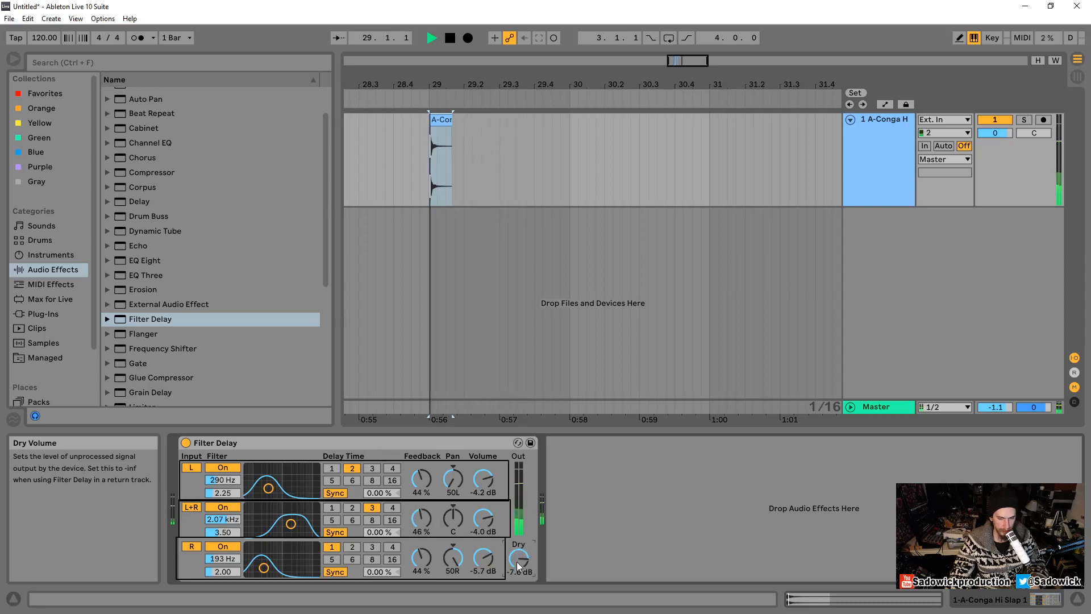
pyautogui.moveTo(517, 561); pyautogui.dragTo(516, 557)
pyautogui.press('space')
pyautogui.press('space')
pyautogui.press('space')
pyautogui.press('space')
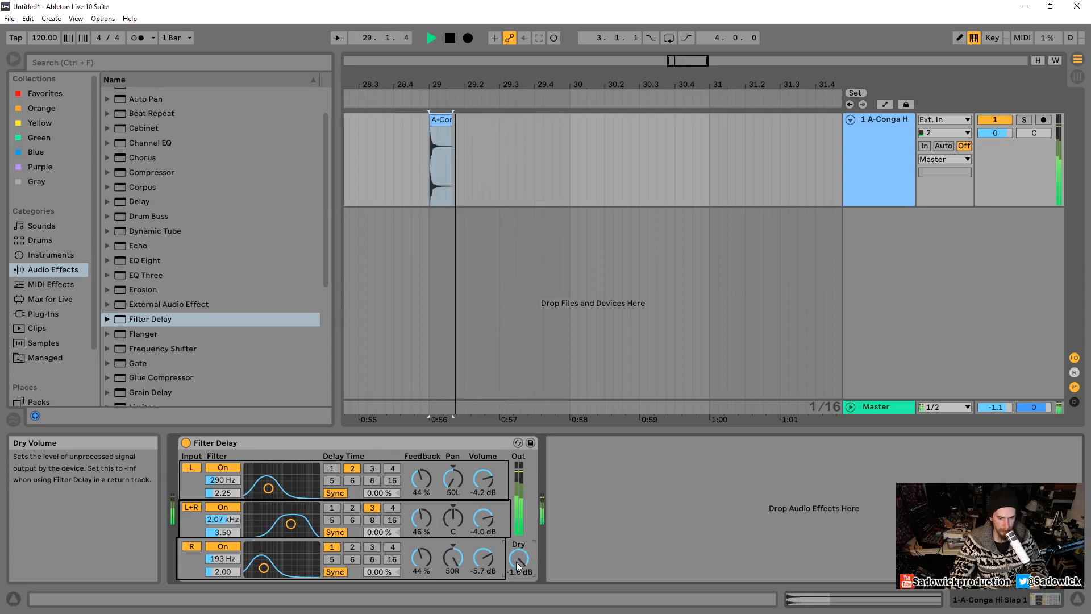
pyautogui.press('space')
# Step: Set the L line to 4 sixteenths panned 21L and the R line to 6 sixteenths panned 25R, and audition the clip
pyautogui.click(389, 468)
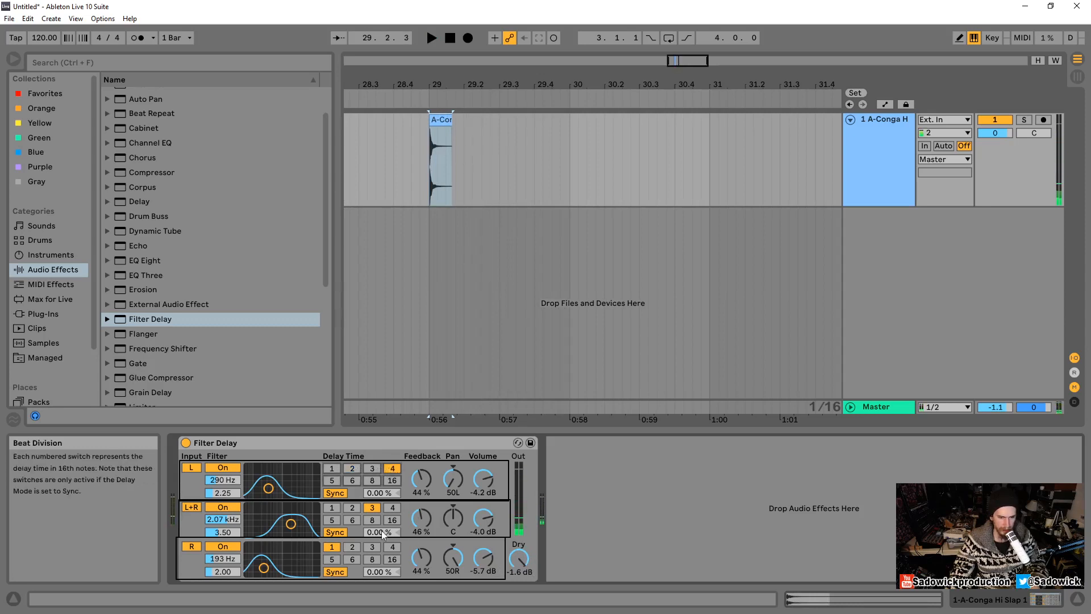
pyautogui.click(352, 559)
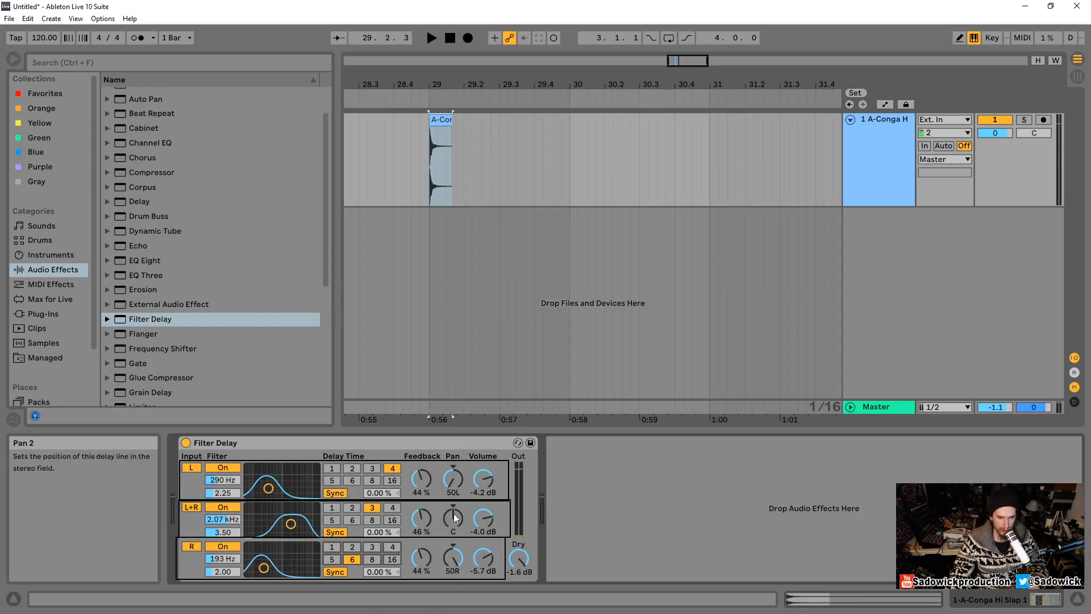
pyautogui.moveTo(453, 479); pyautogui.dragTo(452, 477)
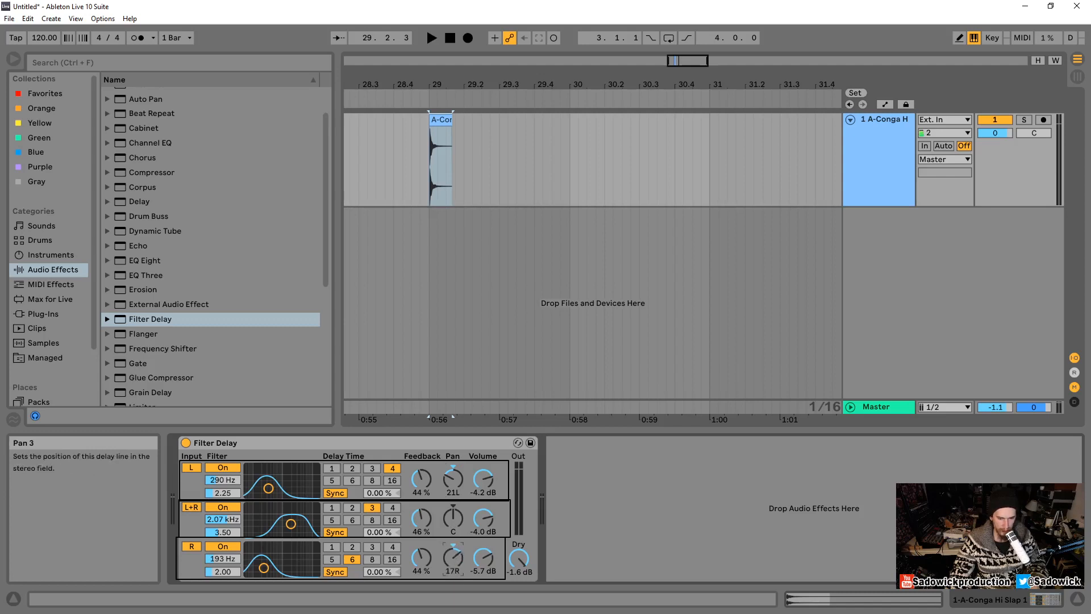
pyautogui.moveTo(453, 557); pyautogui.dragTo(453, 553)
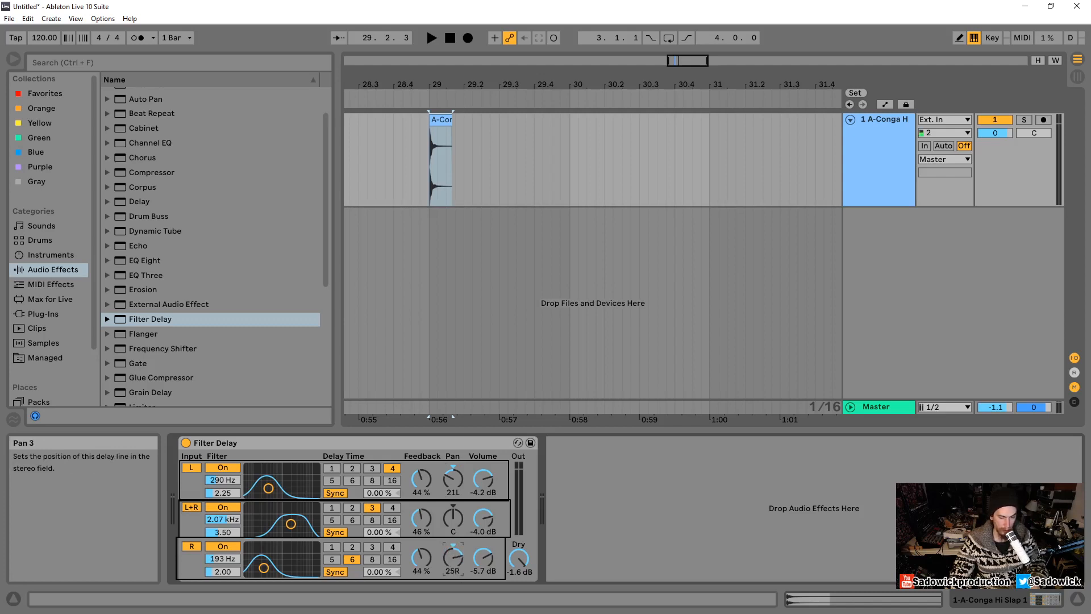
pyautogui.press('space')
pyautogui.press('space')
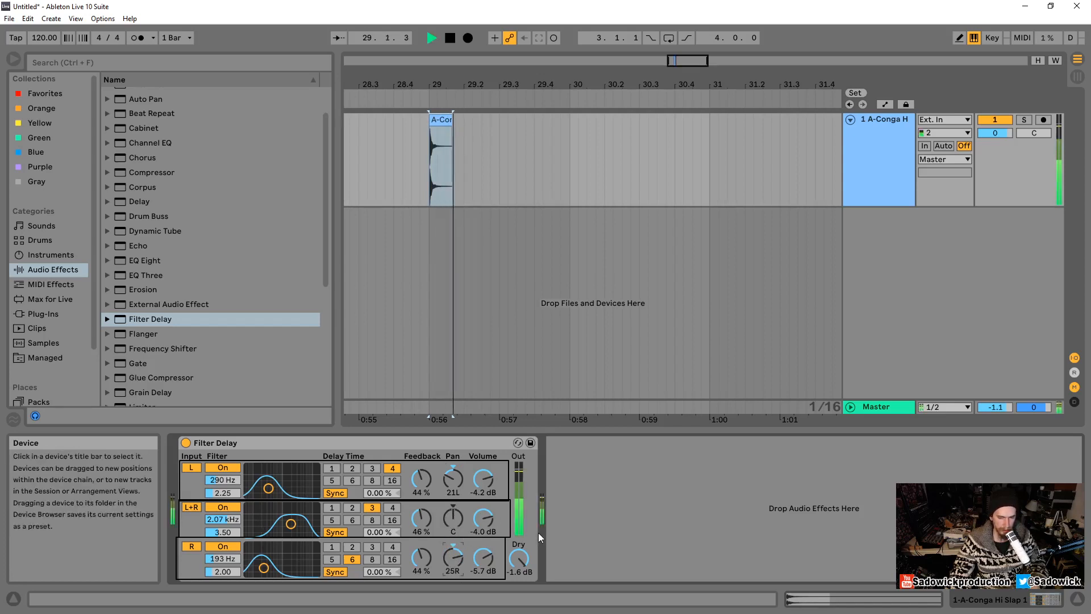
pyautogui.press('space')
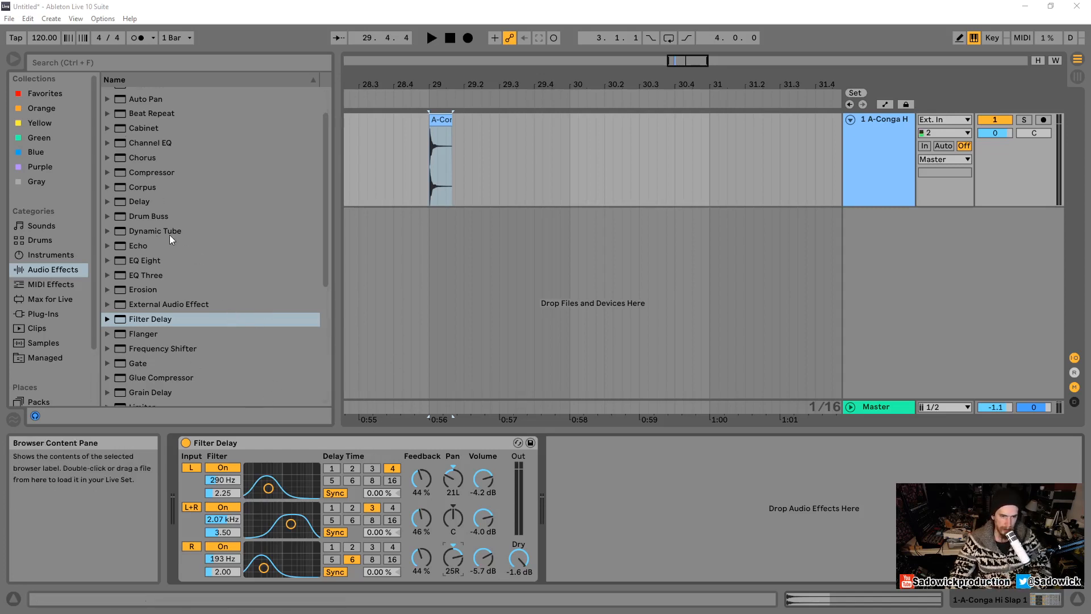
# Step: Add the Delay audio effect to the conga track and delete the Filter Delay
pyautogui.scroll(3, 209, 237)
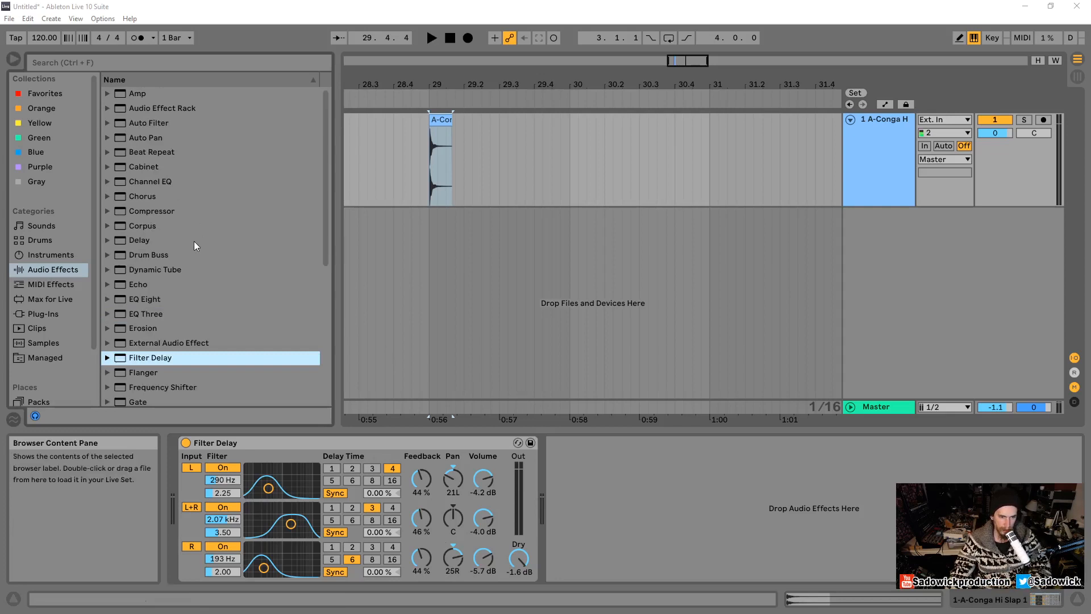
pyautogui.moveTo(155, 239); pyautogui.dragTo(680, 539)
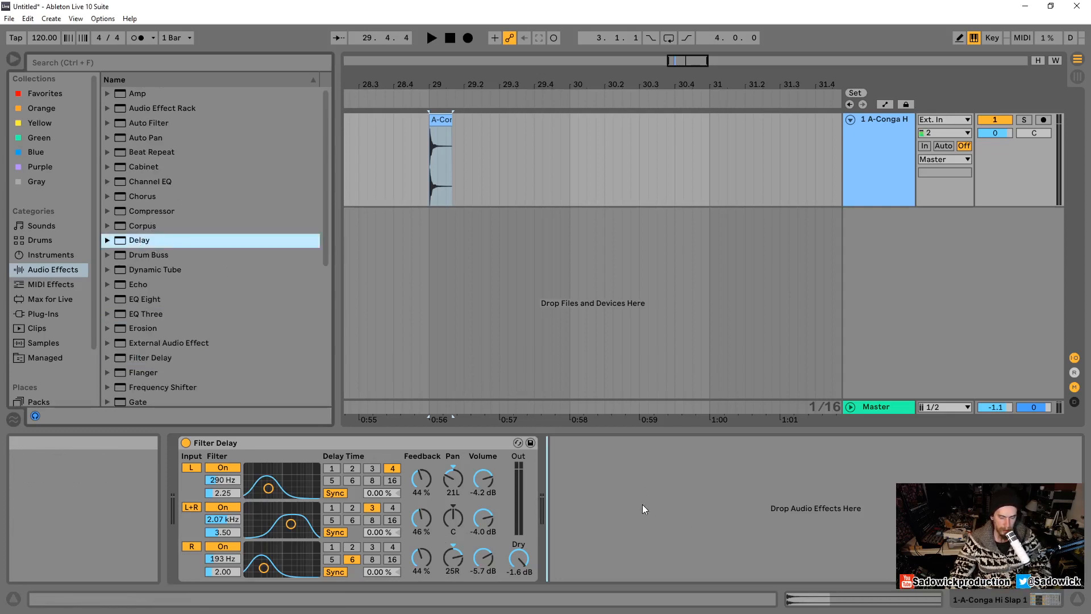
pyautogui.moveTo(644, 508); pyautogui.dragTo(638, 505)
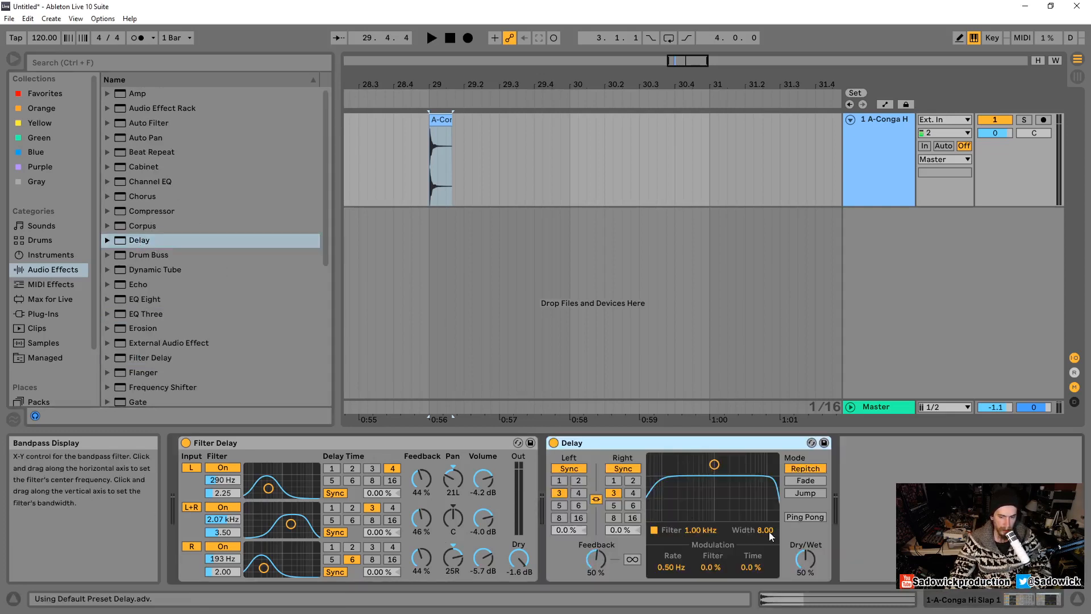
pyautogui.click(408, 439)
pyautogui.press('Delete')
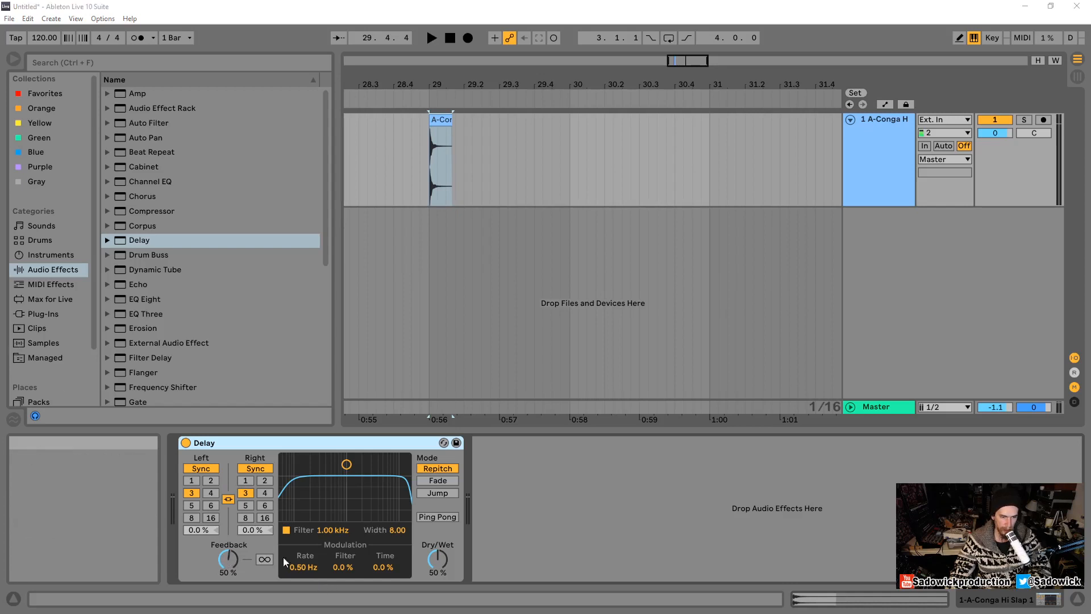
# Step: Outline the Delay's Feedback, Dry/Wet and left/right delay time controls with rectangles to examine its core parameters
pyautogui.moveTo(205, 540); pyautogui.dragTo(254, 577)
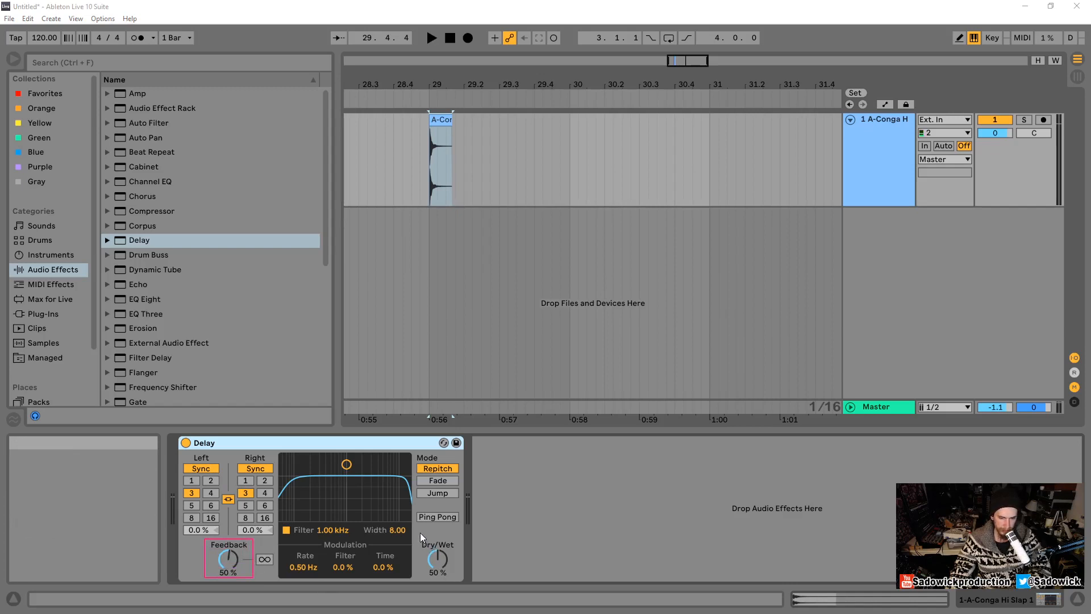
pyautogui.moveTo(420, 533); pyautogui.dragTo(459, 579)
pyautogui.moveTo(180, 451); pyautogui.dragTo(275, 537)
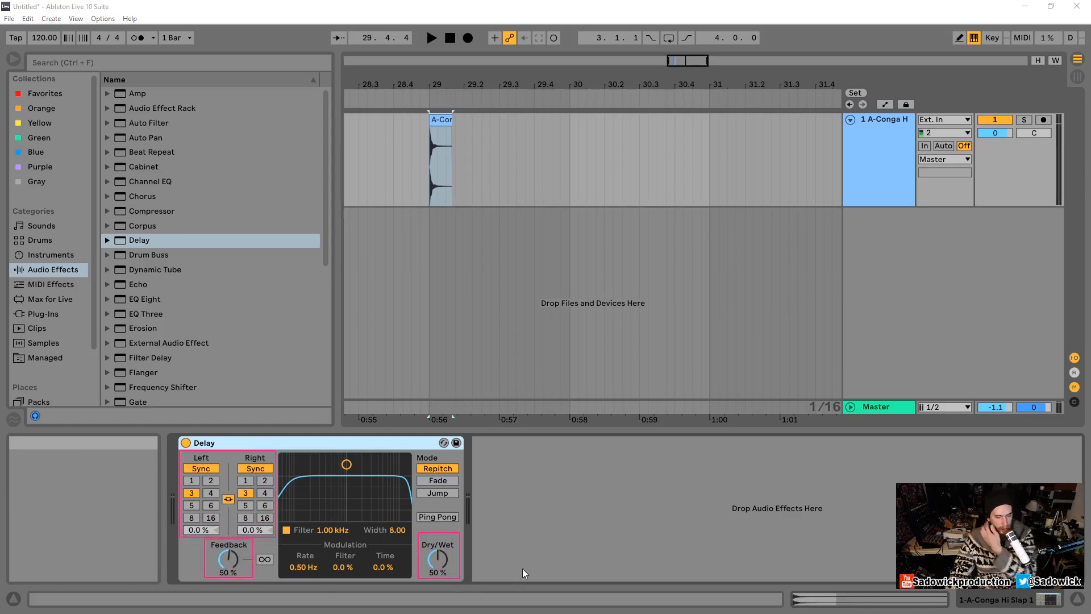